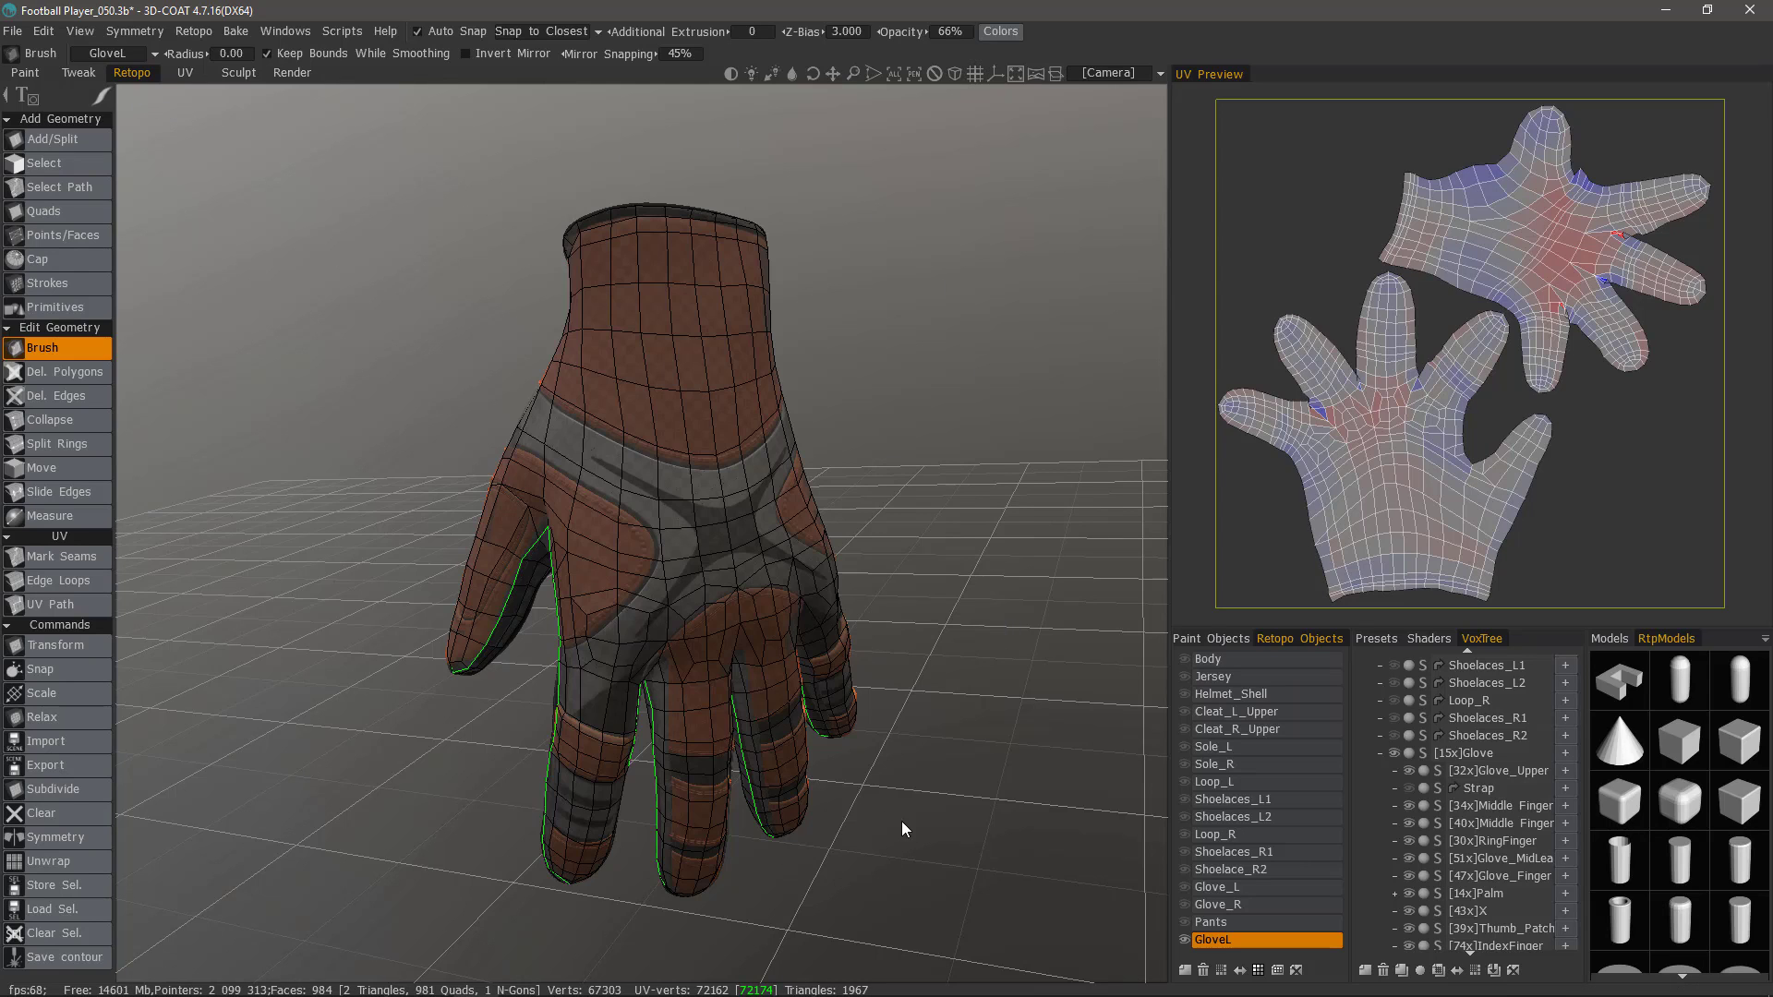
Check the UV room's layout and view, and return to the Retopo room.
left_click(187, 73)
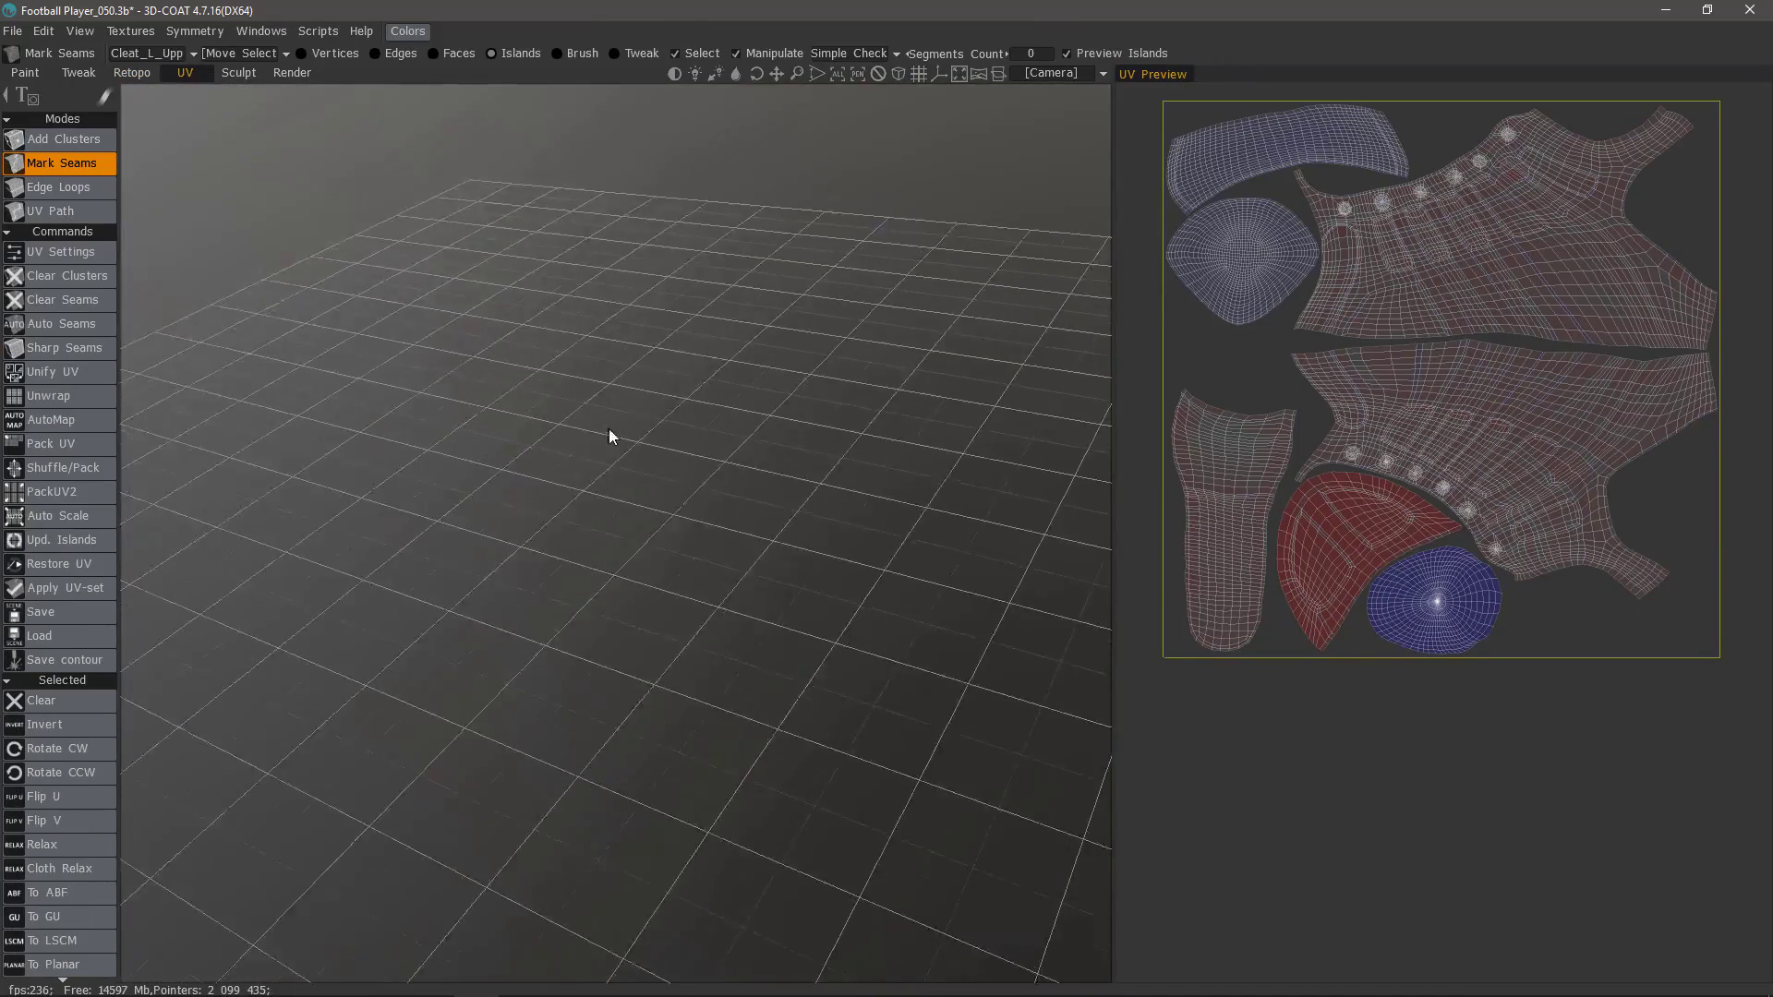
left_click_drag(608, 432, 507, 619)
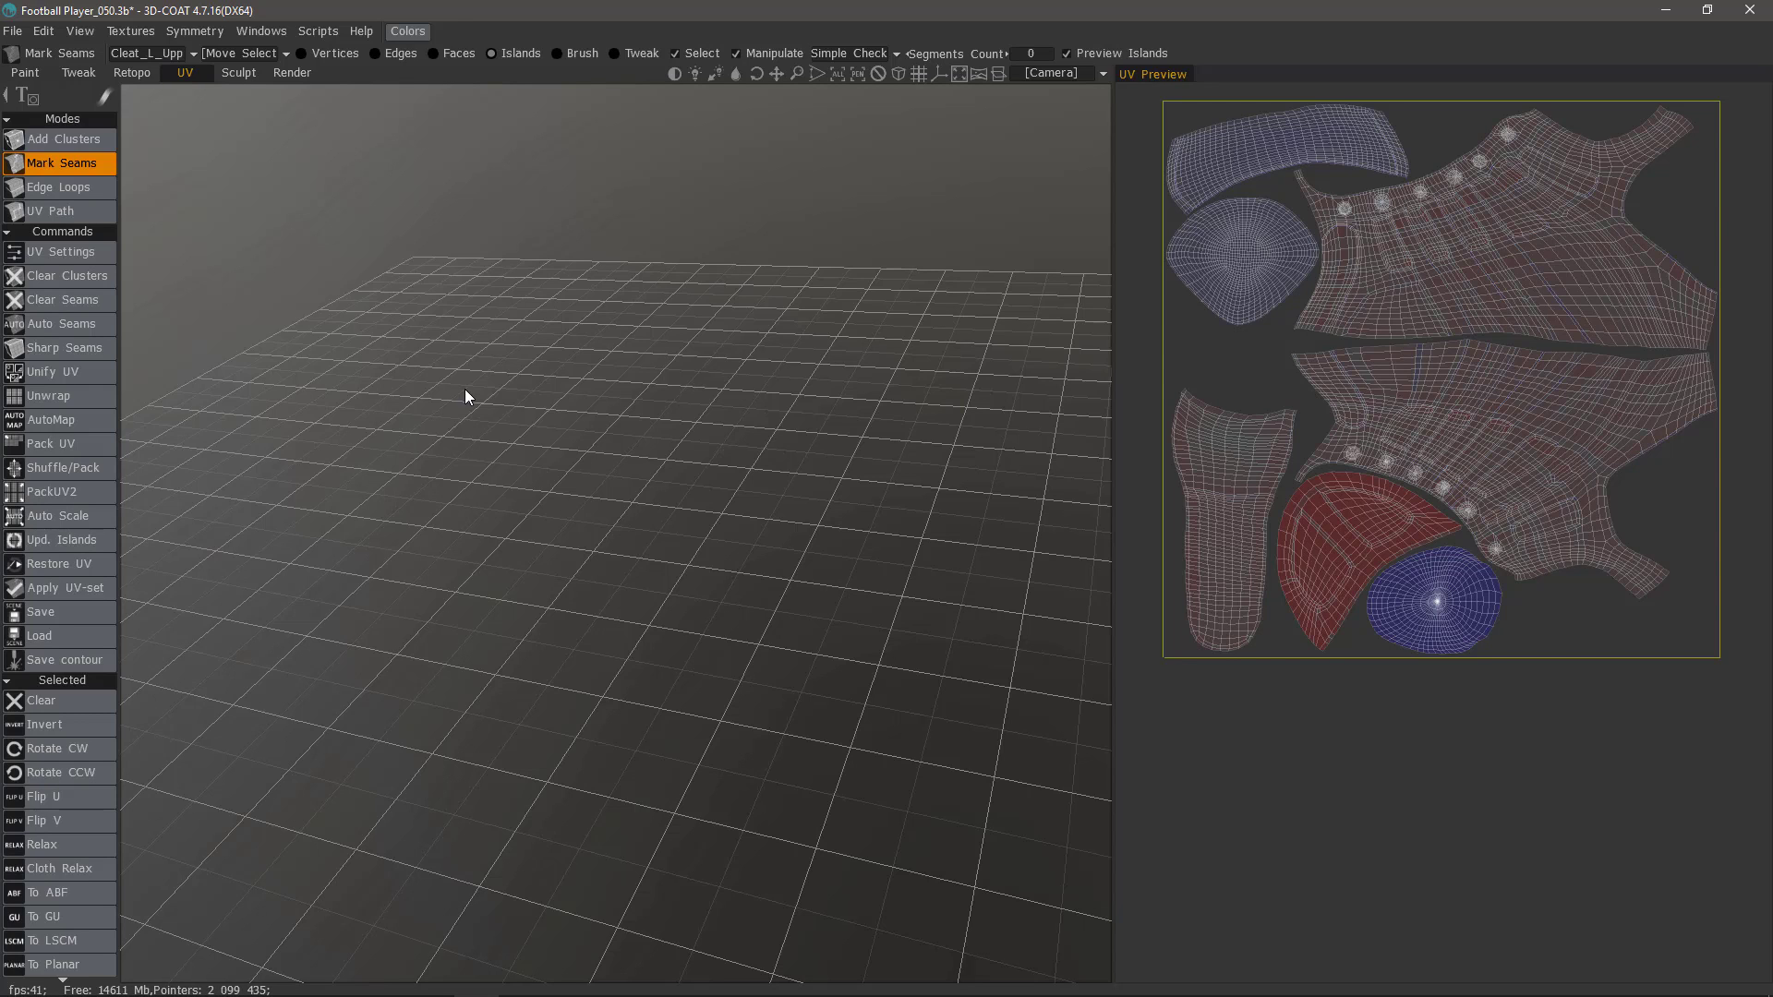
left_click(133, 73)
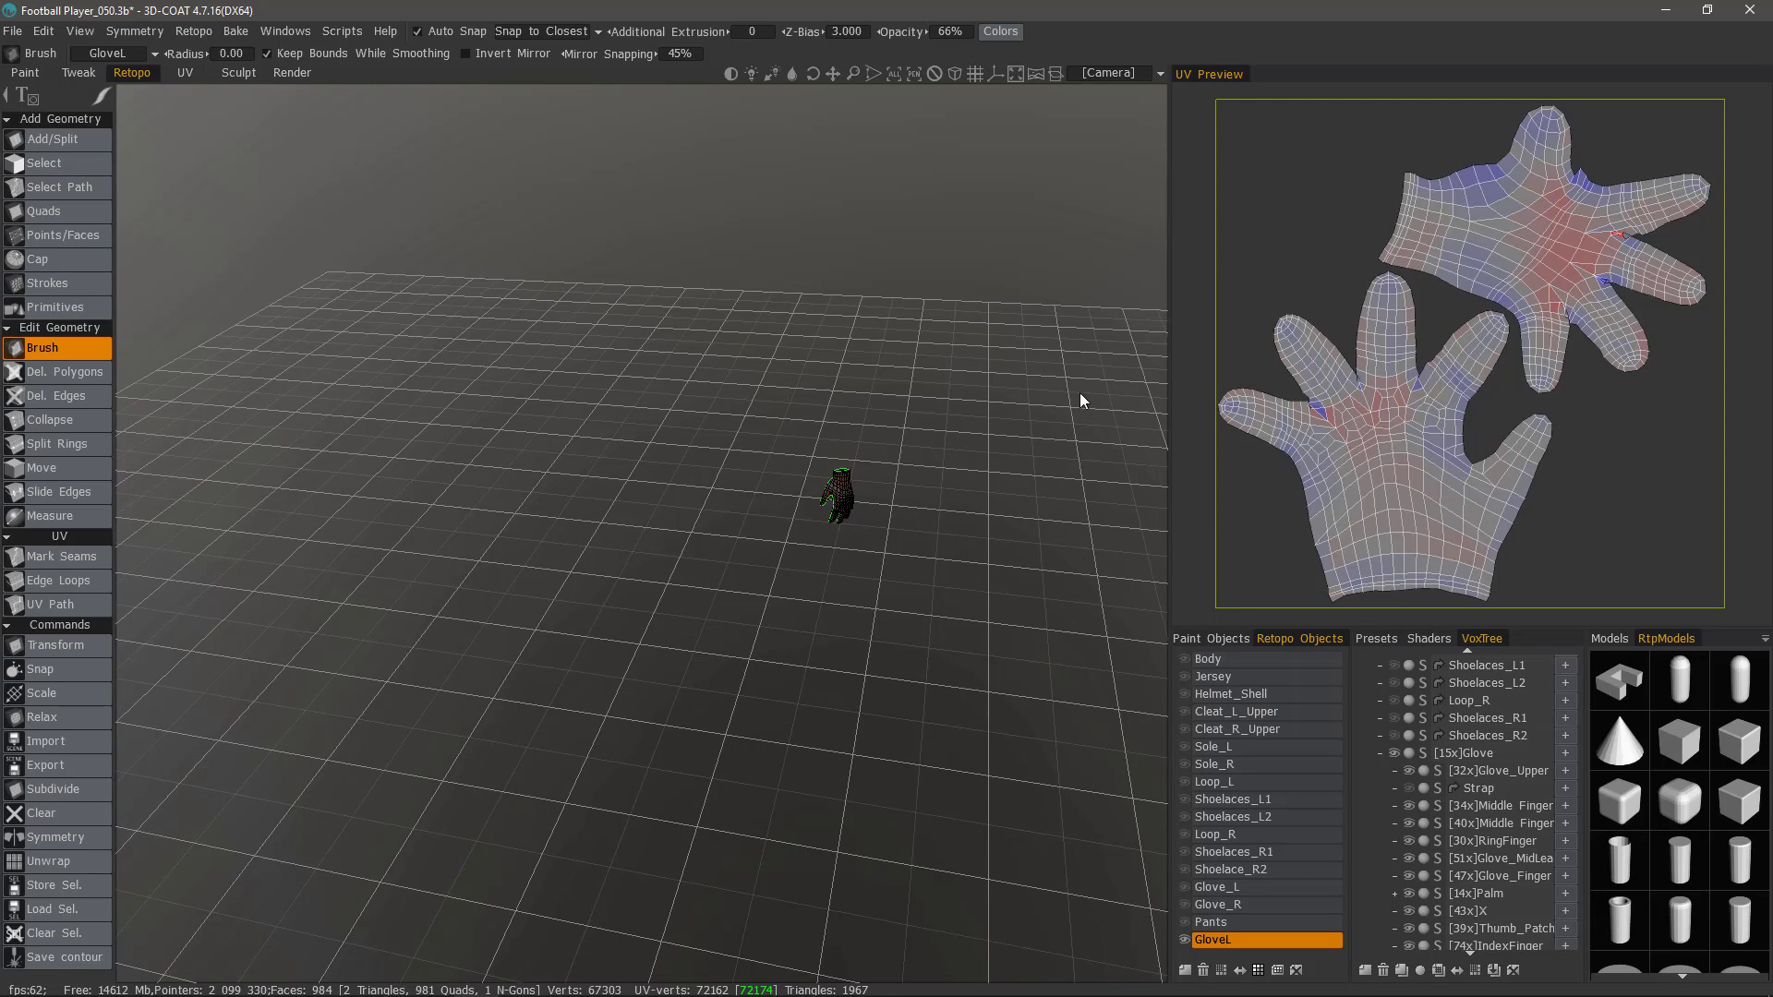
Examine the GloveL mesh and the distortion colouring of its two hand-shaped islands in the UV Preview.
scroll(739, 471, "up", 10)
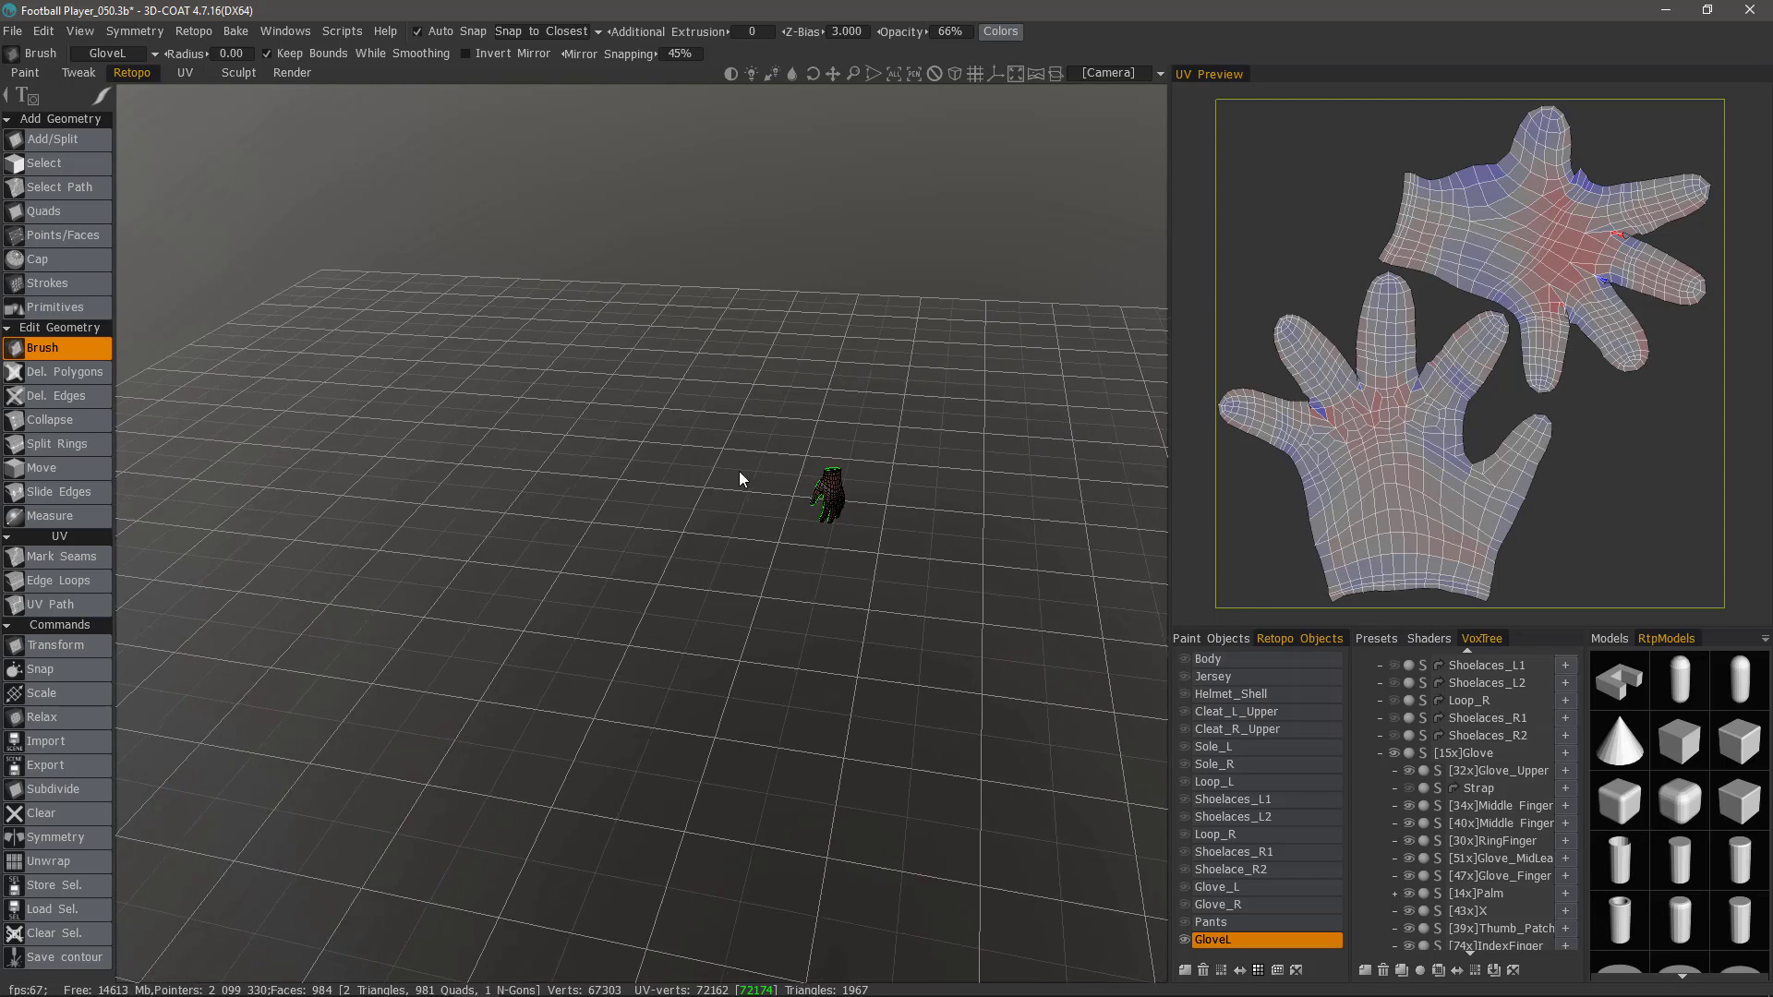
middle_click_drag(632, 611, 670, 560)
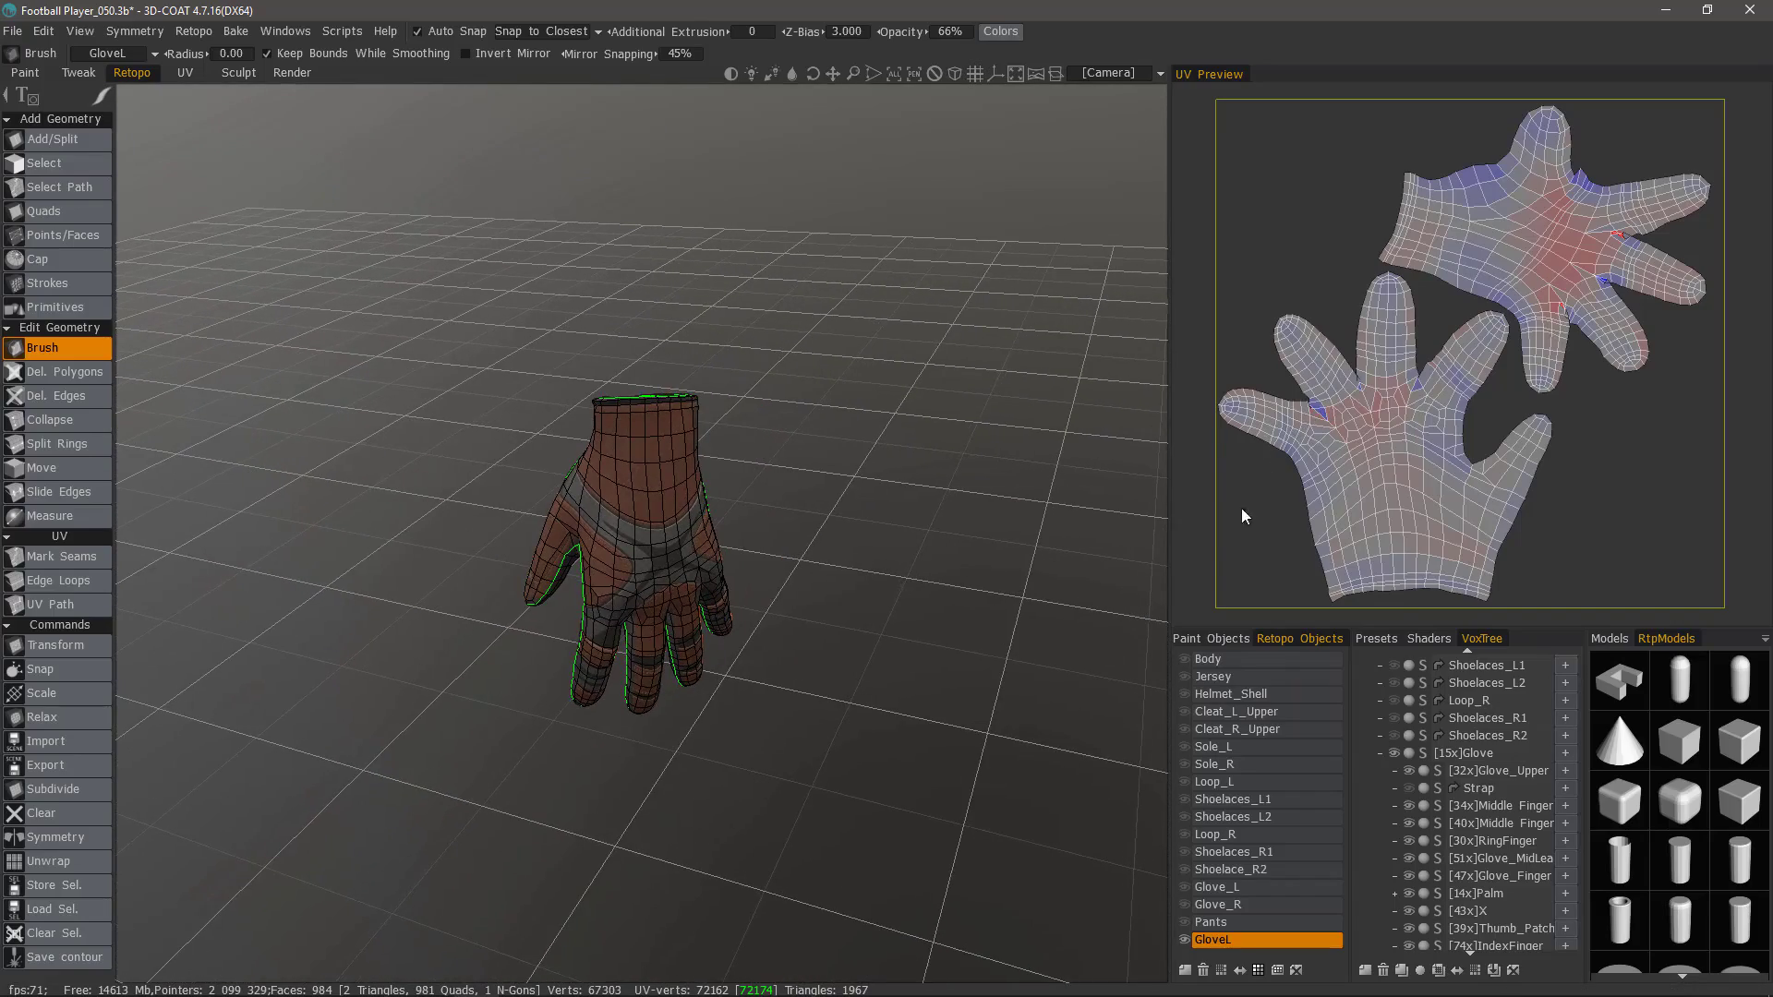
scroll(1274, 506, "up", 5)
scroll(1418, 519, "up", 2)
middle_click_drag(1288, 464, 1429, 480)
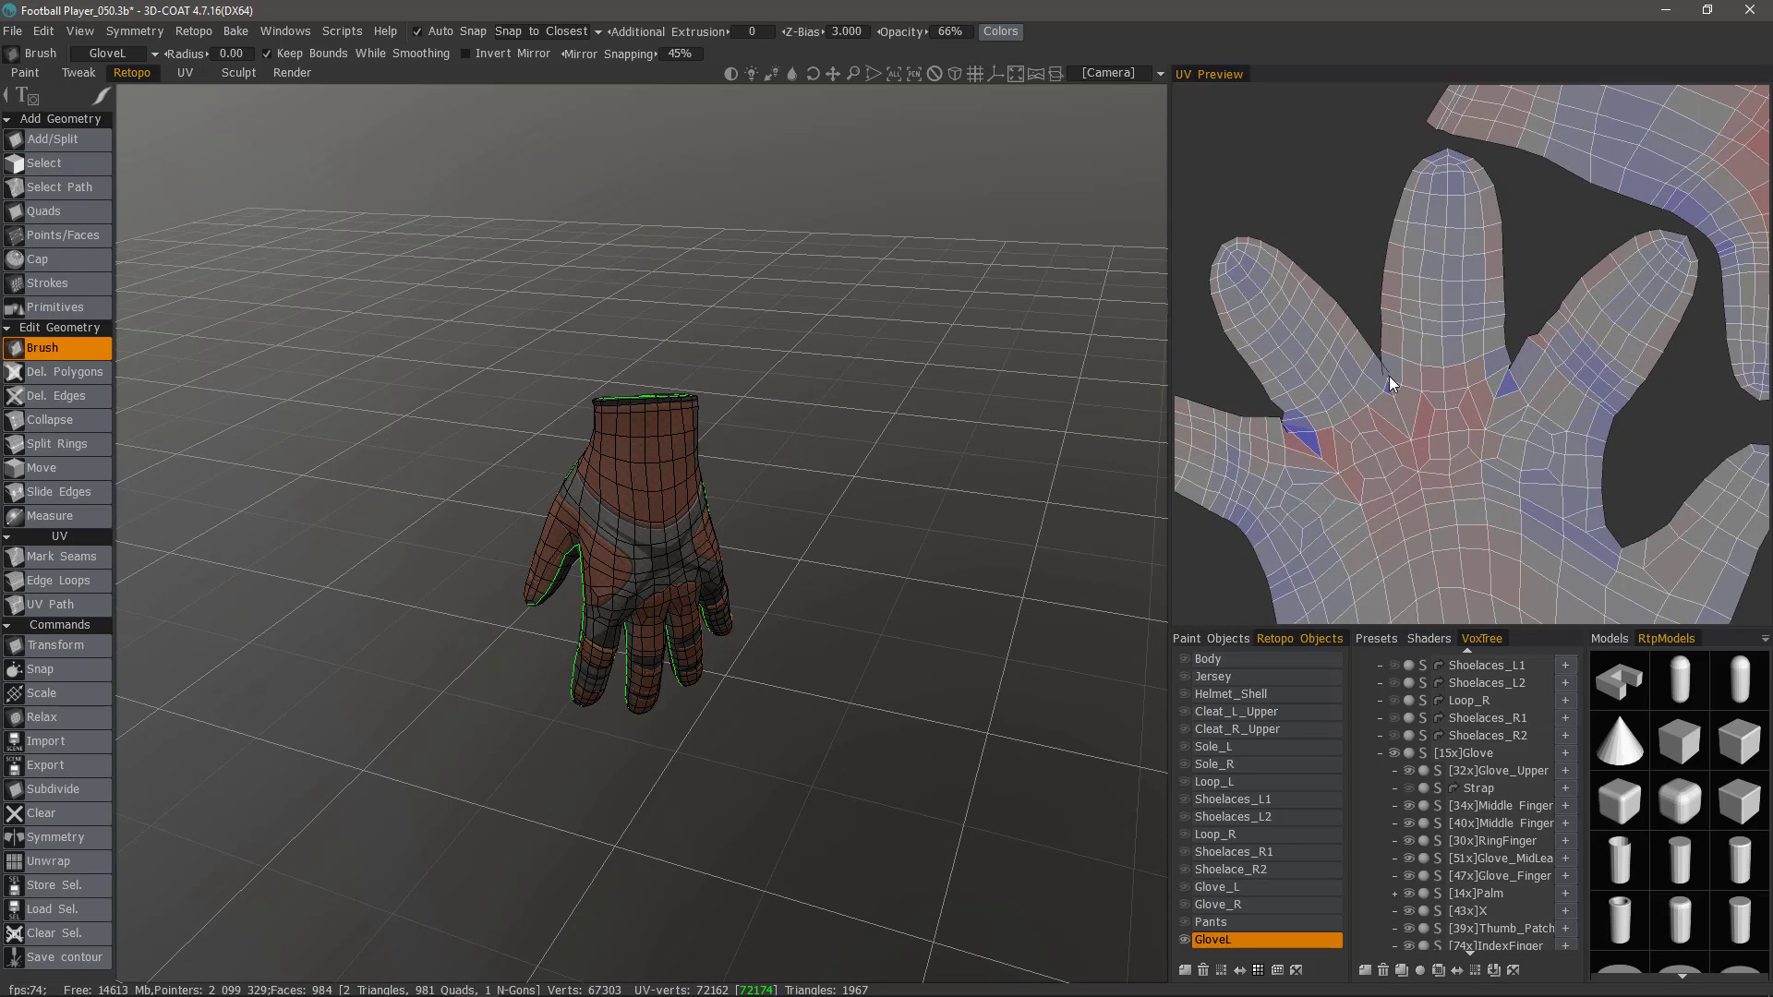
left_click_drag(540, 576, 498, 314, "alt")
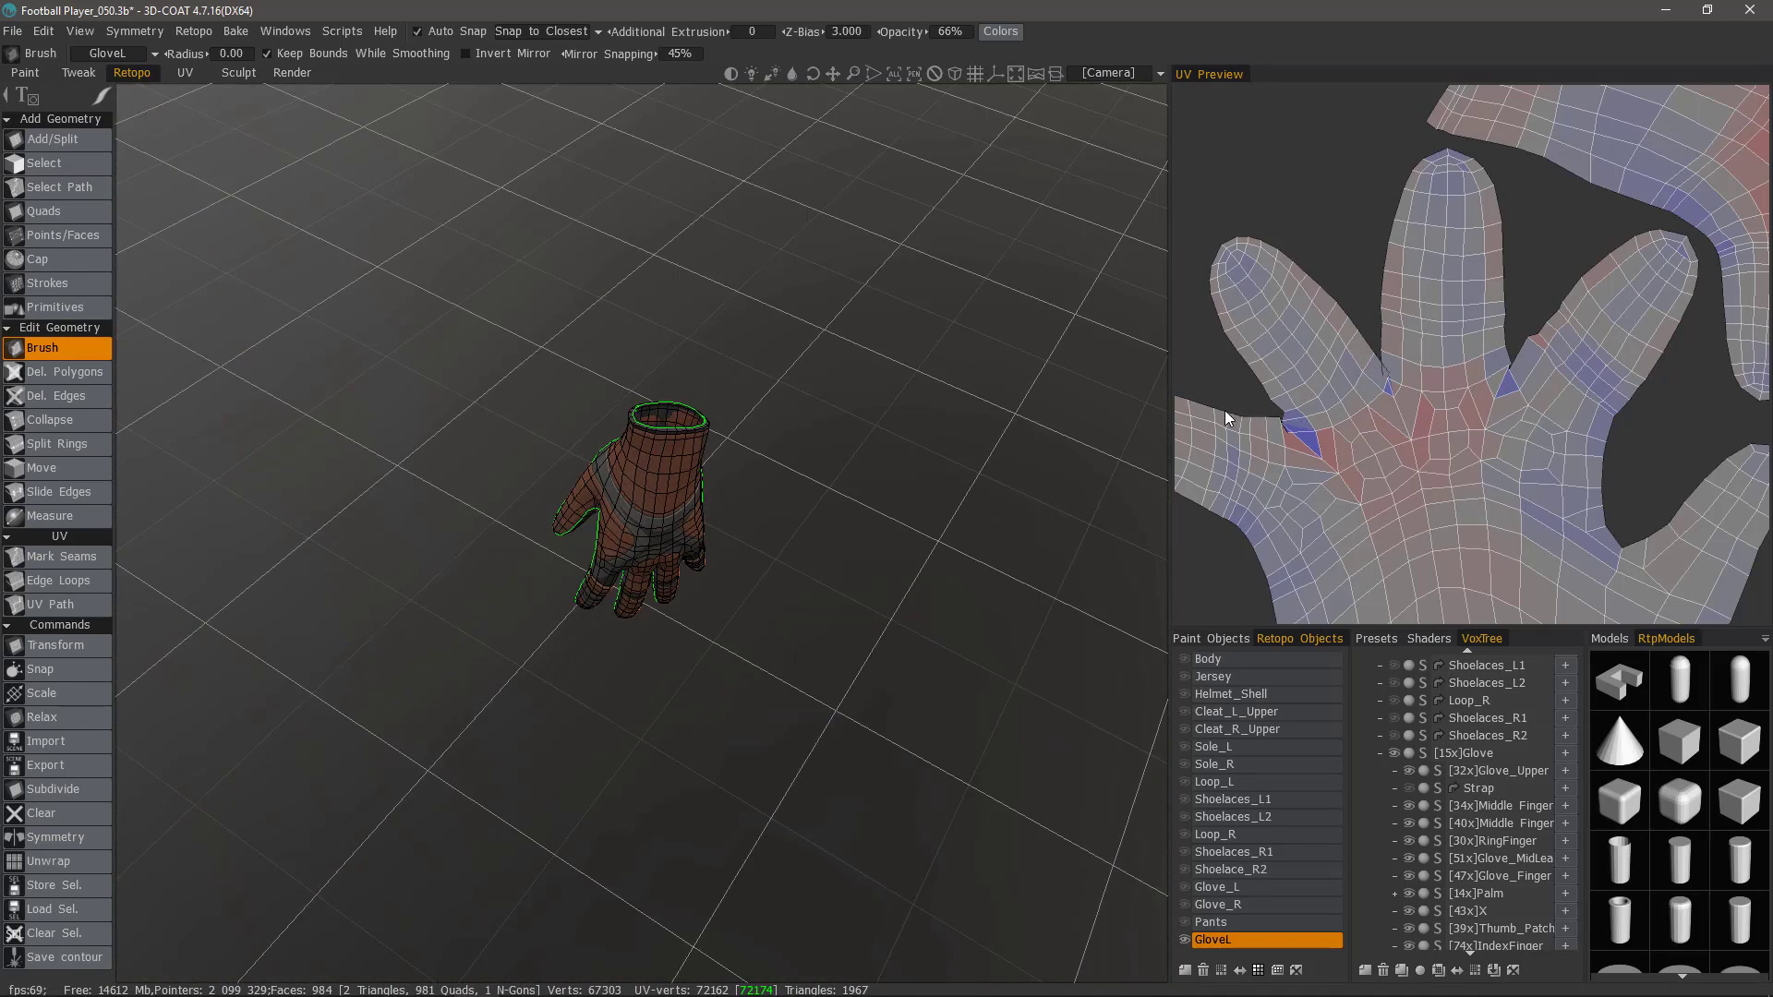
middle_click_drag(1225, 410, 1304, 386, "alt")
right_click_drag(1304, 386, 1415, 438, "alt")
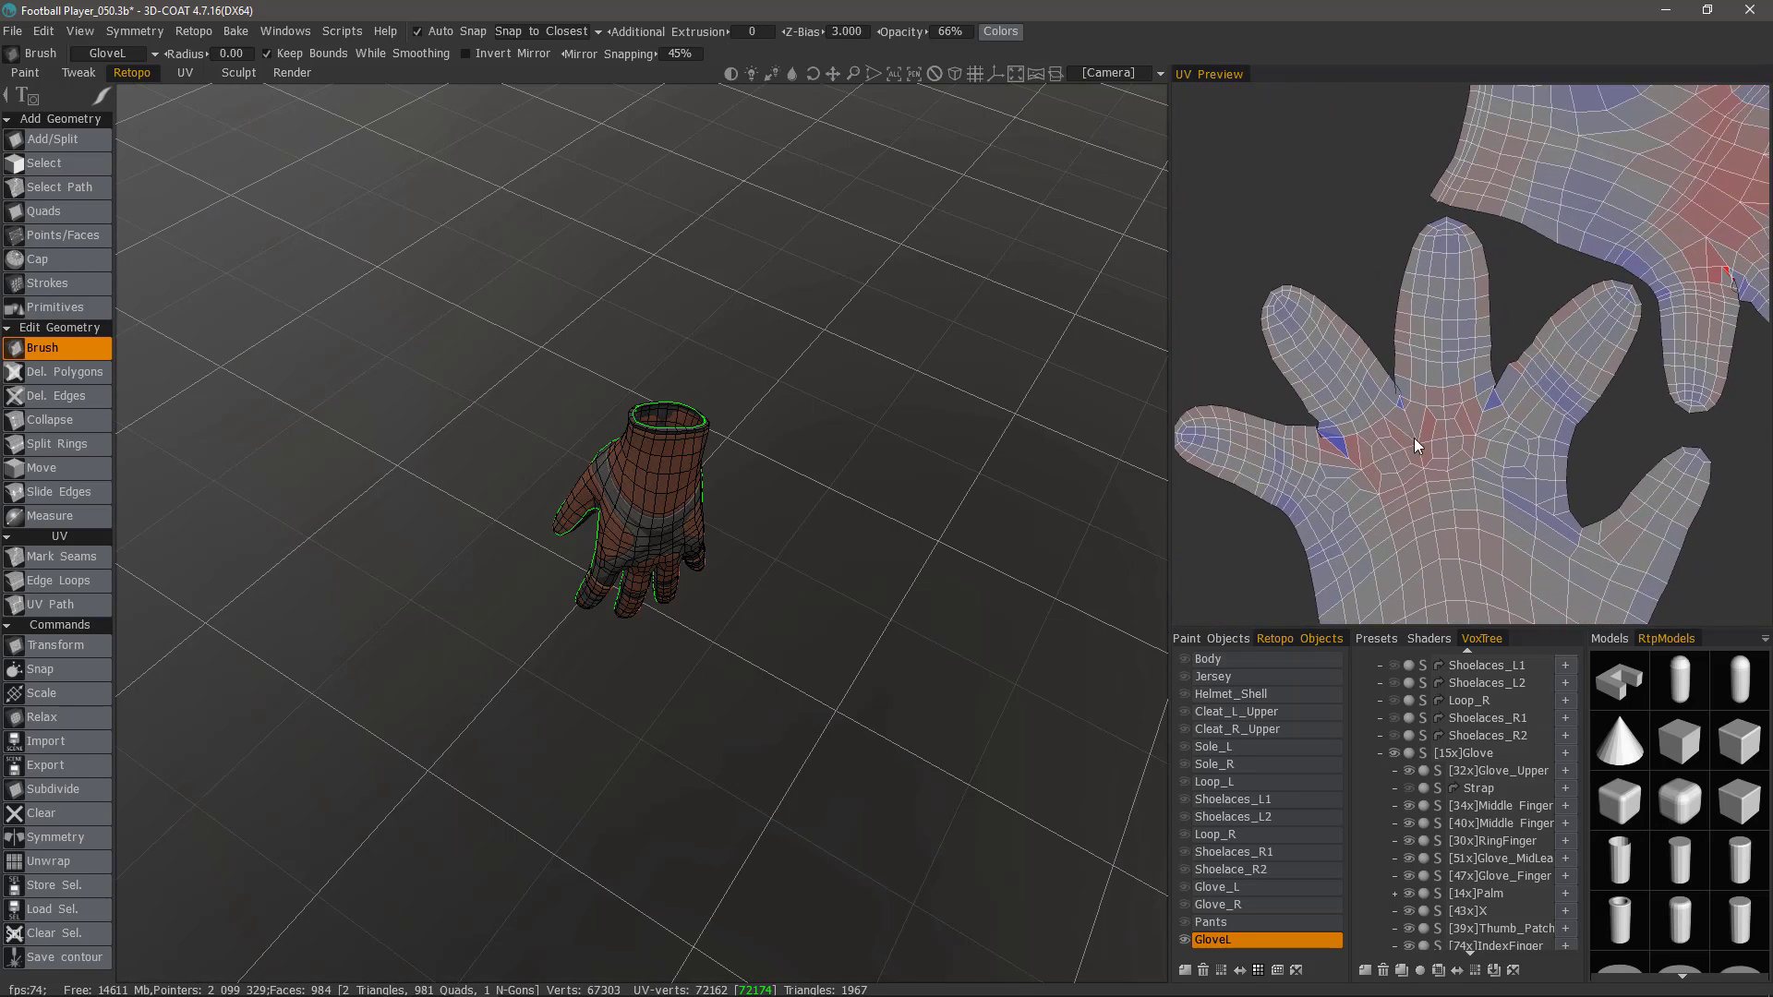
middle_click_drag(1415, 438, 1333, 431, "alt")
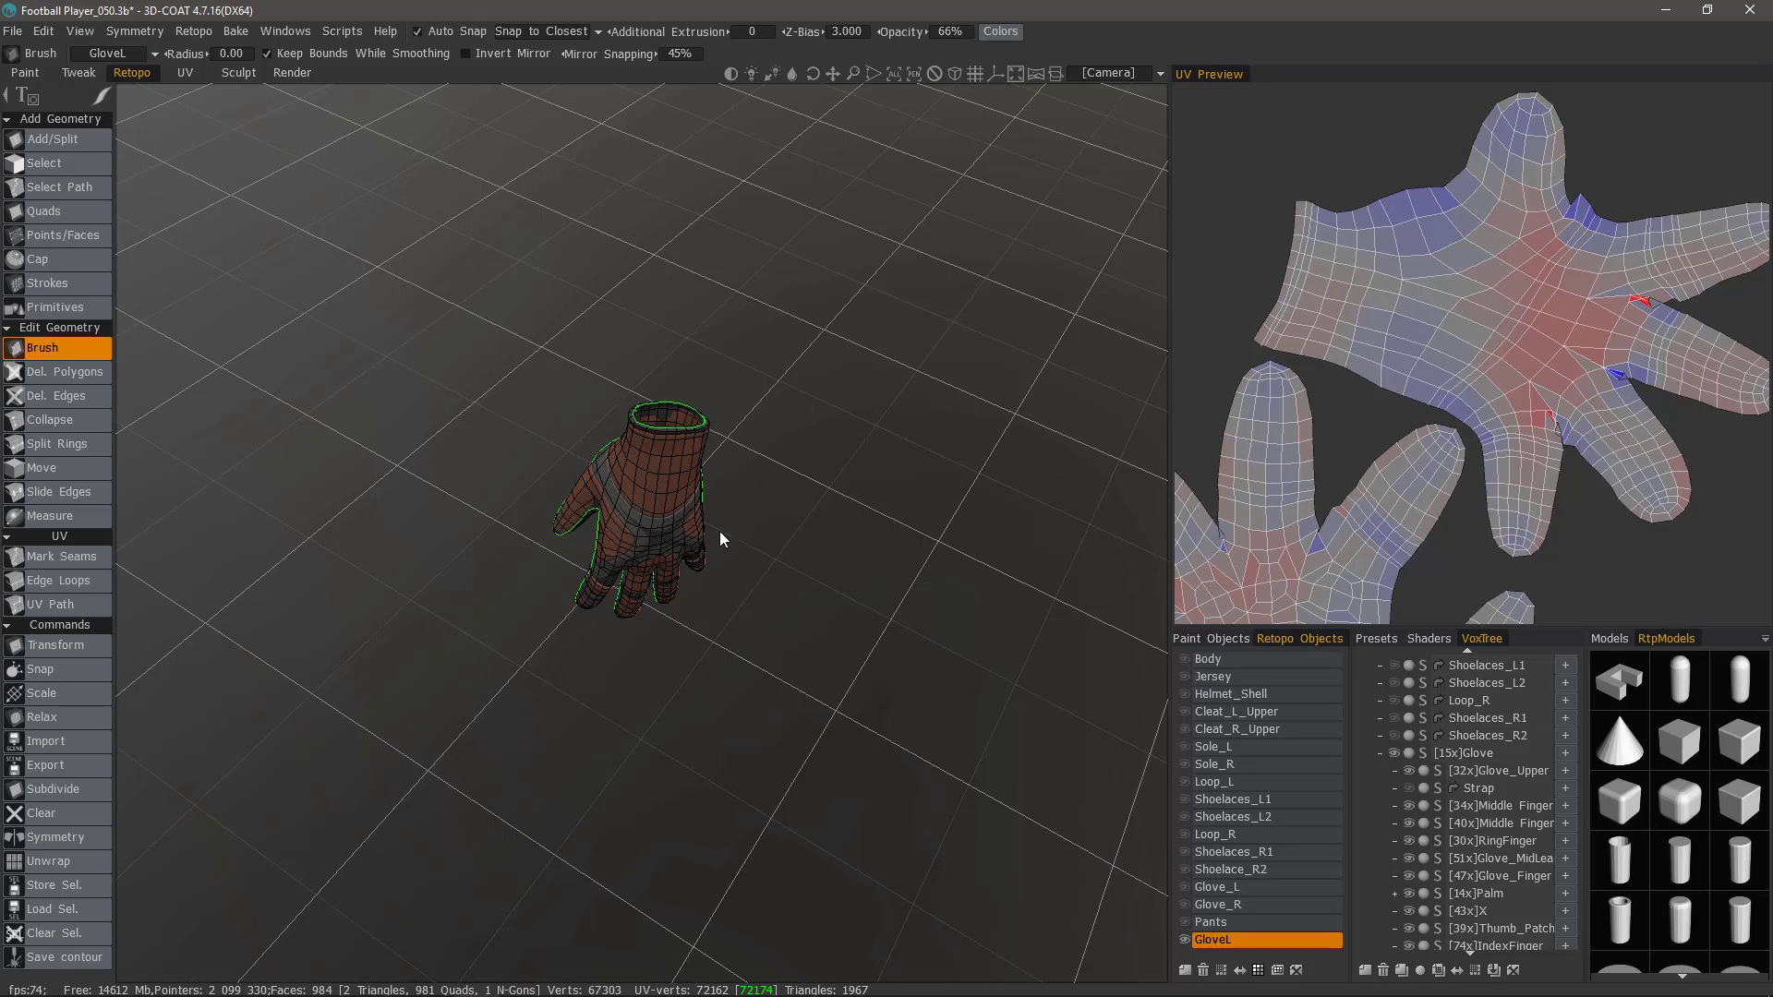
left_click_drag(719, 530, 64, 552, "alt")
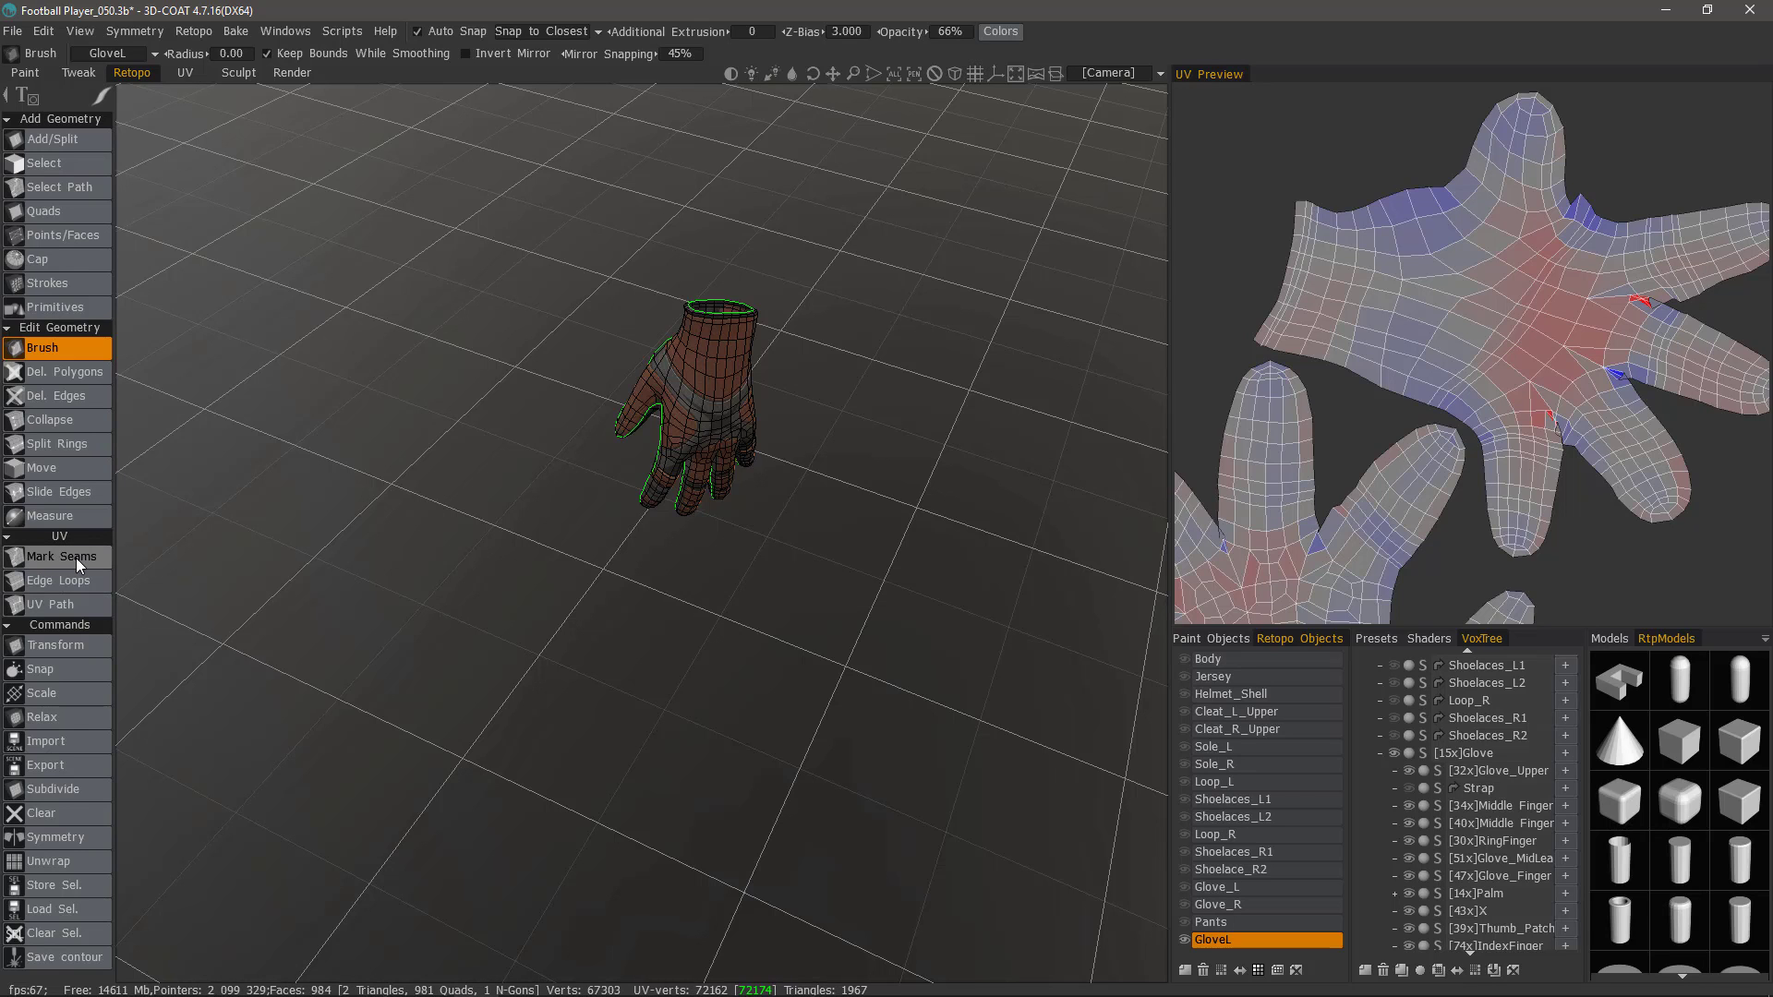
Activate the Mark Seams tool and clear all existing seams from the GloveL mesh.
left_click(70, 557)
scroll(108, 468, "down", 2)
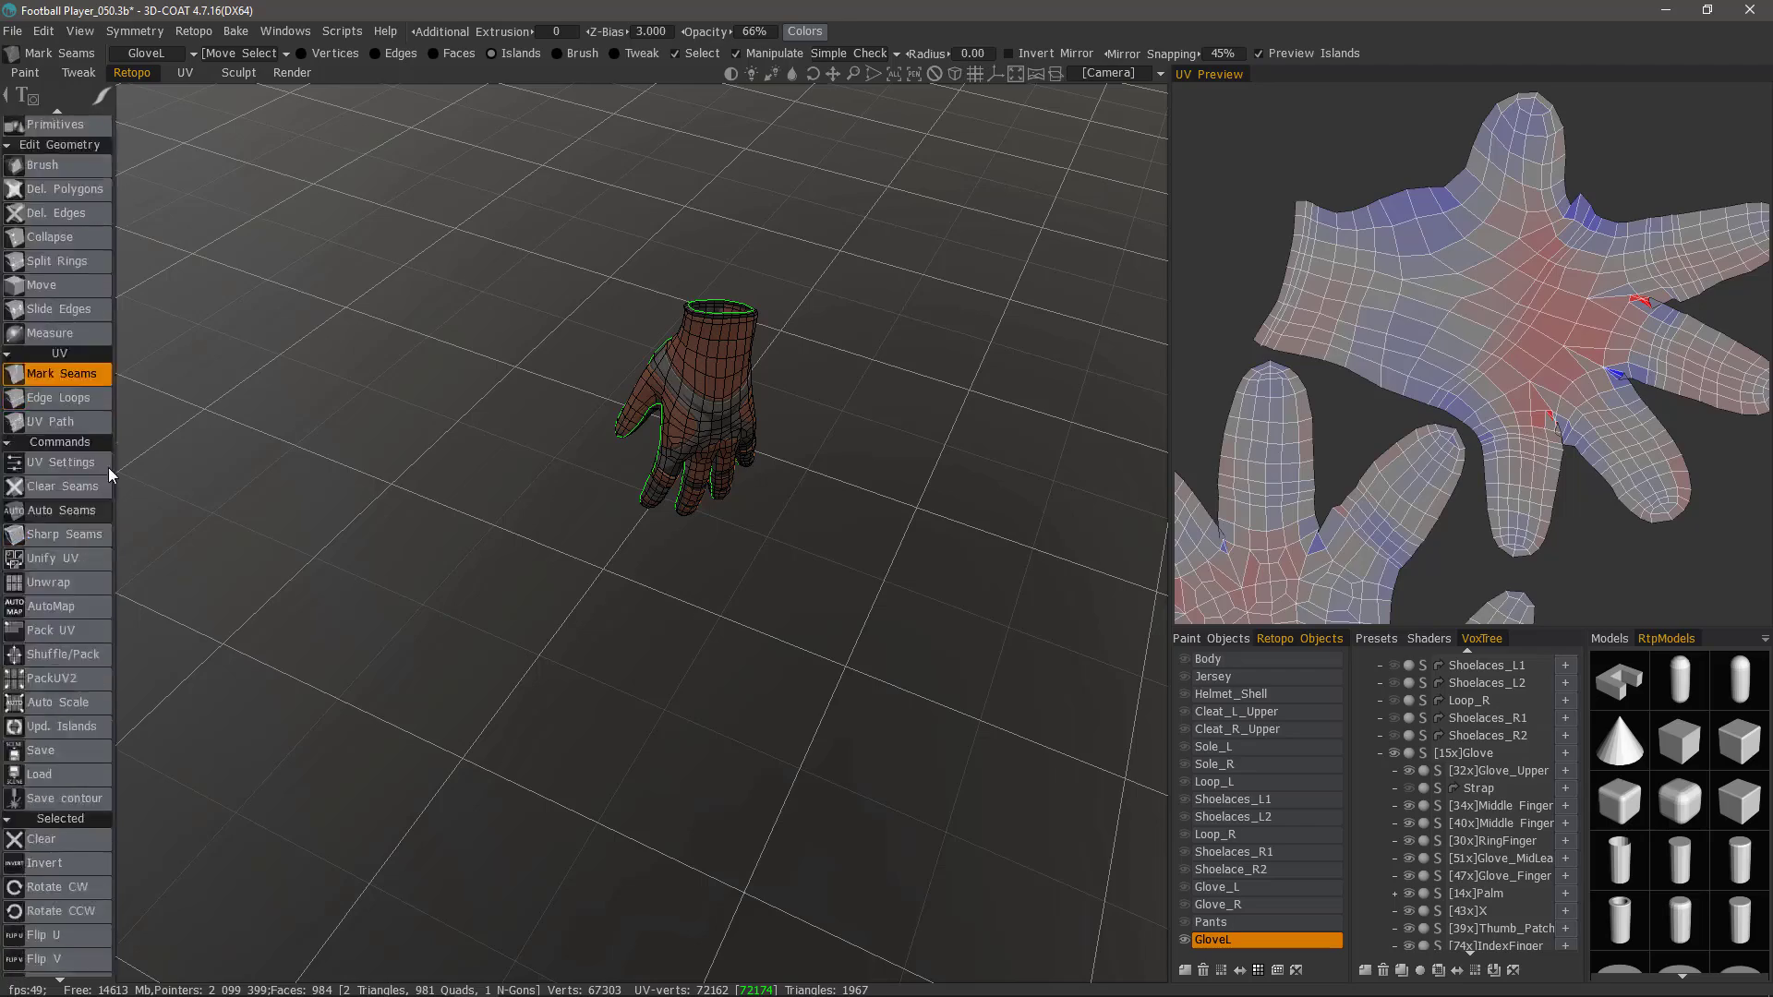
scroll(109, 467, "down", 2)
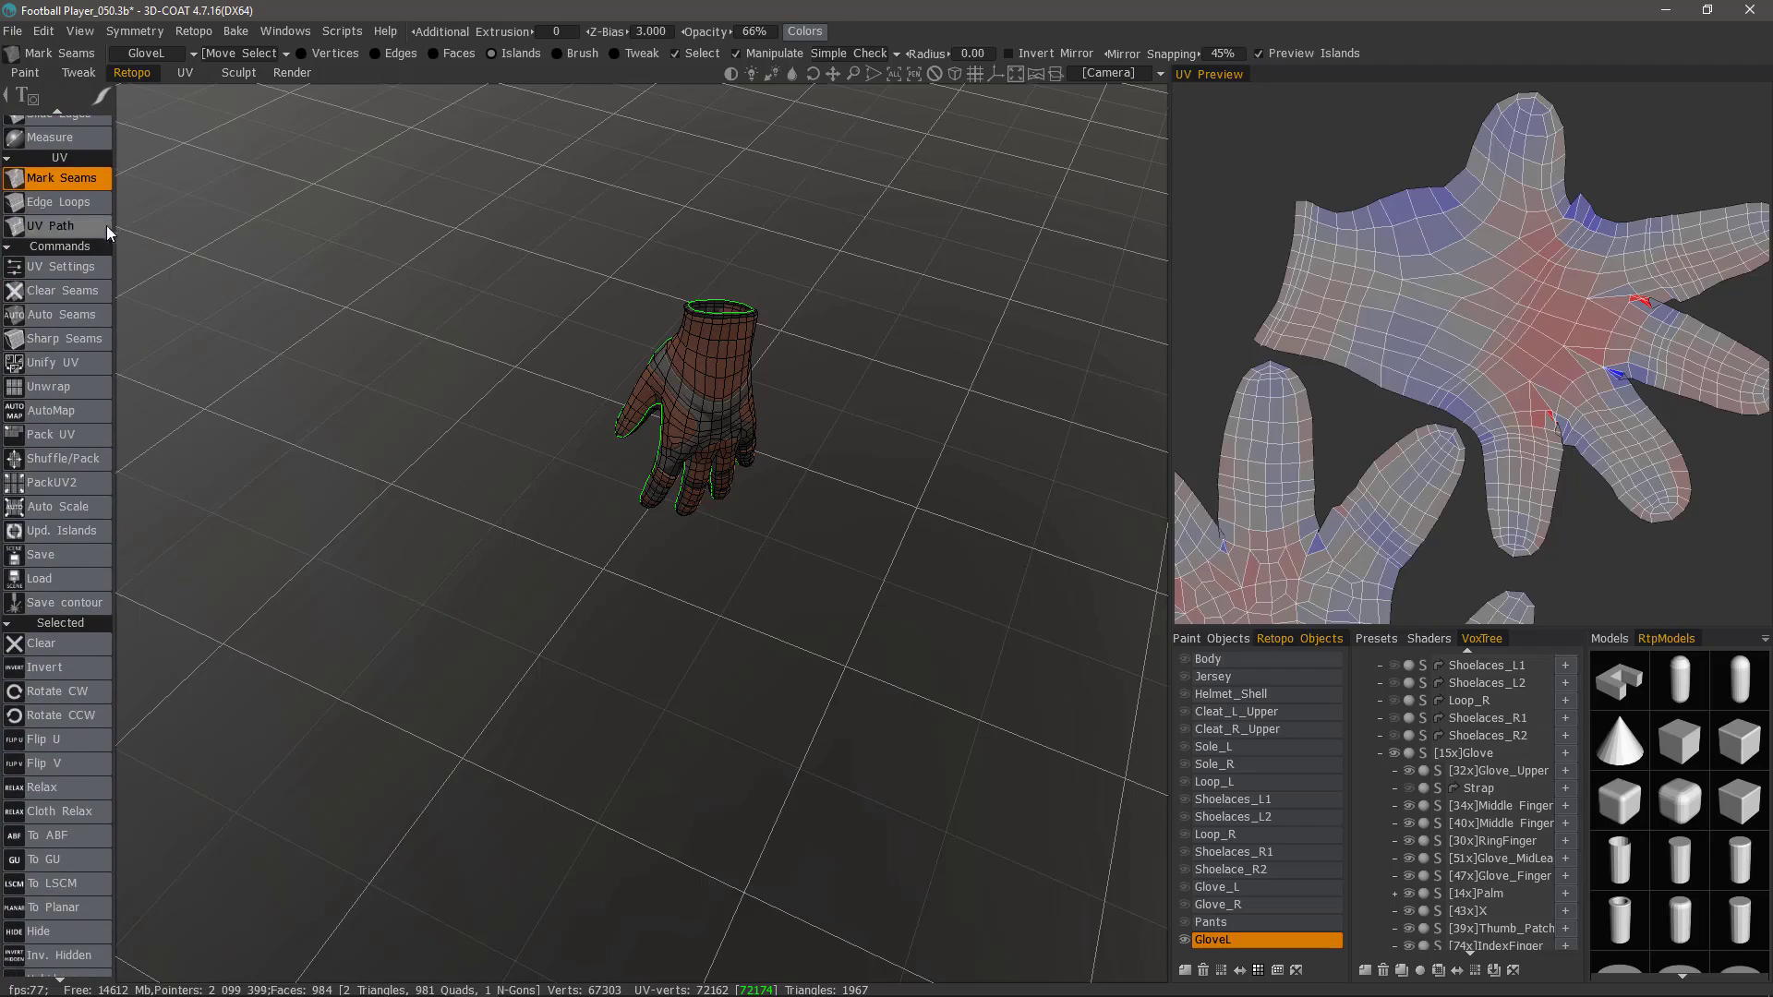
left_click_drag(130, 619, 388, 462)
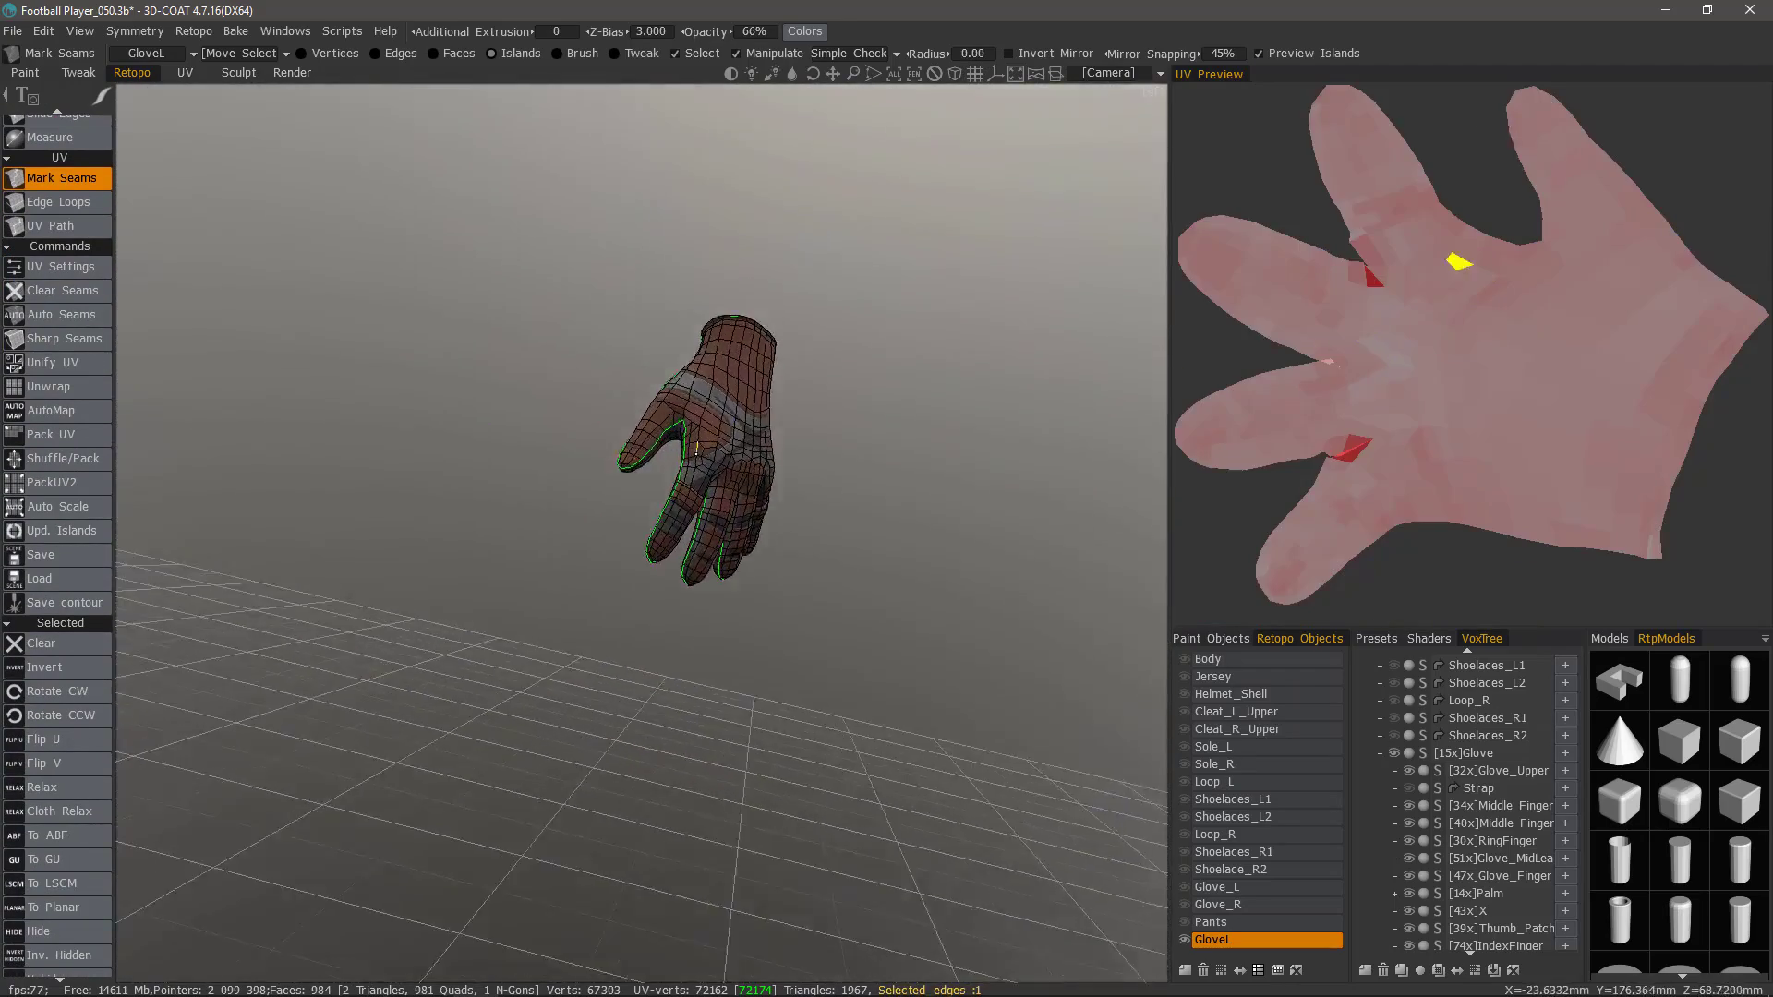
left_click_drag(697, 451, 646, 536)
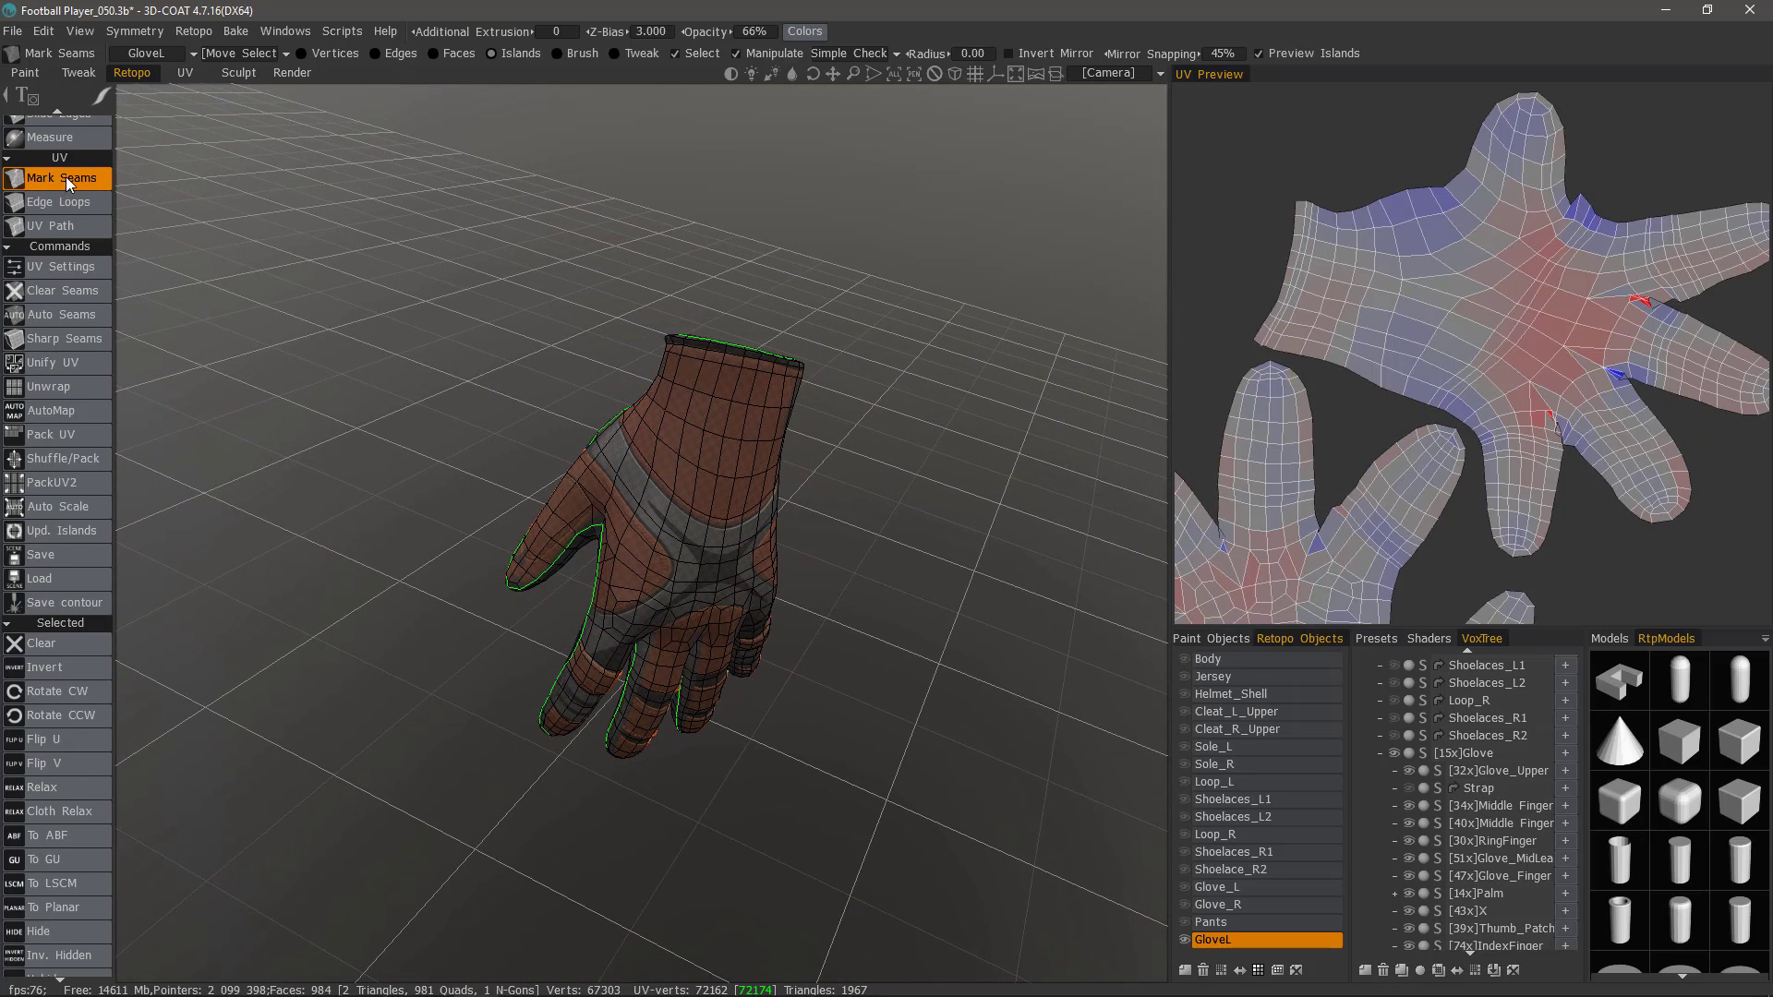
left_click(61, 227)
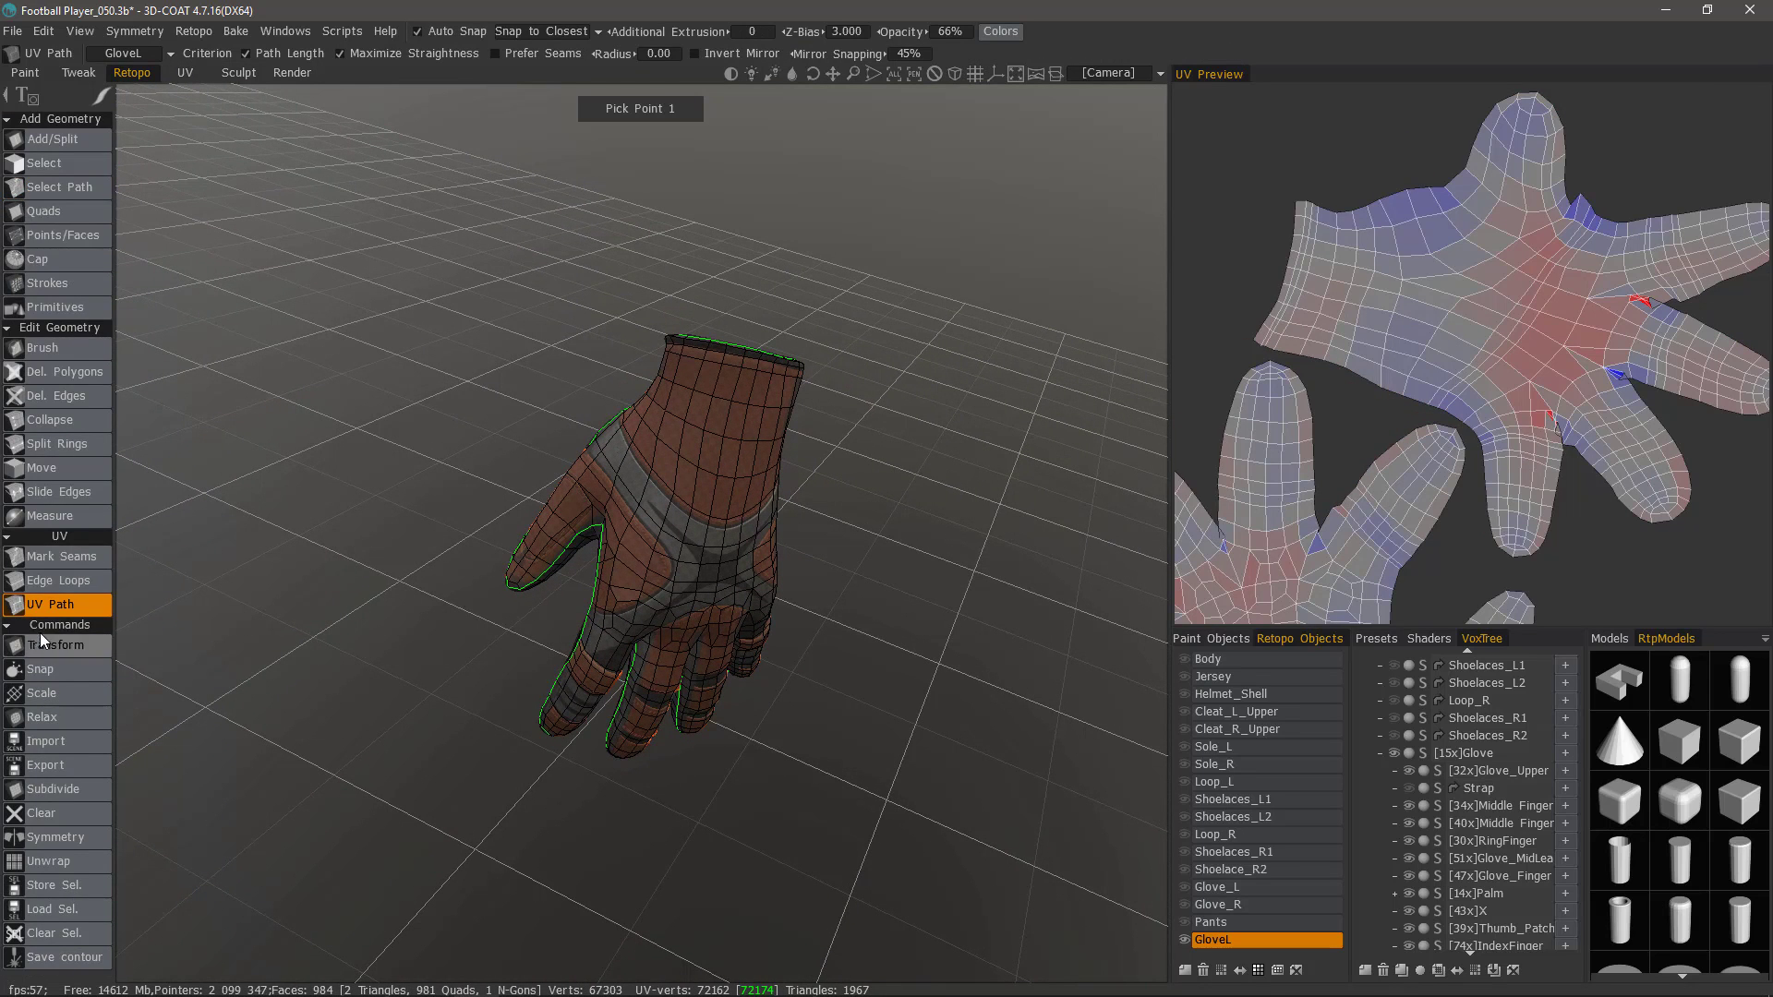
left_click(59, 557)
left_click_drag(119, 519, 485, 514)
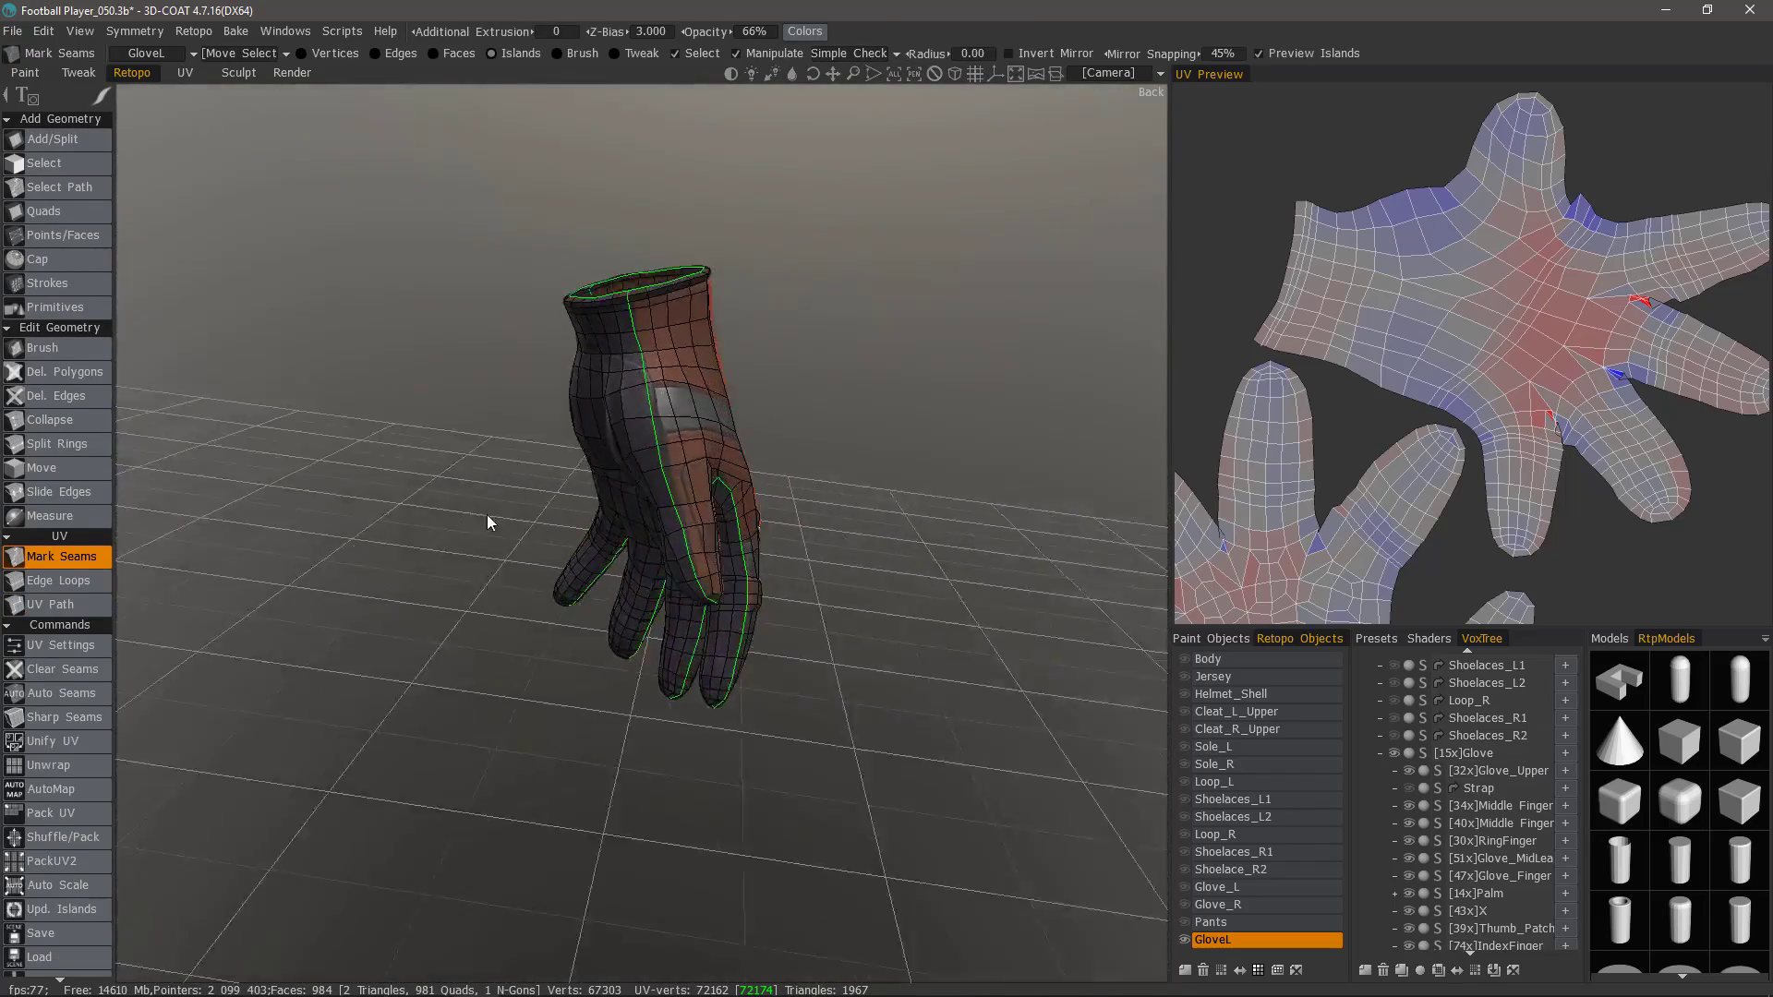
left_click(70, 669)
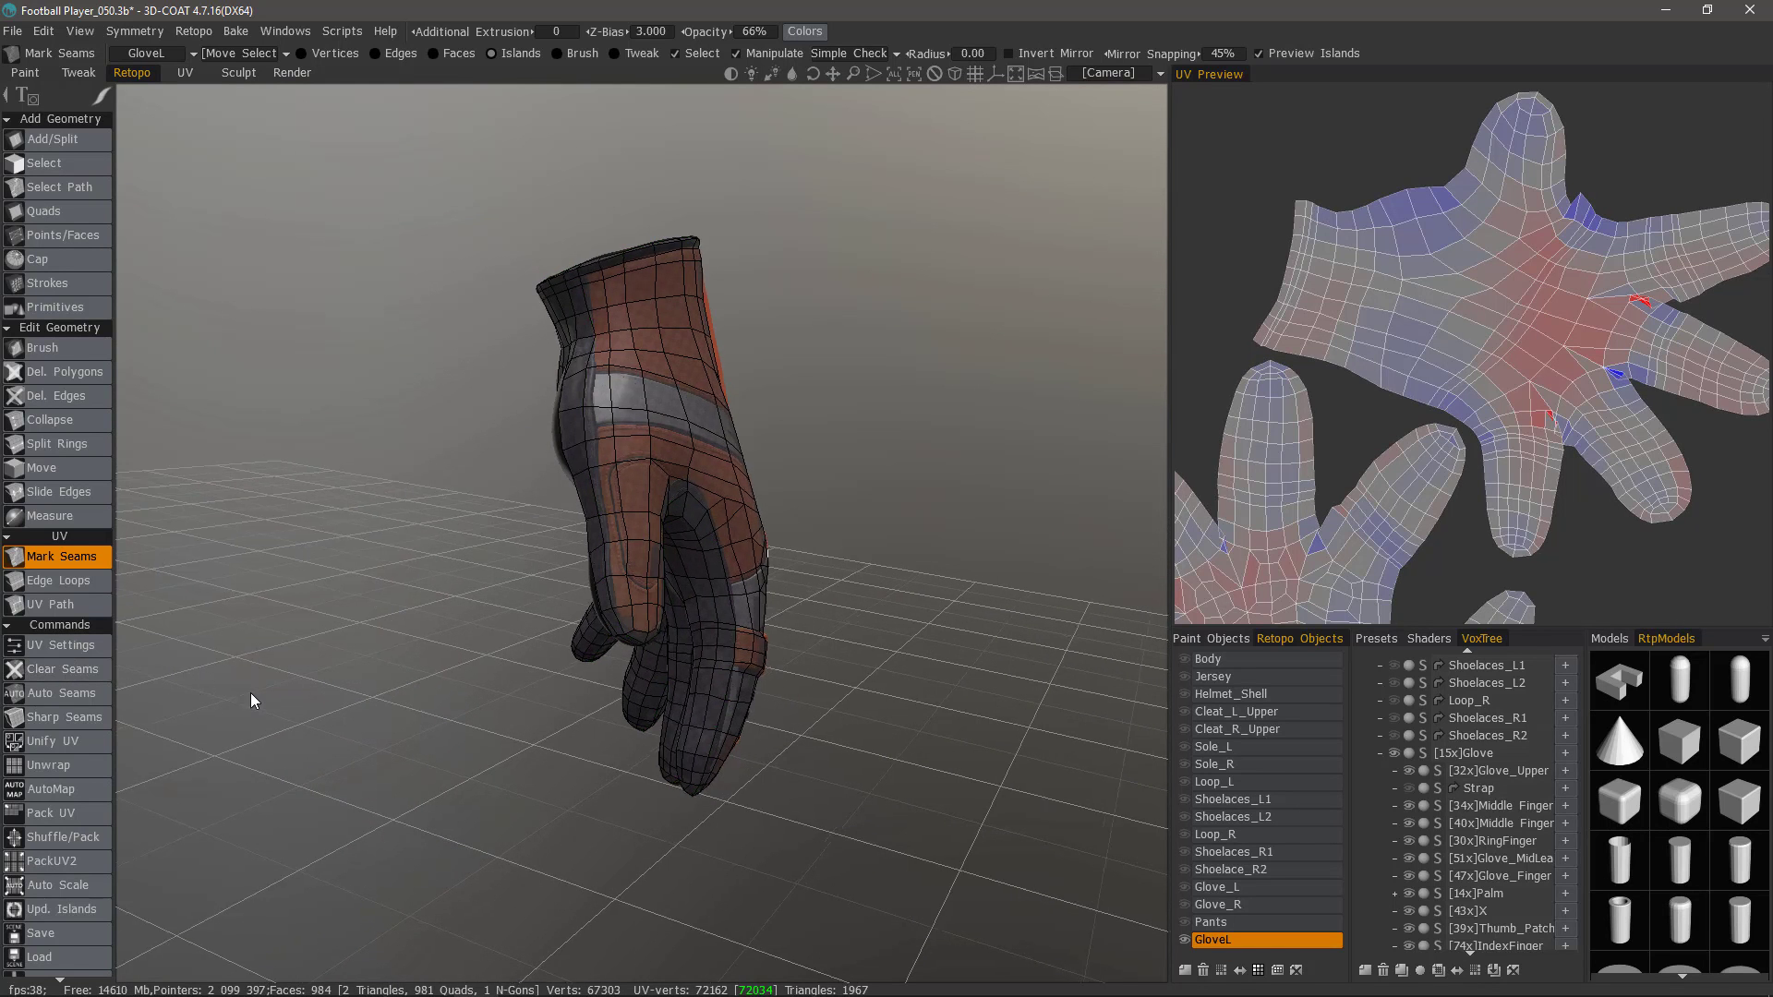
Examine the glove from several sides alongside its complete UV layout in the UV Preview.
left_click_drag(252, 692, 351, 638)
middle_click_drag(785, 434, 1023, 418)
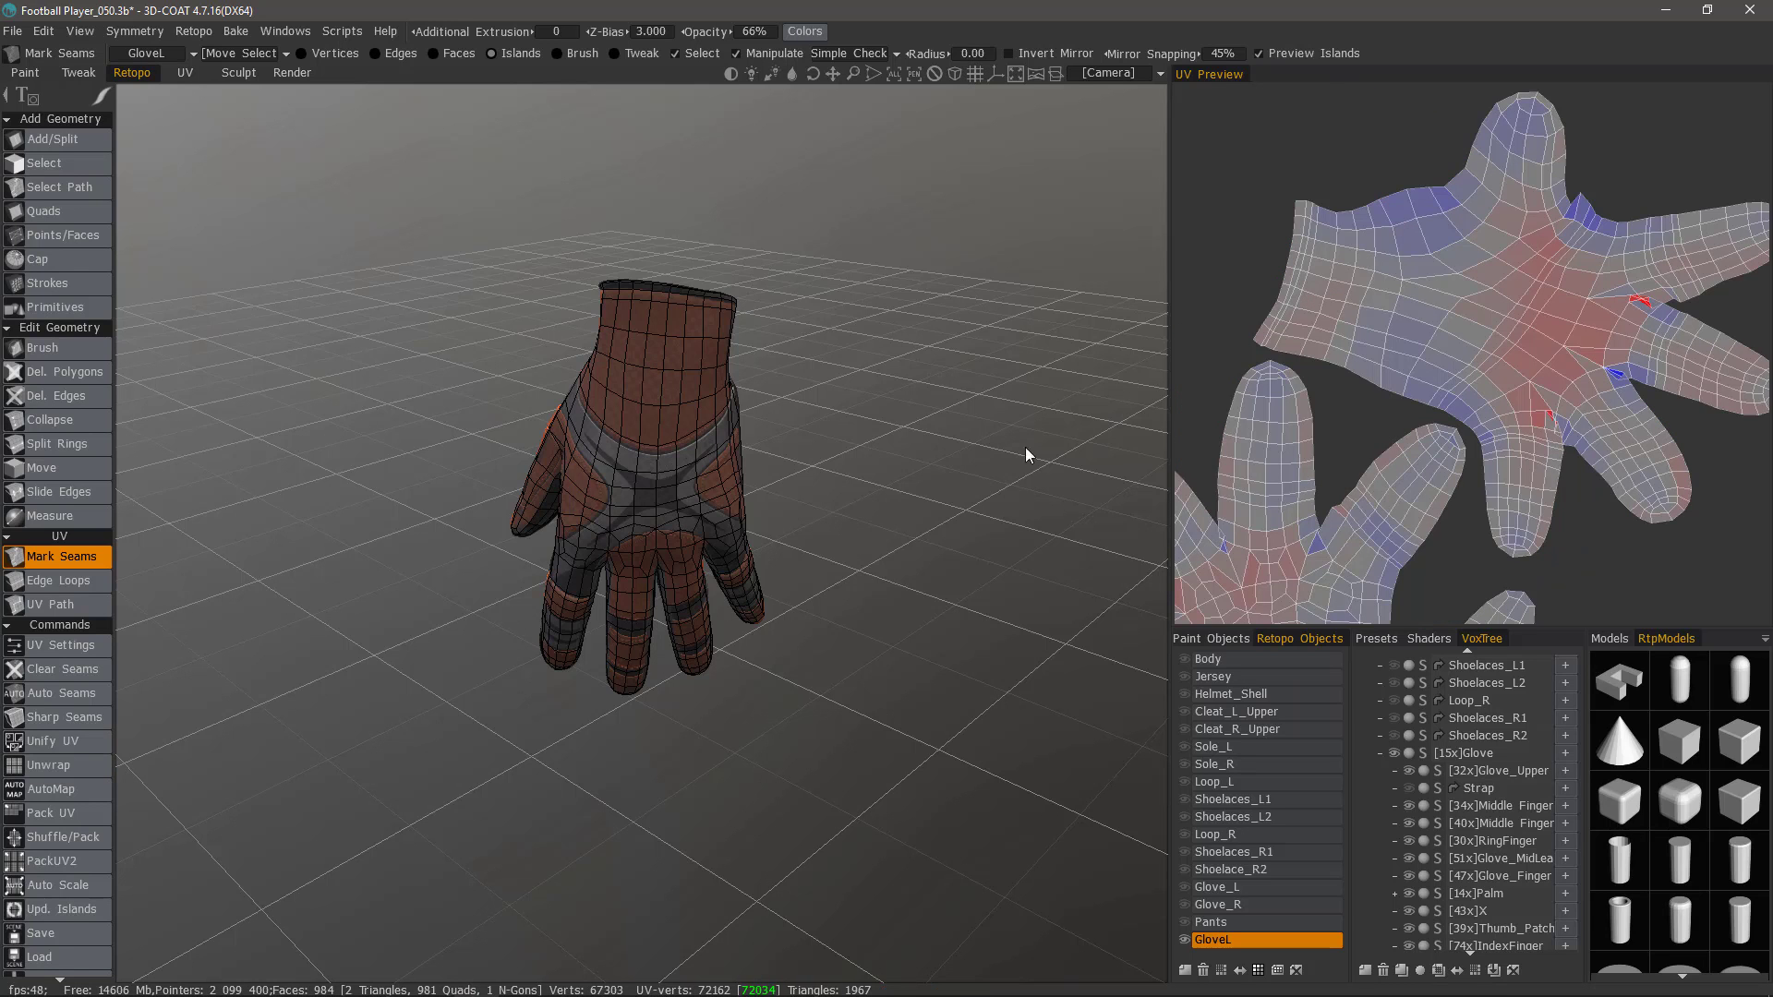
scroll(1385, 357, "down", 2)
scroll(1315, 349, "down", 2)
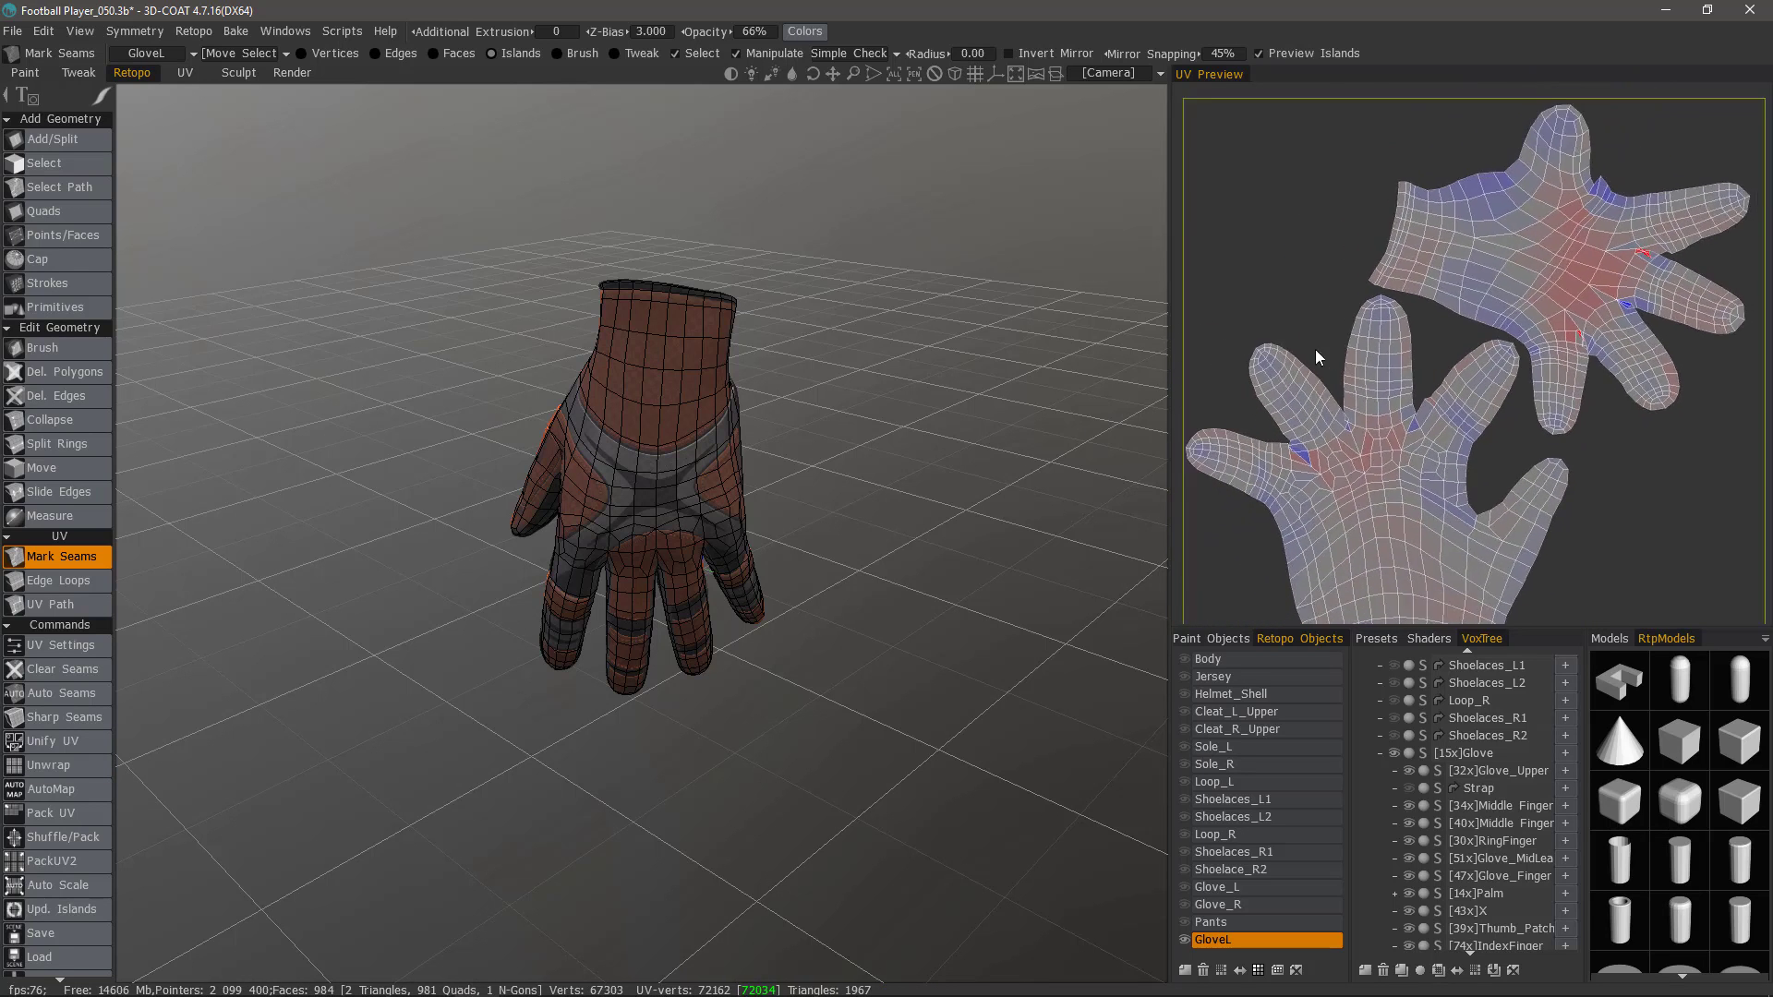
scroll(1293, 342, "down", 3)
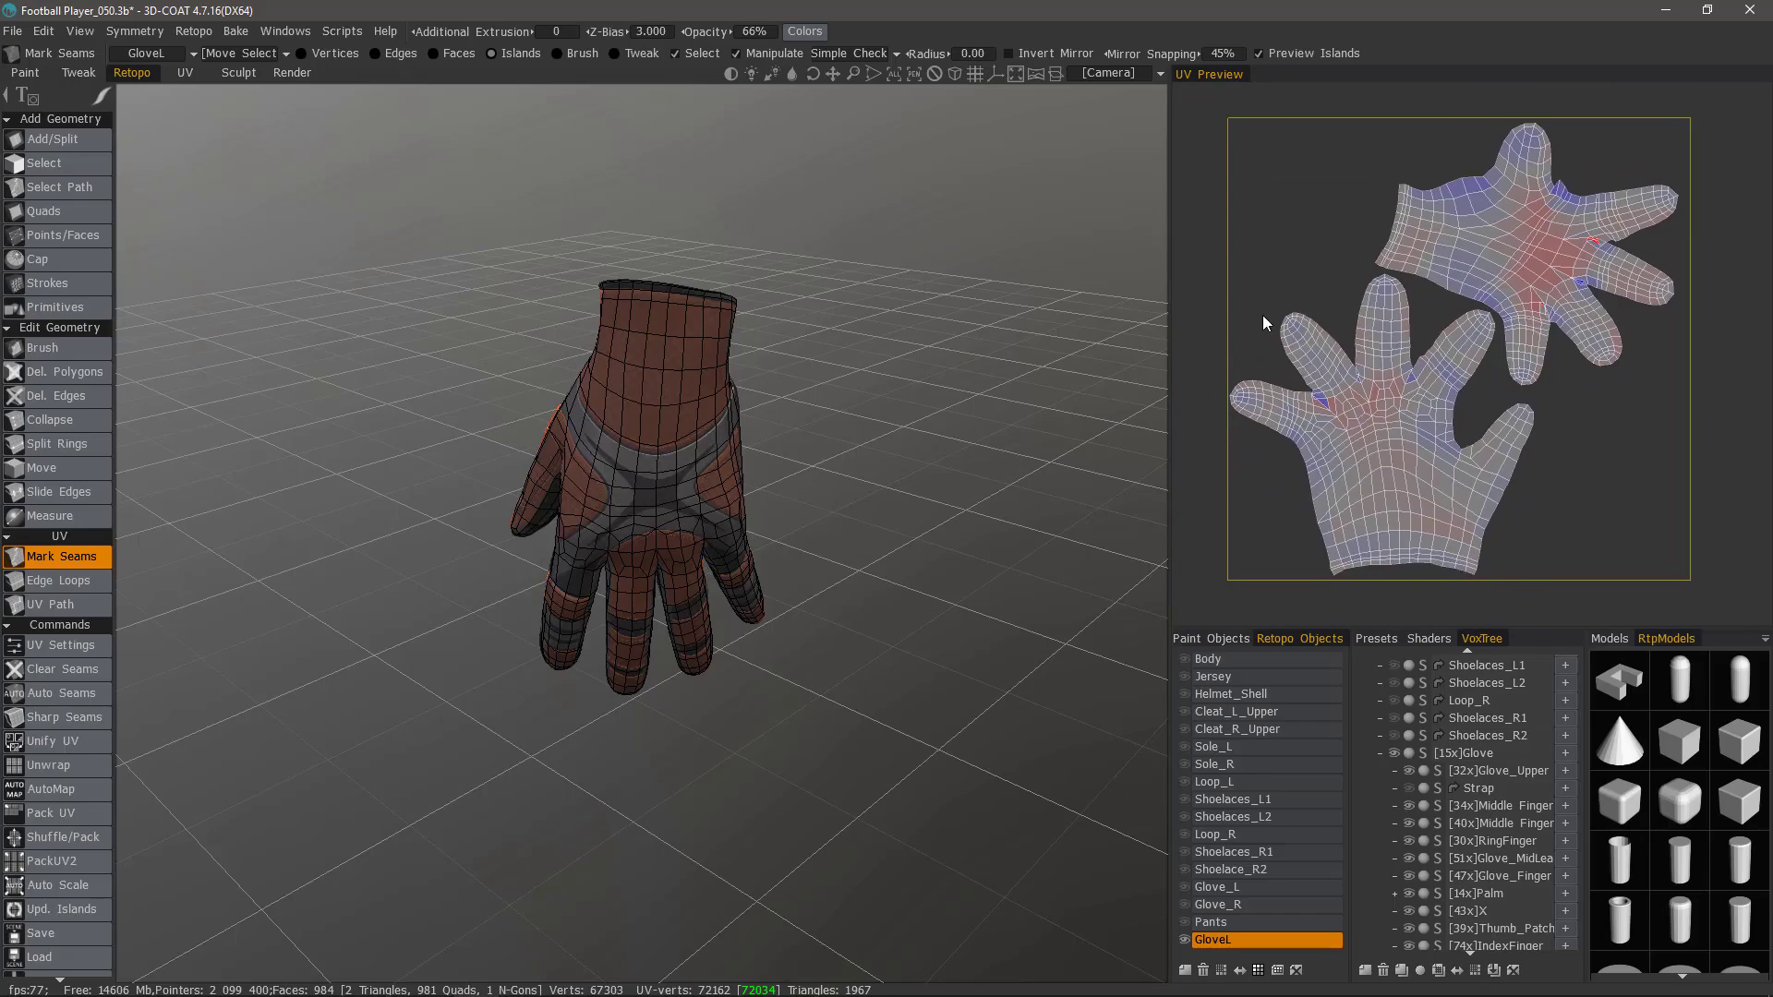
left_click_drag(502, 505, 707, 392)
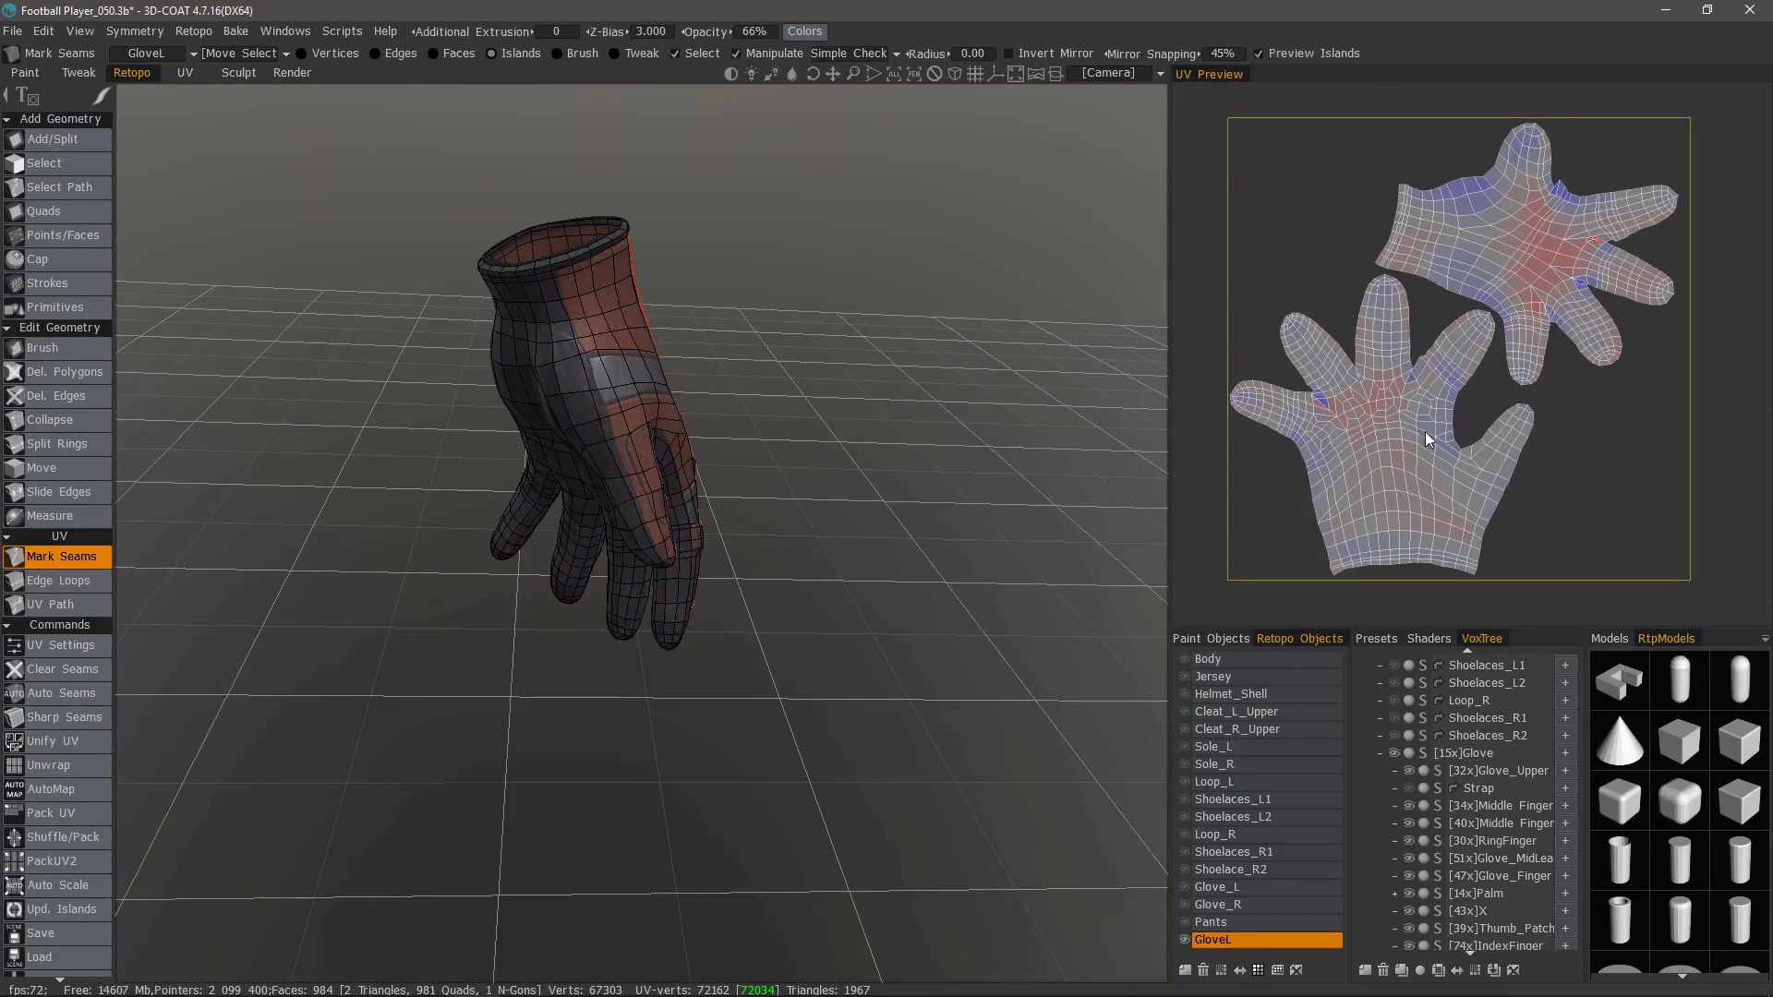
scroll(1073, 296, "up", 3)
middle_click_drag(489, 171, 596, 185)
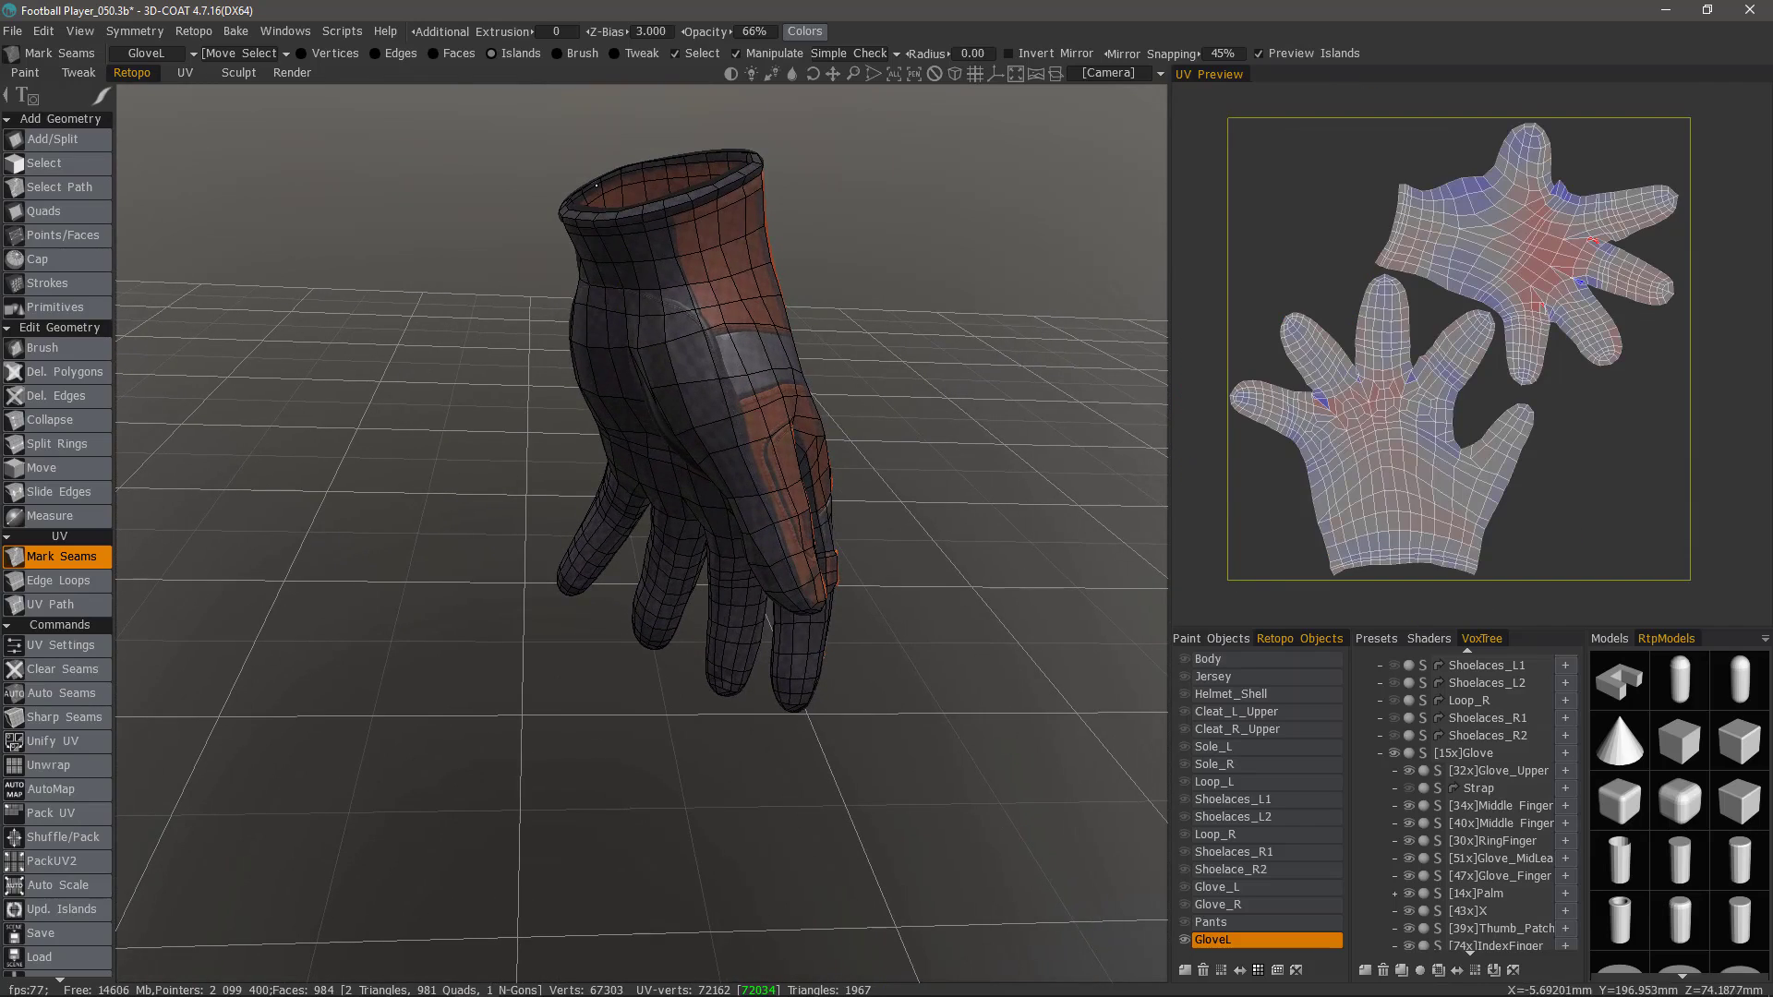
left_click_drag(341, 307, 646, 305)
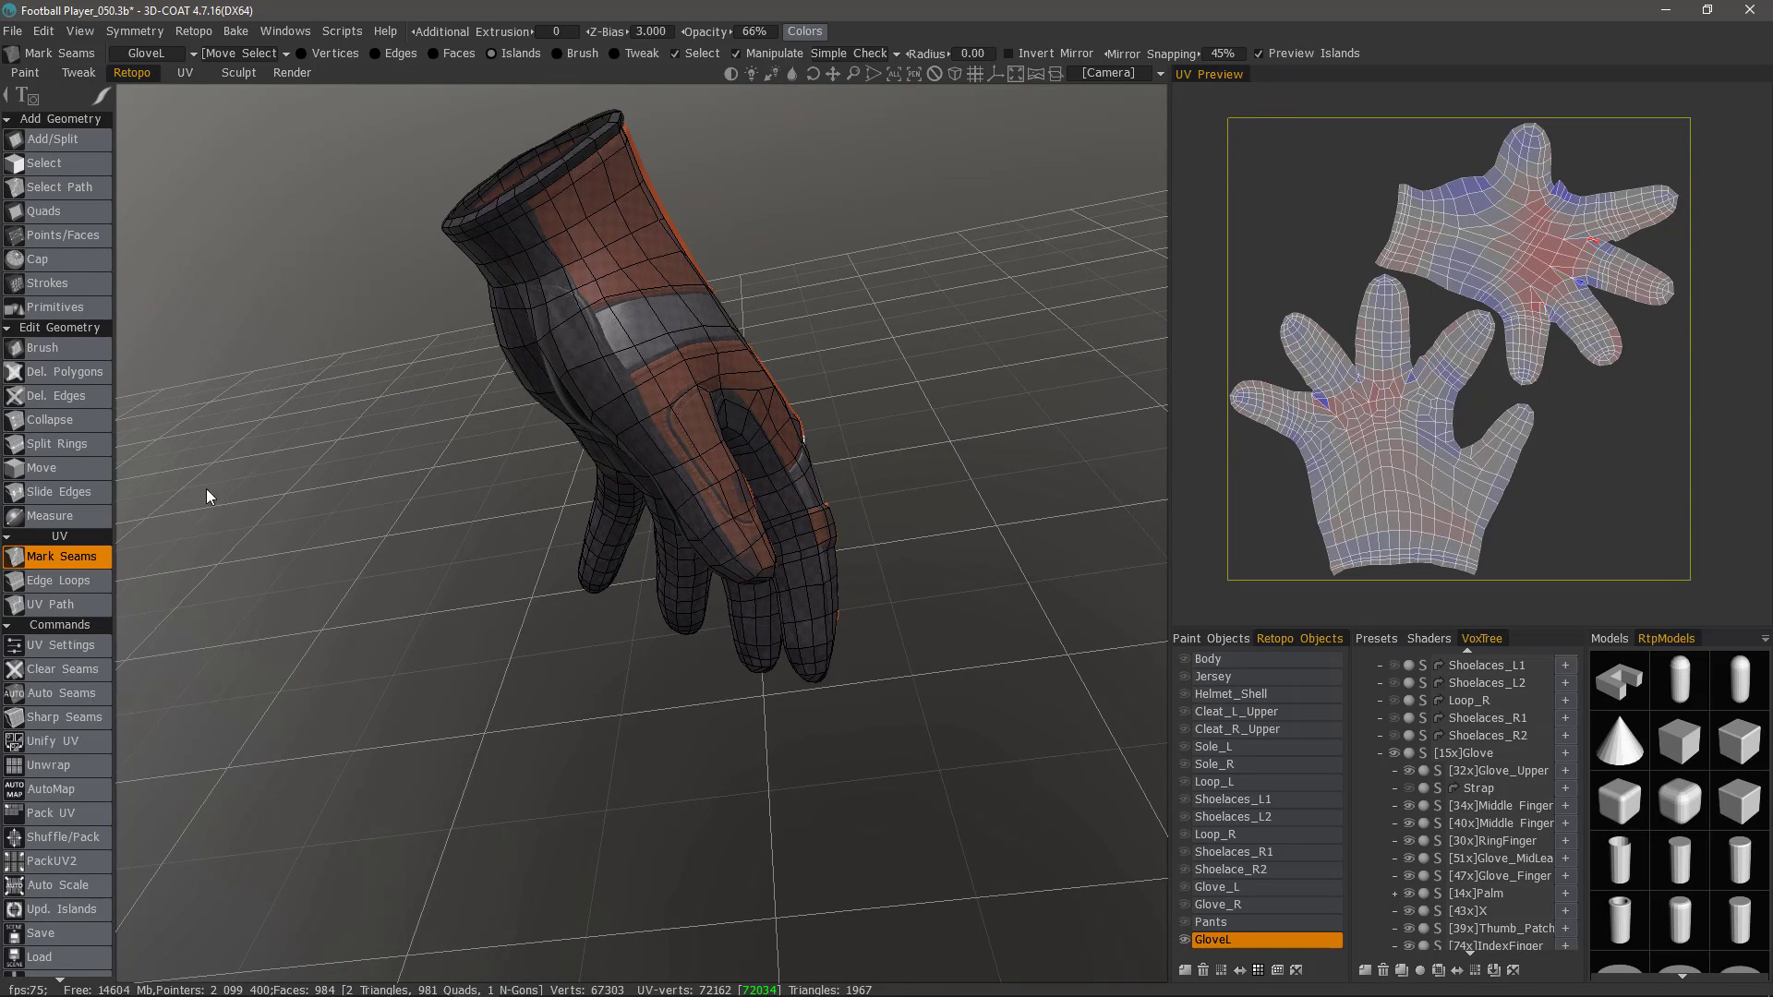
Mark a single edge beside the grey wrist band on the thumb side of the glove as a seam.
left_click(594, 329)
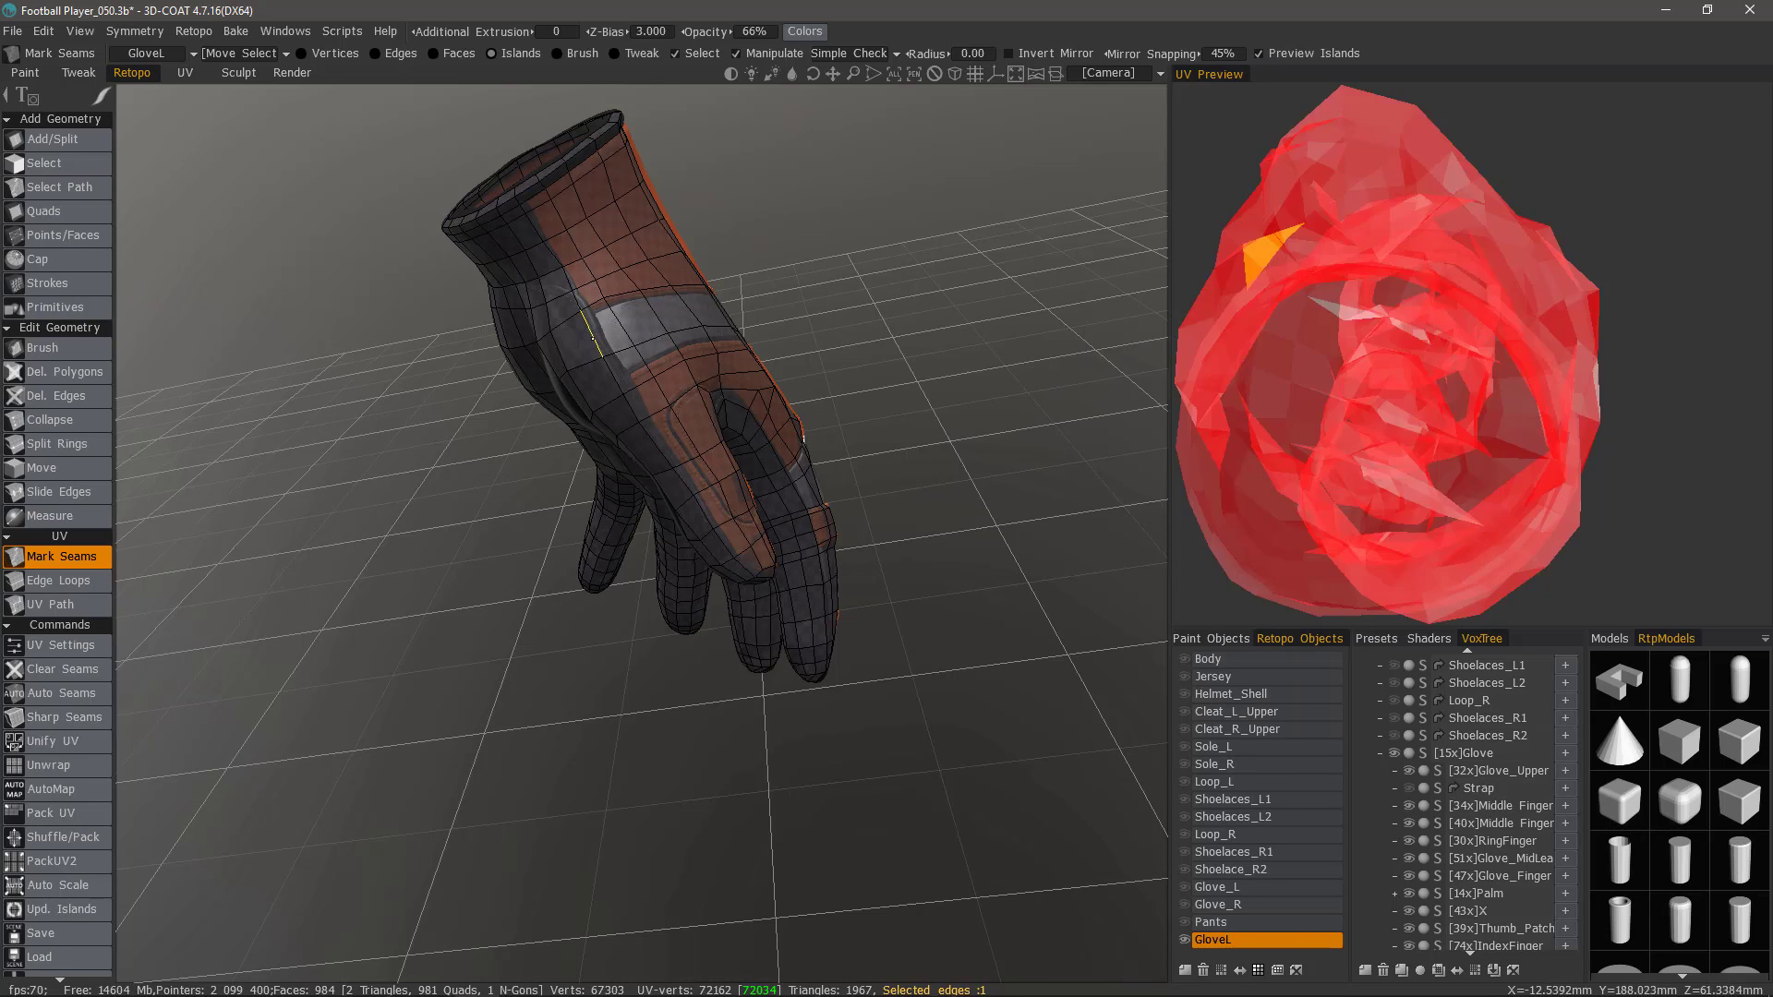
left_click(592, 337)
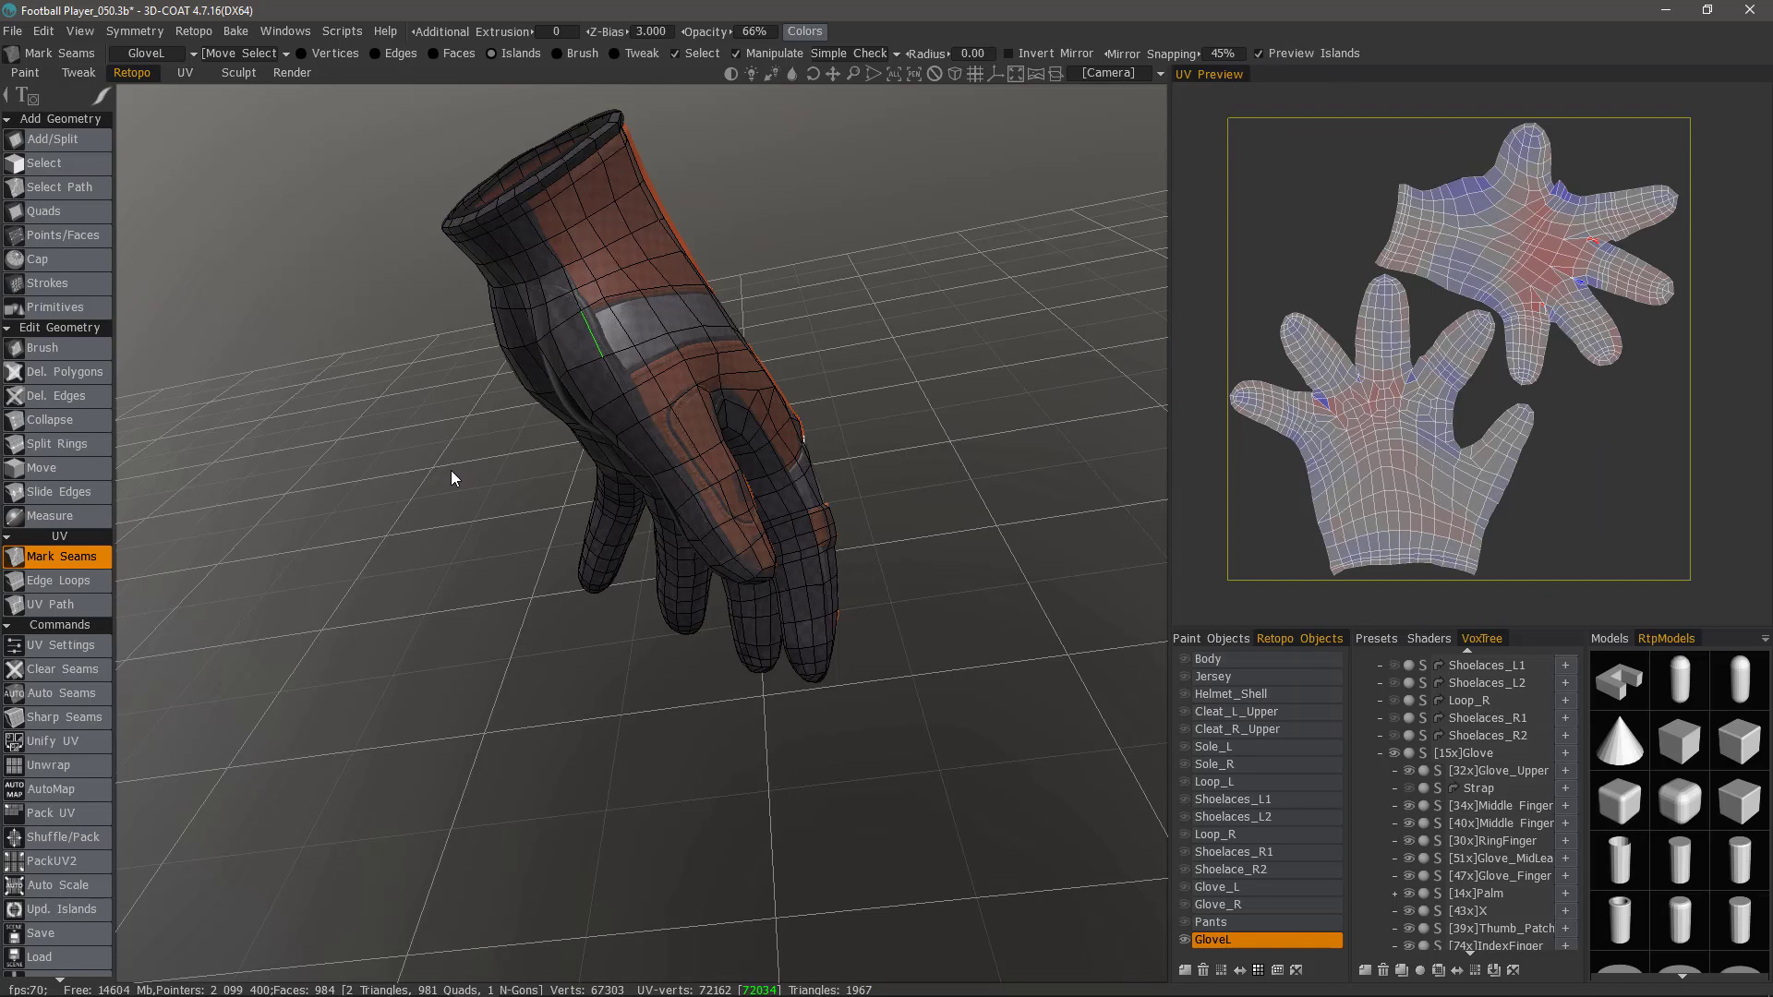
left_click(592, 337)
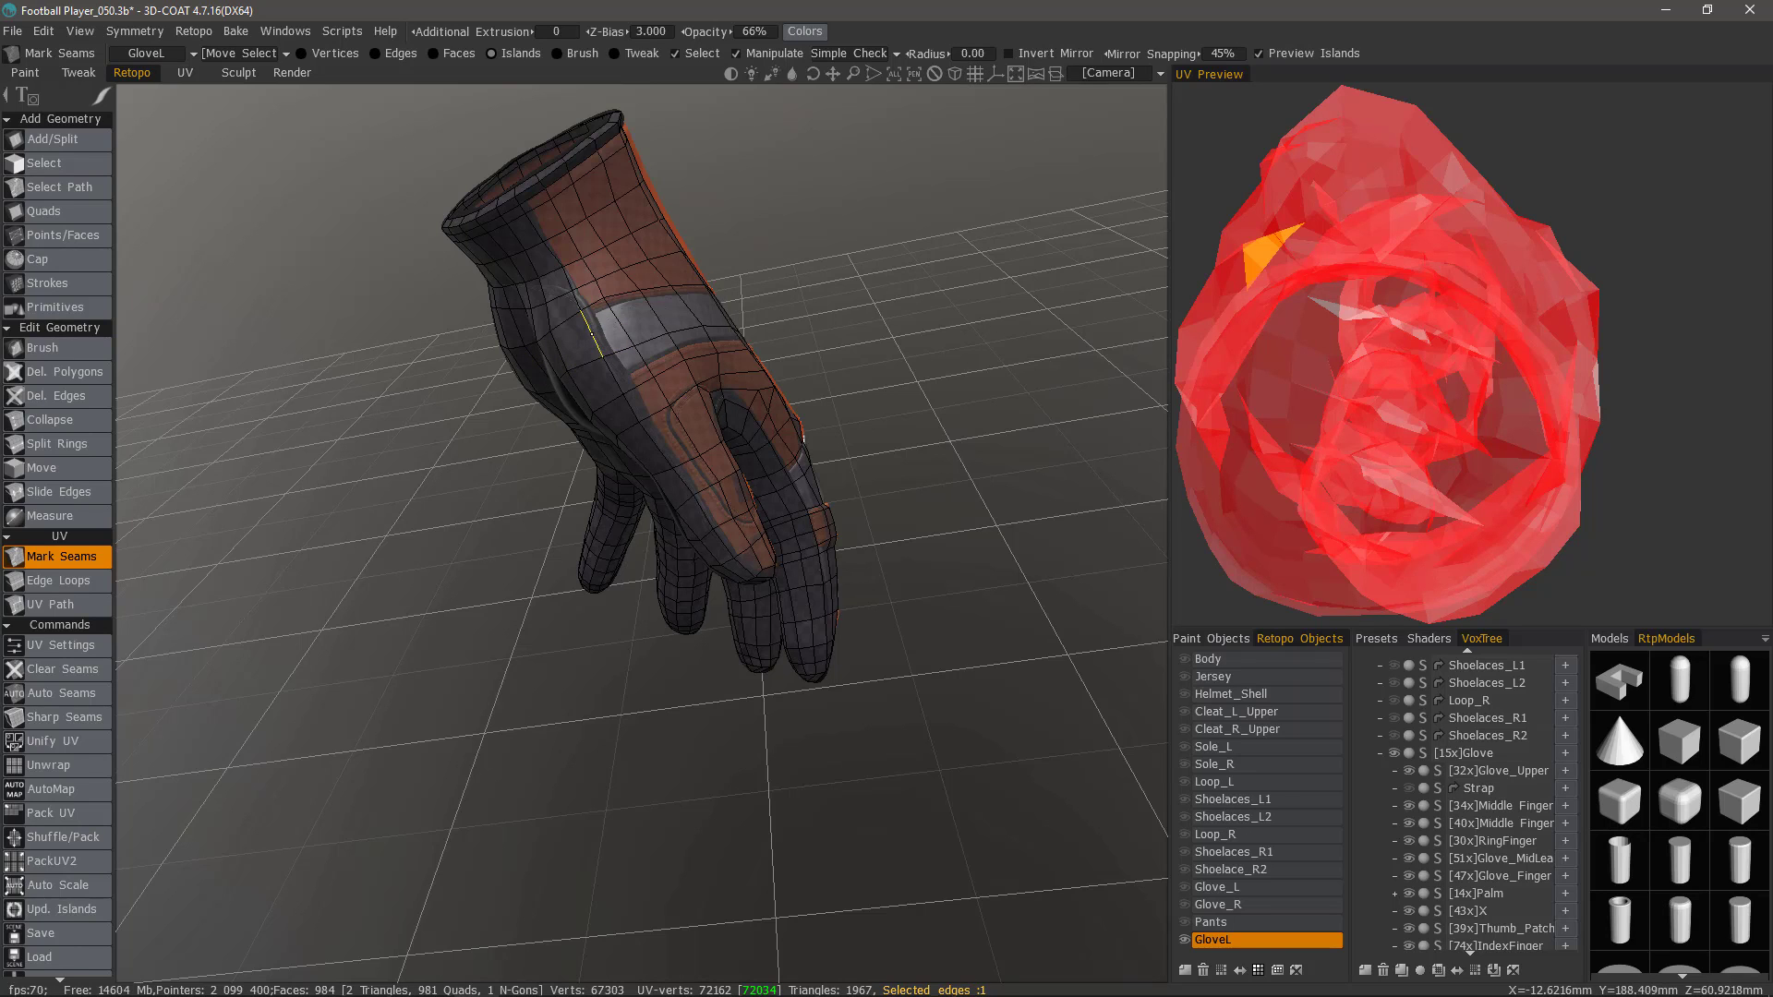
Mark the whole edge loop through the wrist-side seam edge and around the fingers as a seam, and undo it.
key("shift")
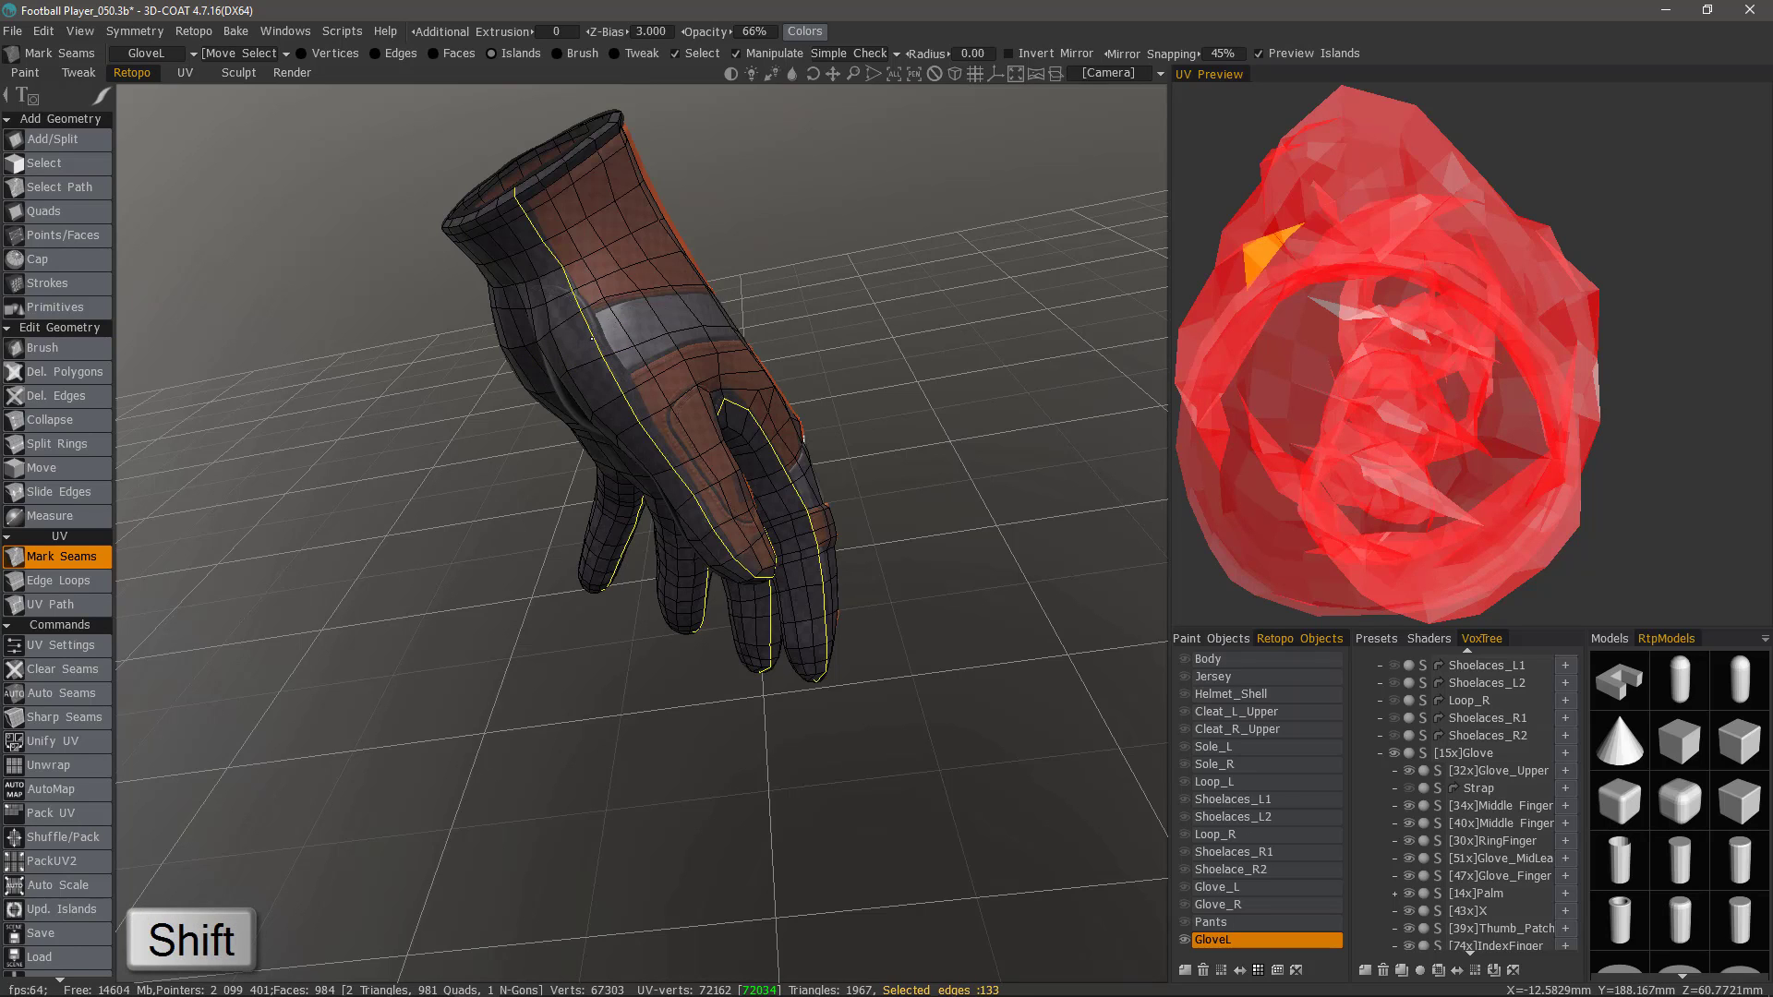
left_click(592, 338, "shift")
left_click_drag(219, 421, 462, 518)
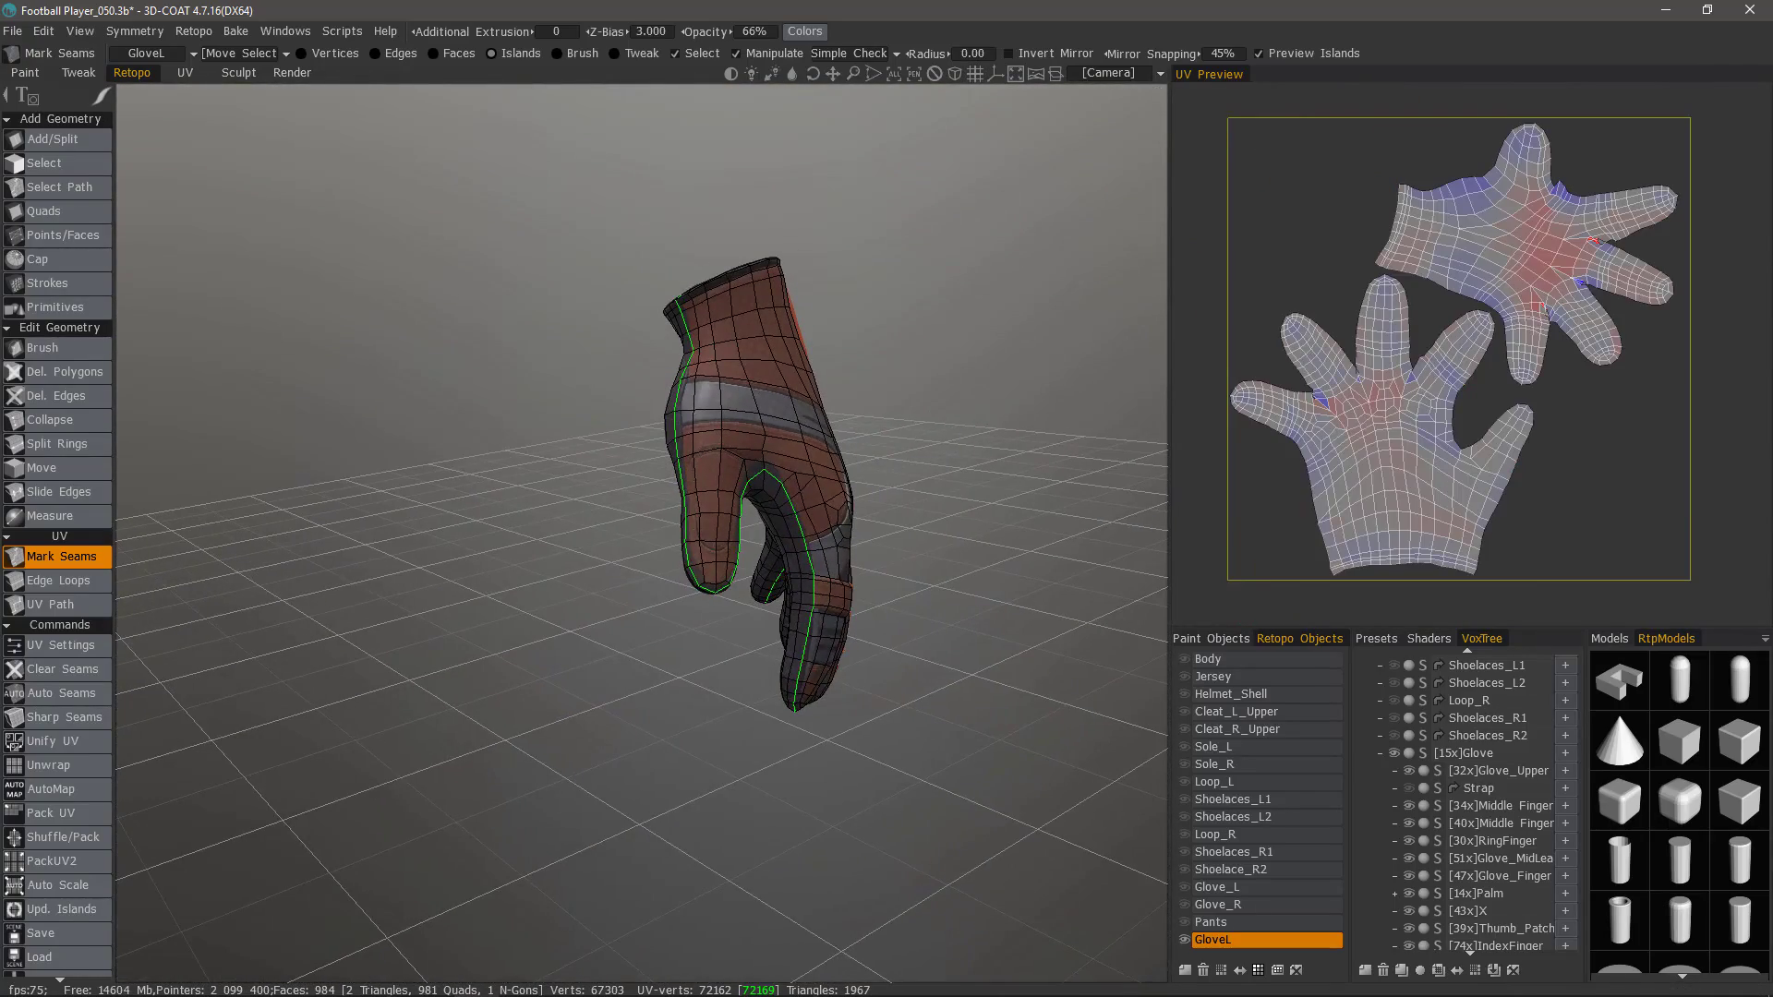
key("ctrl+z")
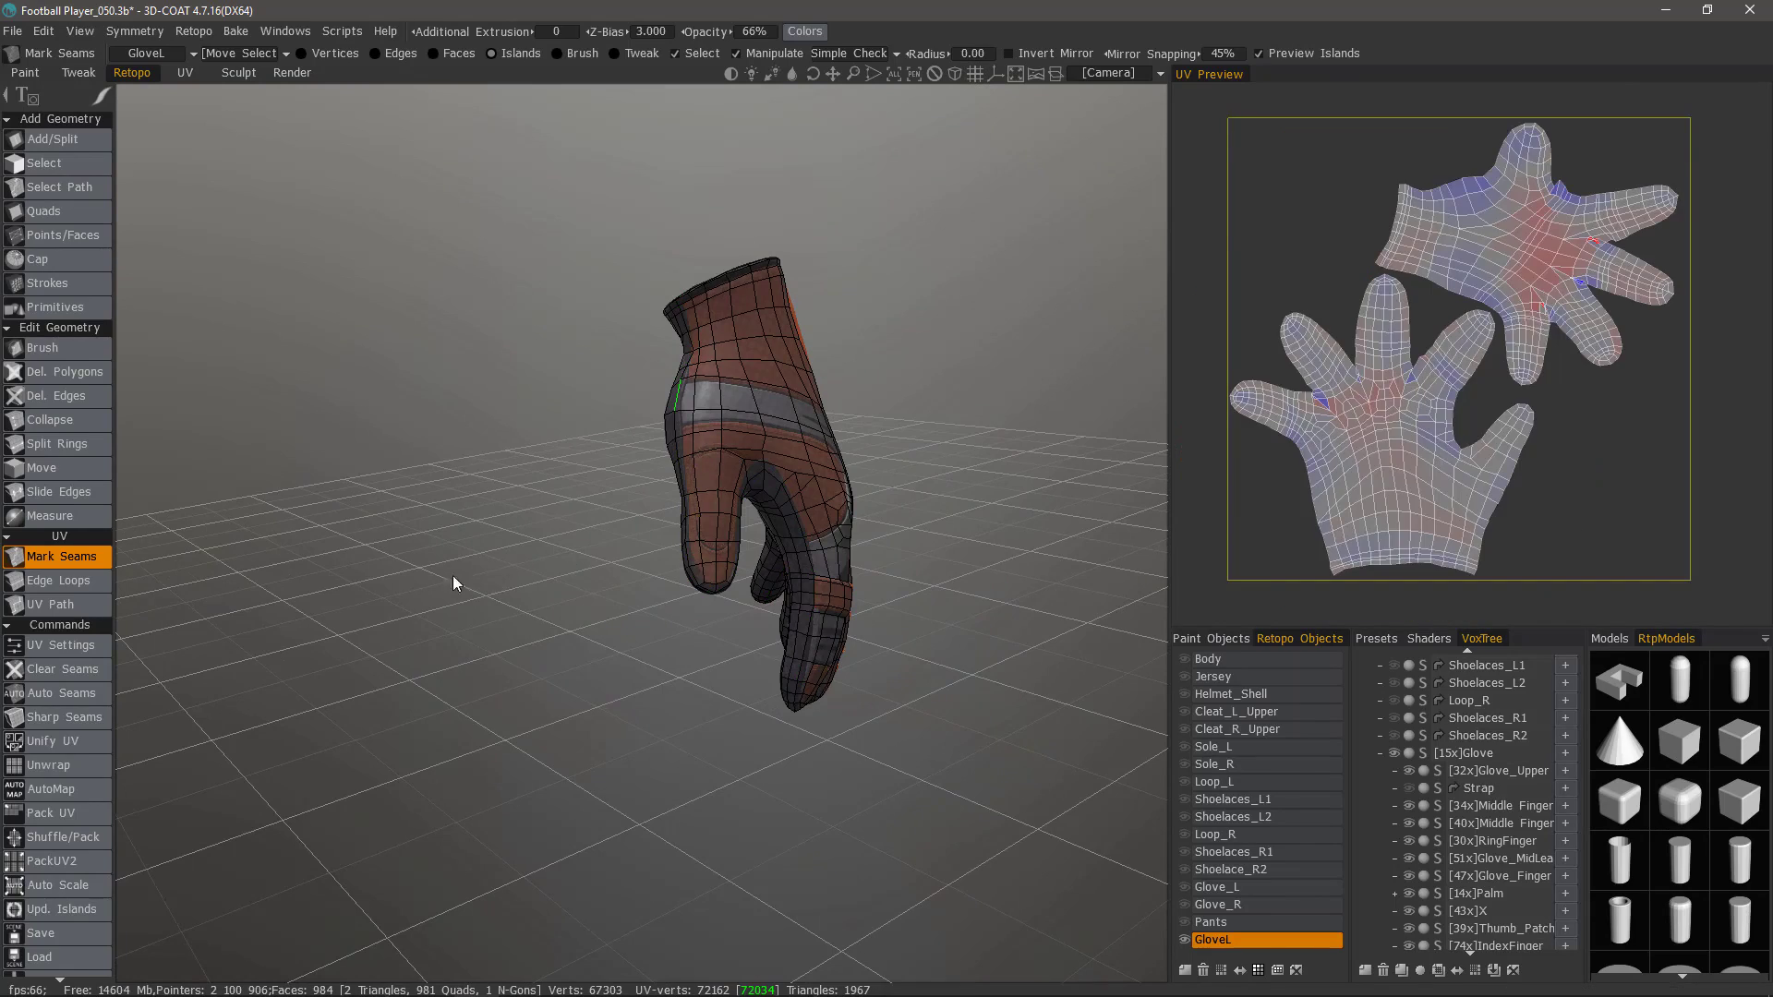
Try the Edge Loops tool on the glove's wrist band and on the loop running along the thumb and fingers.
scroll(304, 568, "up", 2)
left_click(64, 580)
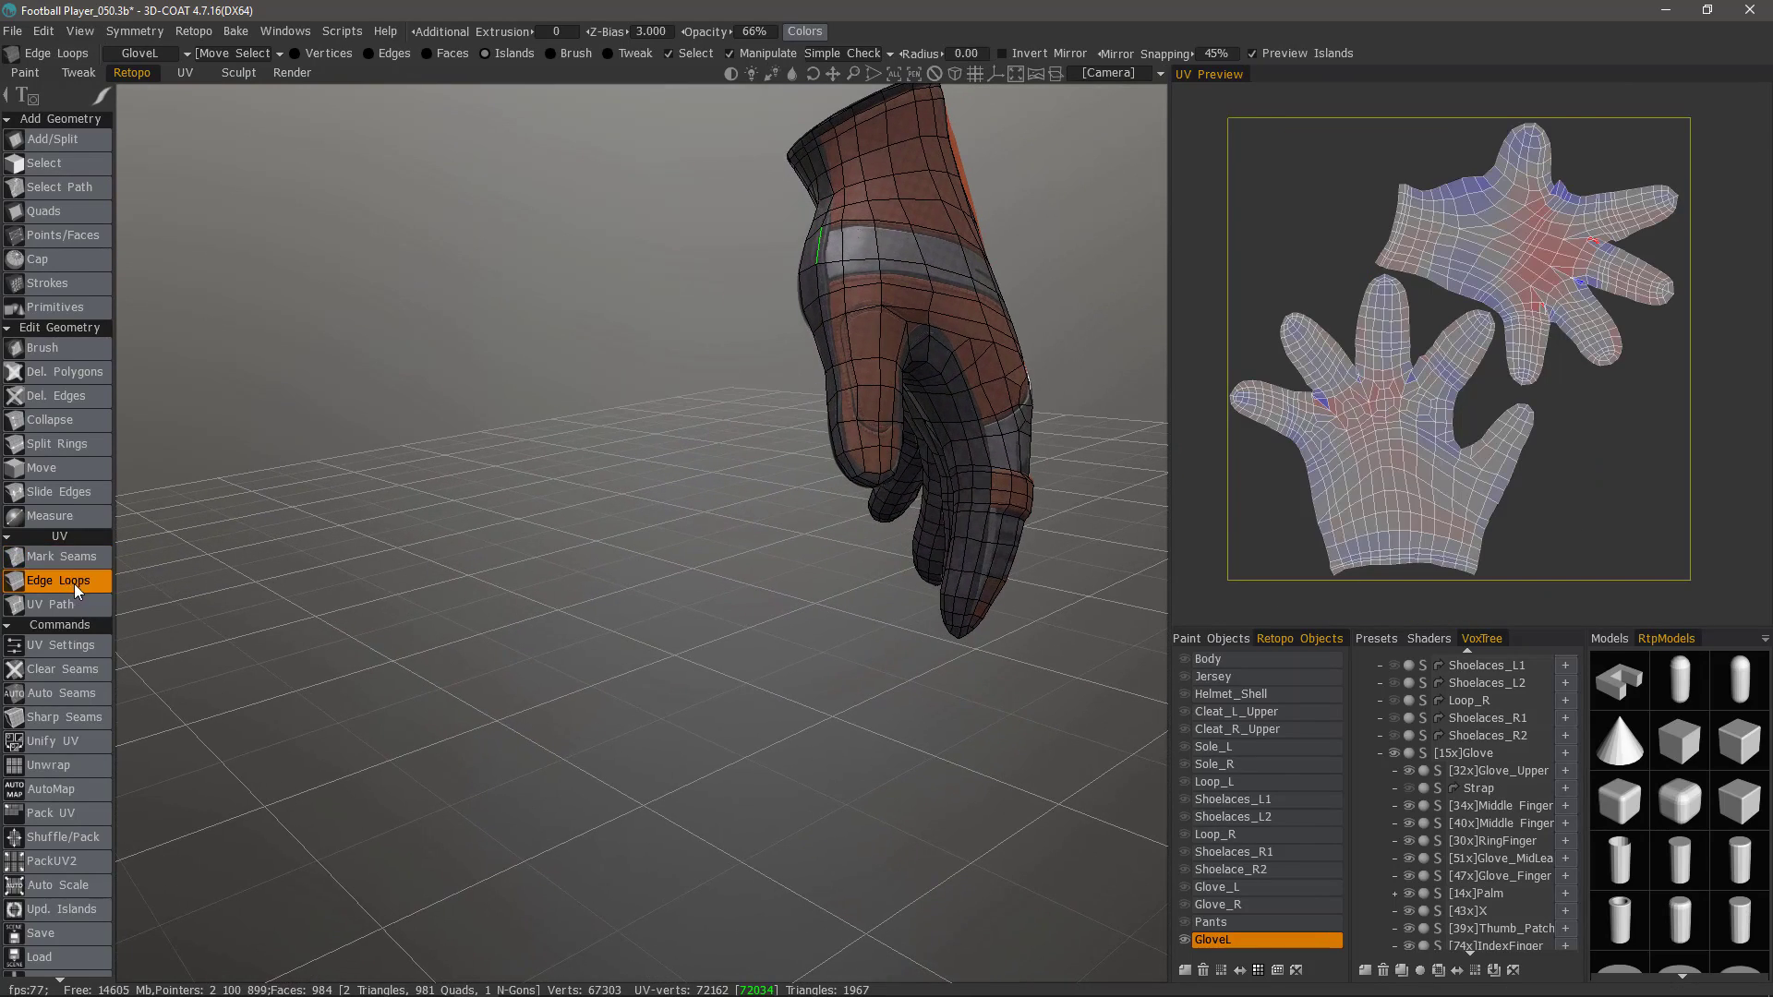
left_click_drag(218, 551, 527, 527)
left_click(647, 515)
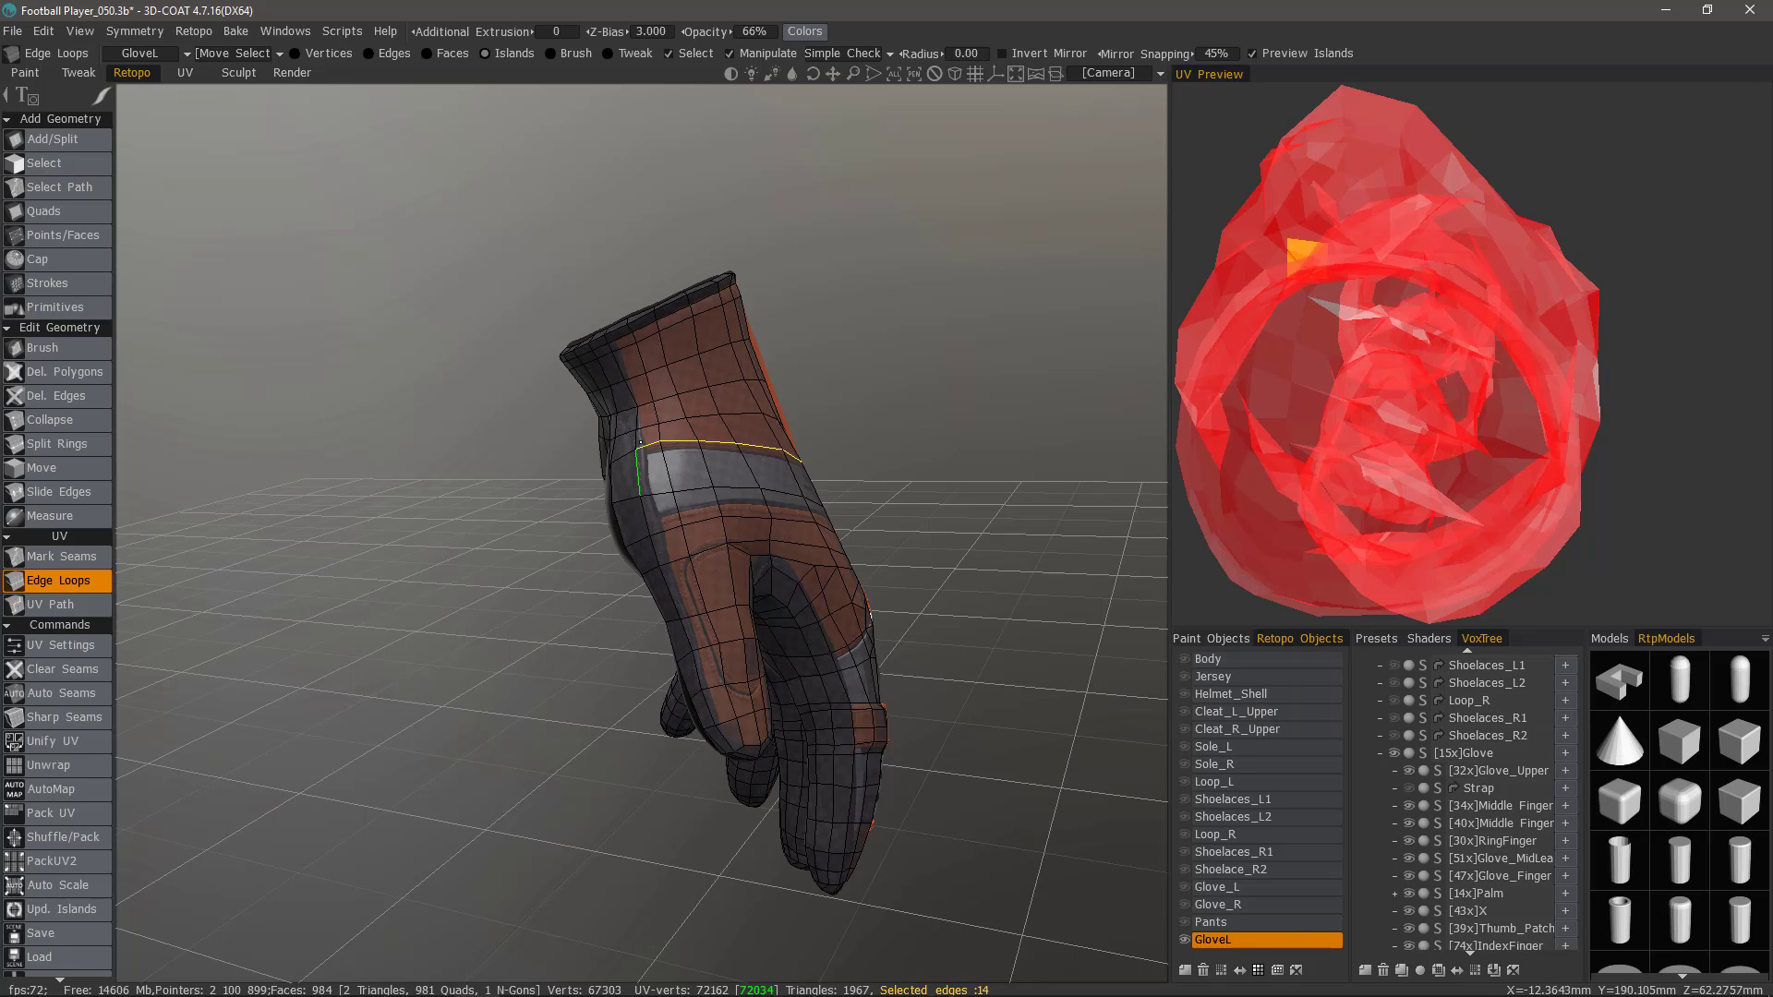
left_click(213, 514)
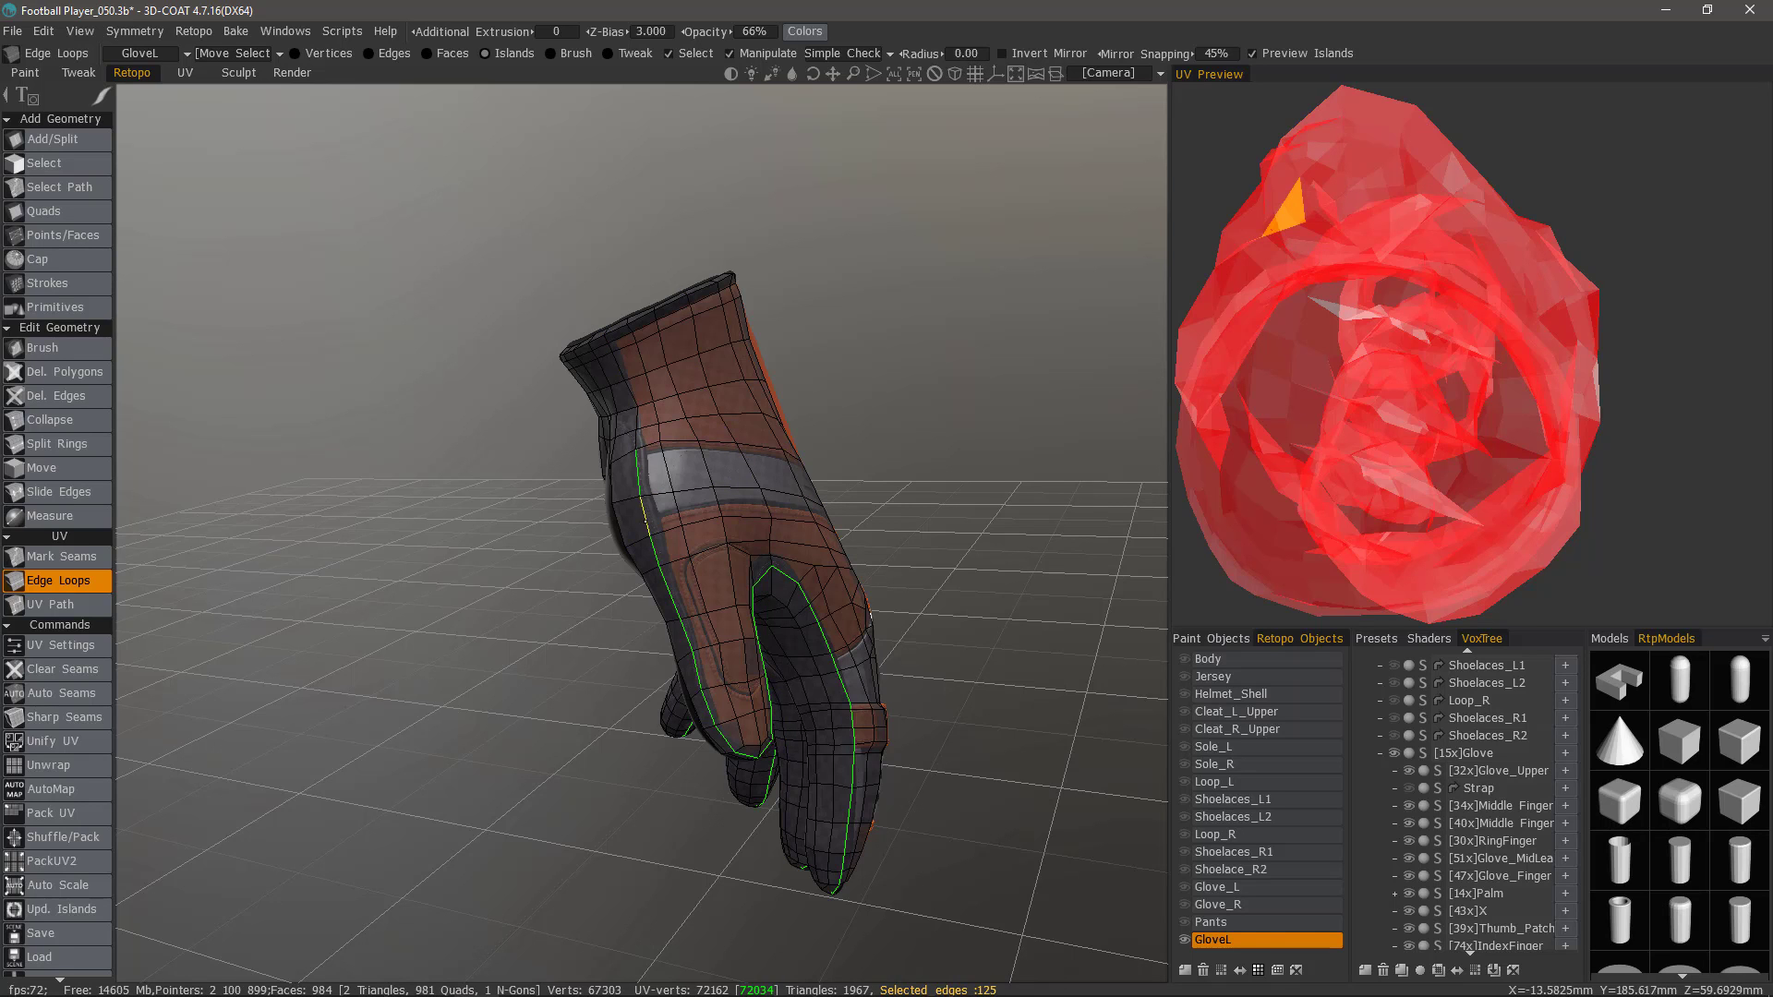
left_click_drag(212, 513, 412, 414)
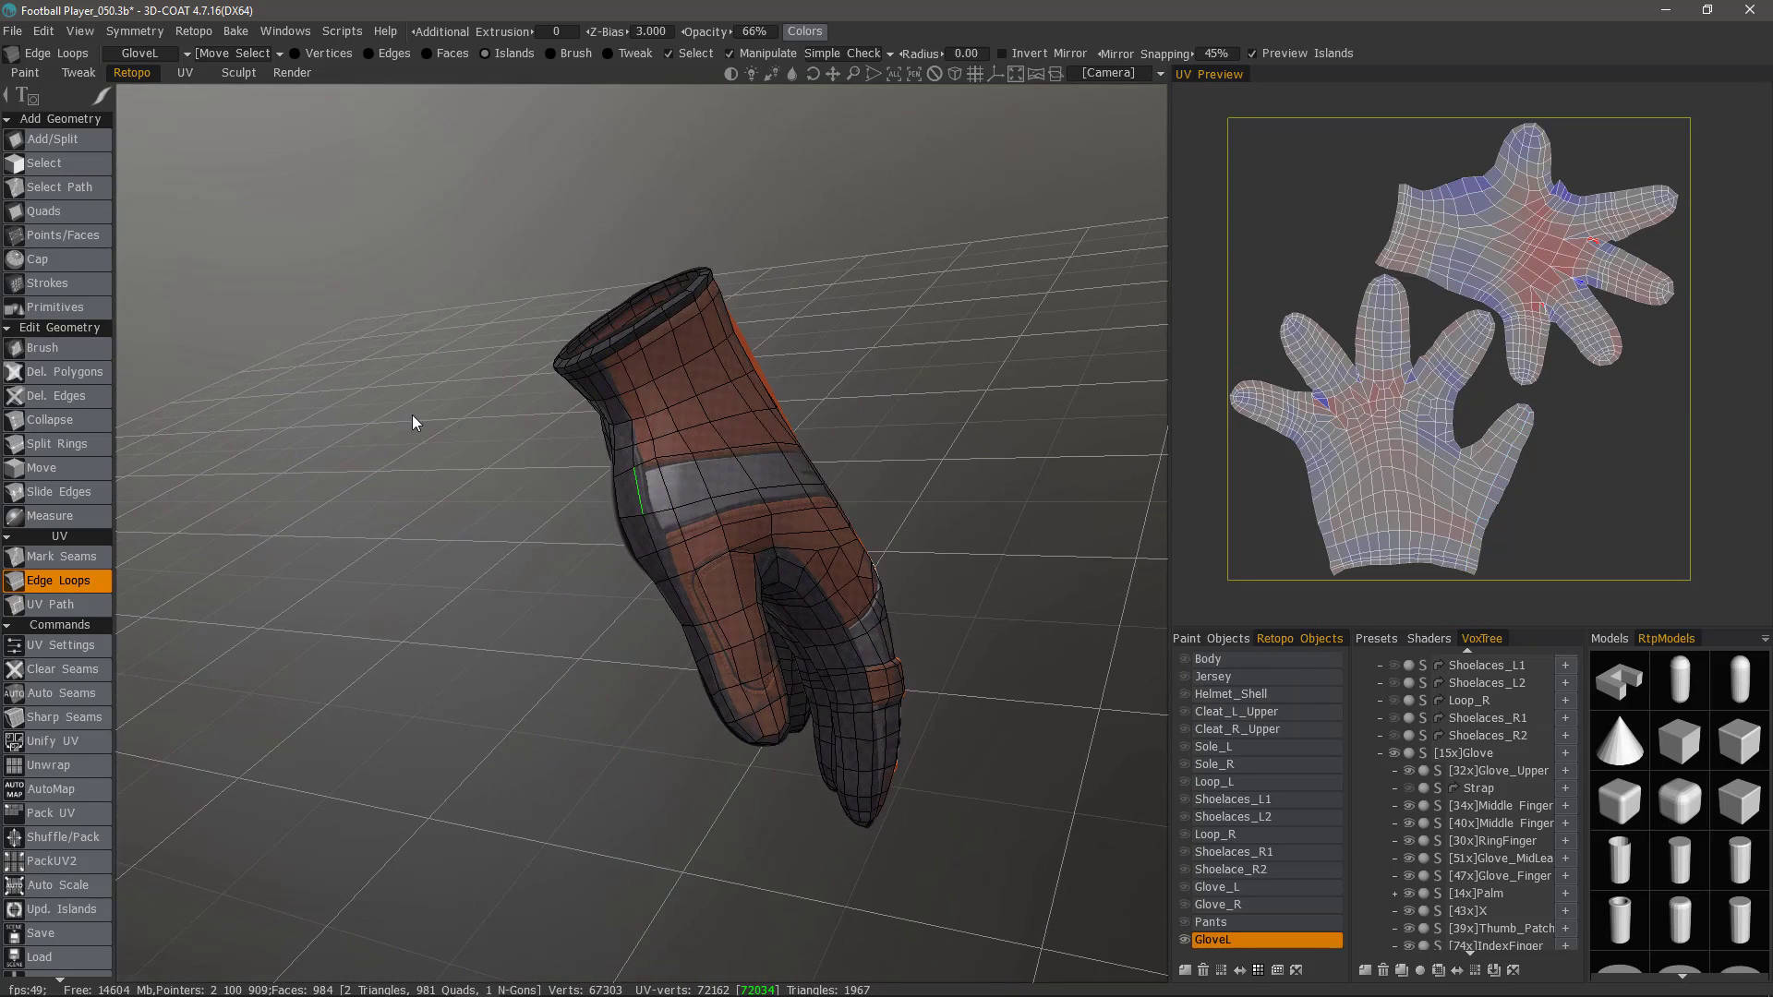
Remove the single seam edge beside the grey wrist band using the Mark Seams tool.
left_click(74, 557)
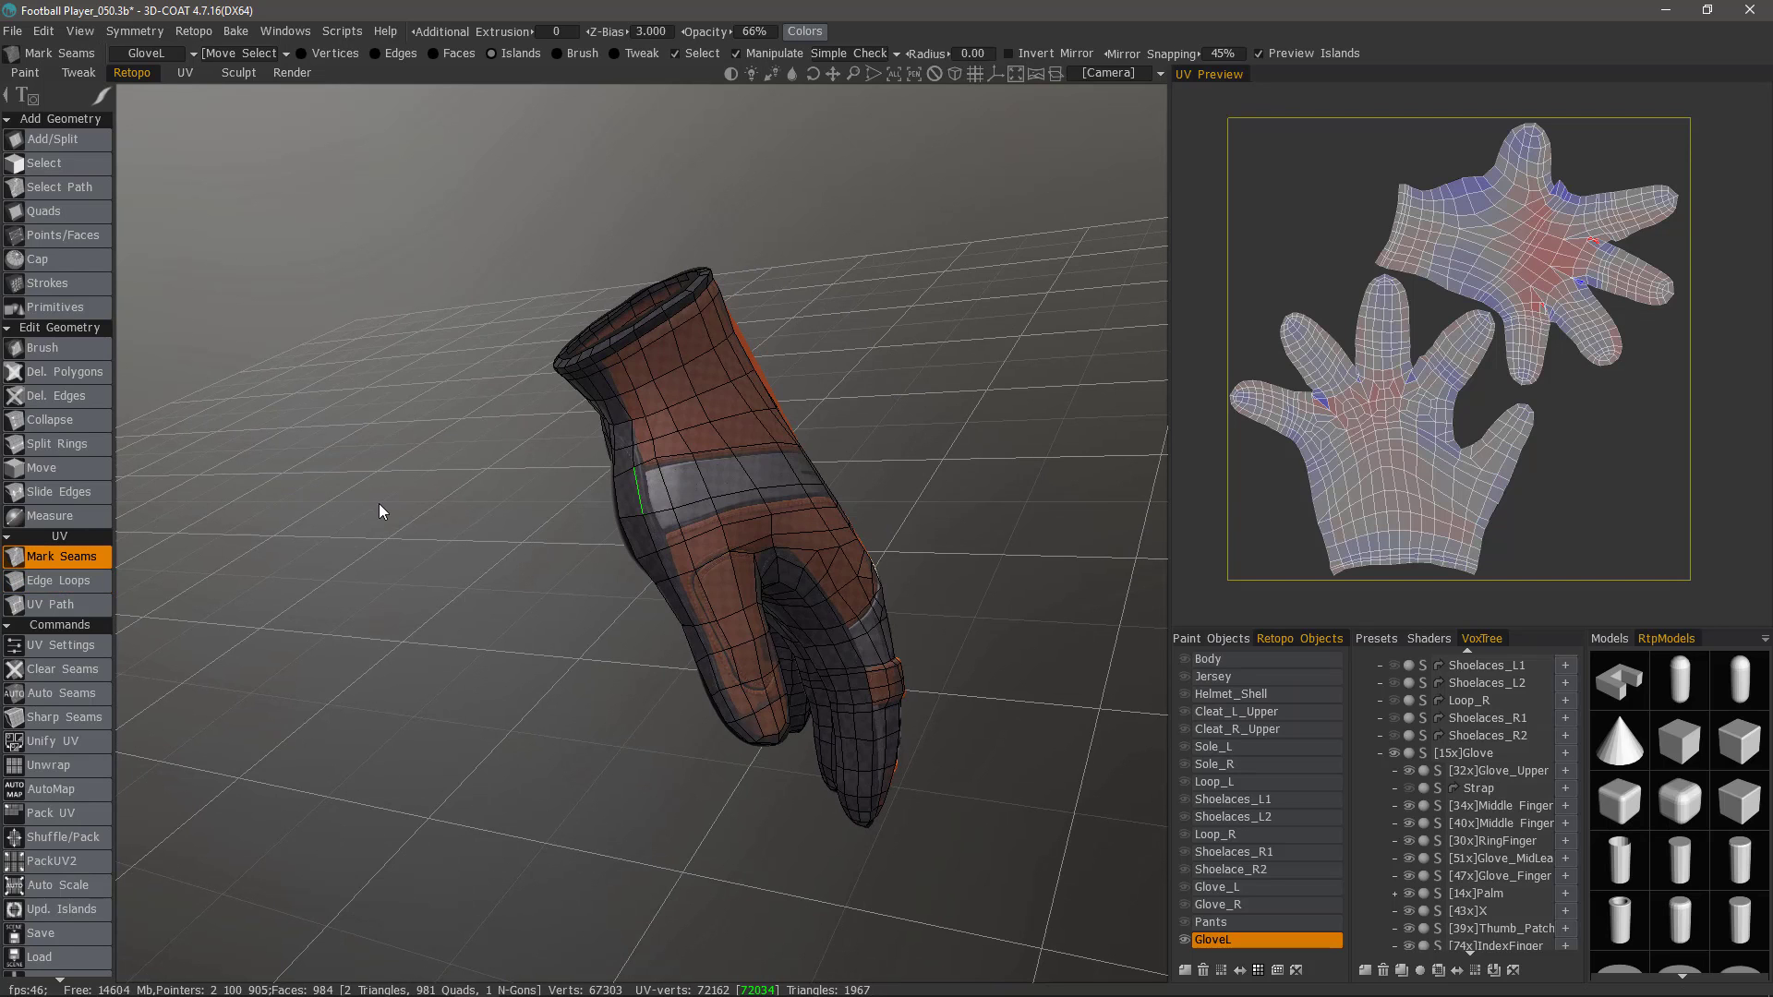
left_click_drag(379, 507, 443, 440)
left_click(713, 523)
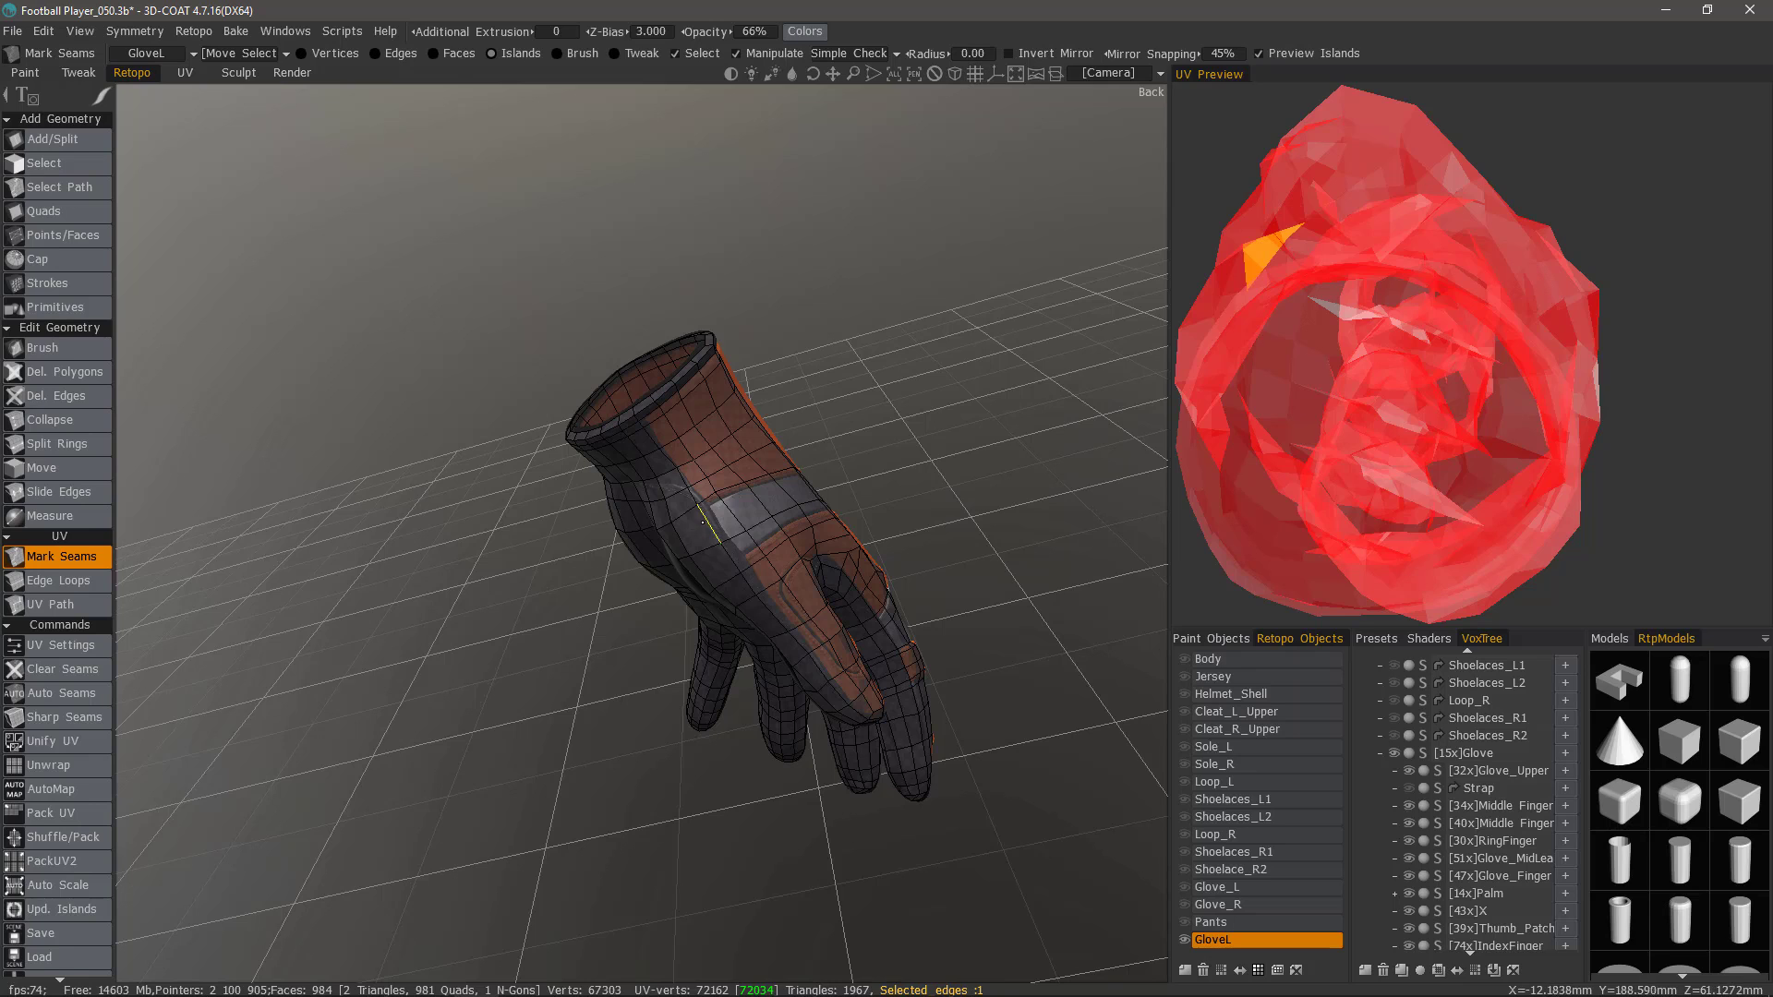
key("ctrl")
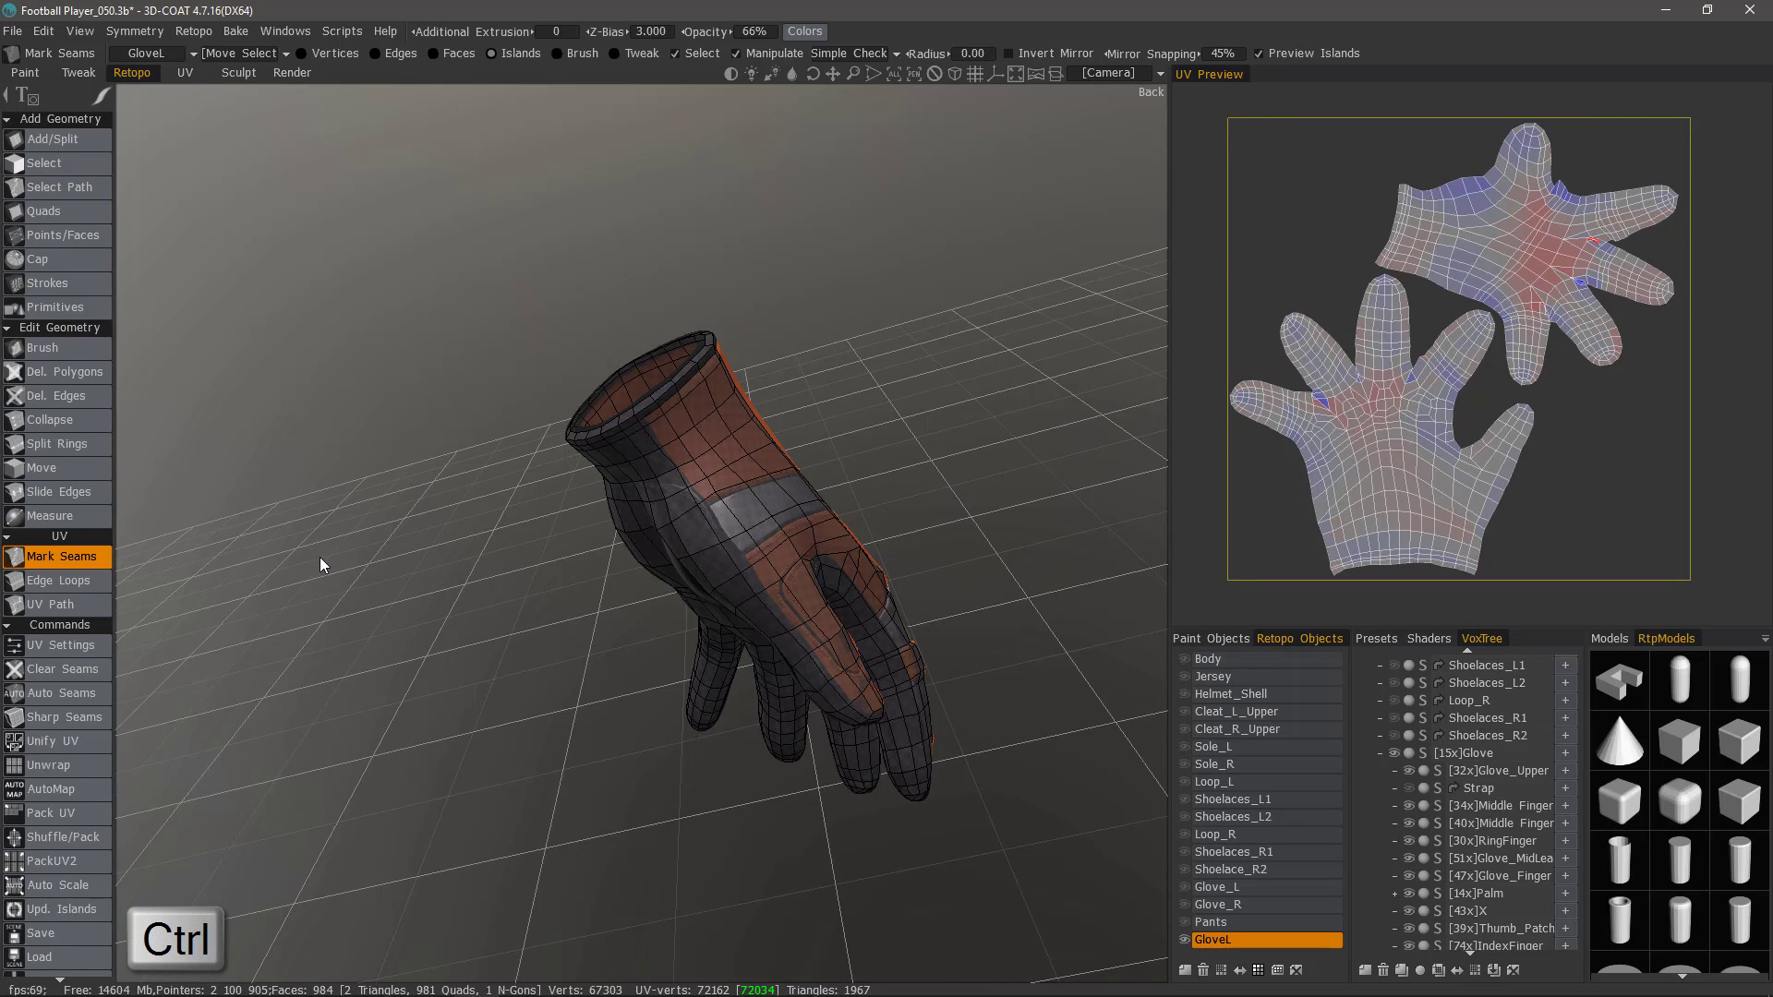
Mark a seam path from the cuff's opening along the thumb side of the glove to the thumb tip.
left_click_drag(291, 515, 462, 332)
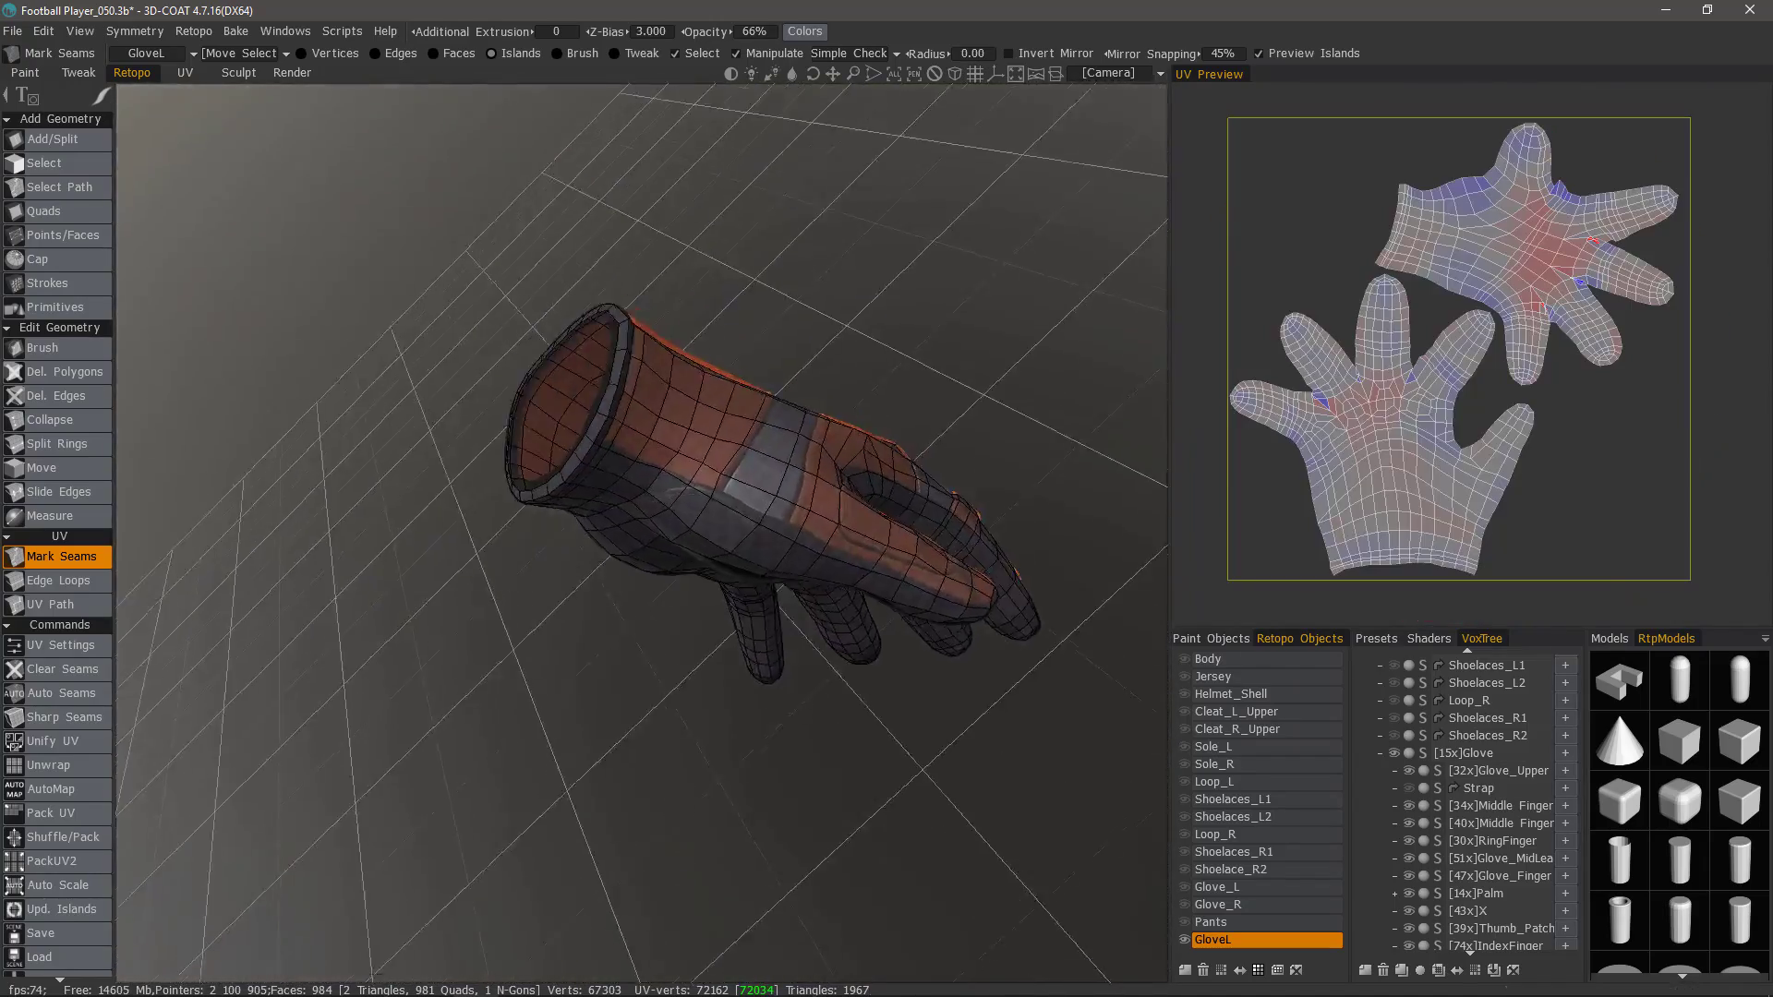
scroll(537, 430, "up", 4)
left_click_drag(537, 430, 506, 591)
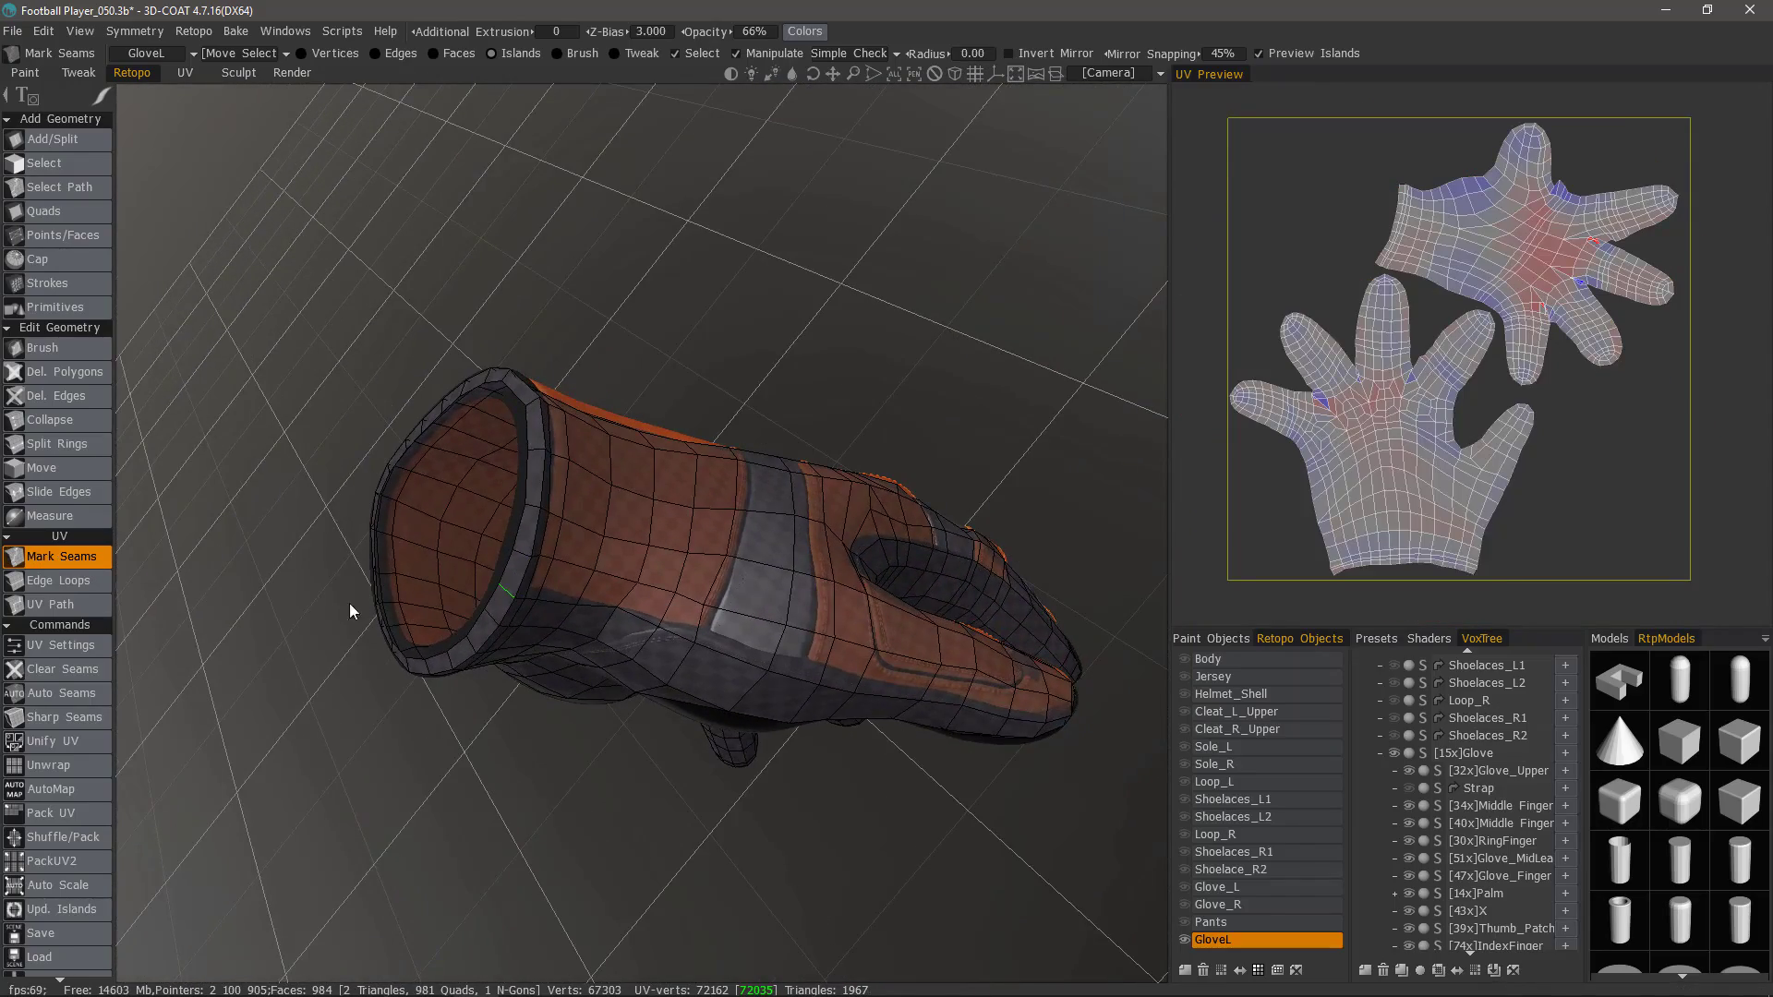
left_click_drag(351, 604, 669, 554)
scroll(668, 554, "up", 5)
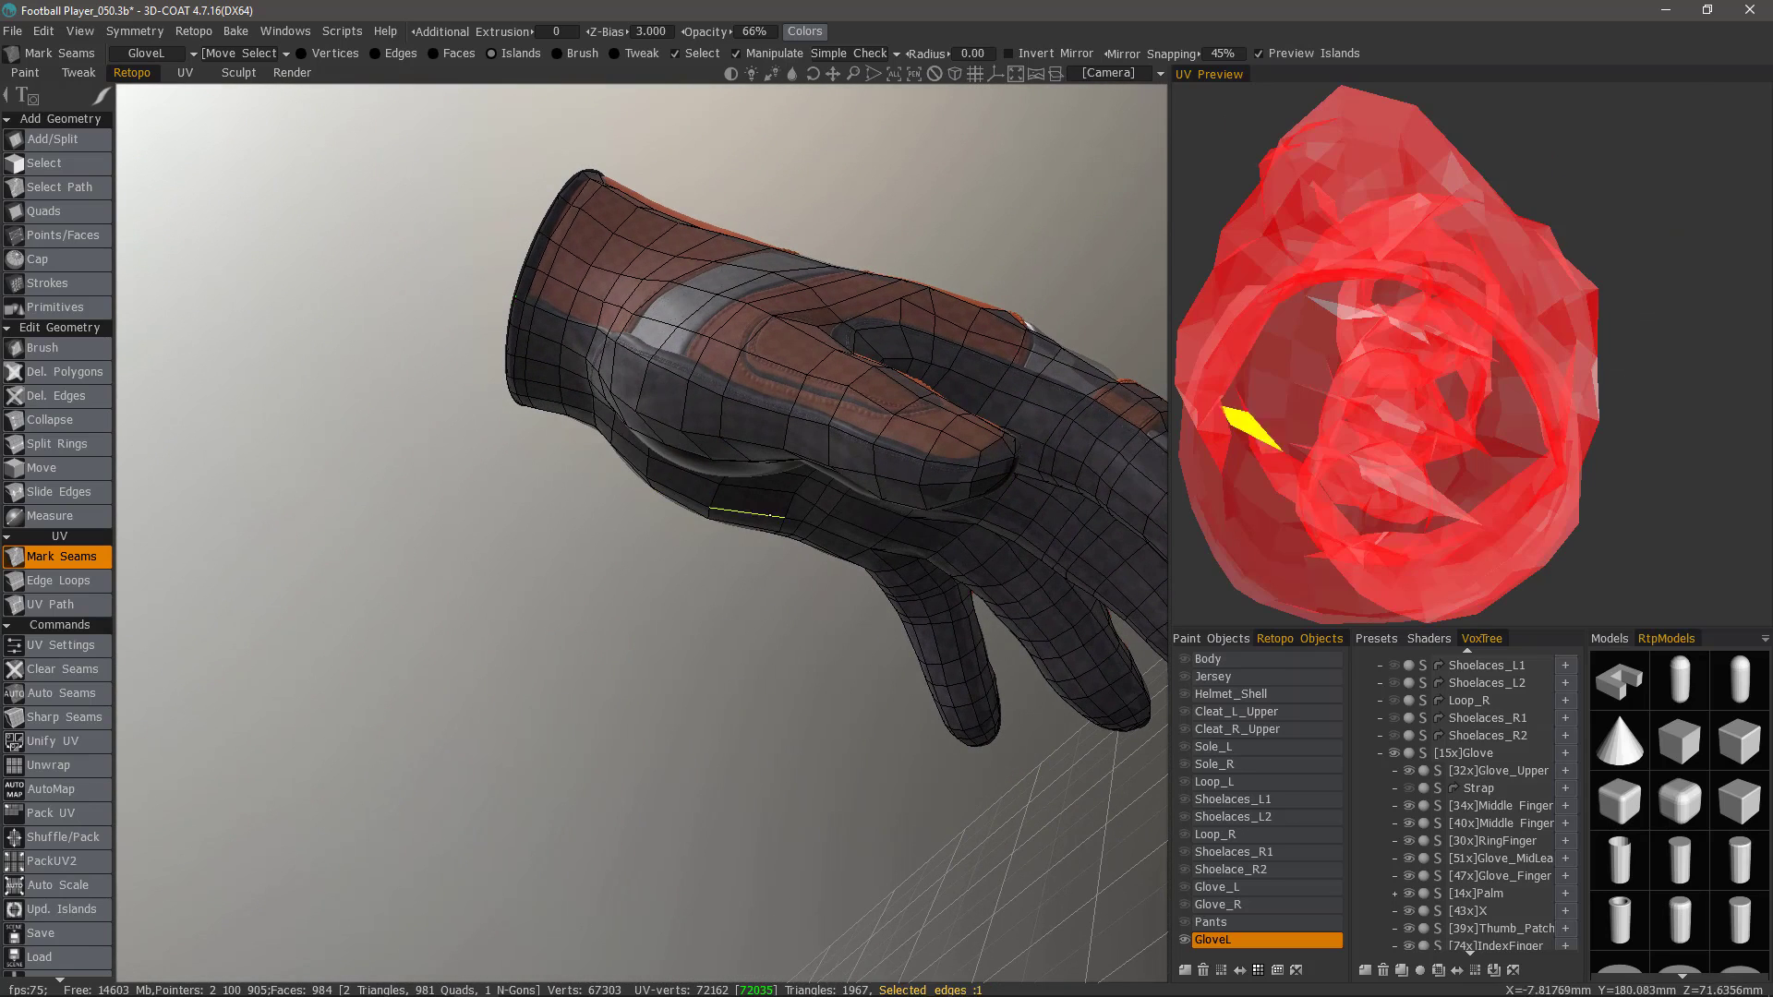
left_click(921, 453)
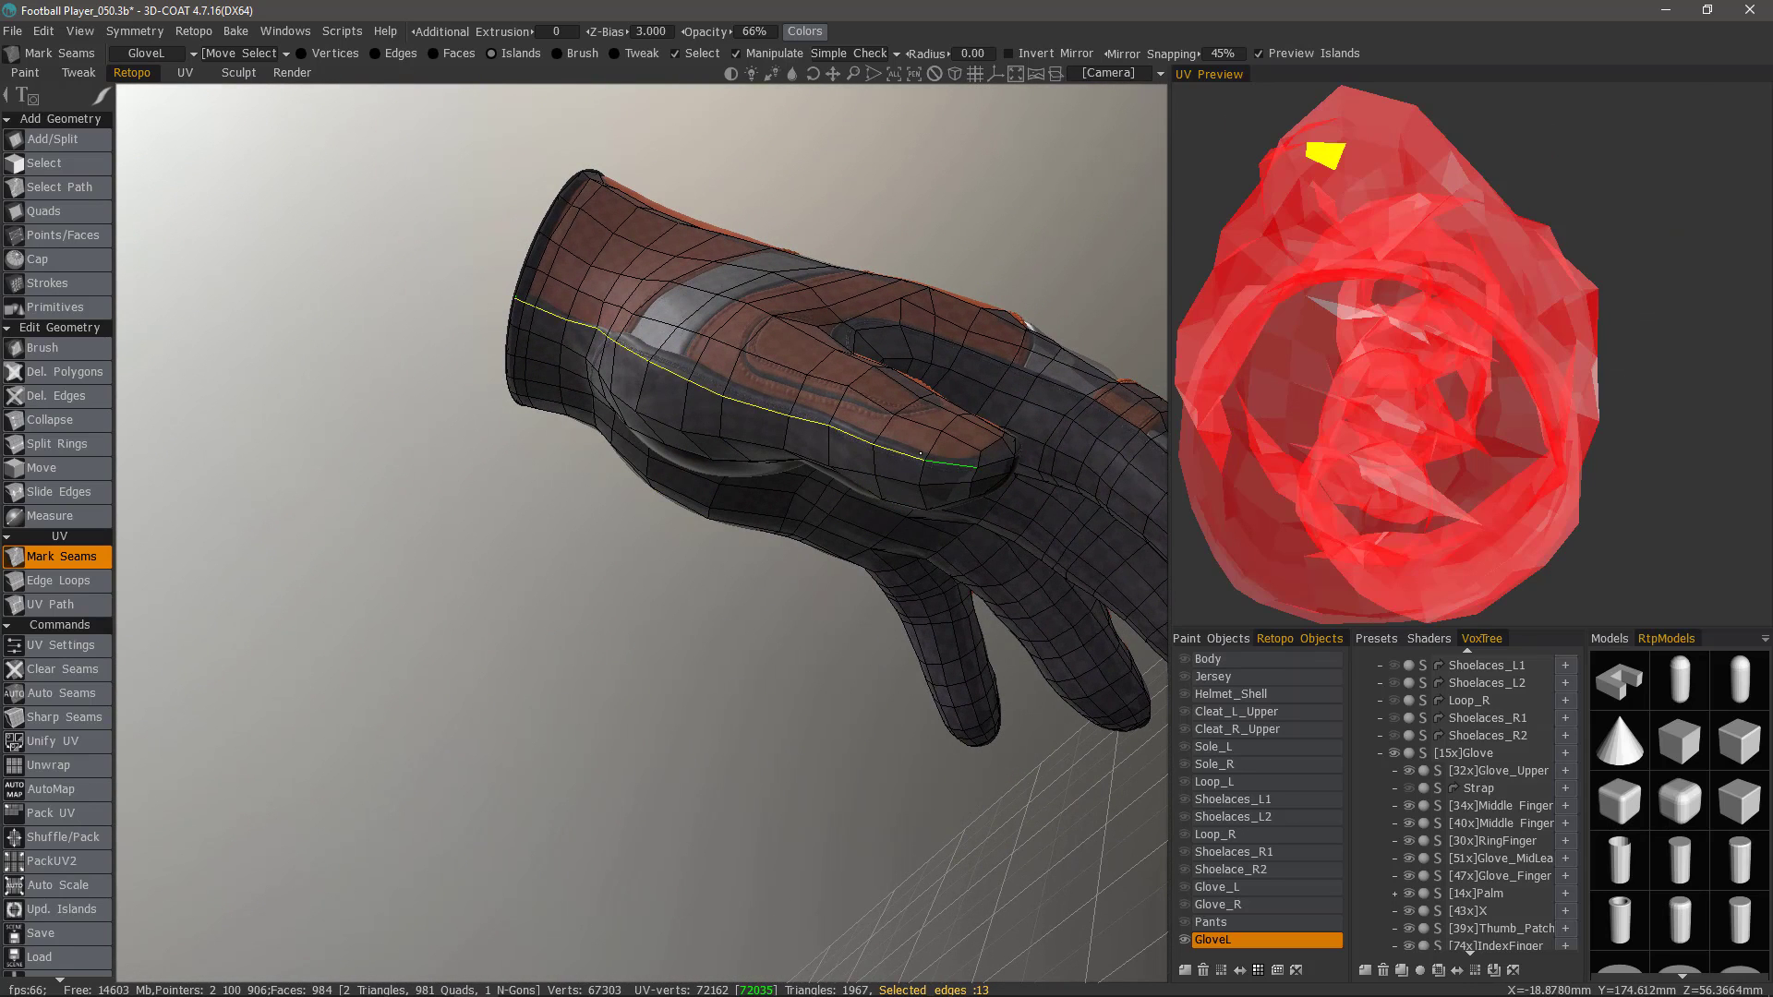
left_click(977, 467)
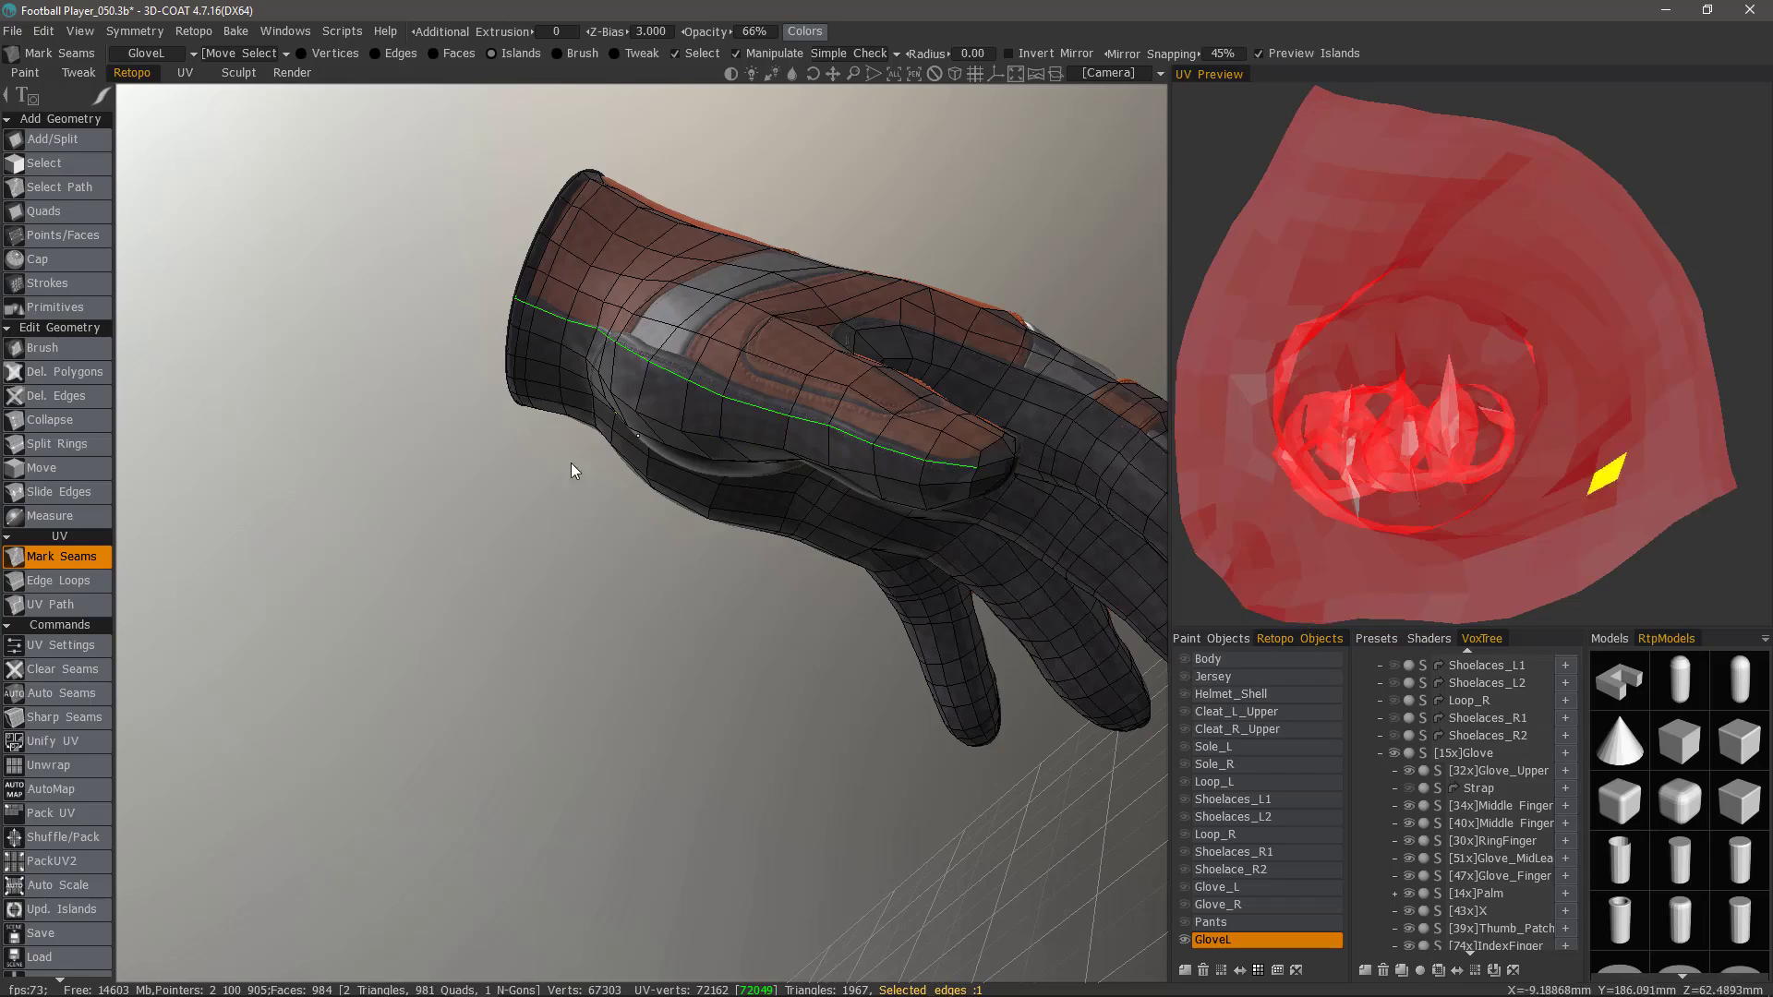
Mark a seam path from the thumb's inner side through the web to the index fingertip, and connect it across the thumb tip.
left_click_drag(546, 519, 575, 507)
scroll(541, 435, "up", 3)
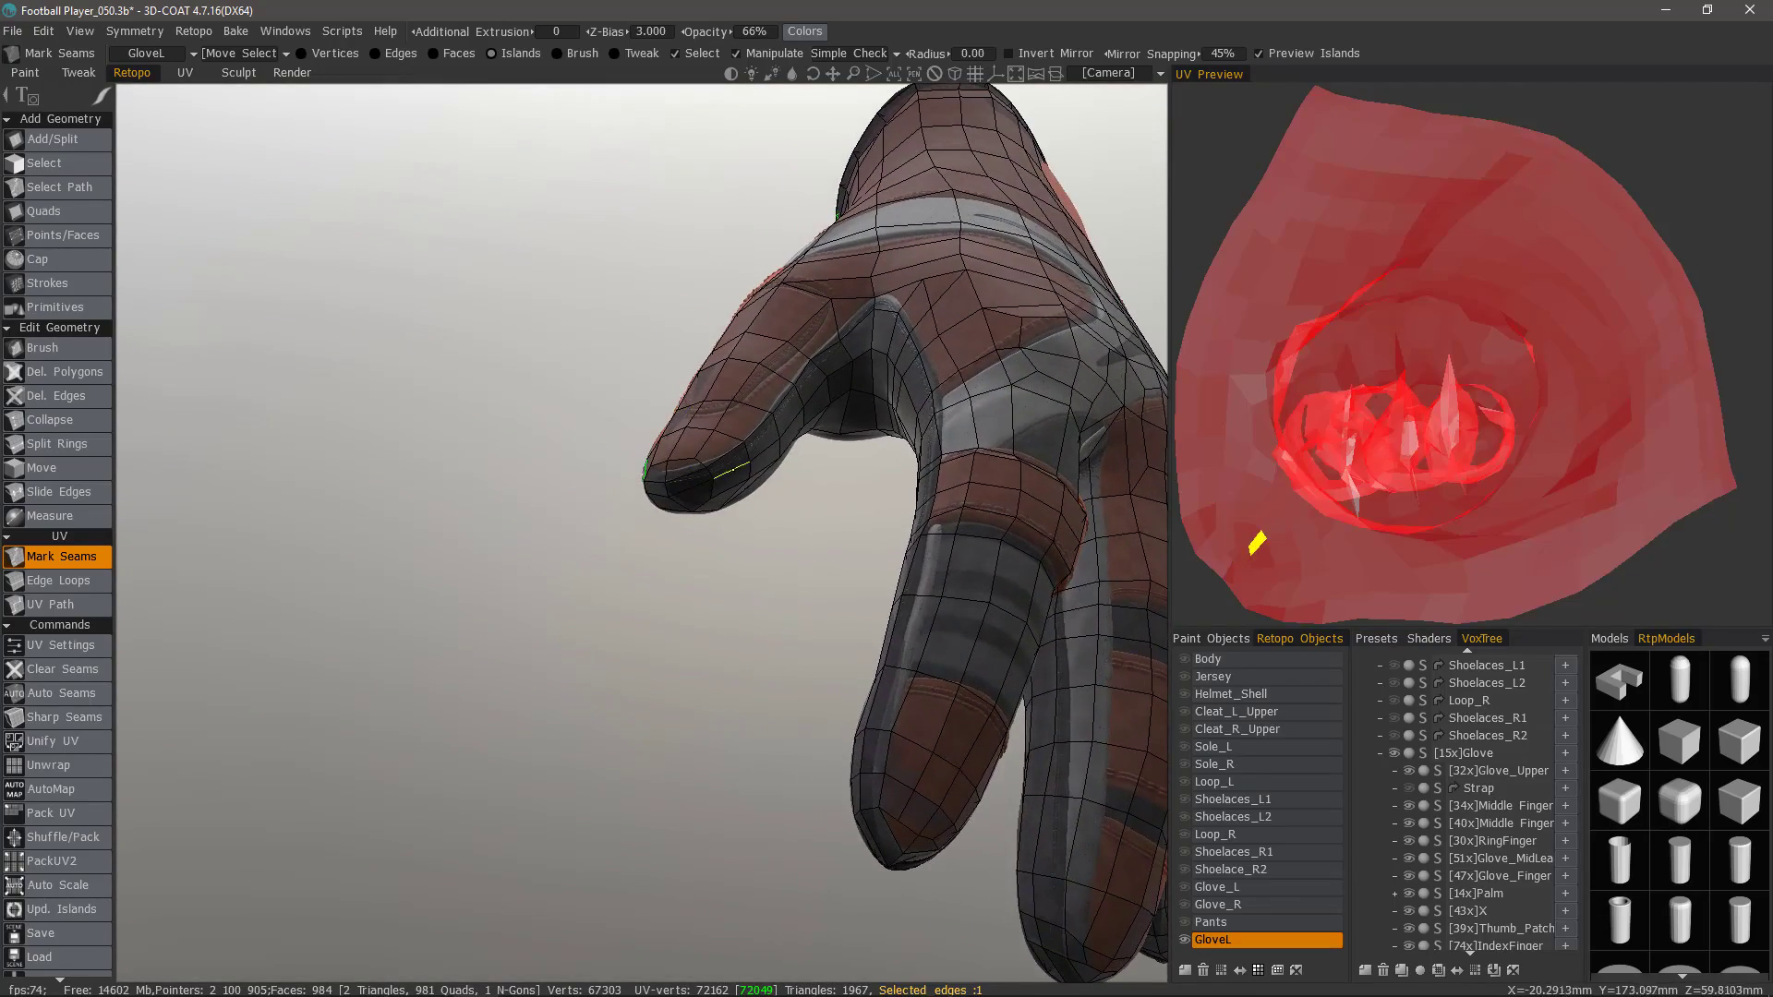
scroll(735, 464, "down", 3)
left_click_drag(735, 464, 937, 487)
scroll(850, 472, "up", 4)
scroll(849, 473, "down", 2)
scroll(757, 471, "down", 2)
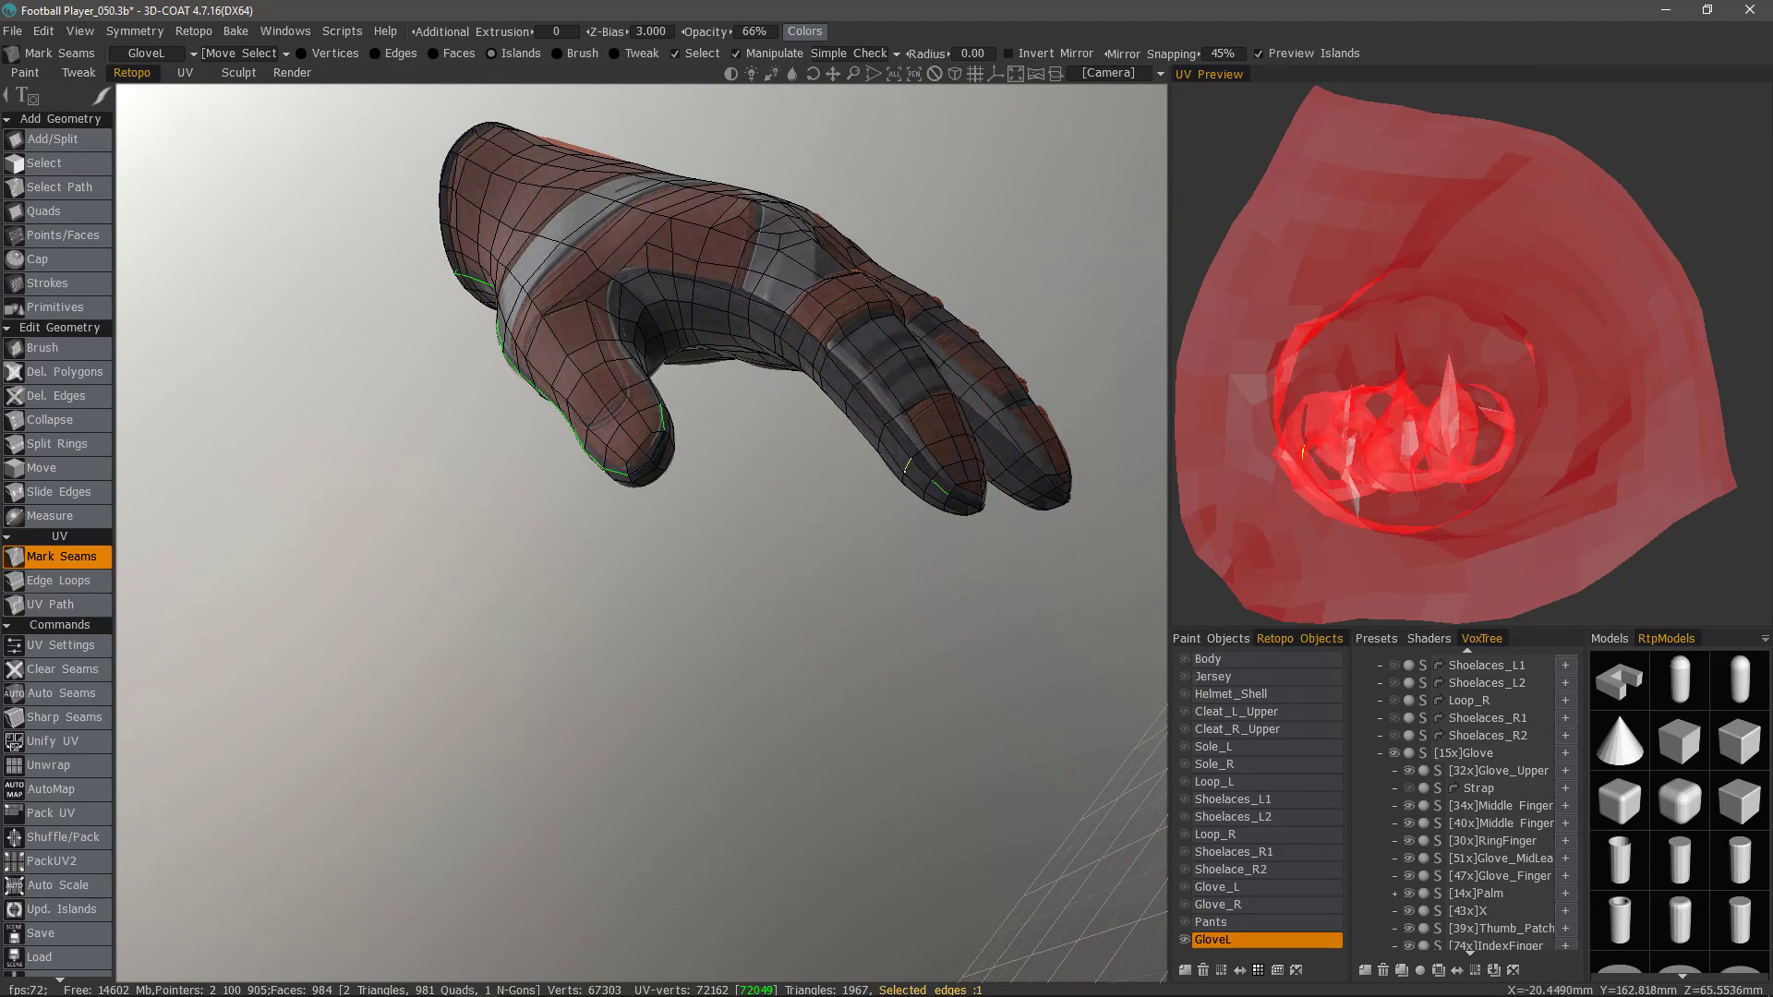
left_click(940, 488)
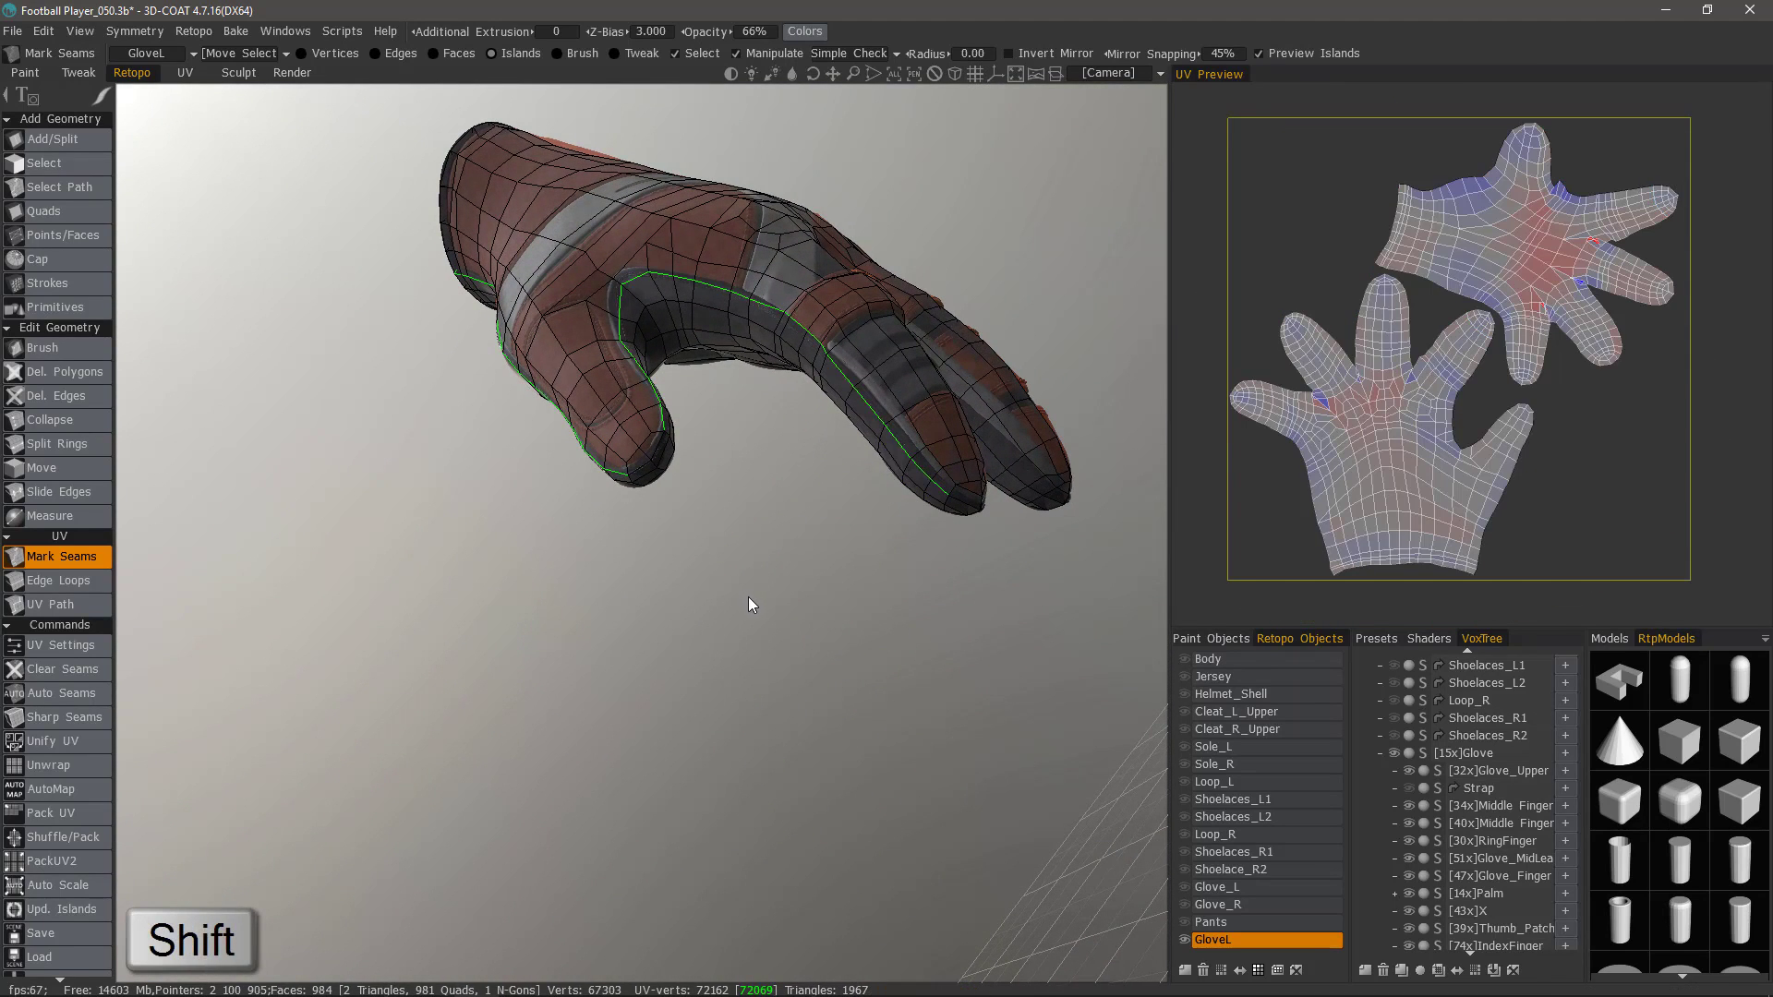
left_click_drag(751, 606, 646, 499)
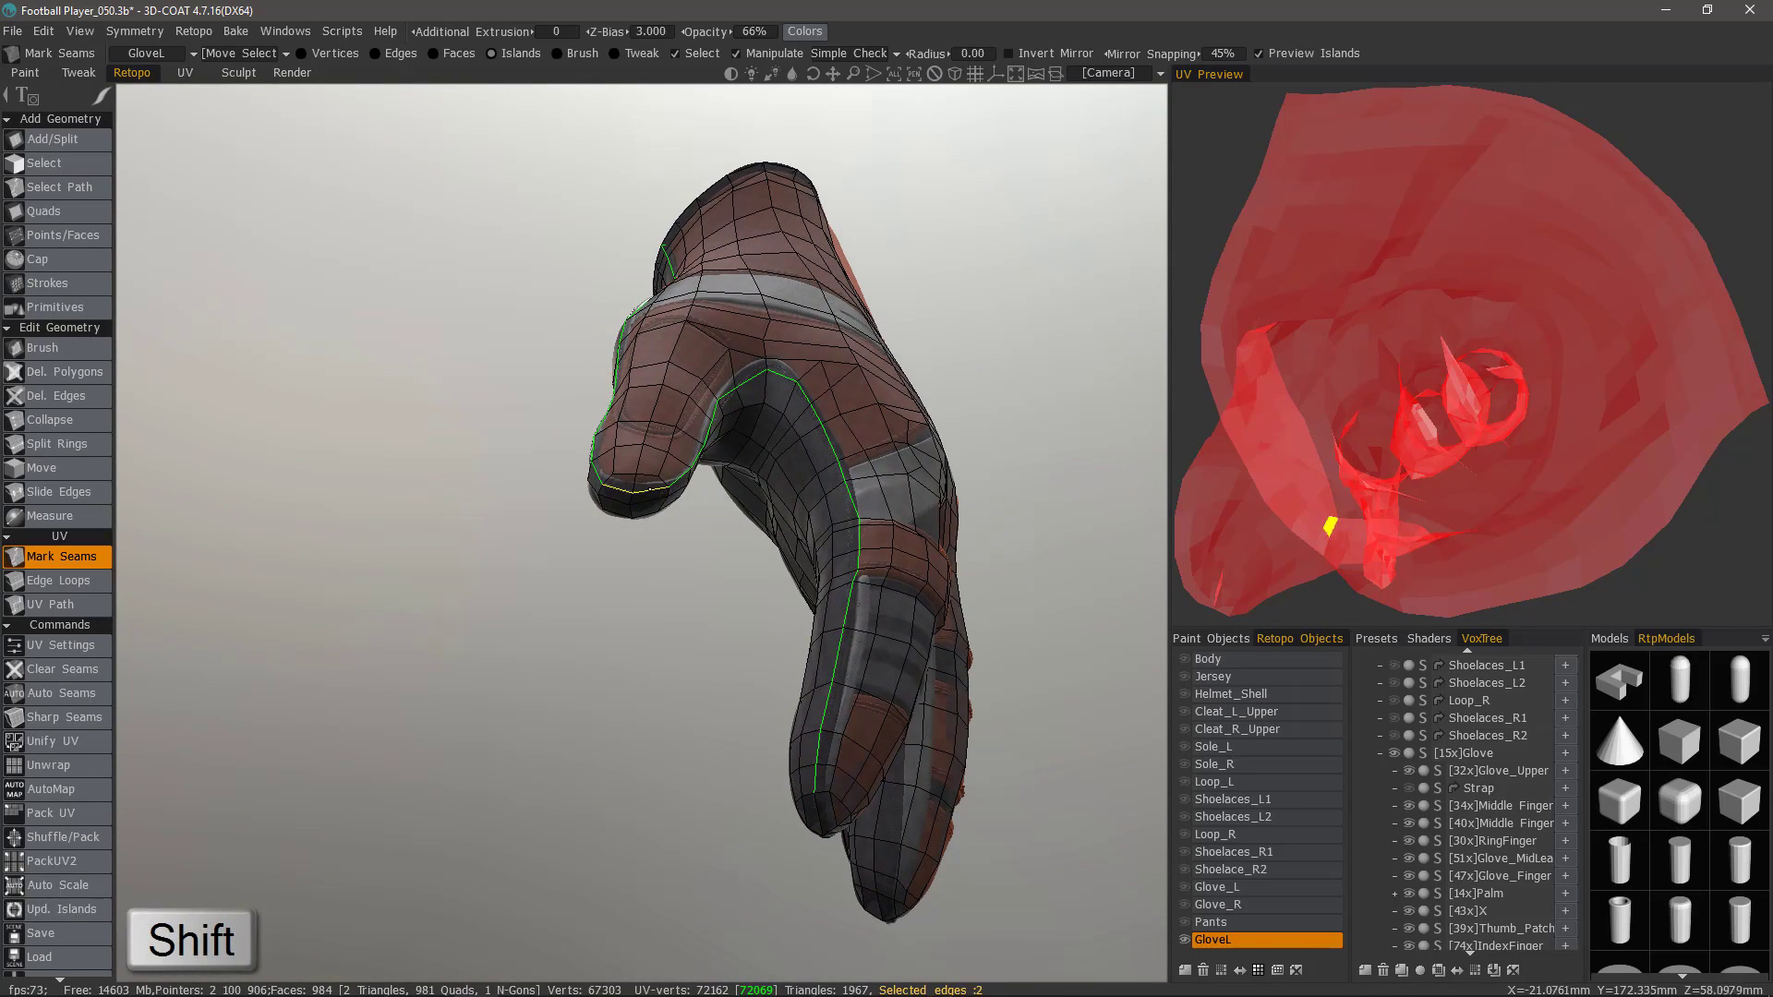
left_click(654, 491, "shift")
Clear the entire marked seam path running from the cuff around the thumb and fingers.
left_click_drag(766, 606, 690, 589)
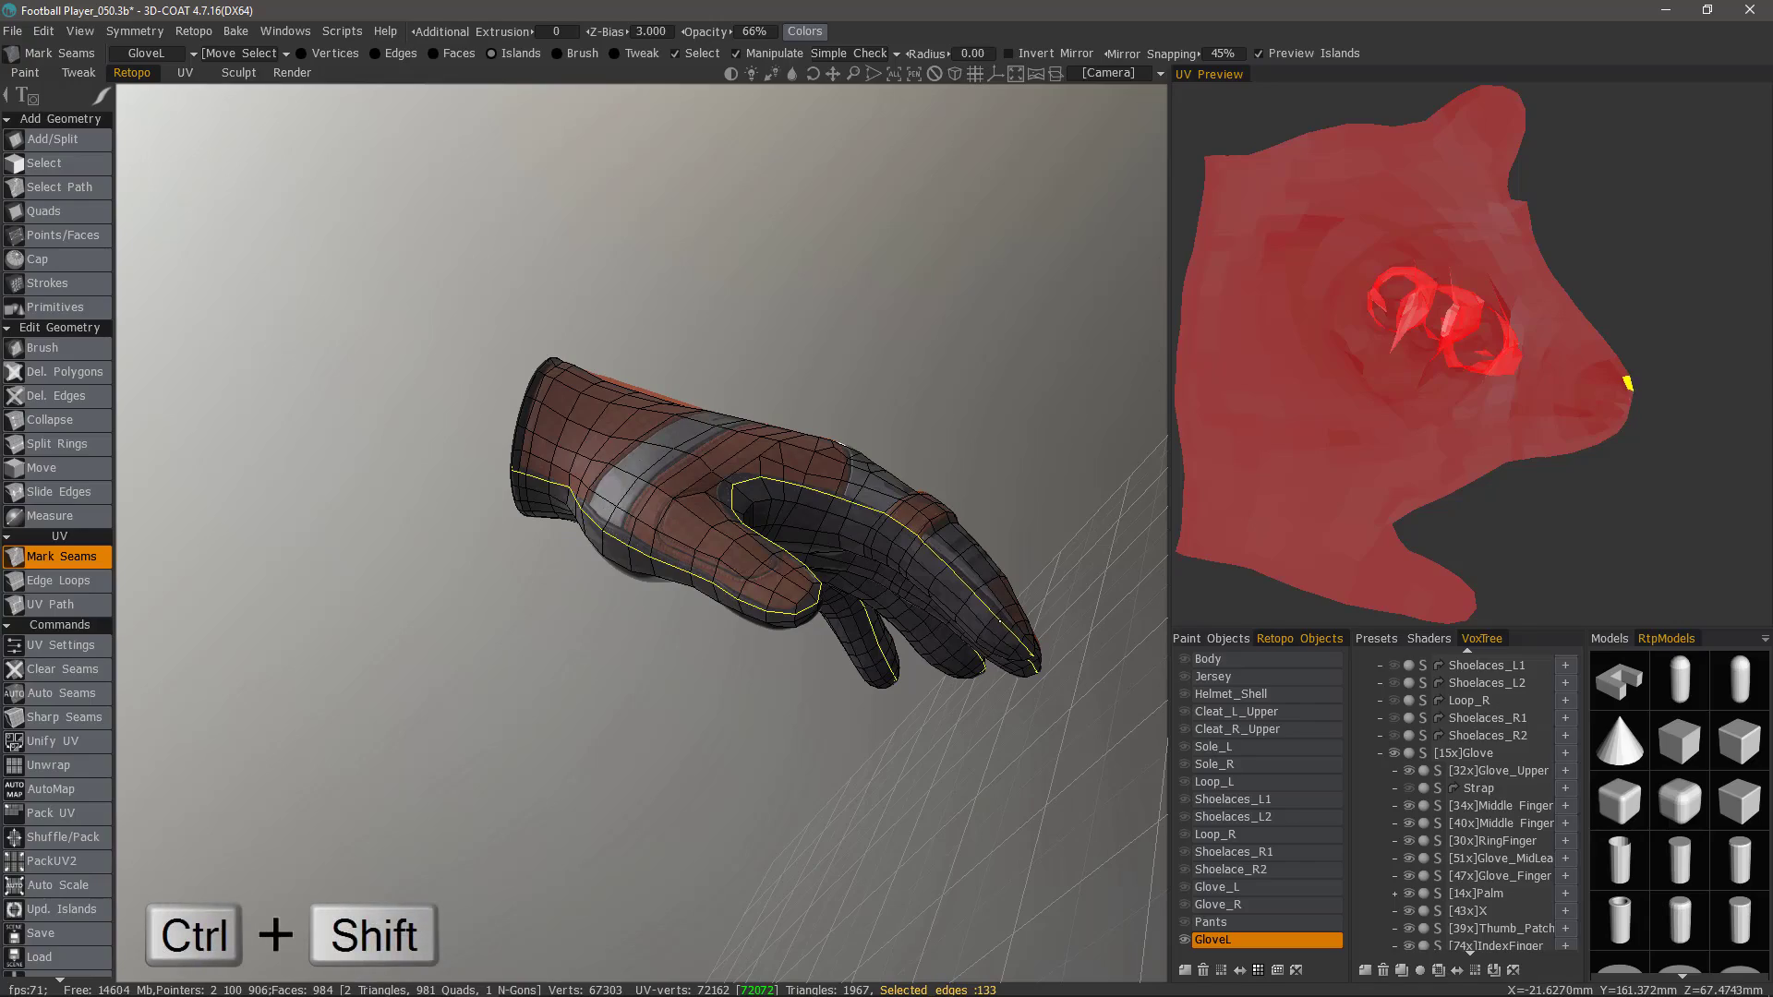
left_click(1007, 629, "ctrl+shift")
Mark the full edge loop from the thumb side of the cuff around the thumb and all fingers as one seam.
left_click_drag(380, 632, 584, 439)
scroll(504, 372, "up", 3)
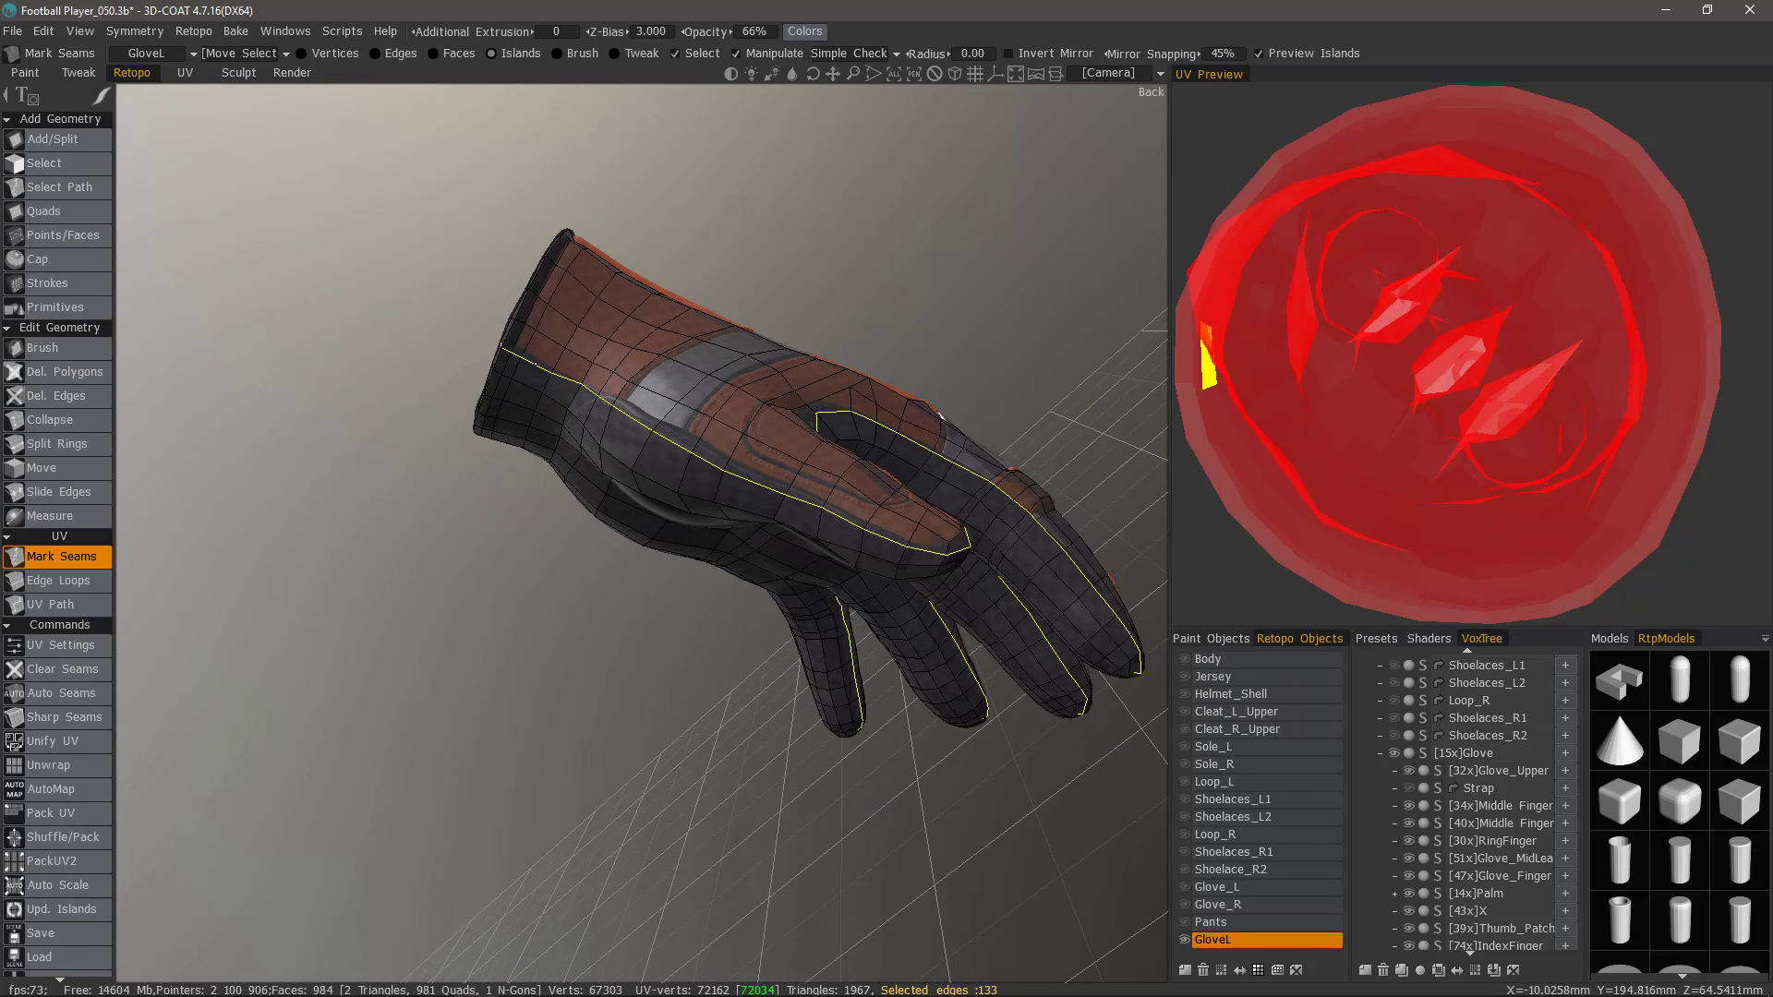
key("shift")
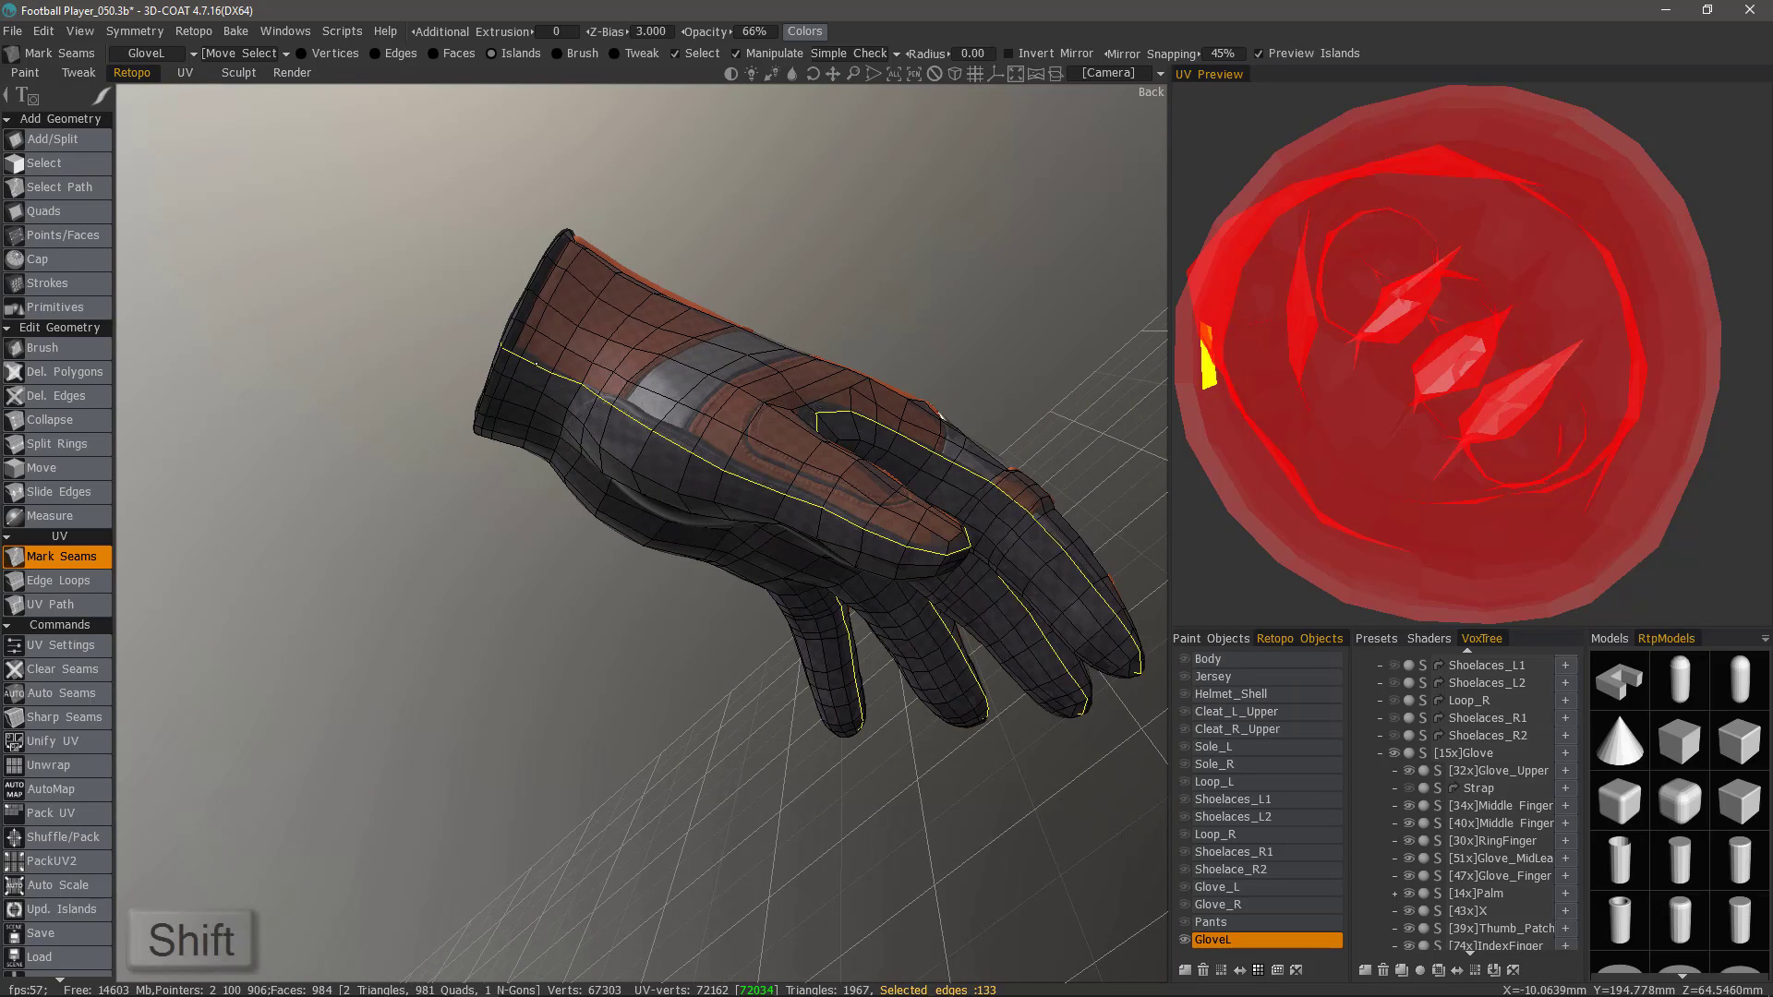
left_click(517, 355, "shift")
Extend the seam up the little-finger side to the cuff's opening, and mark the path along the cuff's rim.
left_click_drag(247, 457, 984, 633)
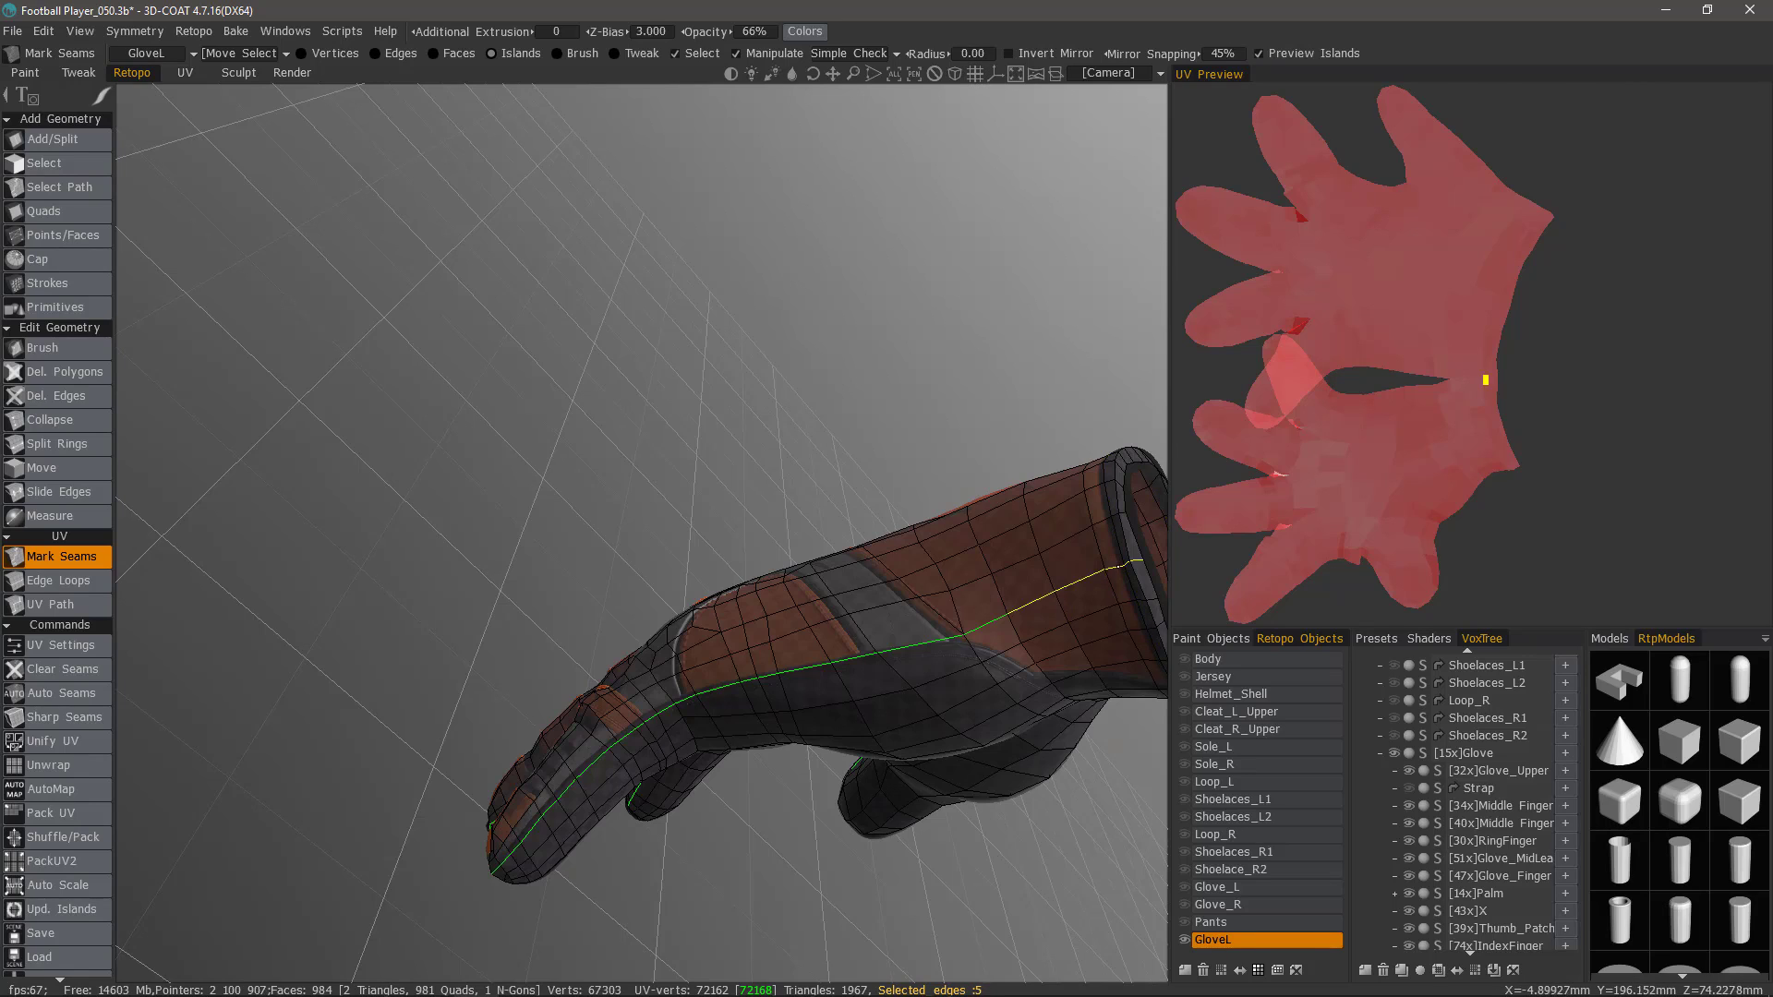
key("shift")
left_click_drag(749, 612, 548, 407)
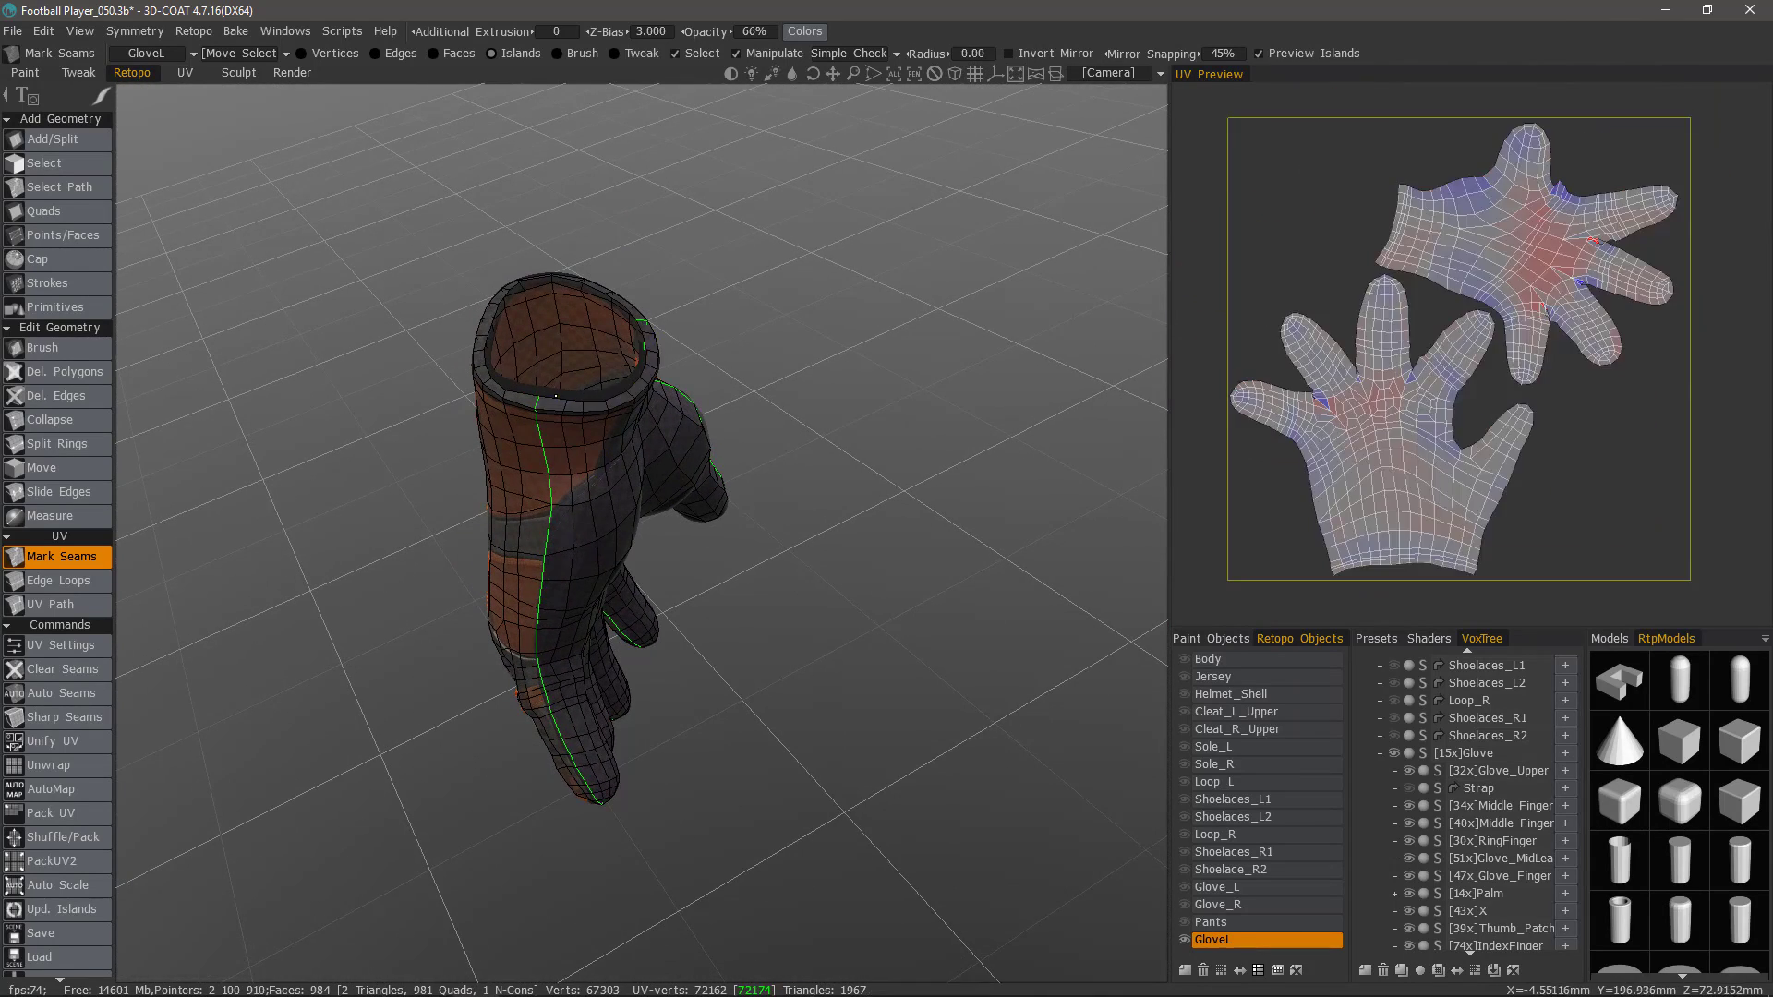
key("shift")
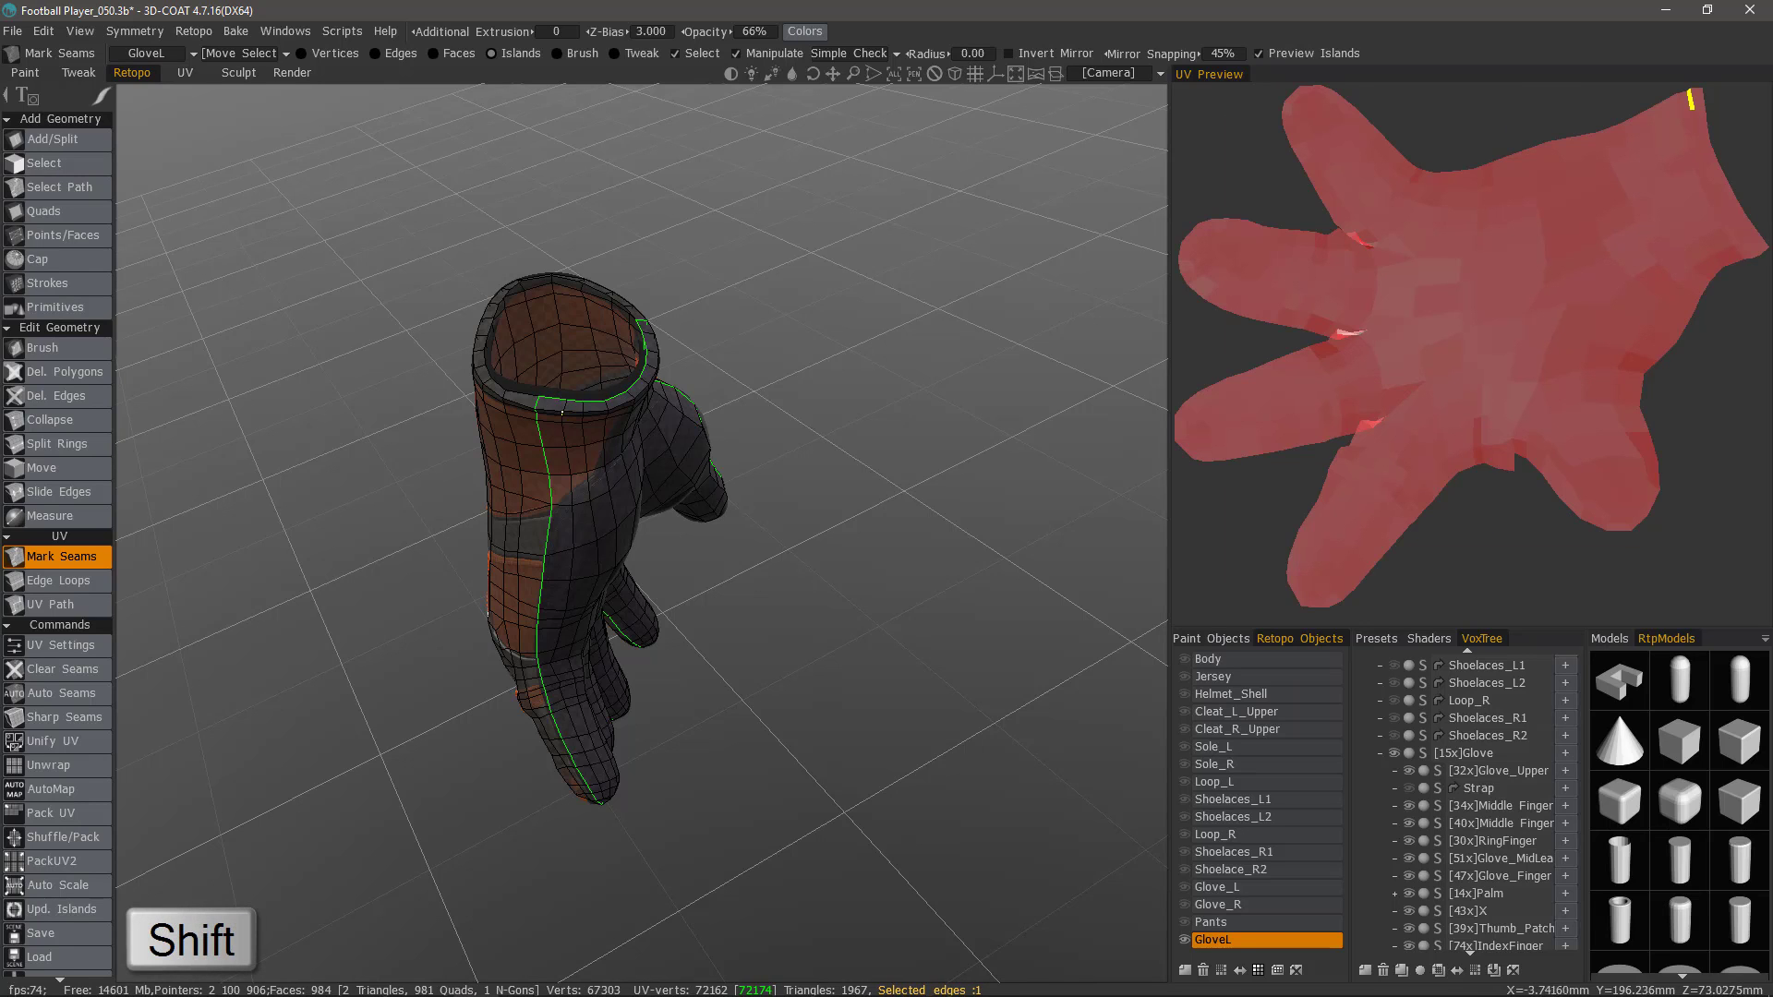
scroll(538, 411, "up", 4)
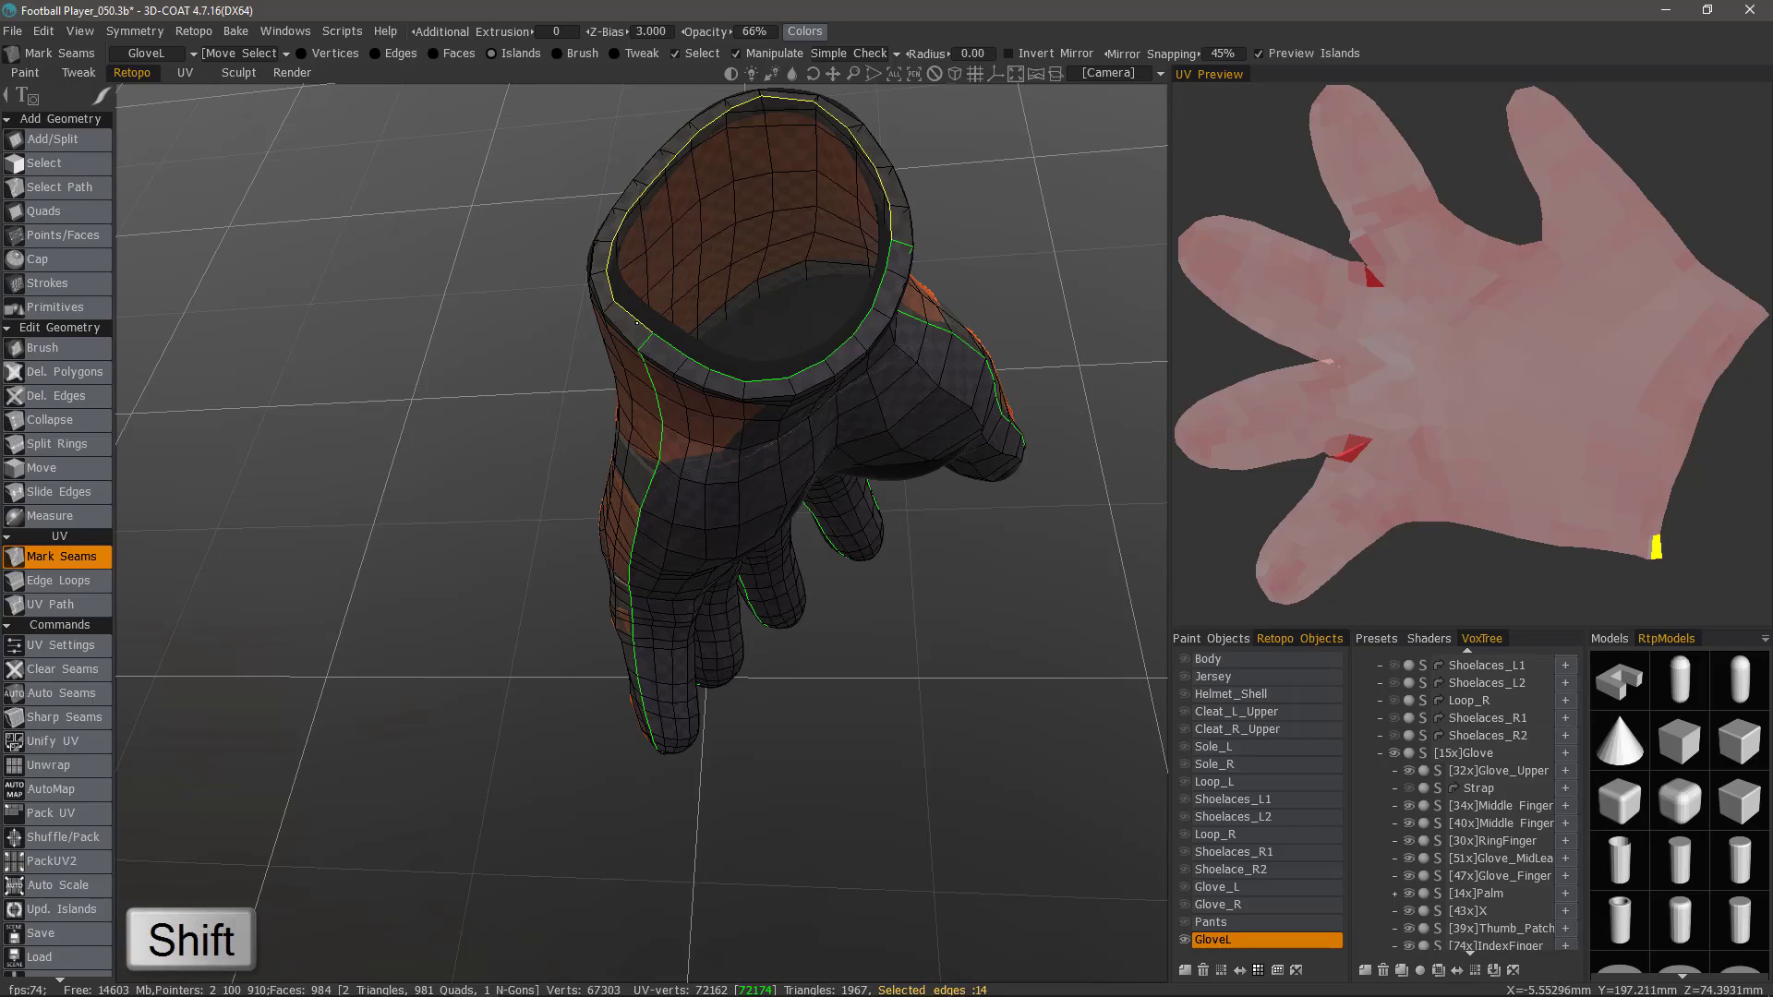
left_click(637, 317, "shift")
Try marking a seam path across the heel of the palm from one side seam to the other, and undo it.
middle_click_drag(683, 491, 632, 447)
middle_click_drag(560, 503, 687, 547)
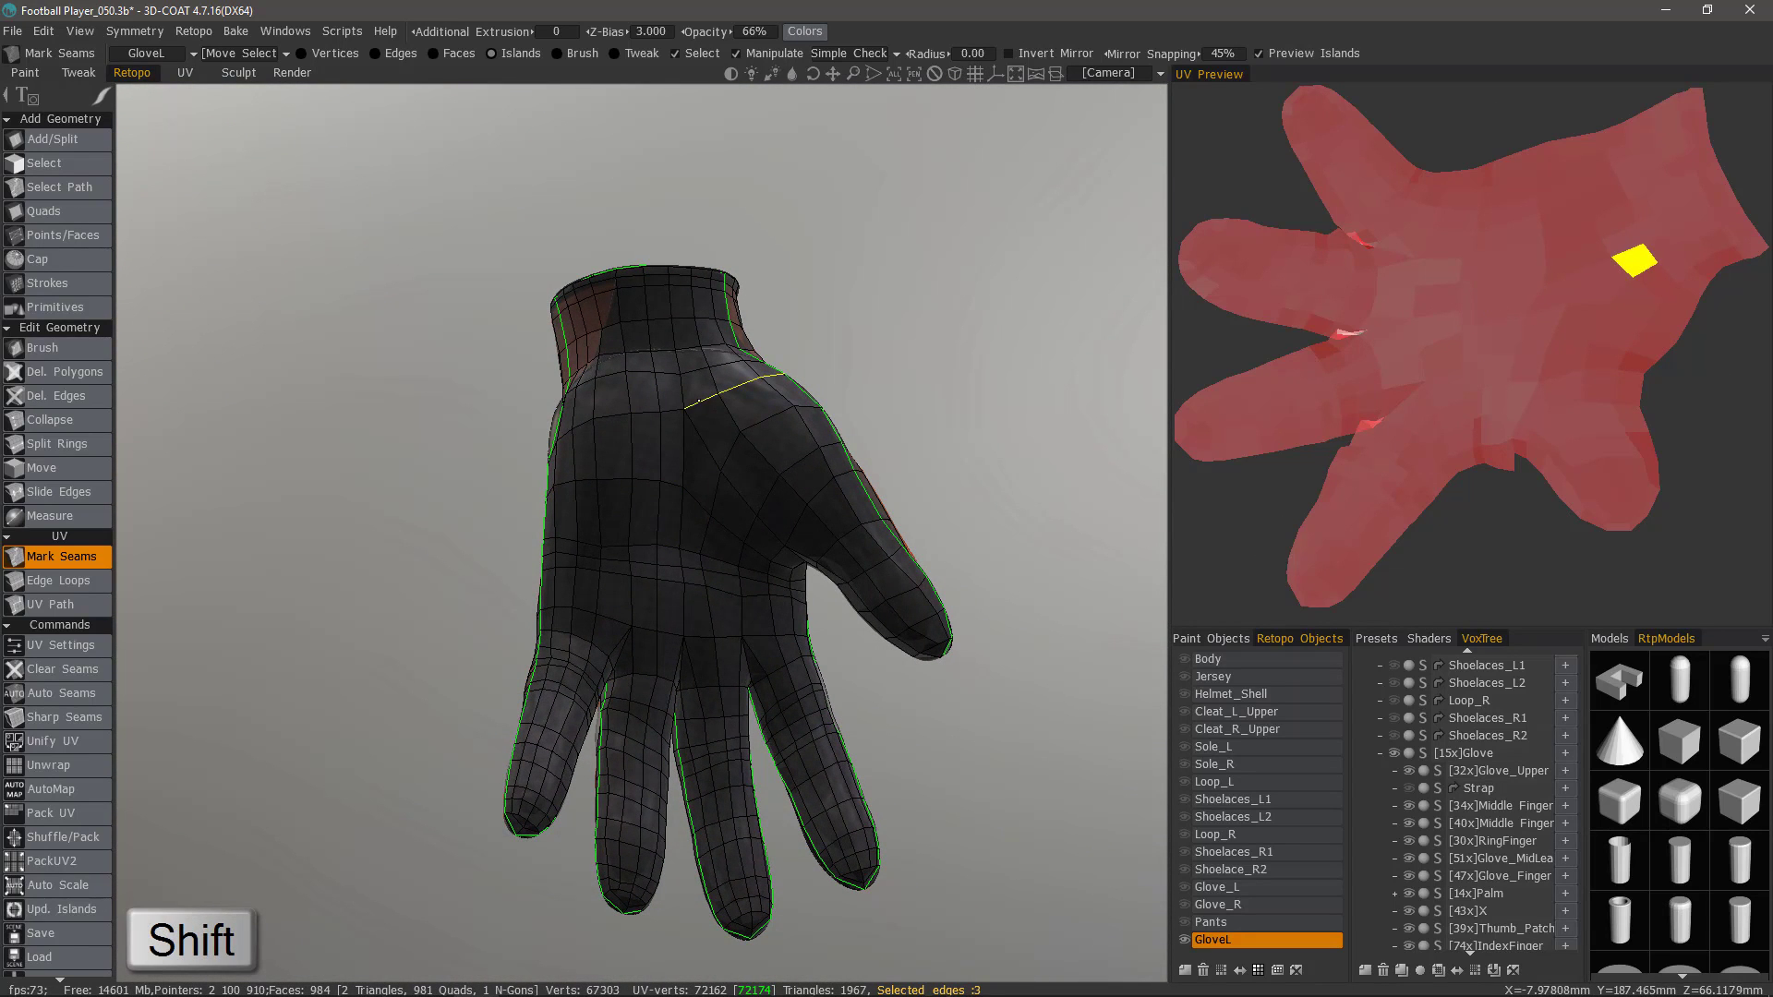
left_click(702, 399, "shift")
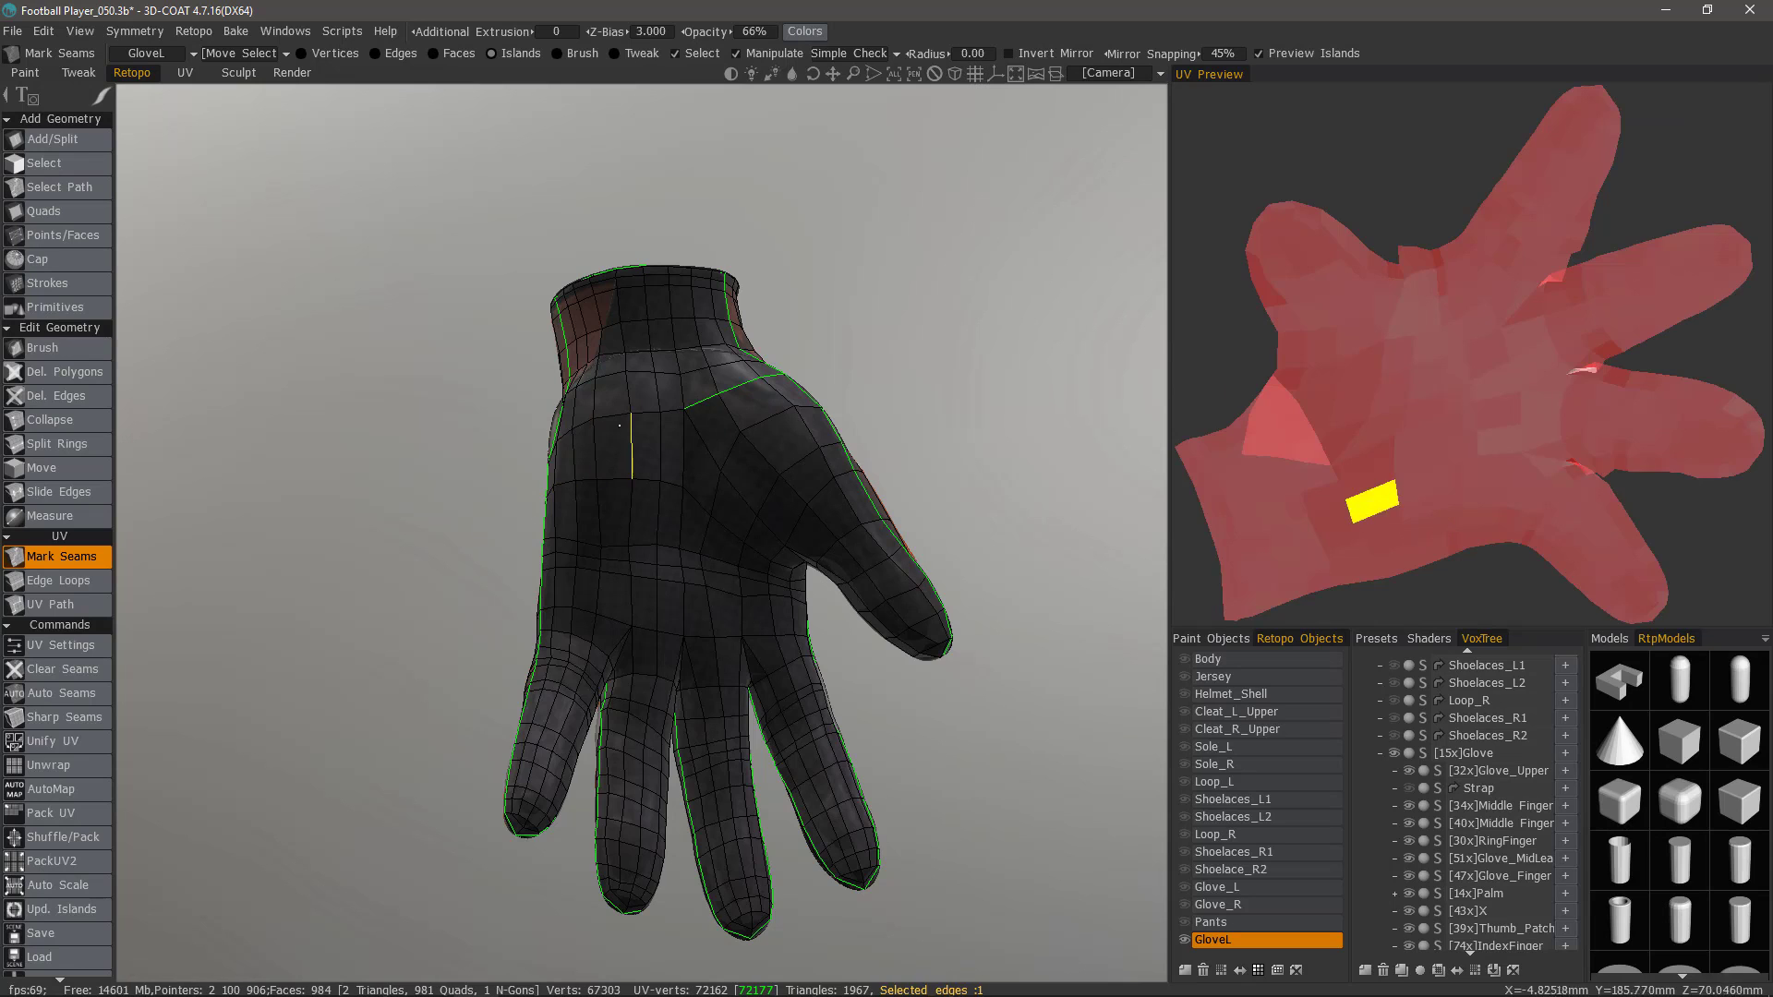
left_click(624, 413, "shift")
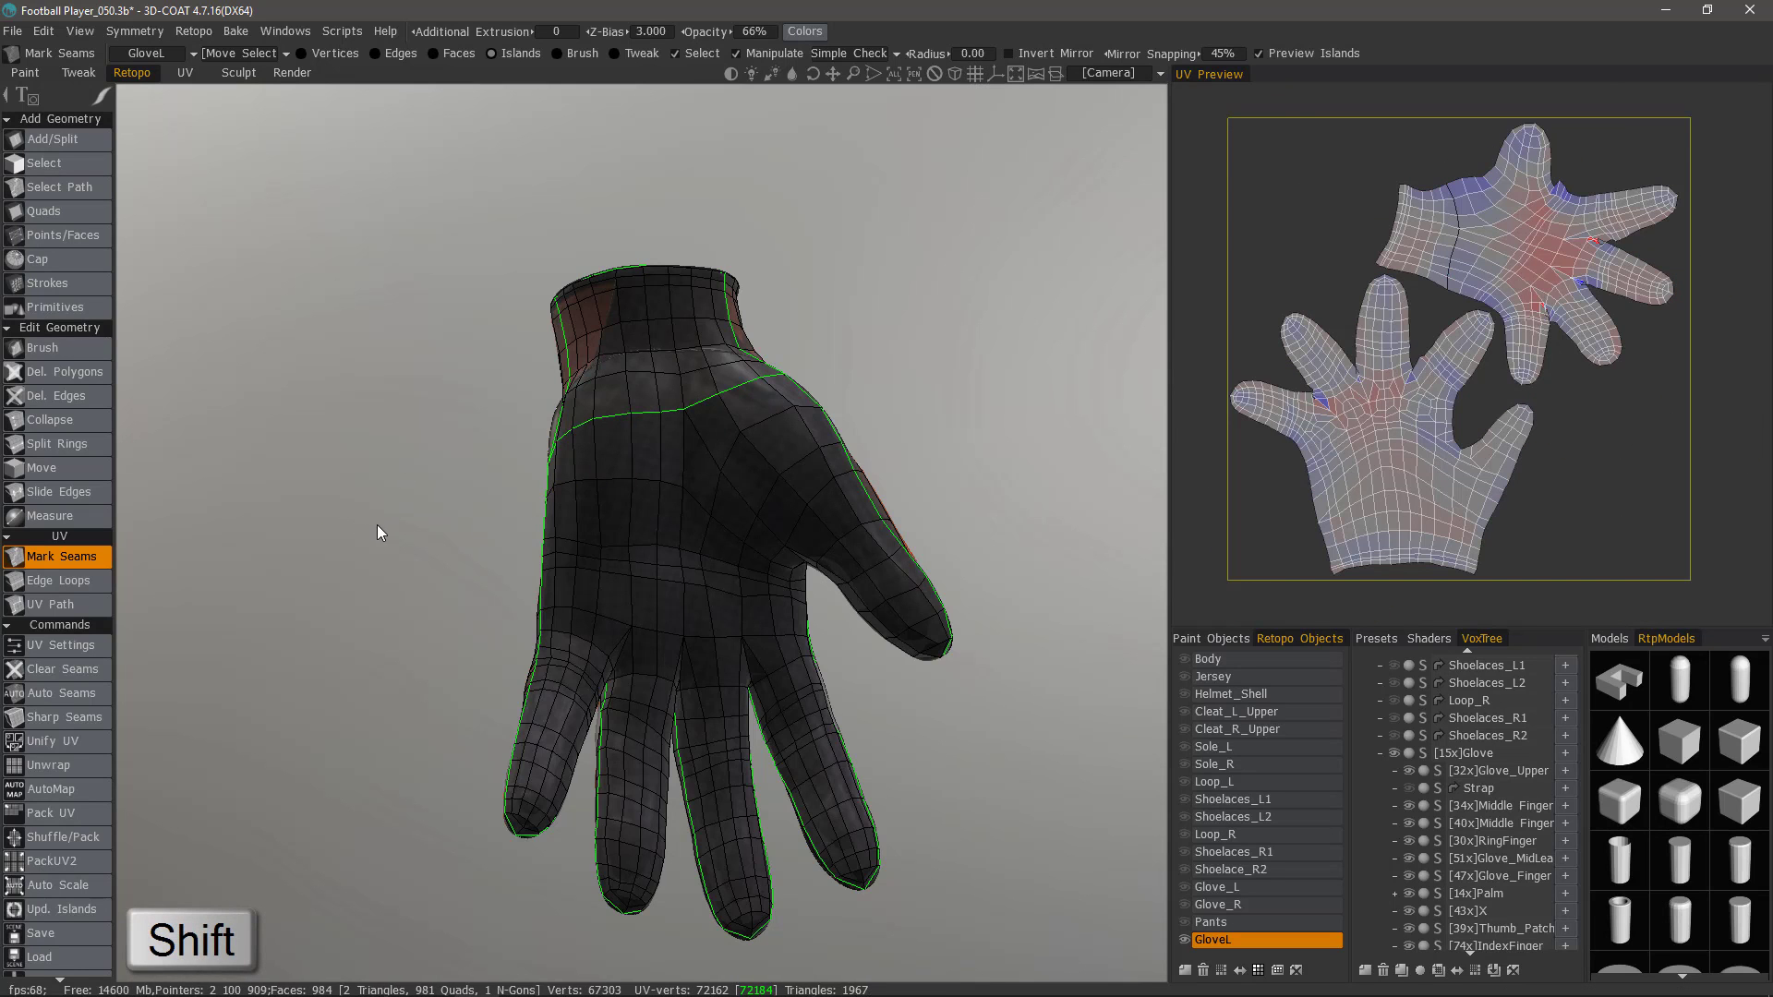
key("ctrl+z")
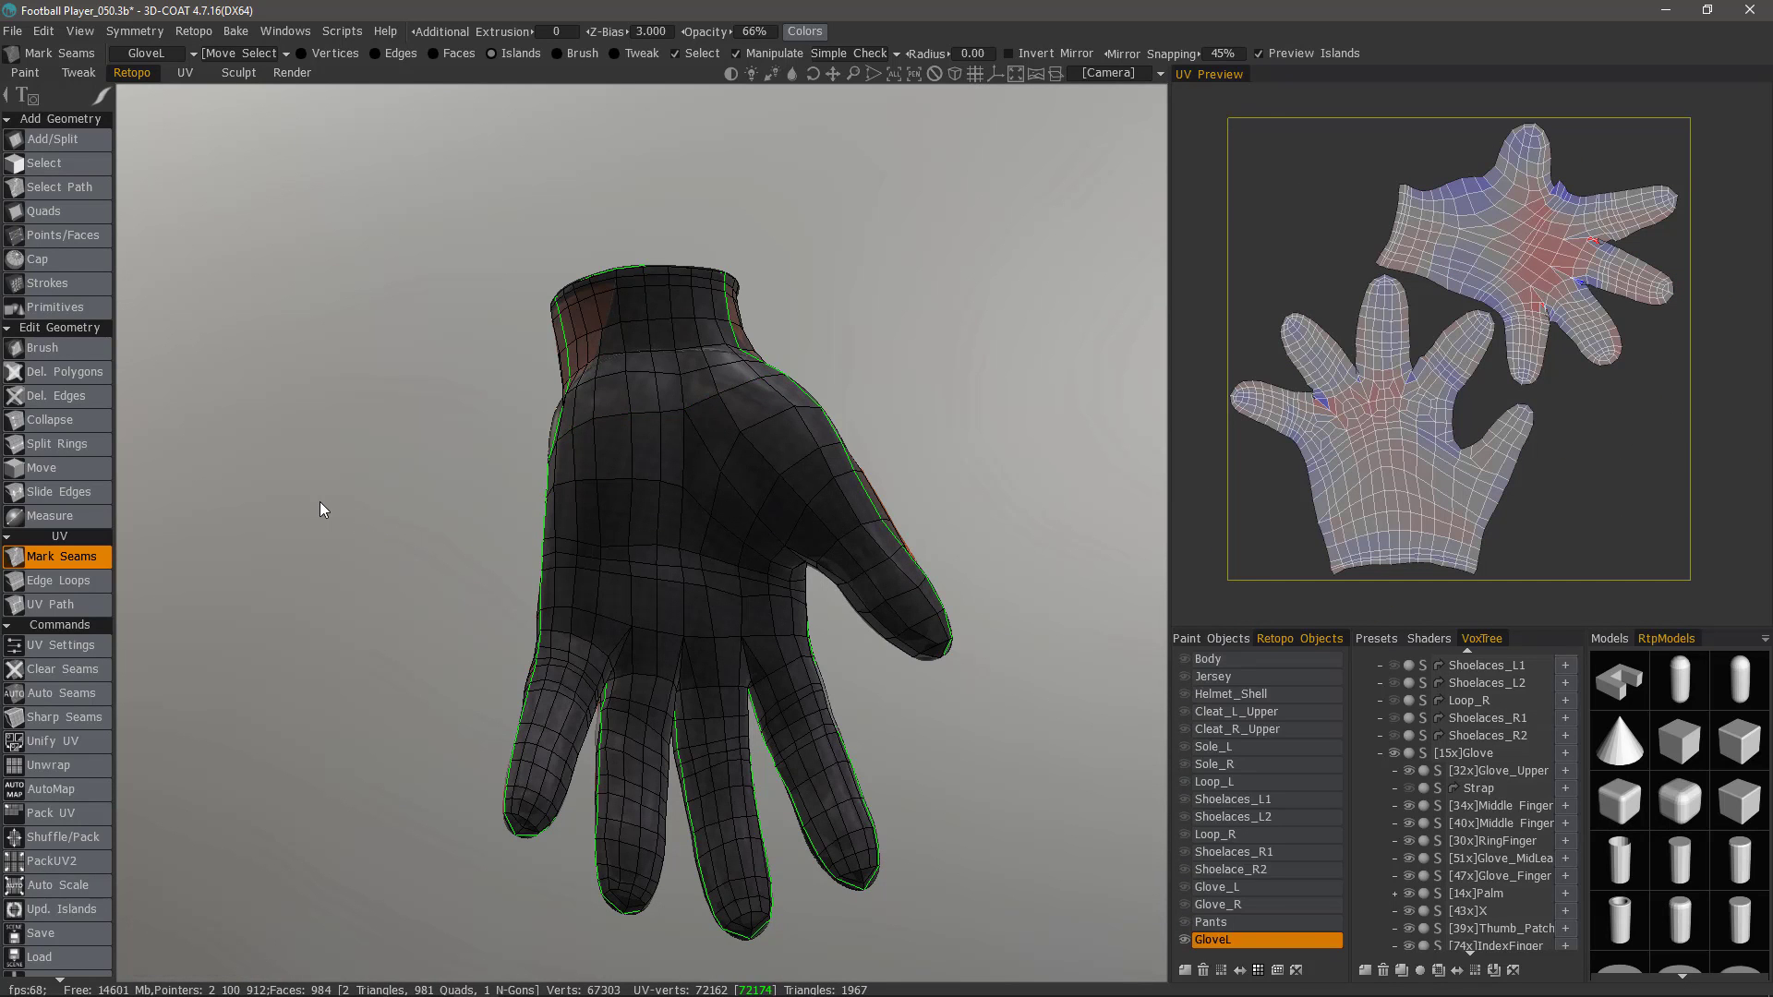
Unwrap the glove along the newly marked seams into separate palm and back-of-hand UV islands.
left_click_drag(319, 501, 565, 412)
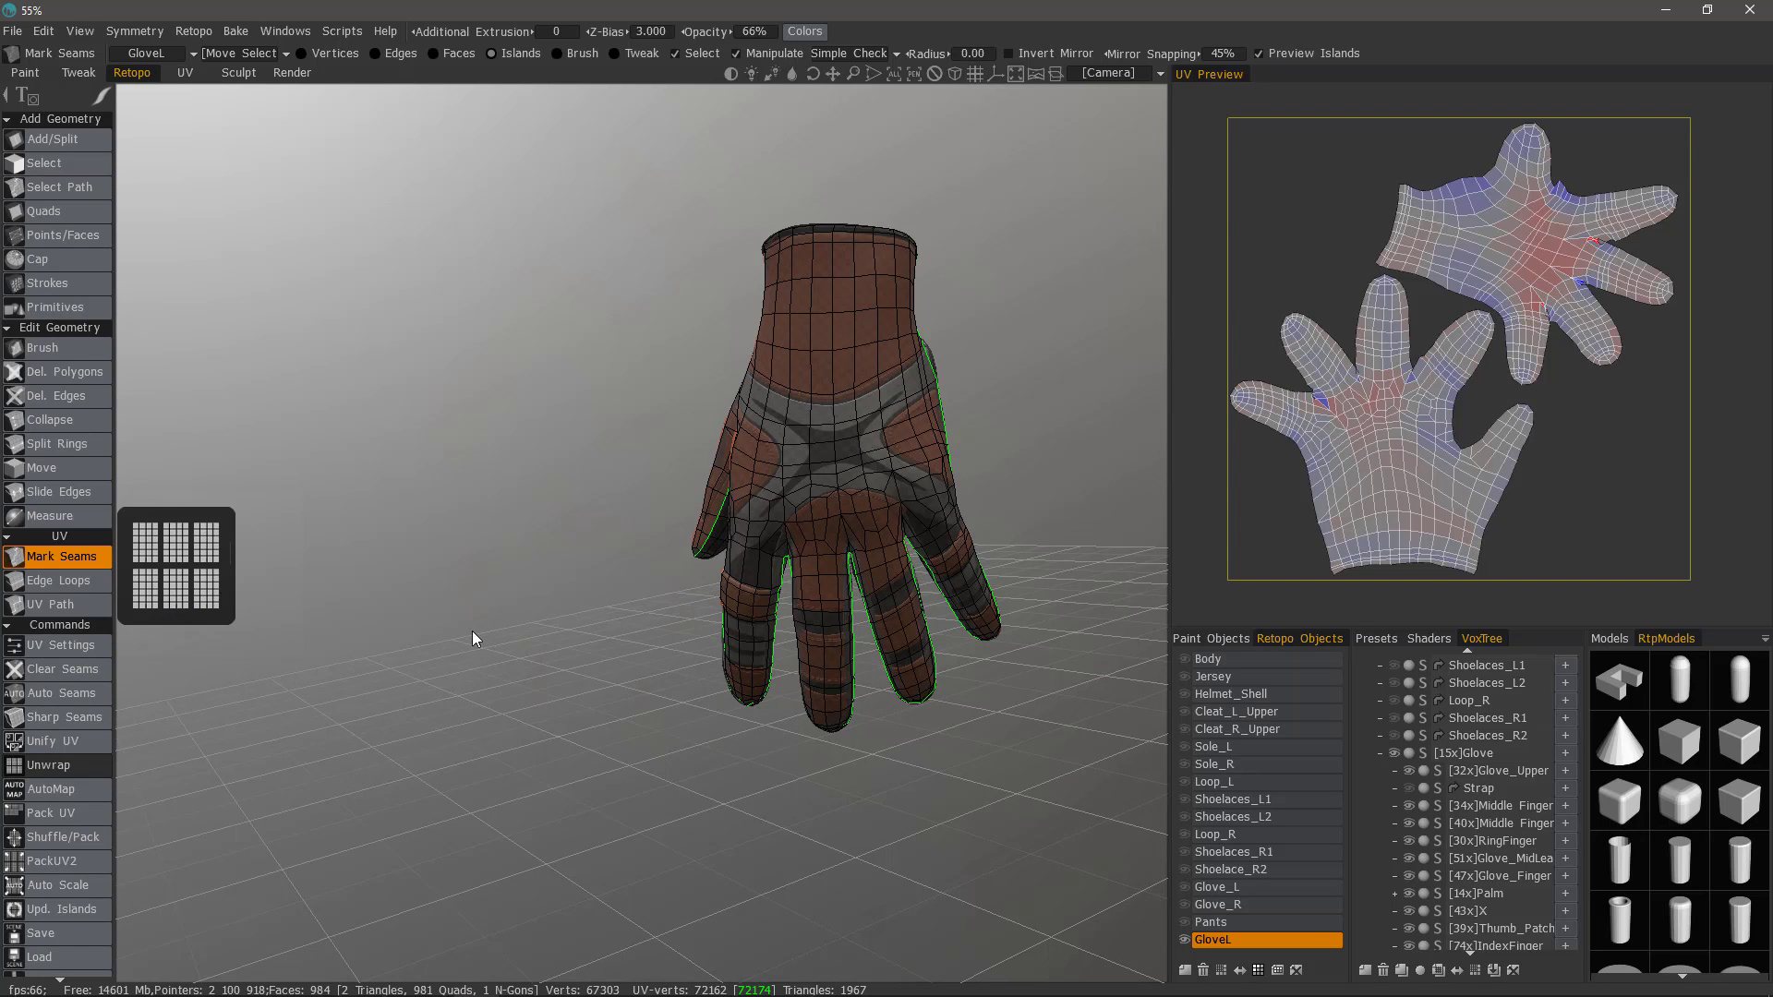
left_click_drag(491, 638, 493, 628)
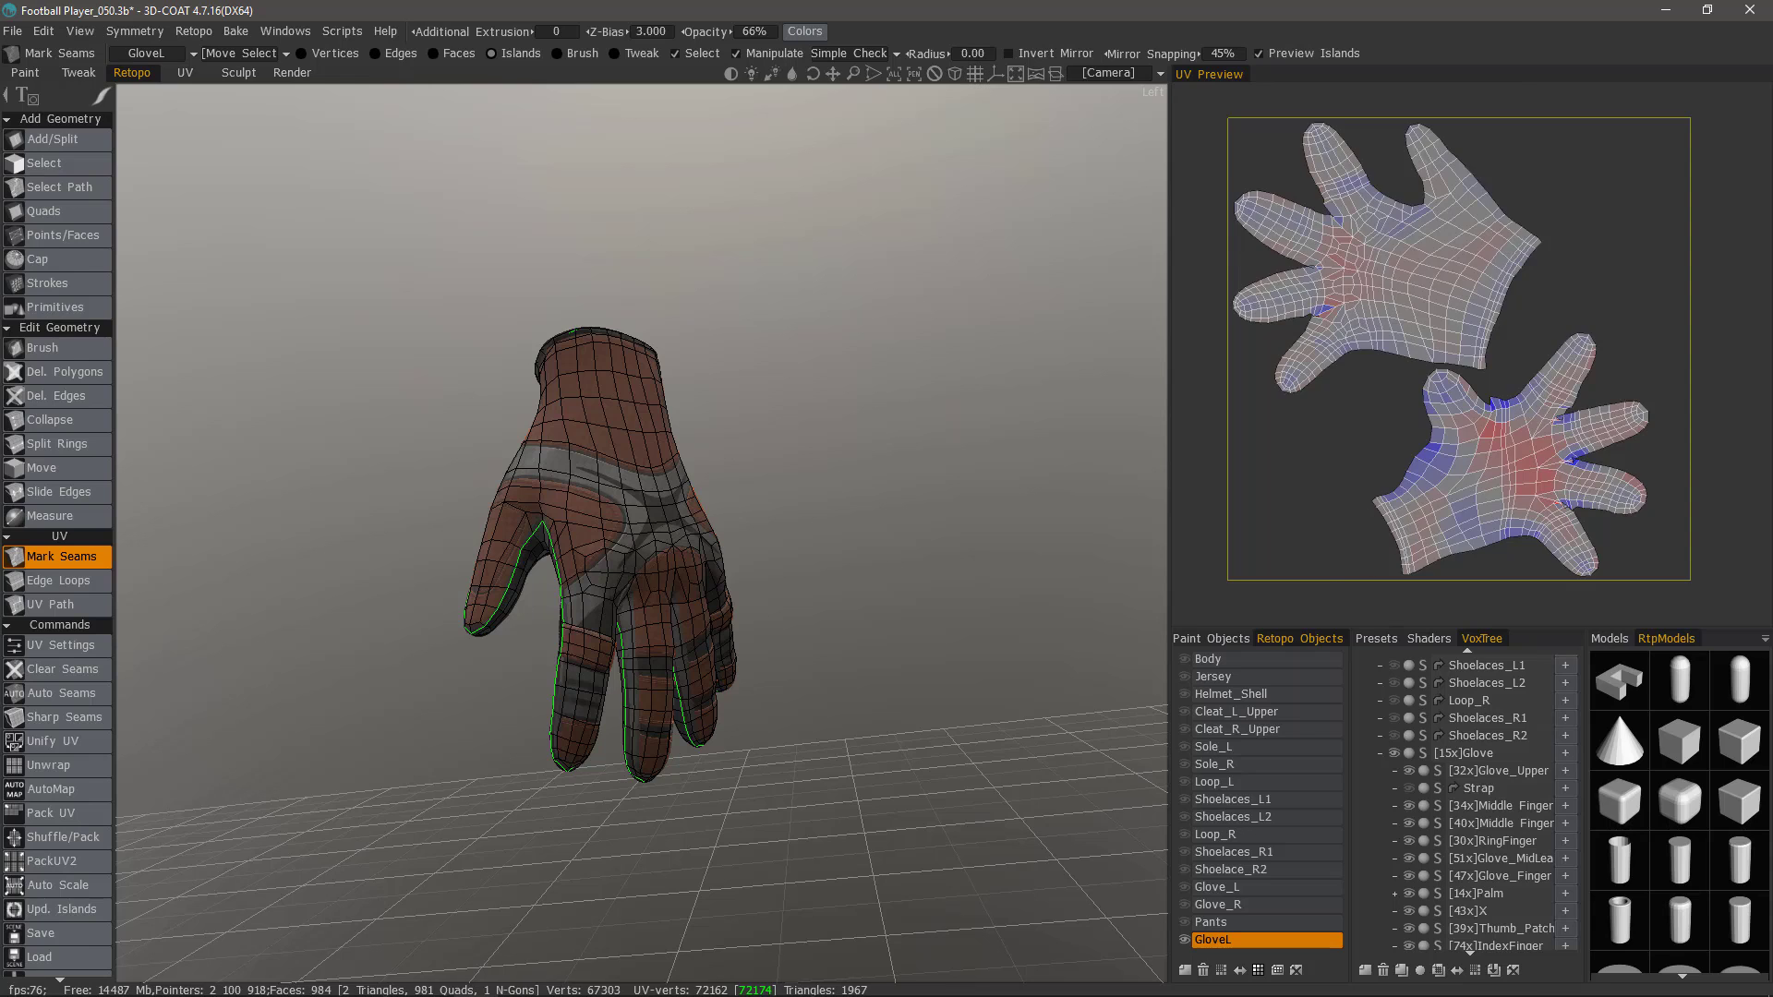
Select the palm's UV island, enlarge it and reposition it inside the UV border below the back-of-hand island.
left_click(1462, 518)
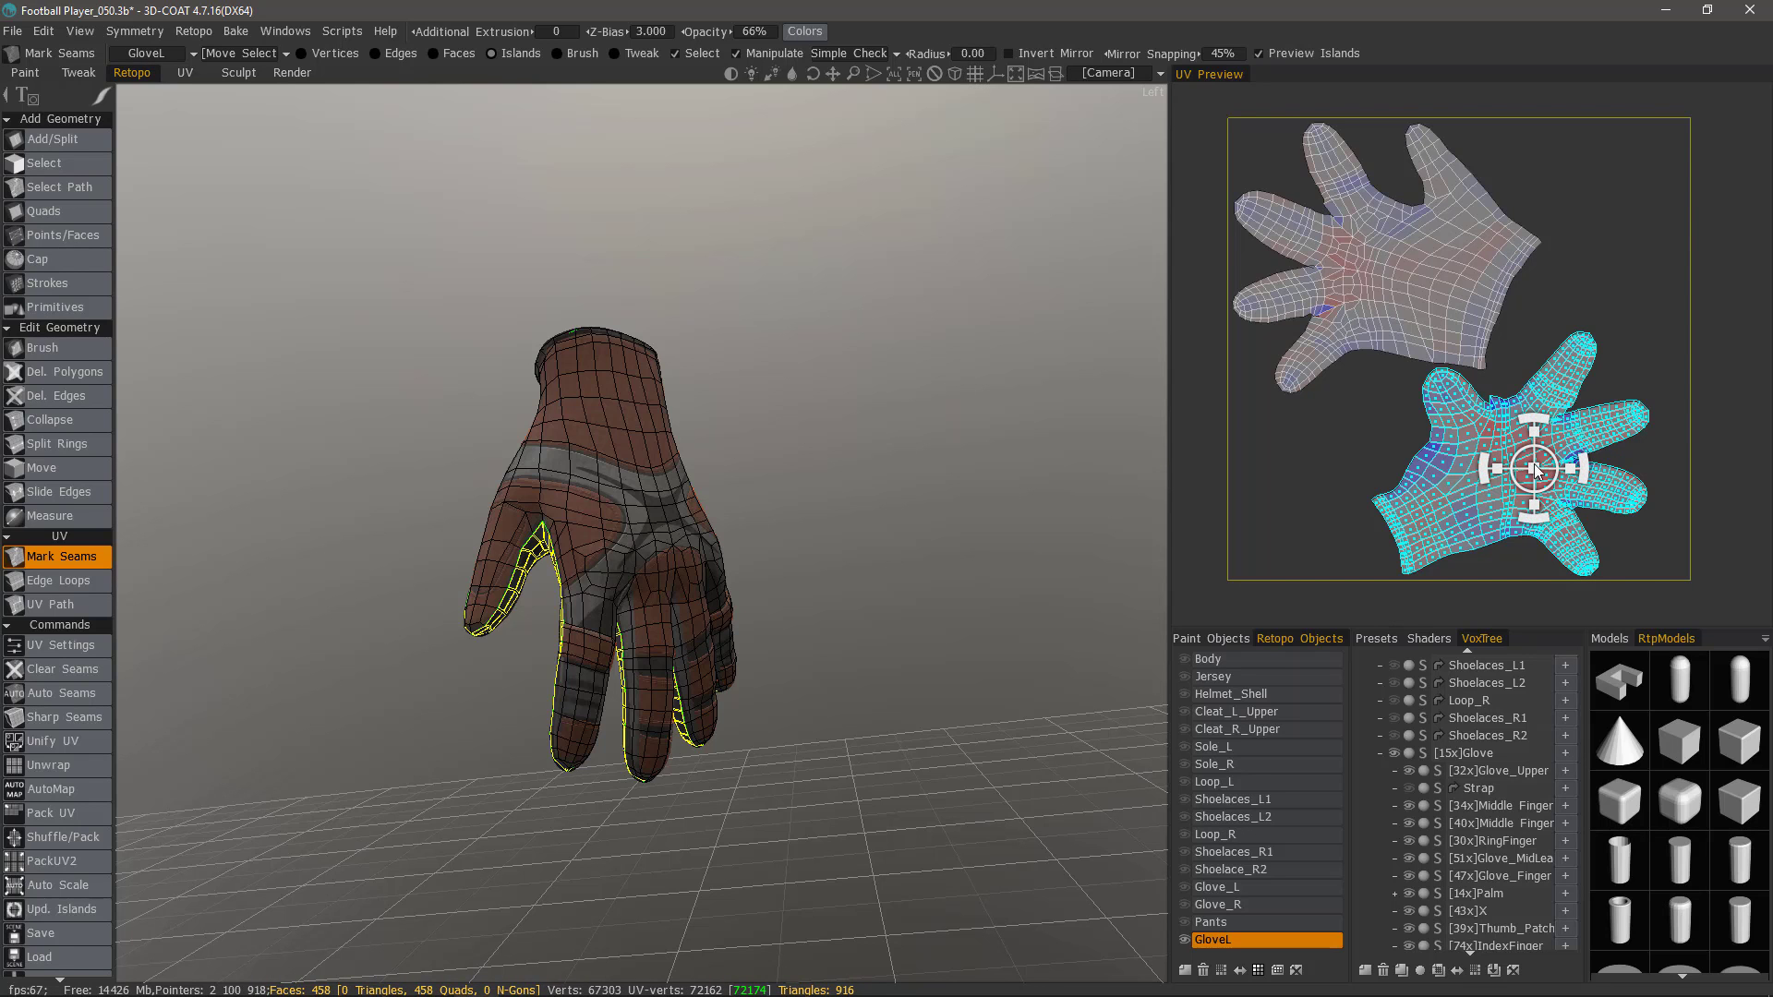
left_click_drag(1587, 482, 1618, 405)
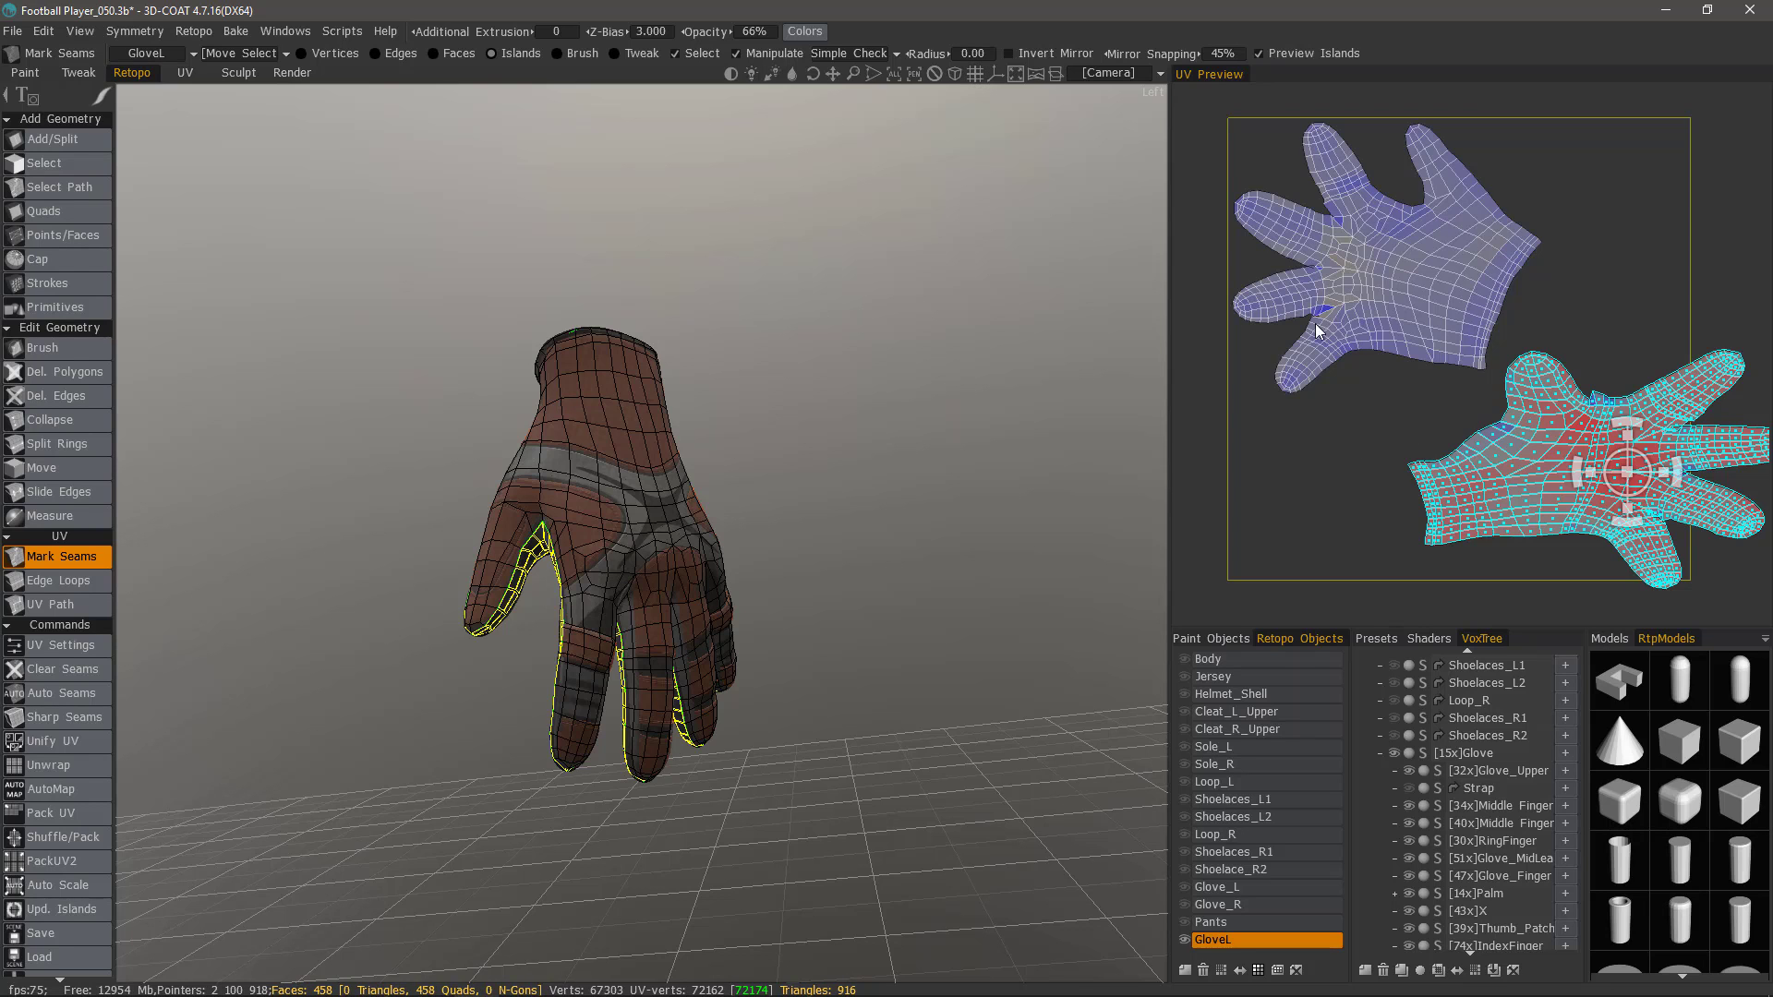
mouse_move(1339, 239)
middle_mouse_down()
mouse_move(1644, 242)
mouse_move(1626, 263)
mouse_move(1221, 283)
mouse_move(1476, 227)
mouse_move(1550, 297)
mouse_move(1472, 231)
mouse_move(1274, 283)
mouse_move(1413, 256)
mouse_move(1388, 253)
mouse_move(1385, 285)
middle_mouse_up()
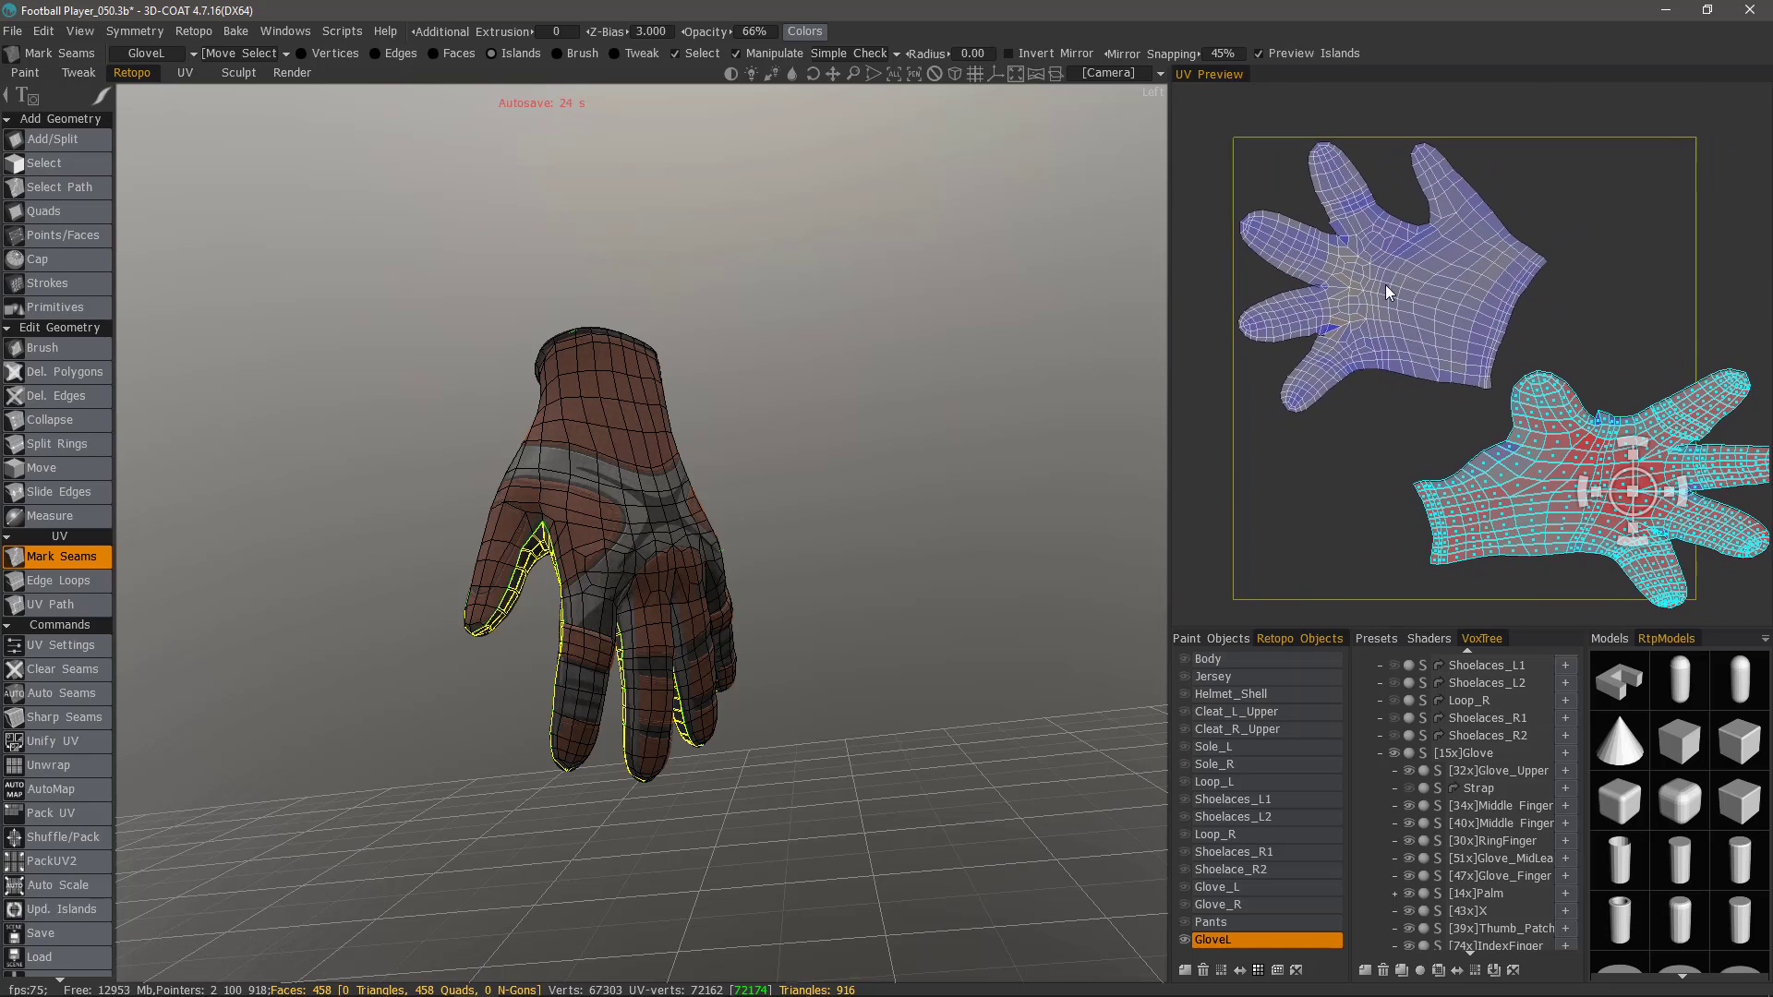
scroll(1385, 285, "up", 5)
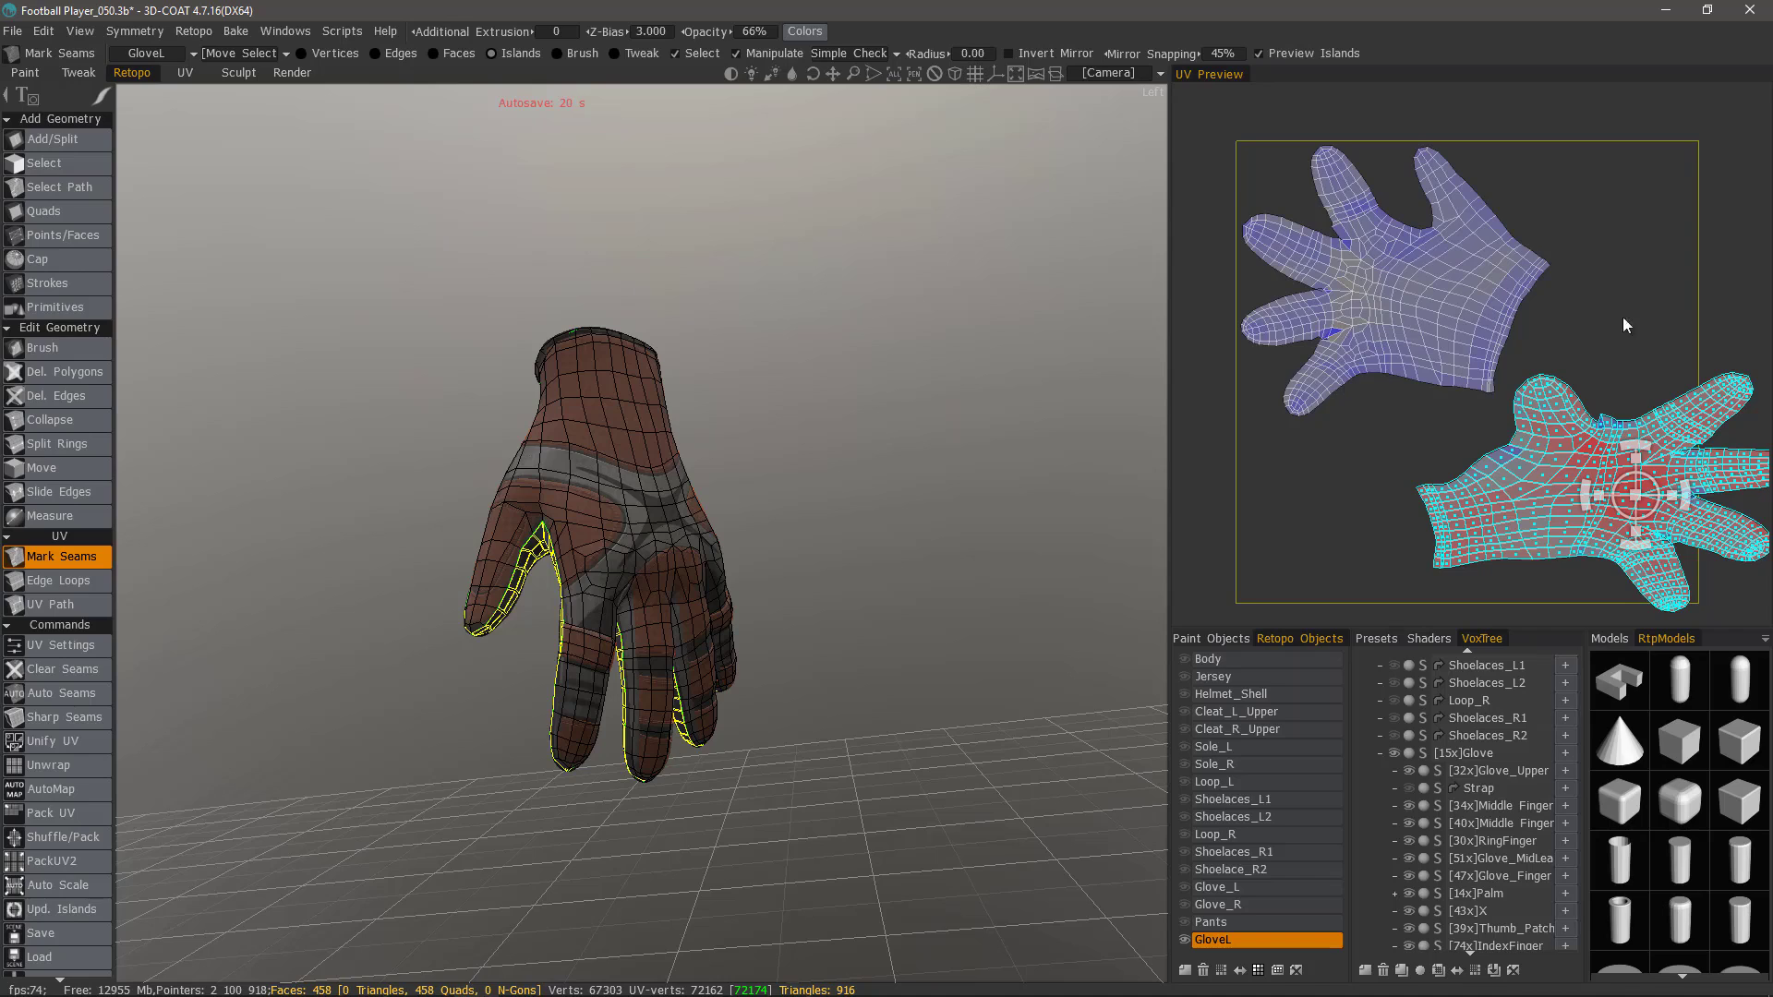
middle_click_drag(1606, 354, 1631, 342)
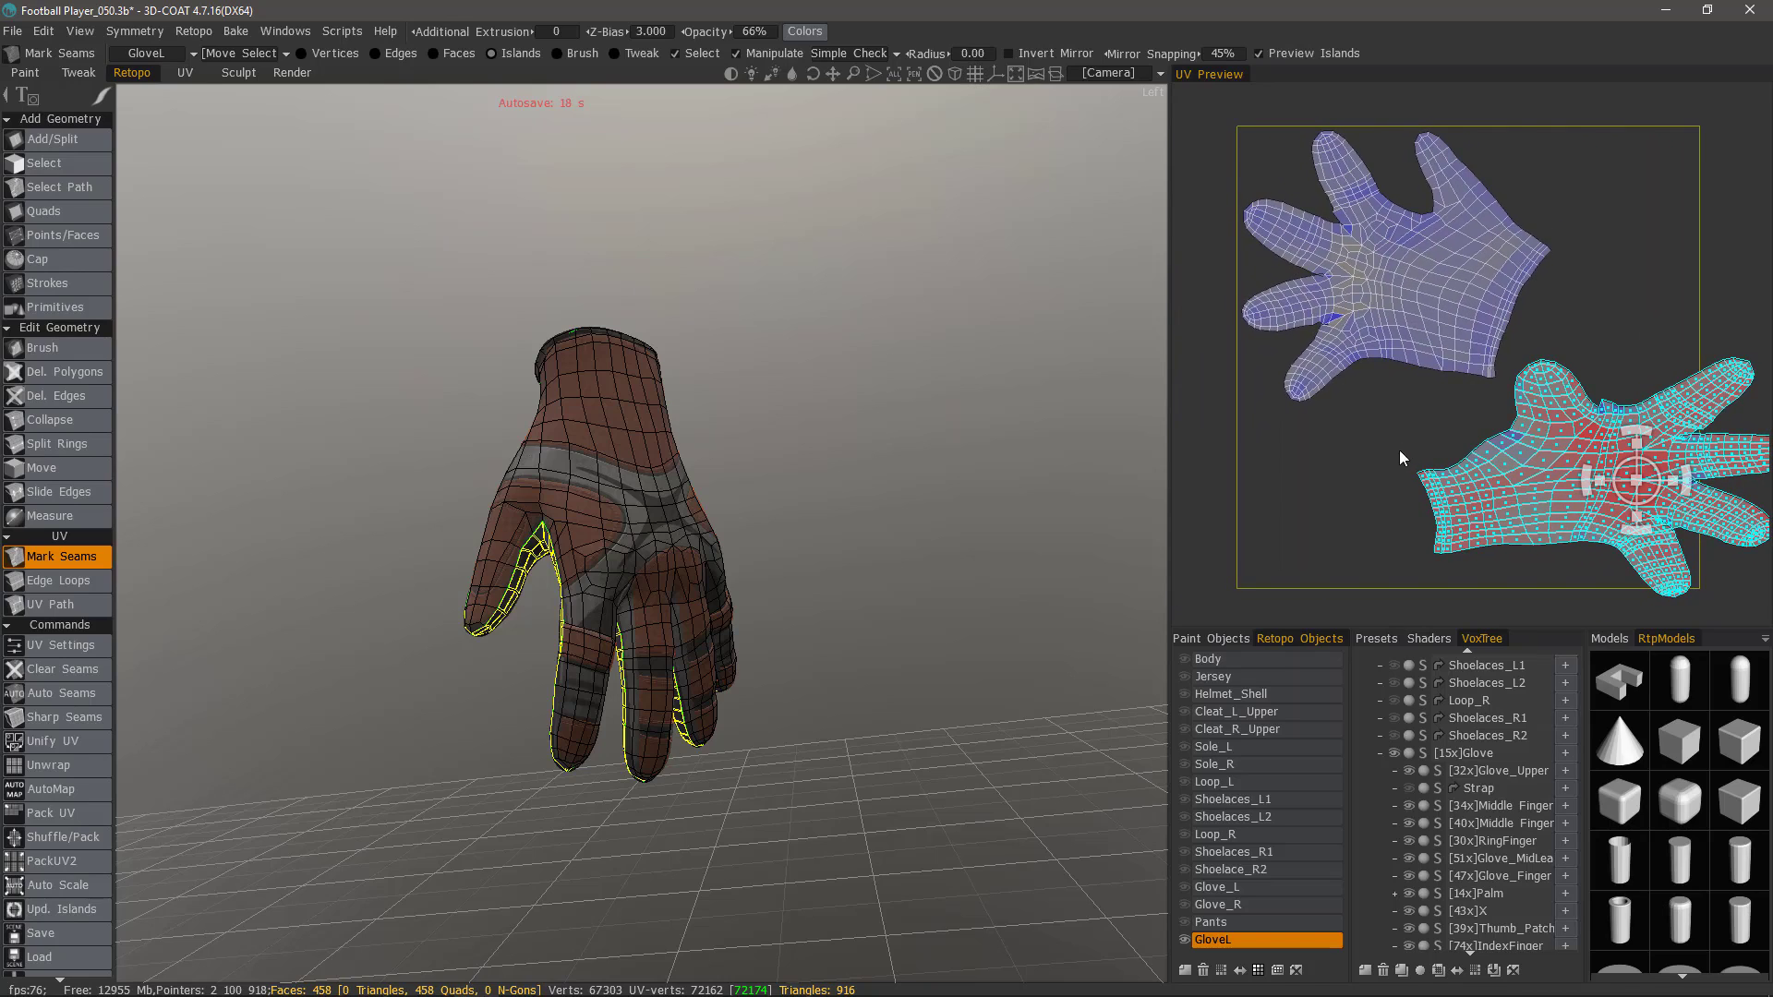
right_click_drag(1377, 419, 1324, 406)
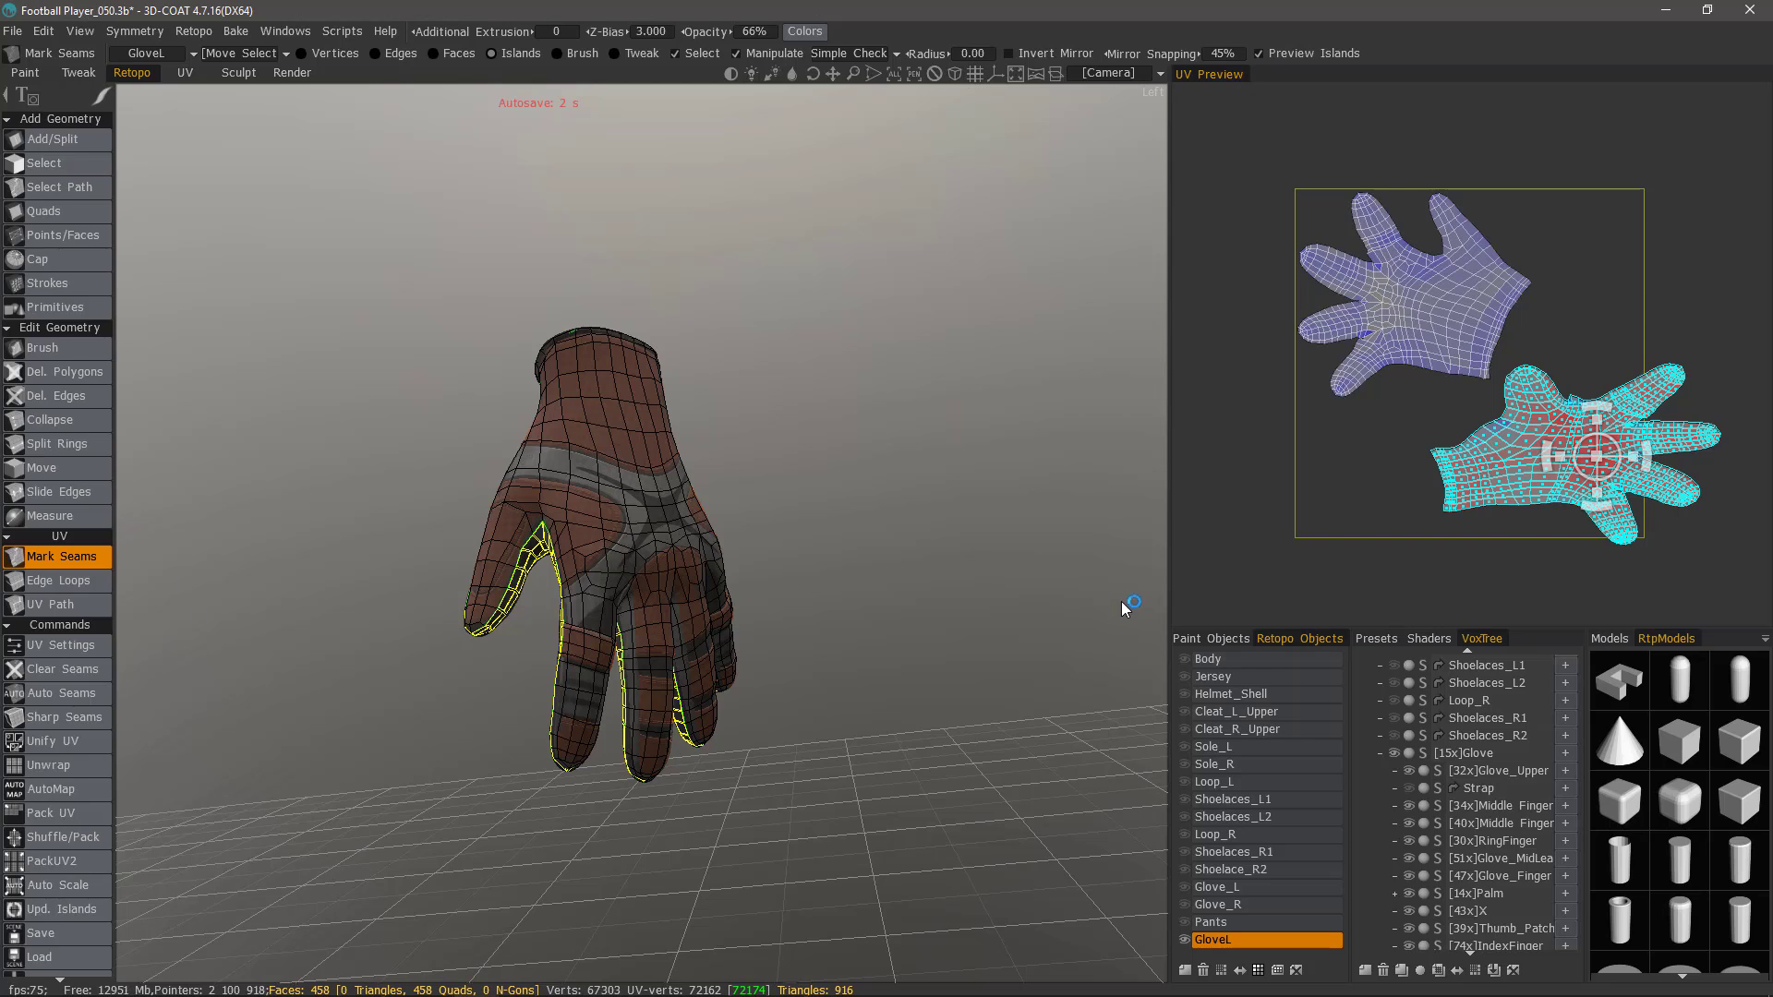
left_click_drag(1610, 444, 1540, 435)
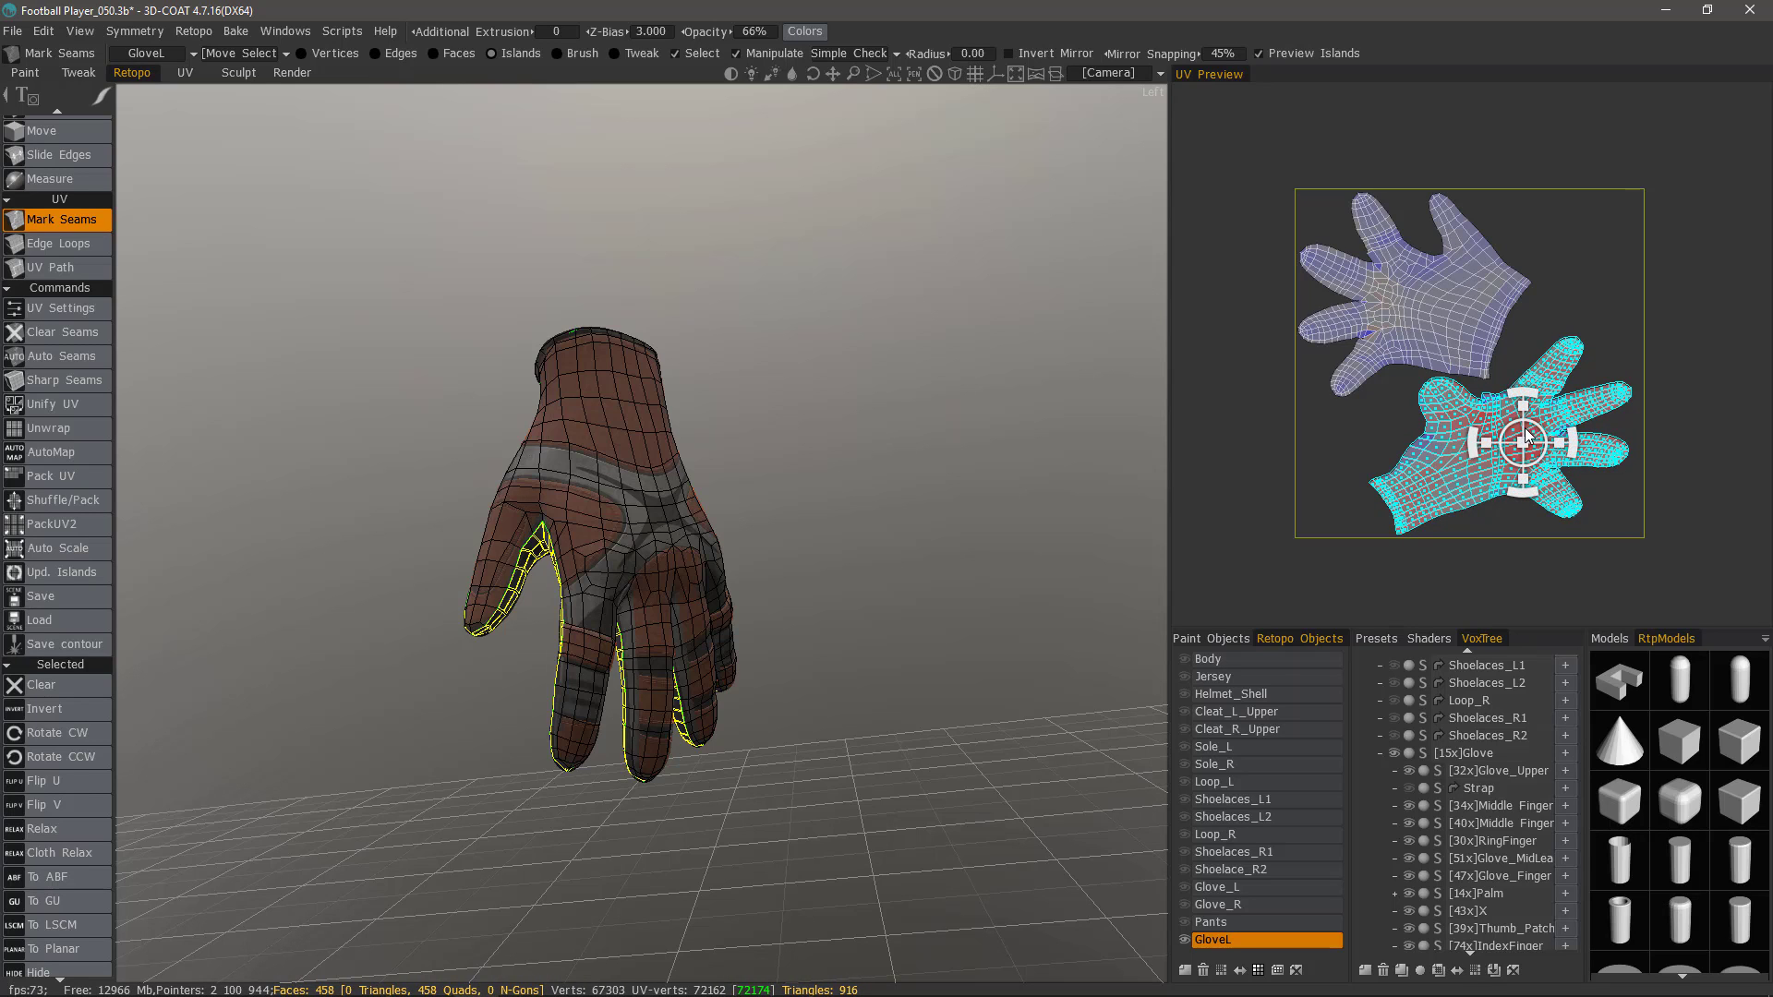
Examine the palm's UV island up close around the thumb and finger webs, and compare it with the back of the glove.
scroll(1376, 429, "up", 5)
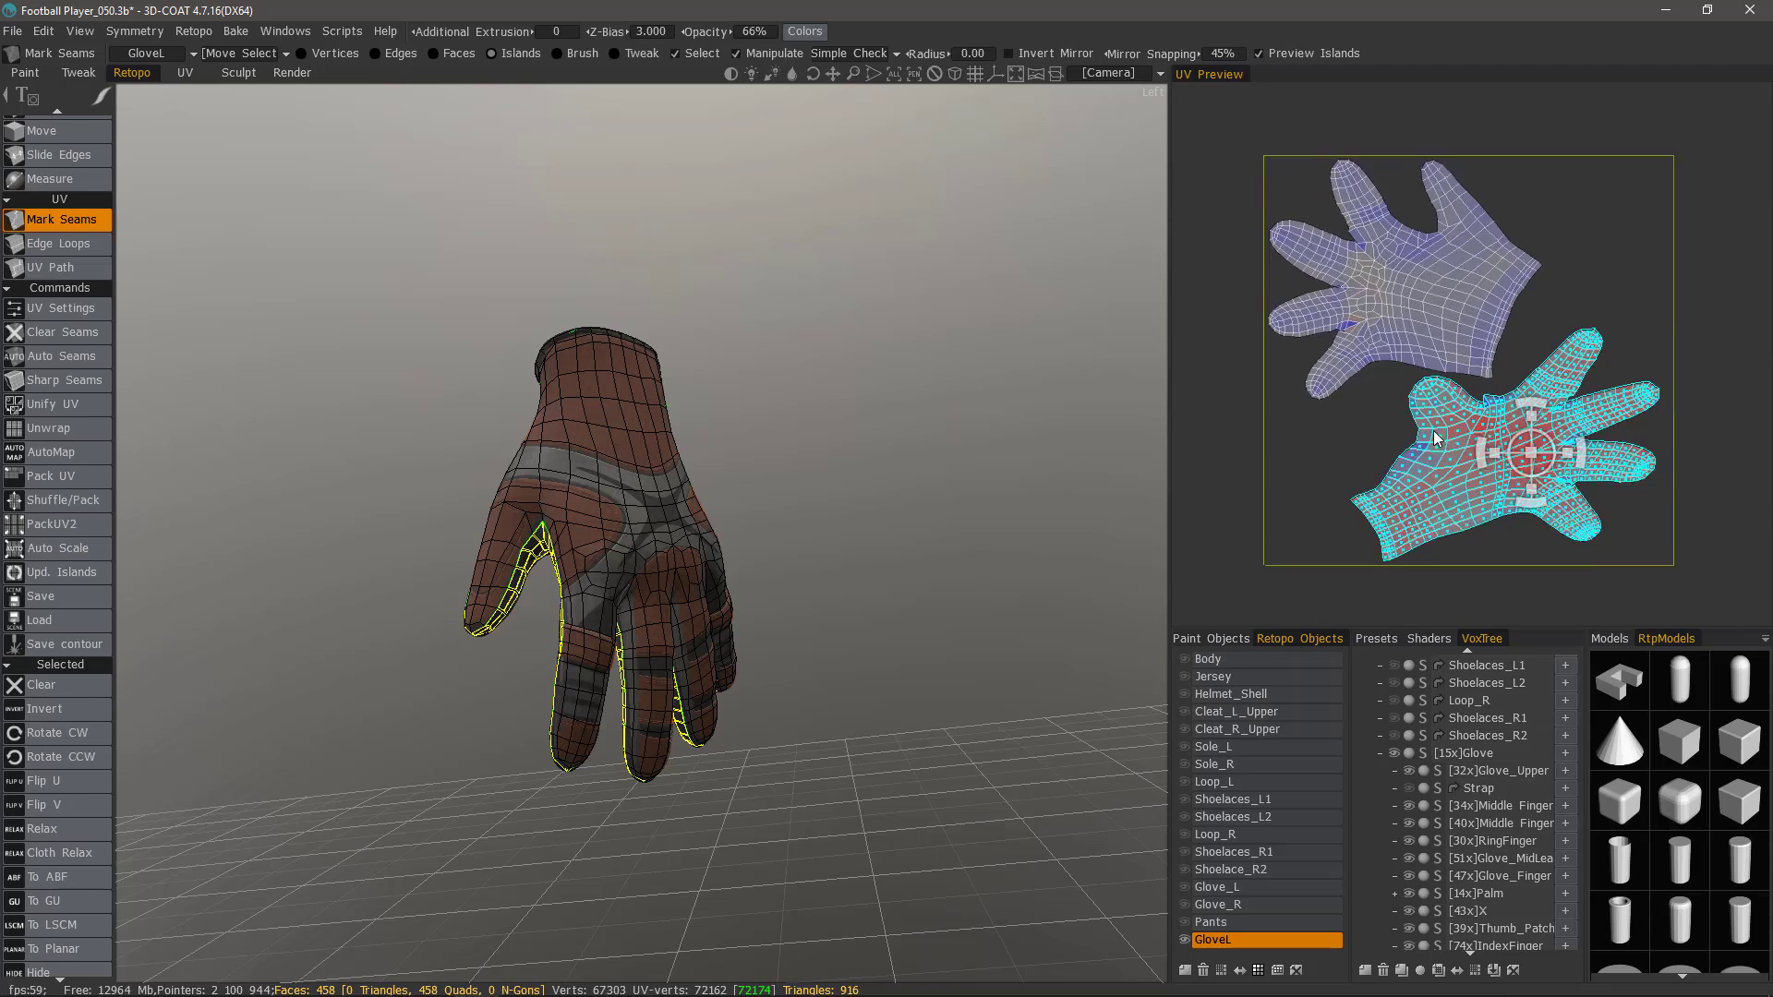
middle_click_drag(1457, 363, 1410, 361)
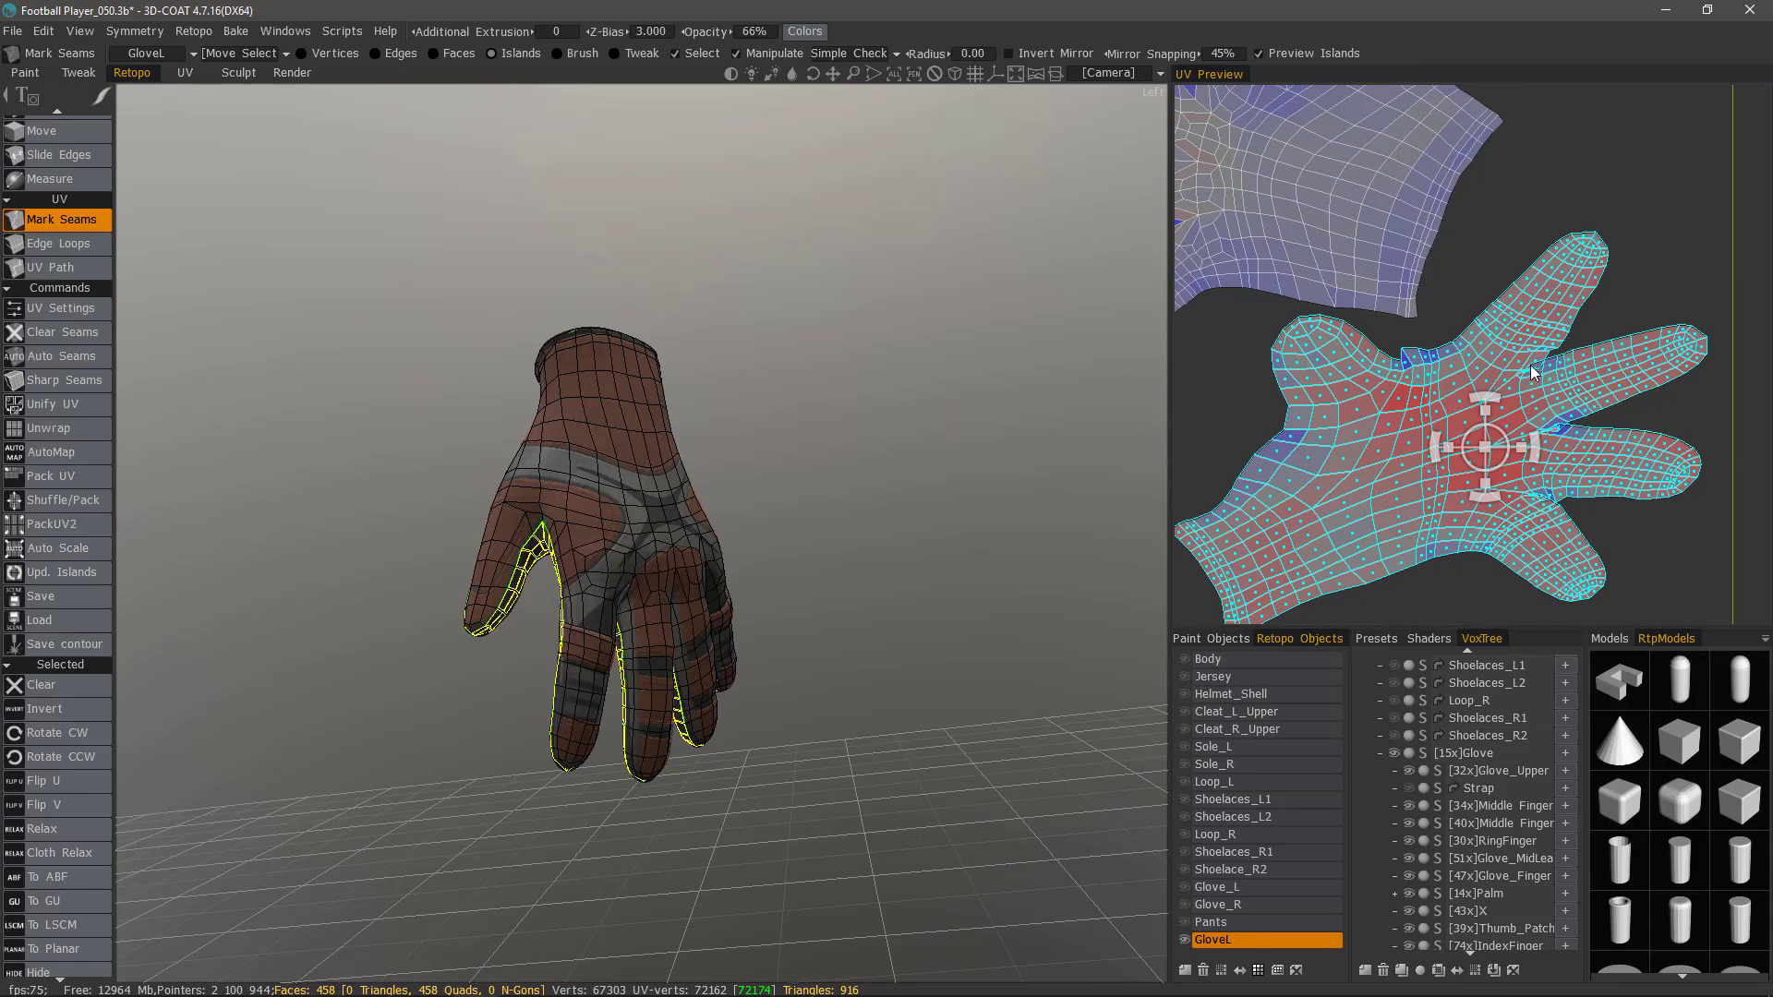
left_click_drag(594, 605, 794, 595, "alt")
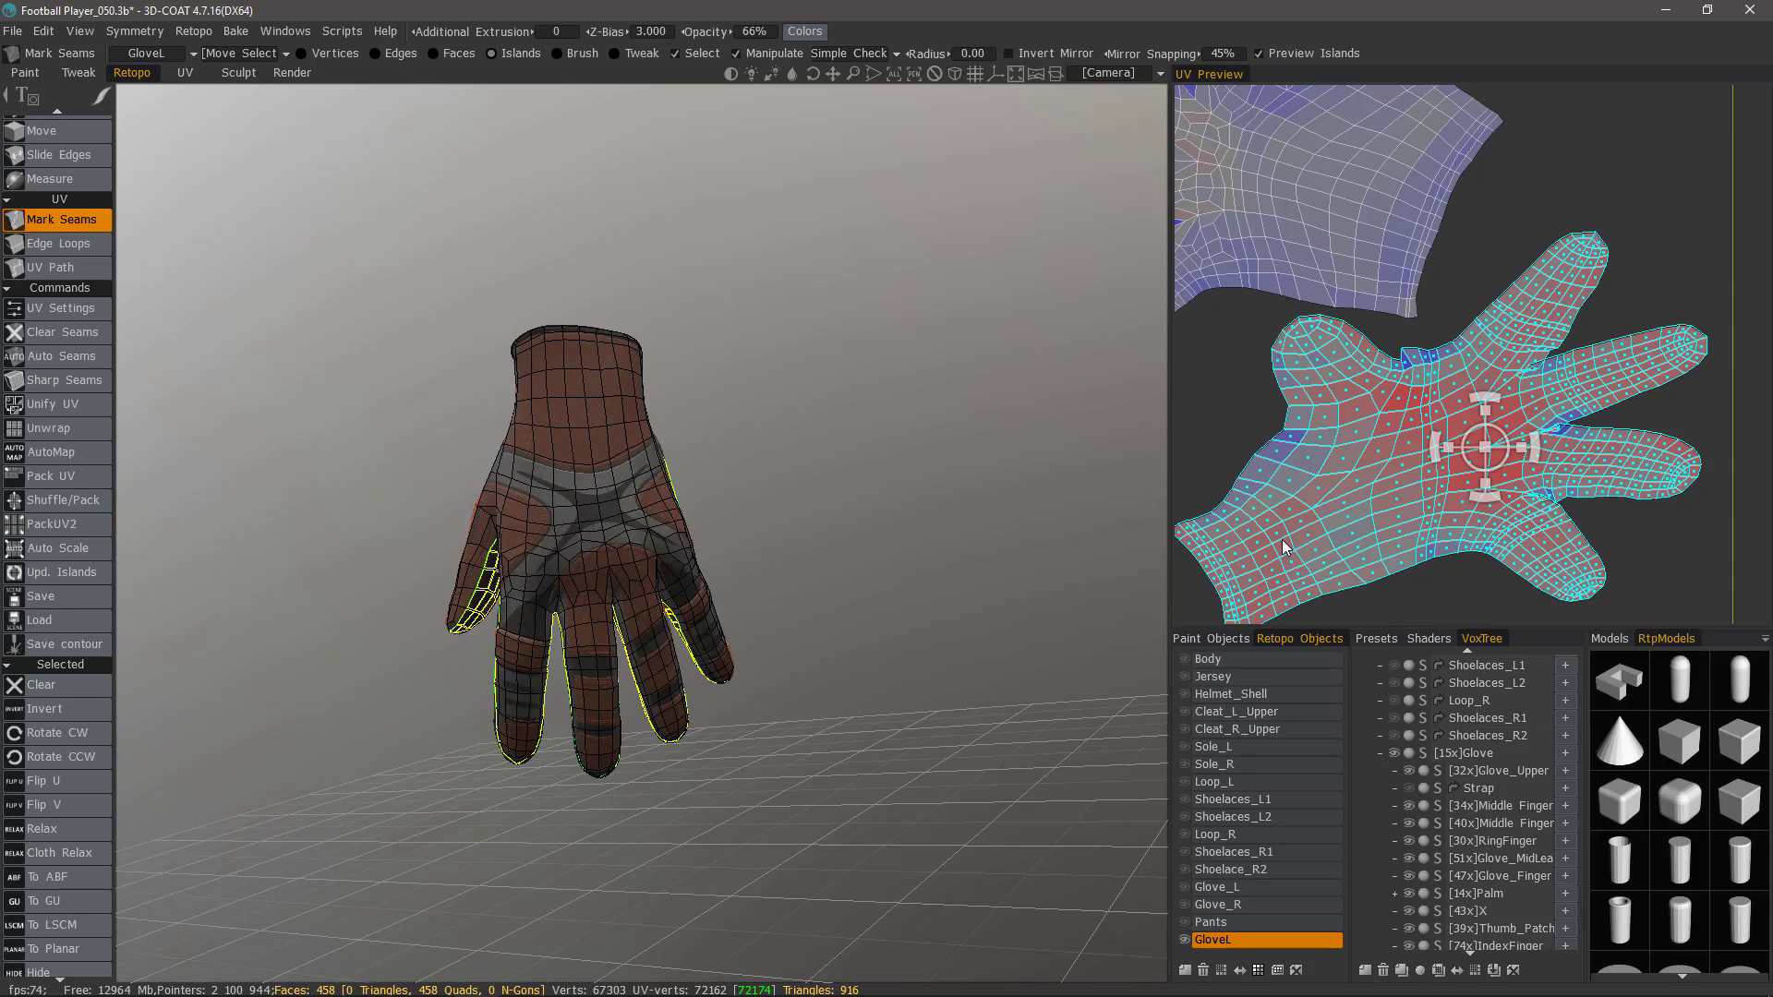
Try Cloth Relax and Relax on the selected palm UV island.
middle_click_drag(1378, 485, 1415, 470)
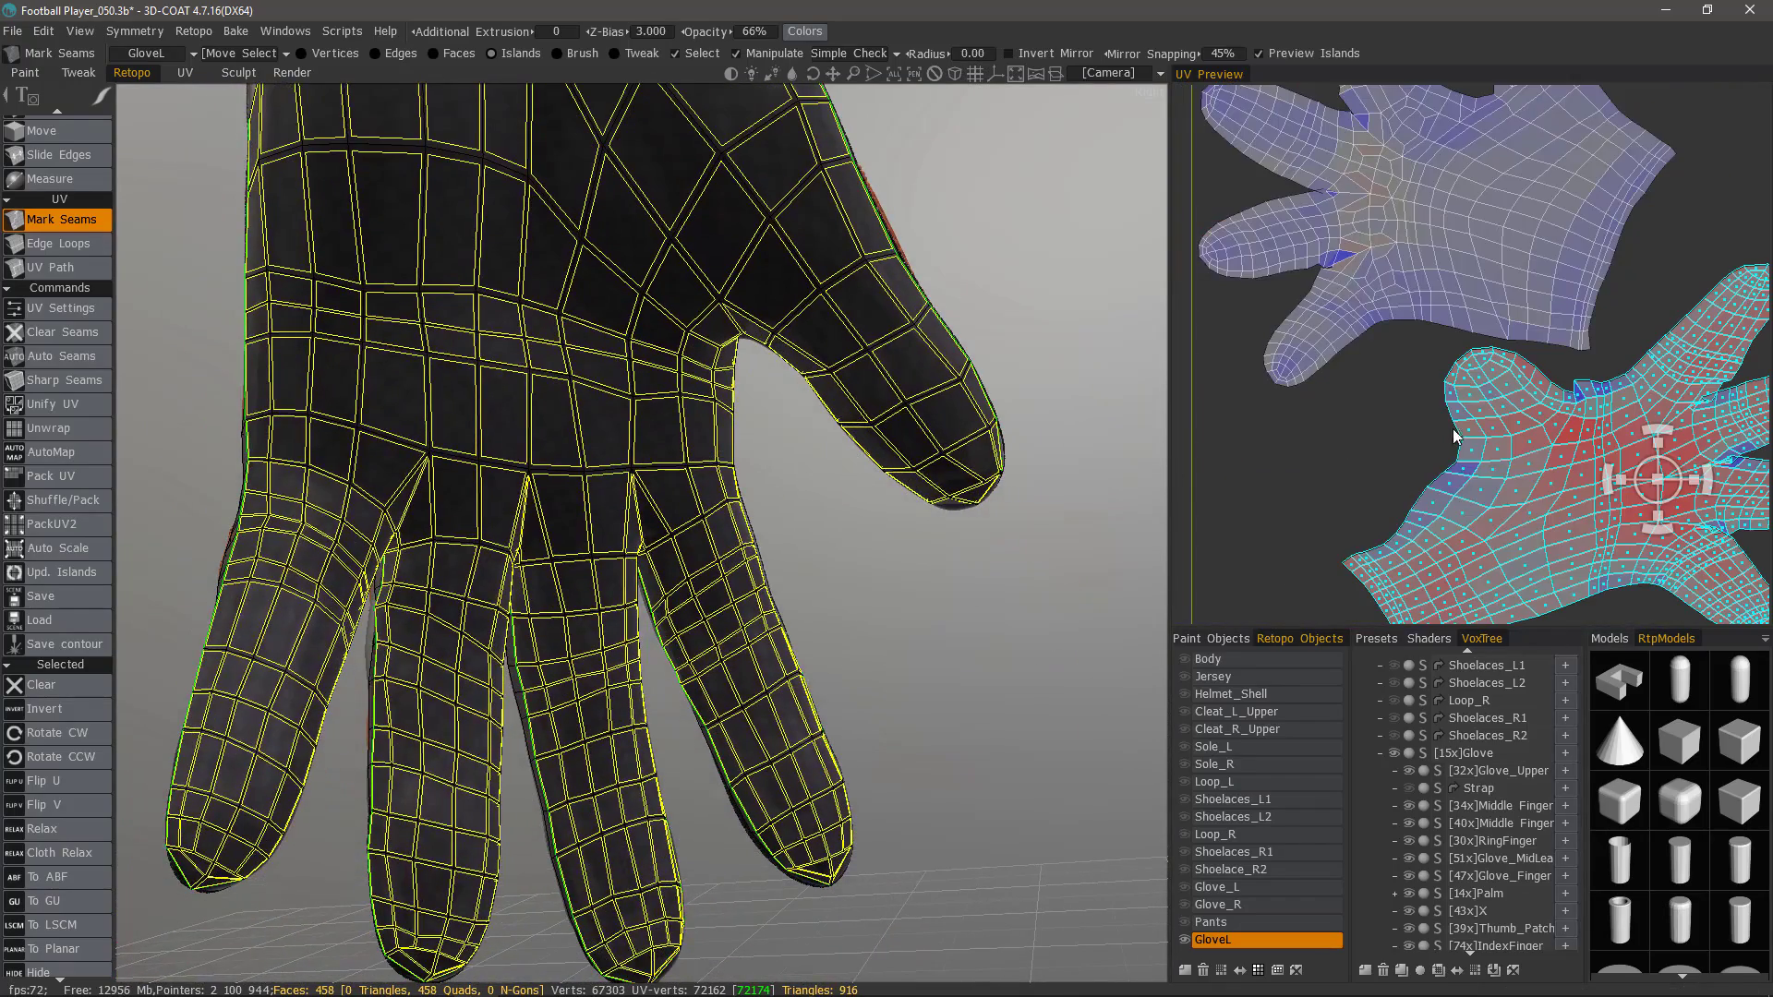
middle_click_drag(1444, 444, 1355, 386)
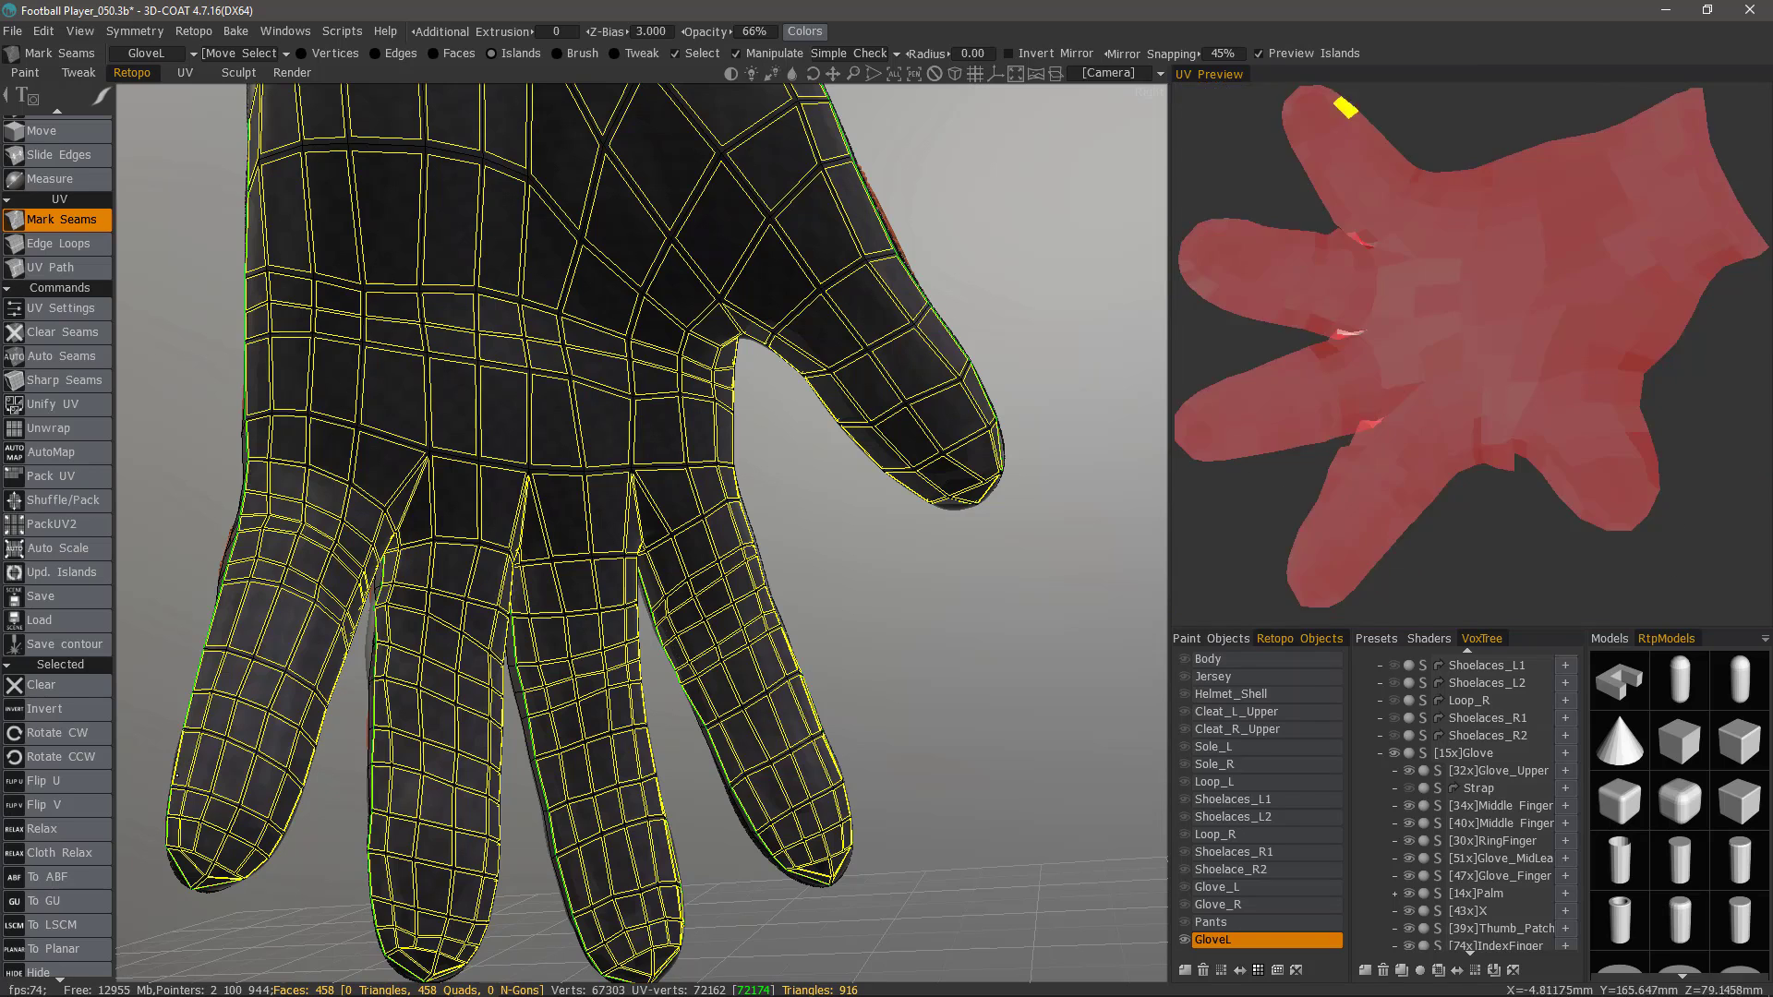
scroll(64, 850, "down", 4)
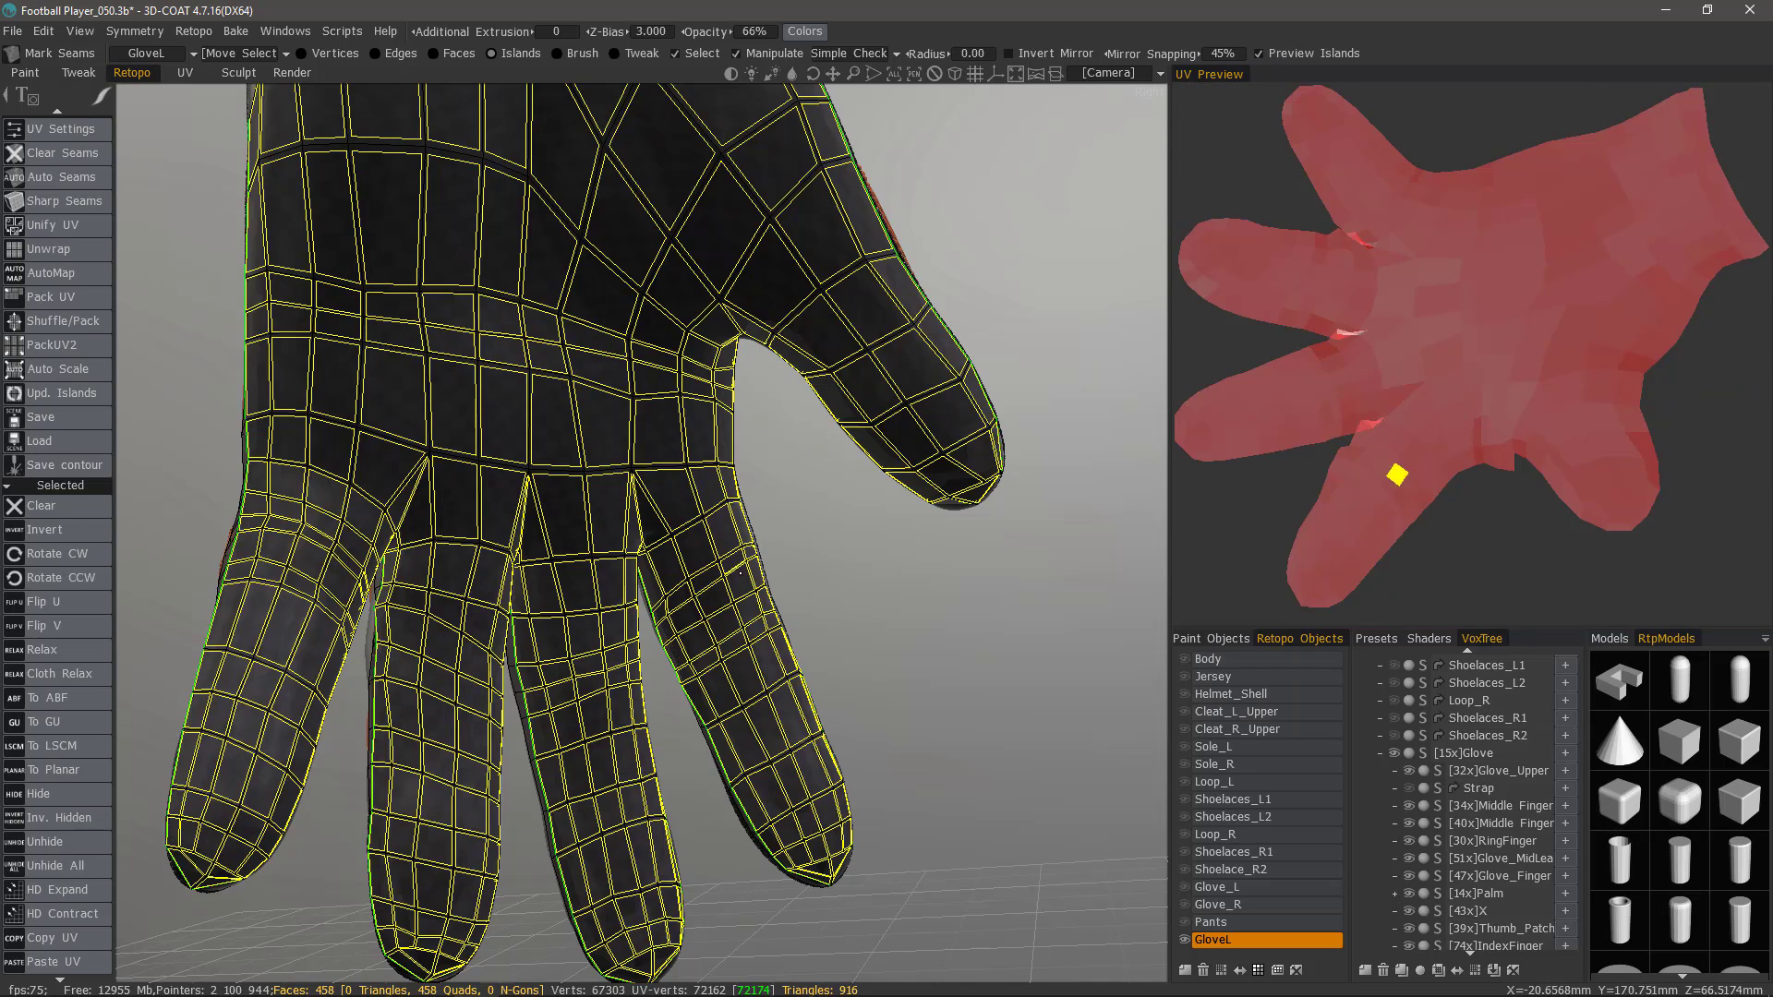
left_click(69, 673)
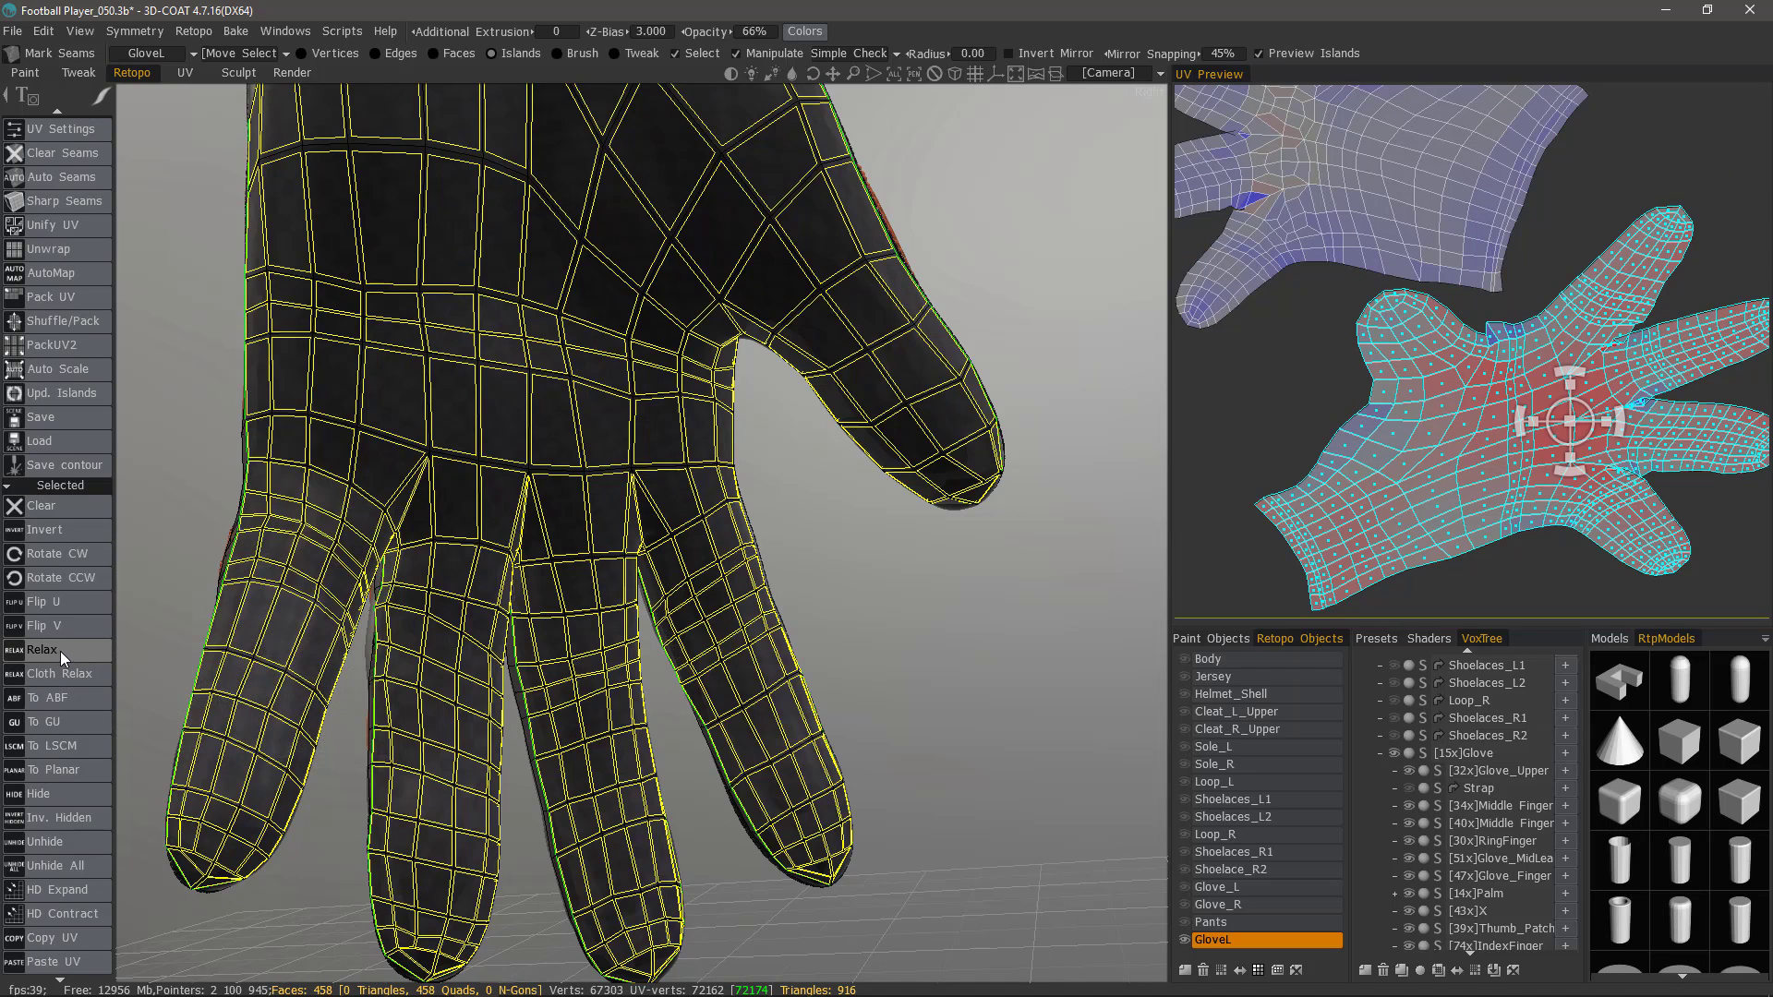
left_click(62, 651)
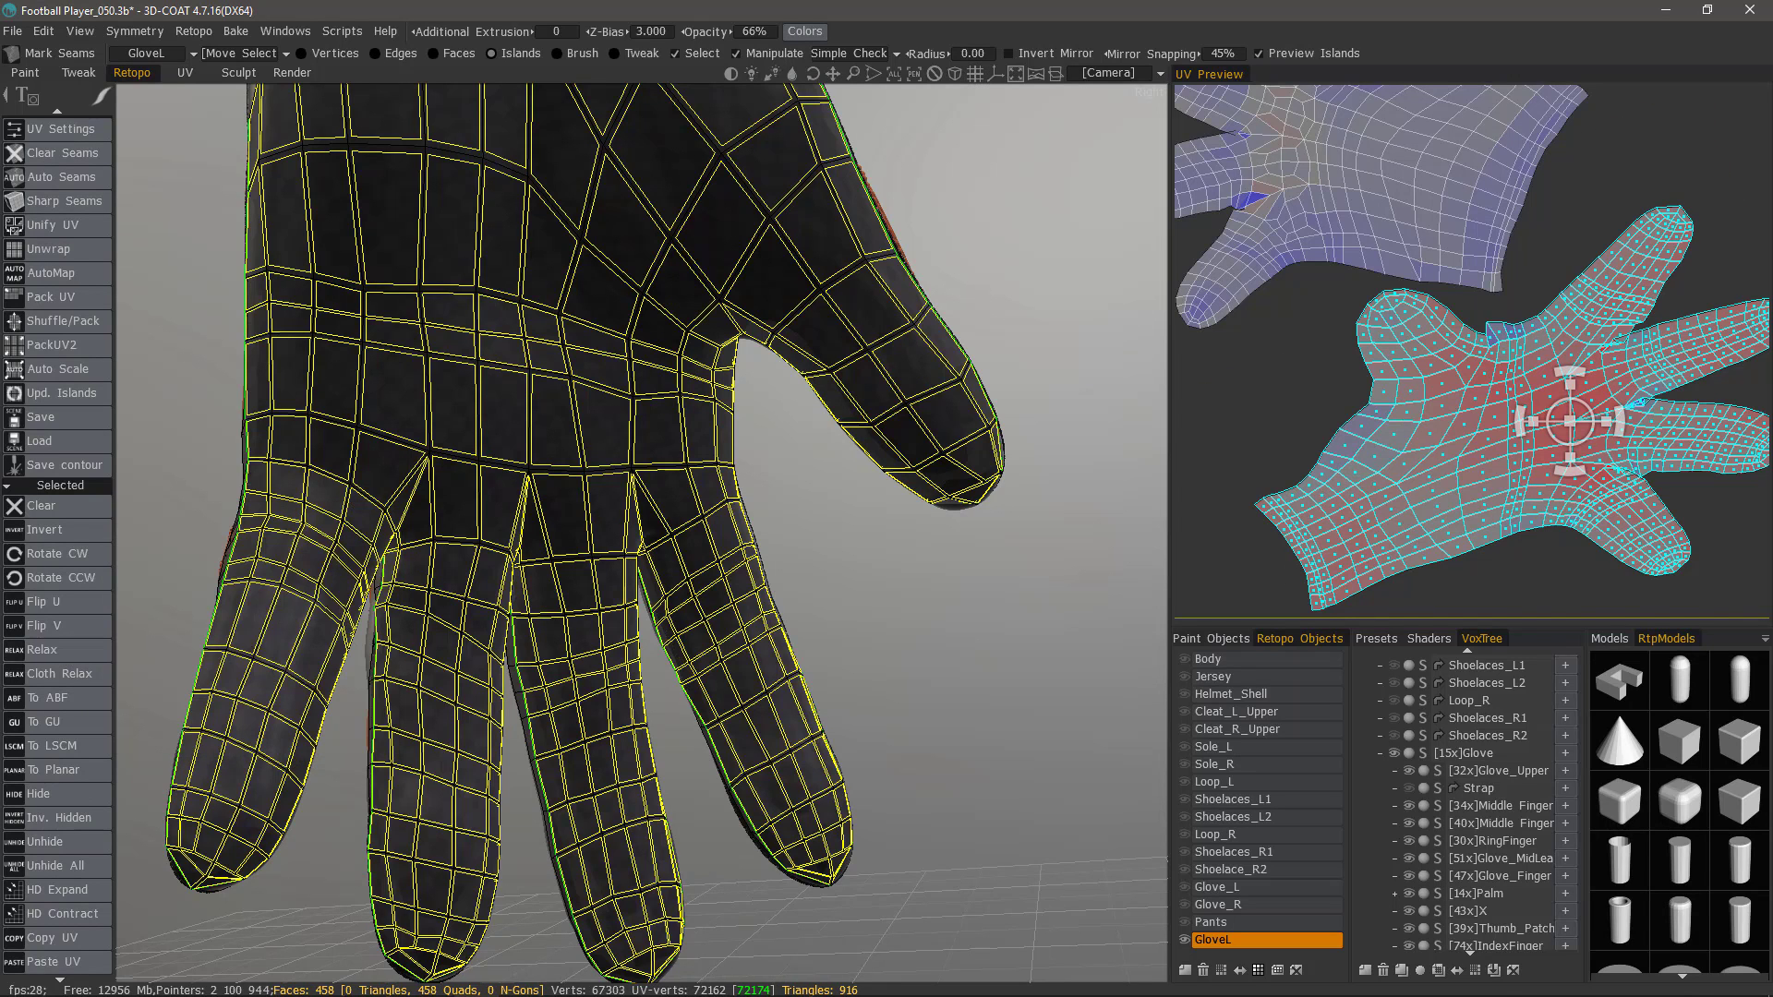
Examine the faces covered by the palm's UV island on both sides of the glove, clearing and reselecting the island in the UV Preview.
right_click_drag(878, 581, 803, 471, "alt")
middle_click_drag(803, 471, 885, 537, "alt")
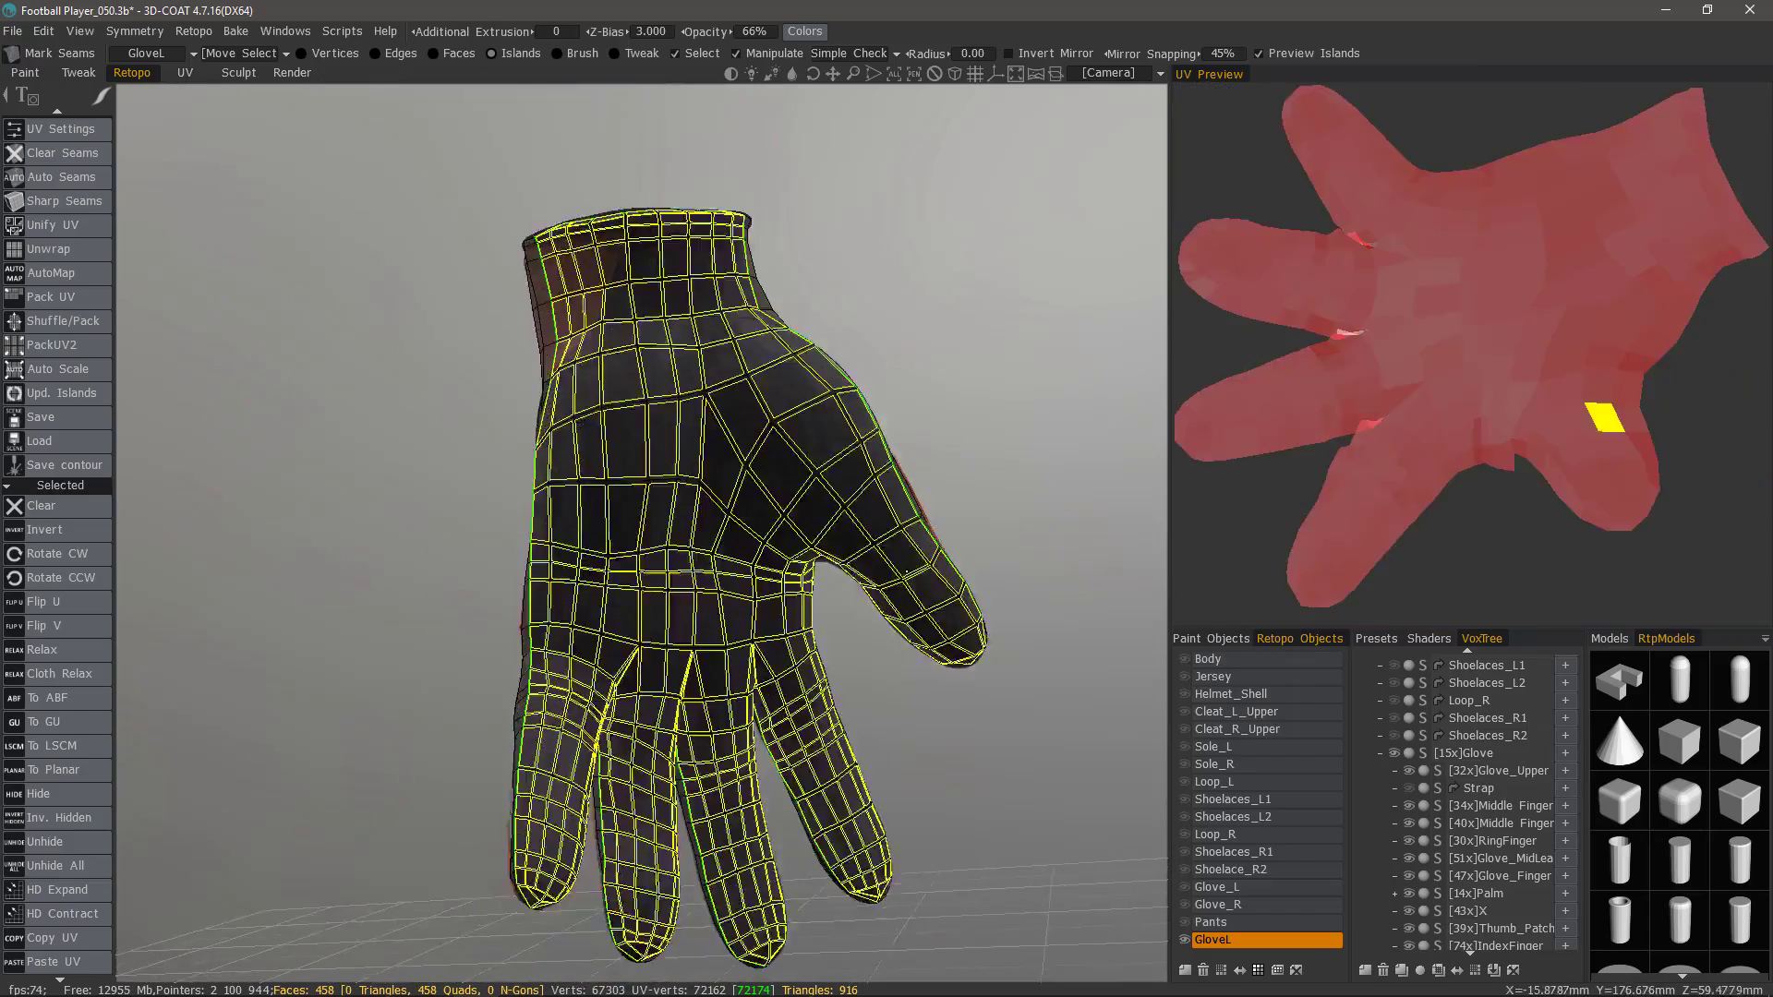
right_click_drag(885, 536, 881, 558, "alt")
middle_click_drag(881, 558, 776, 517, "alt")
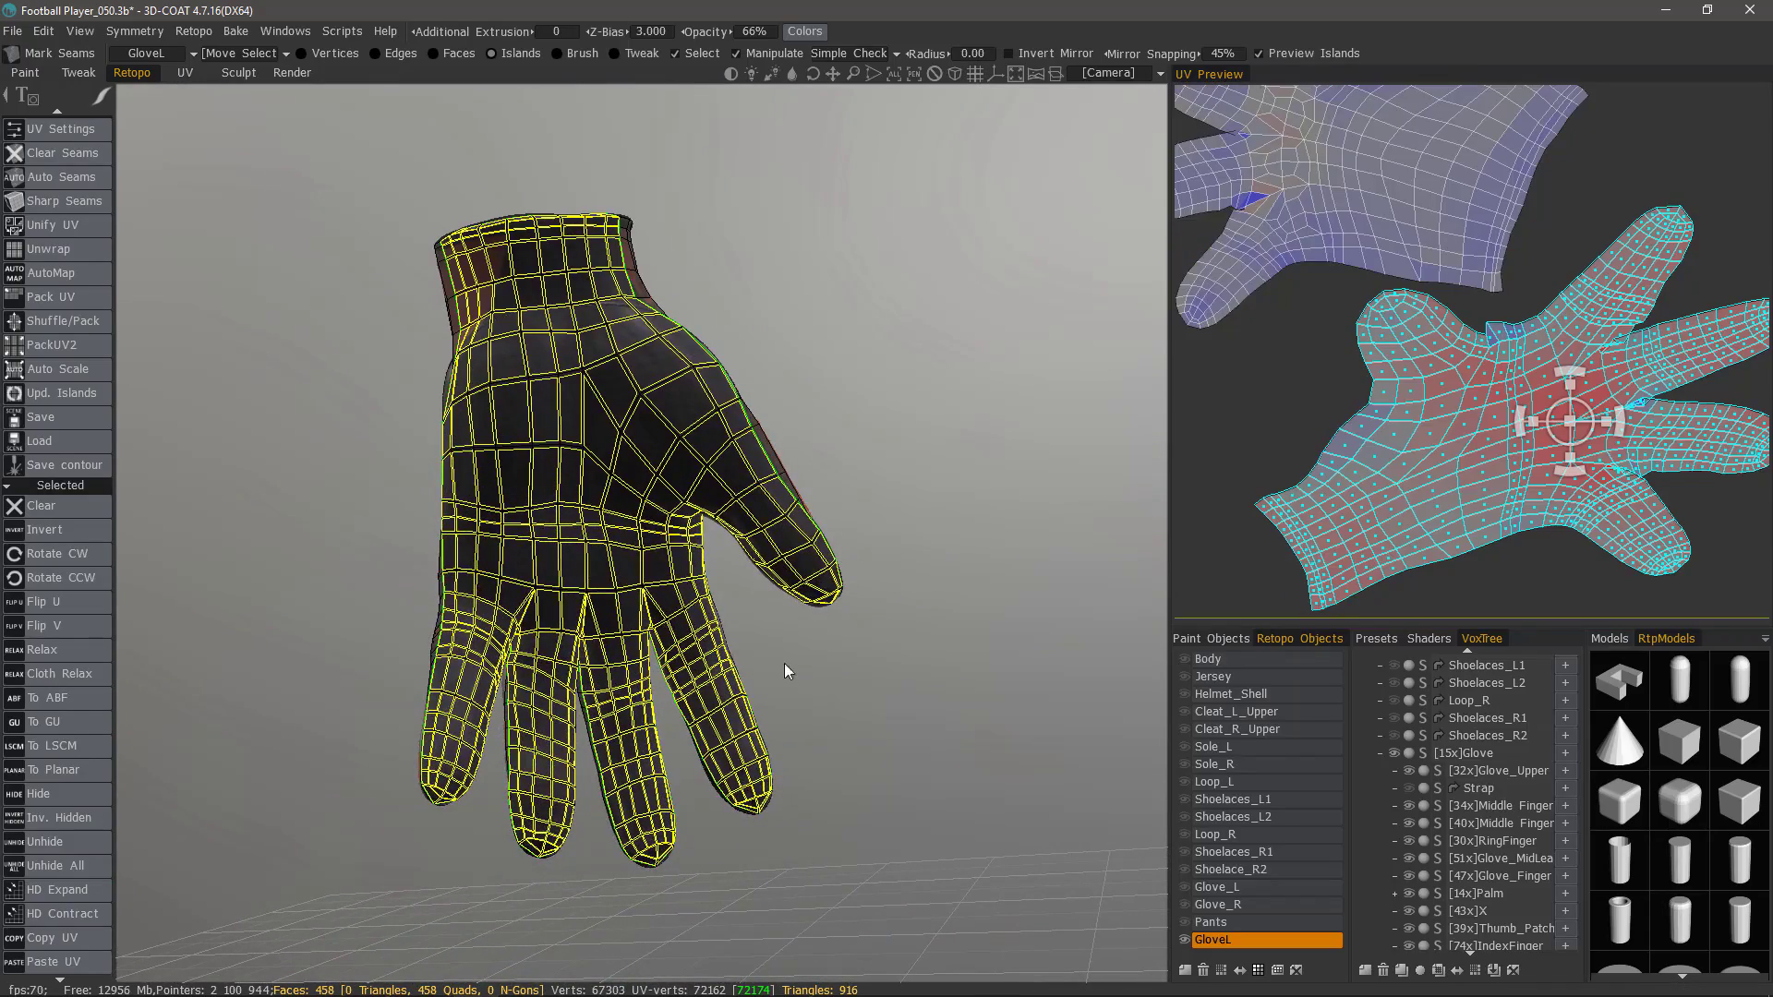
left_click_drag(422, 320, 665, 494, "alt")
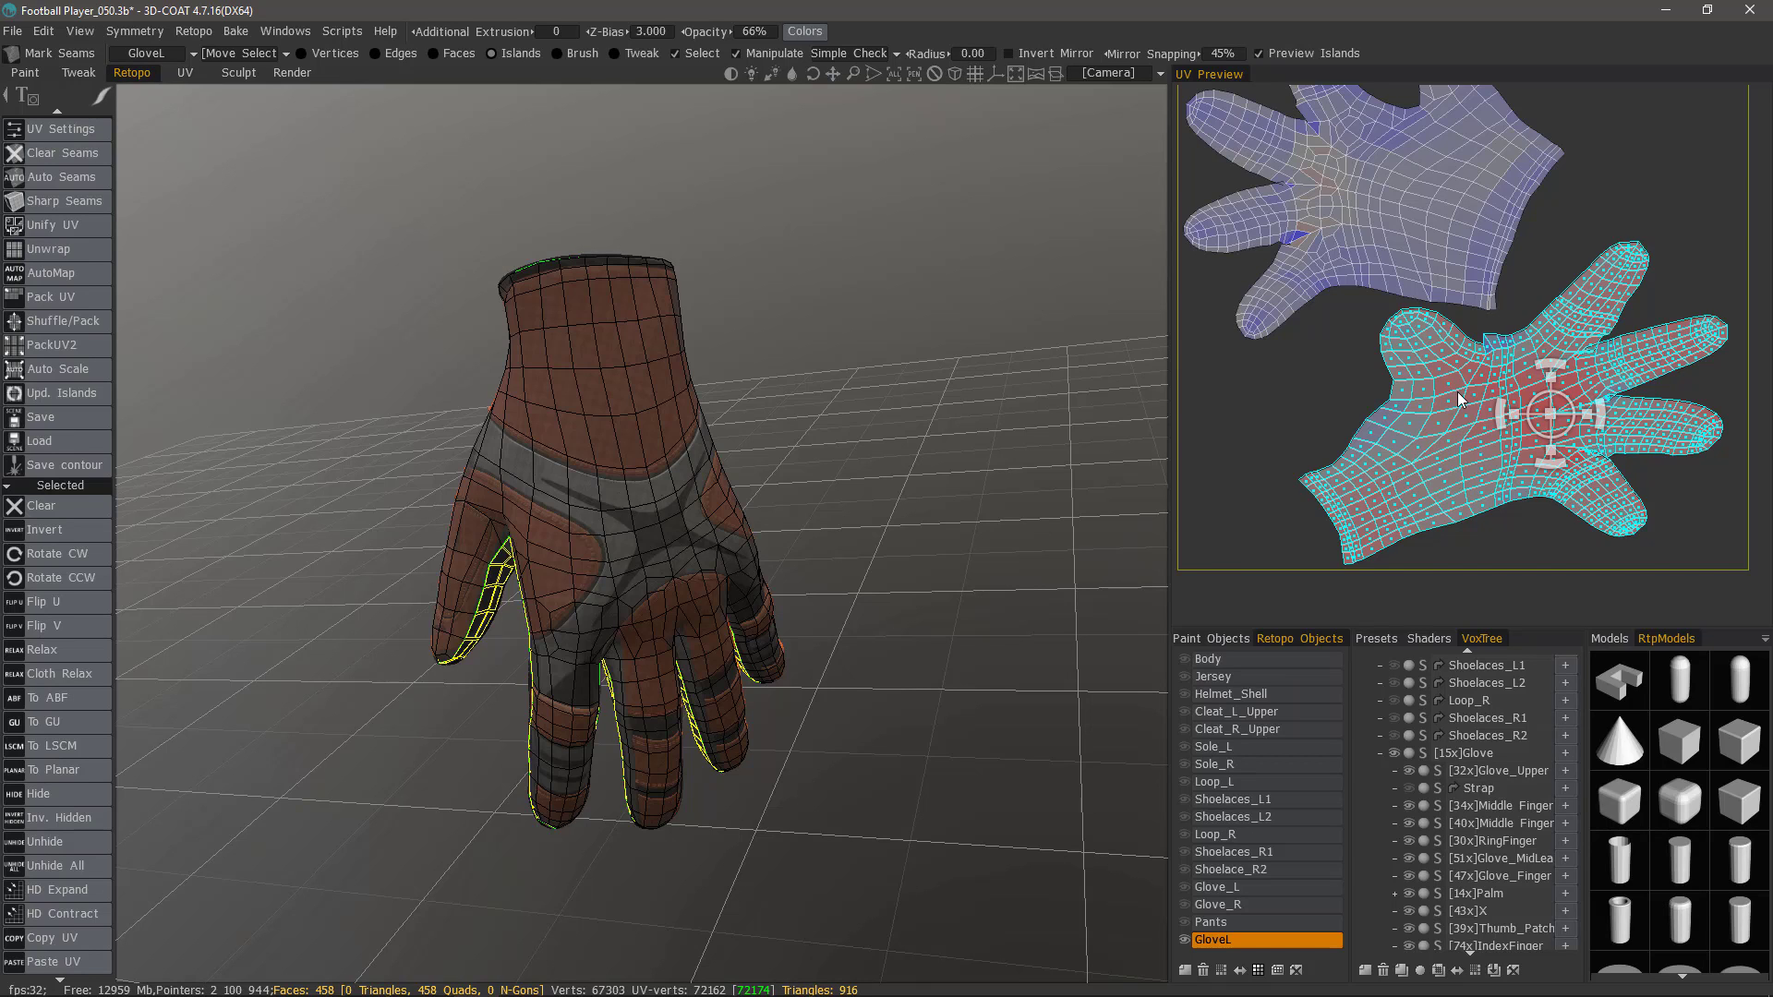
key("ctrl+d")
left_click(1477, 420, "ctrl")
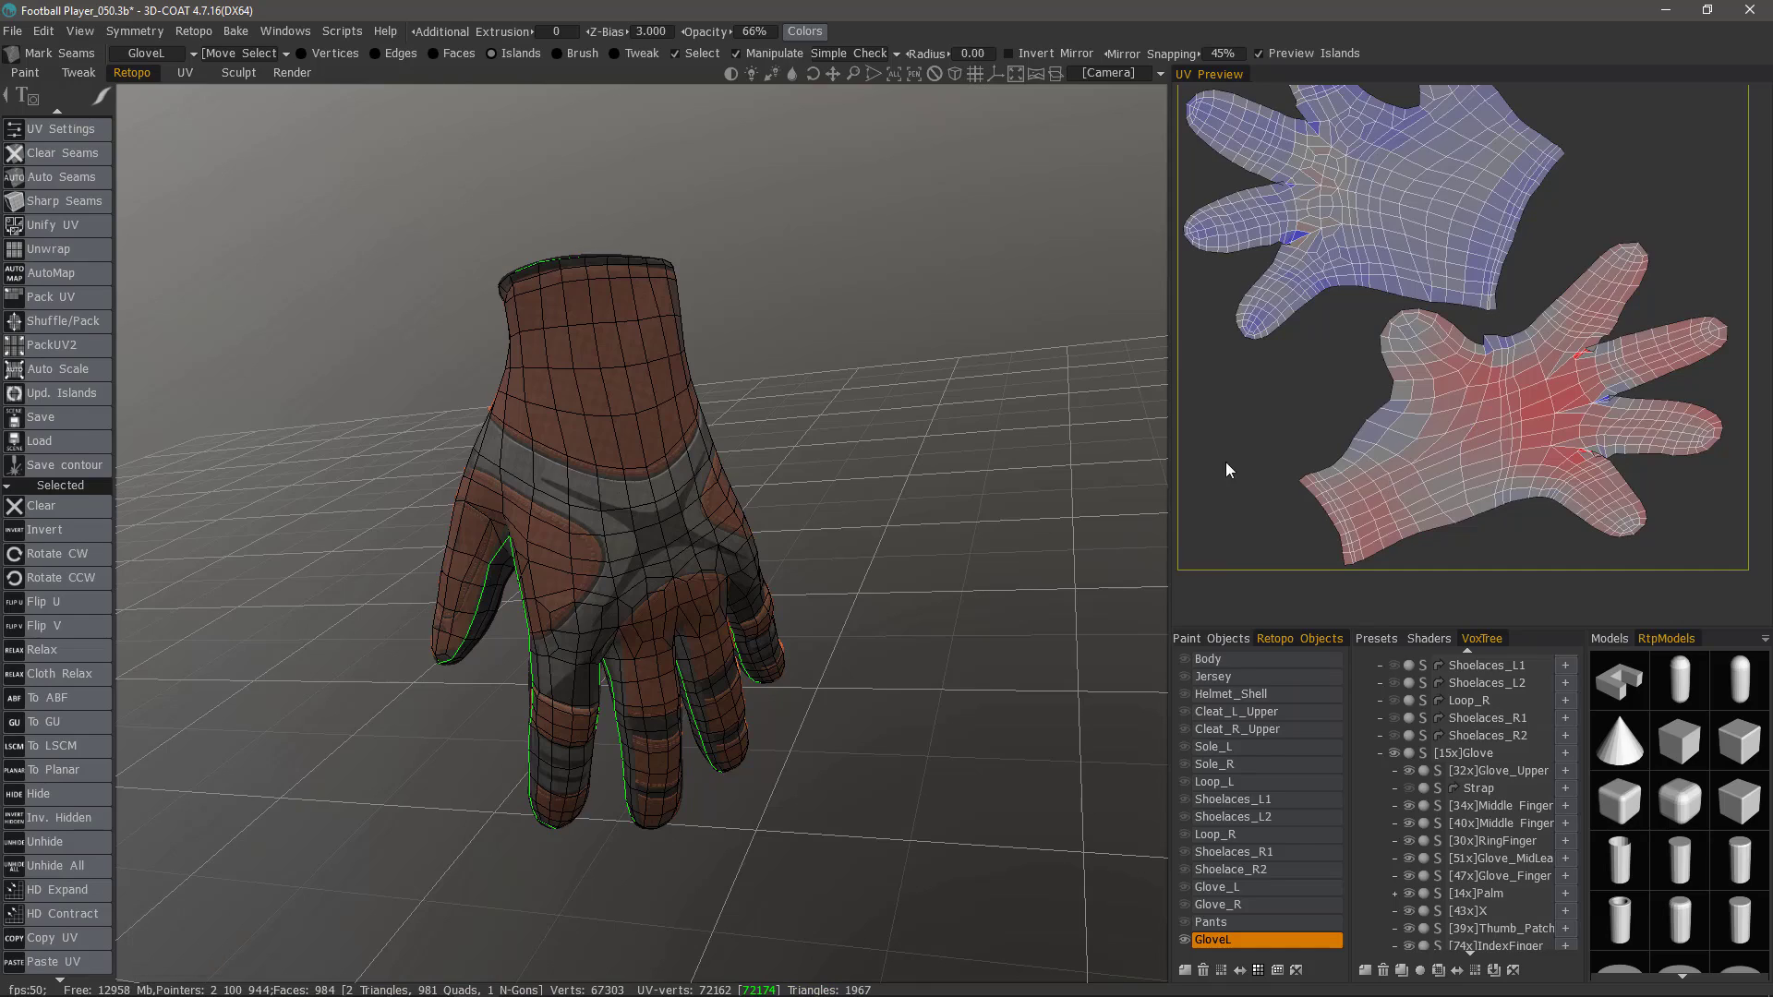
left_click(1449, 431)
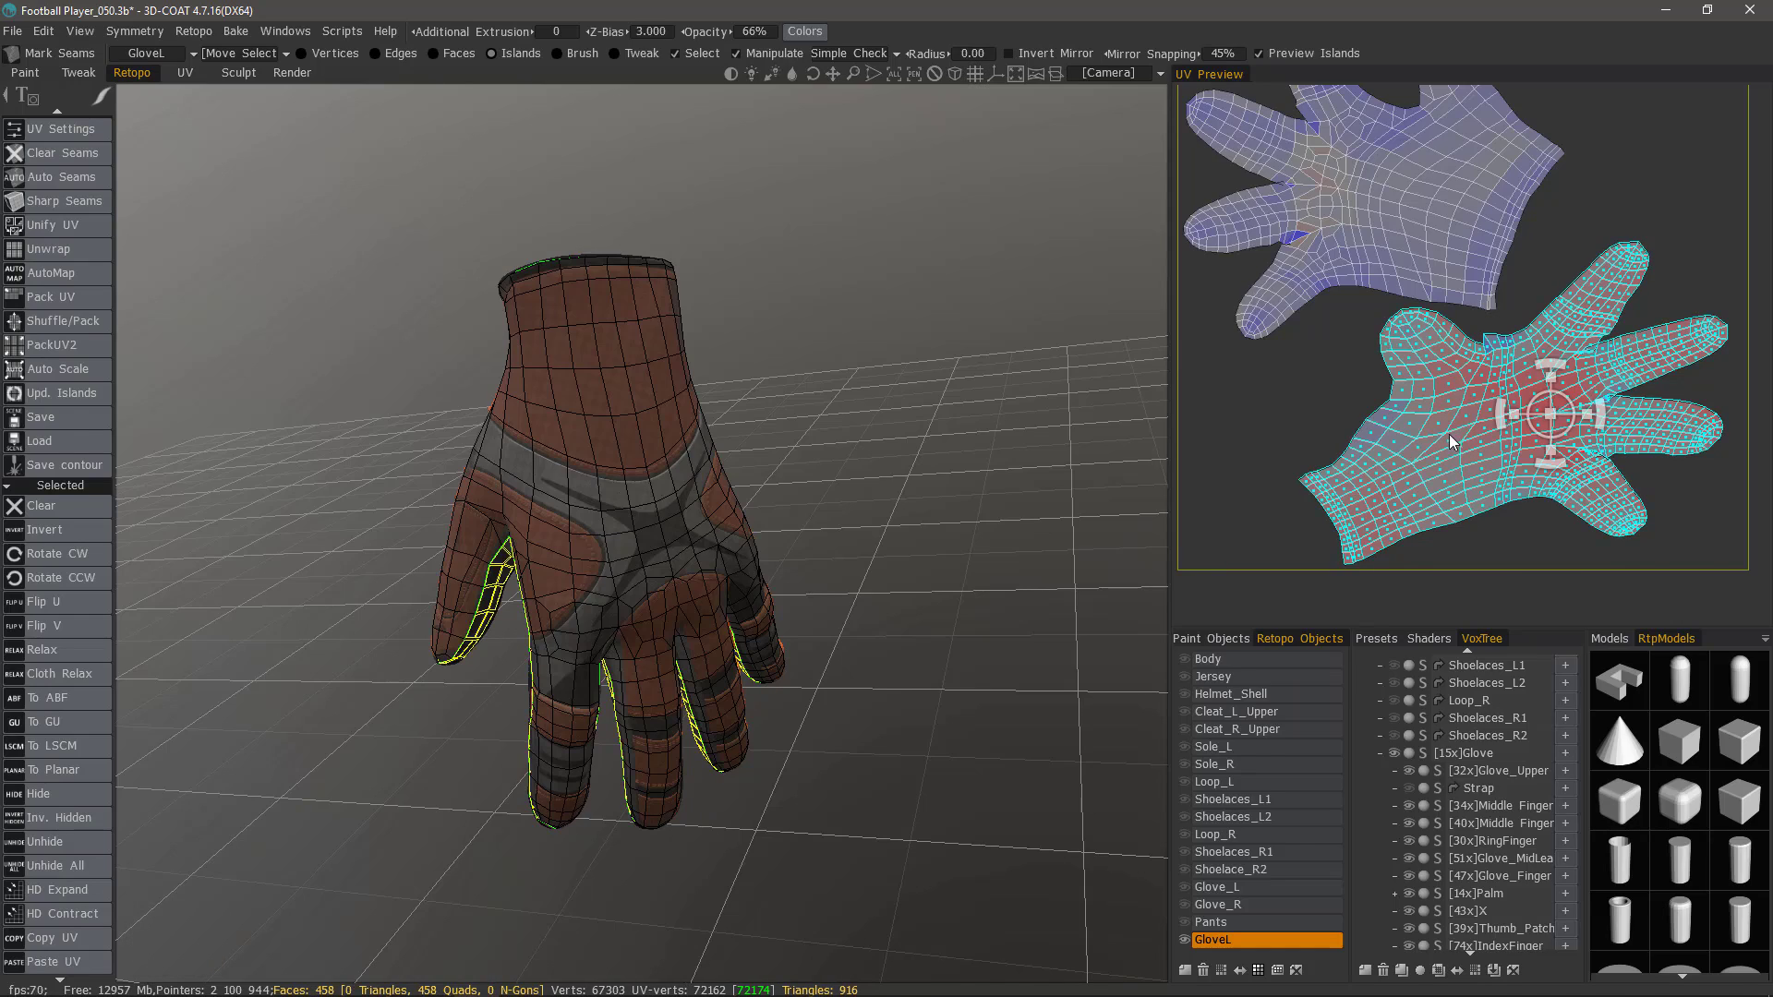
left_click_drag(591, 517, 551, 521)
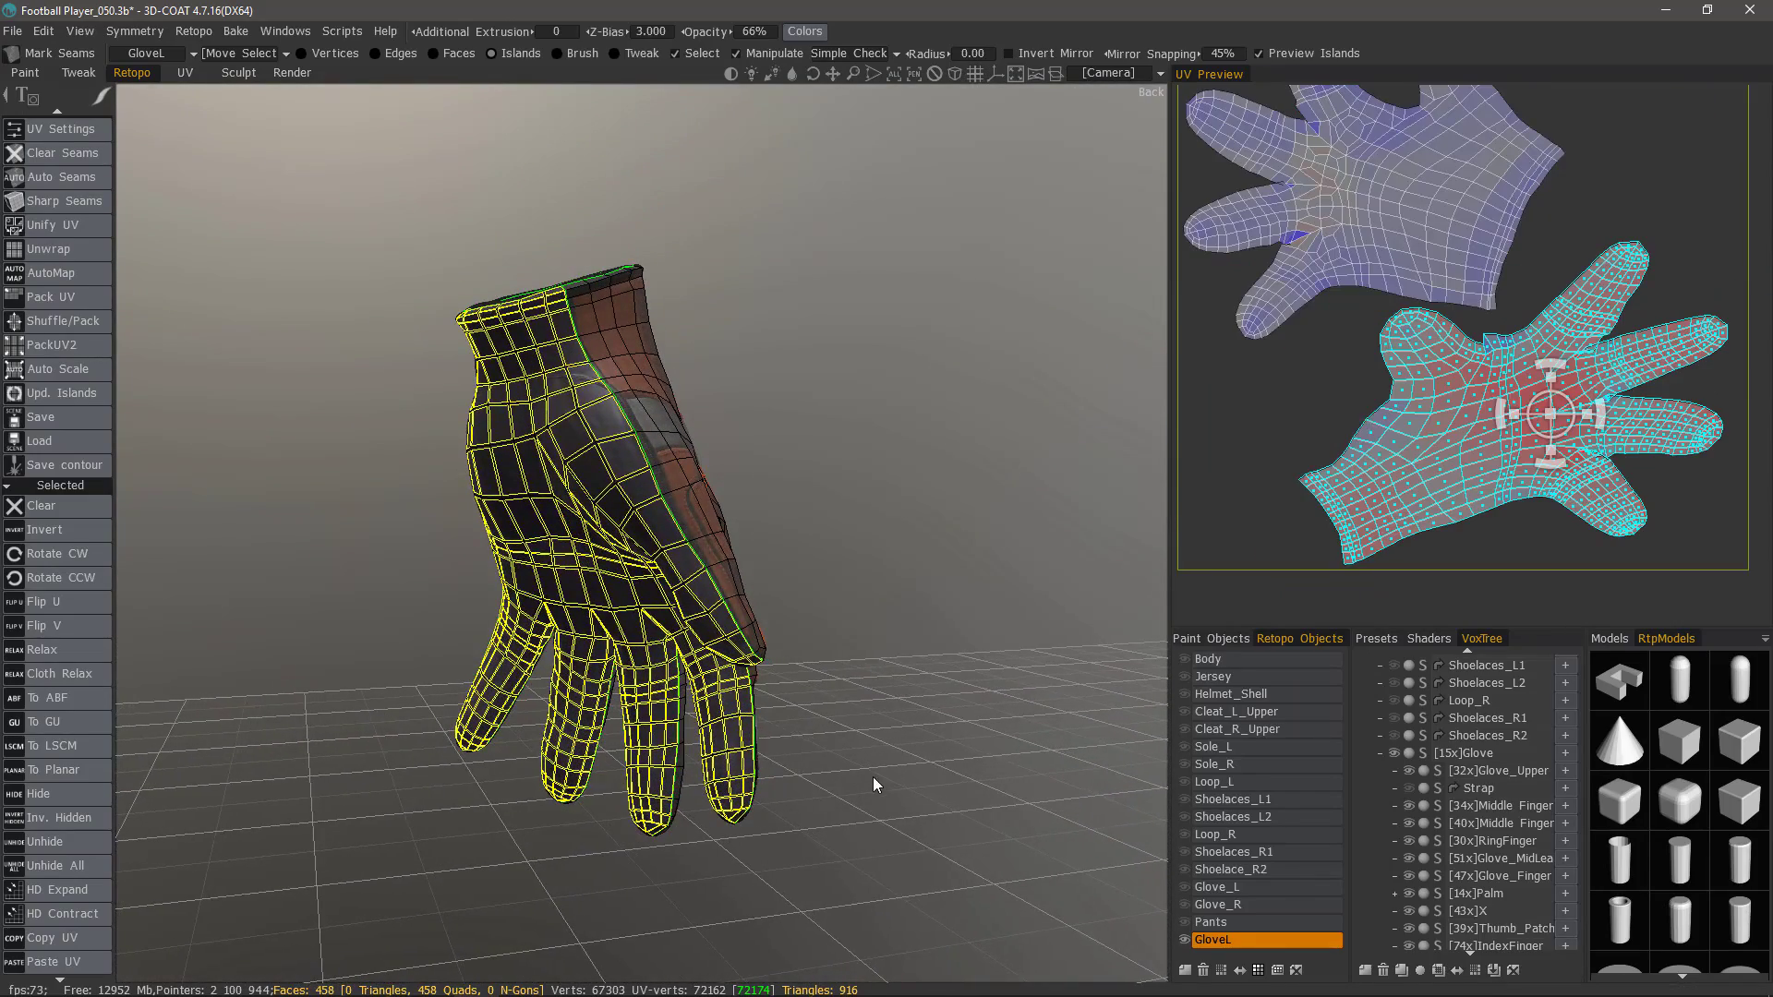
left_click(1435, 452, "ctrl")
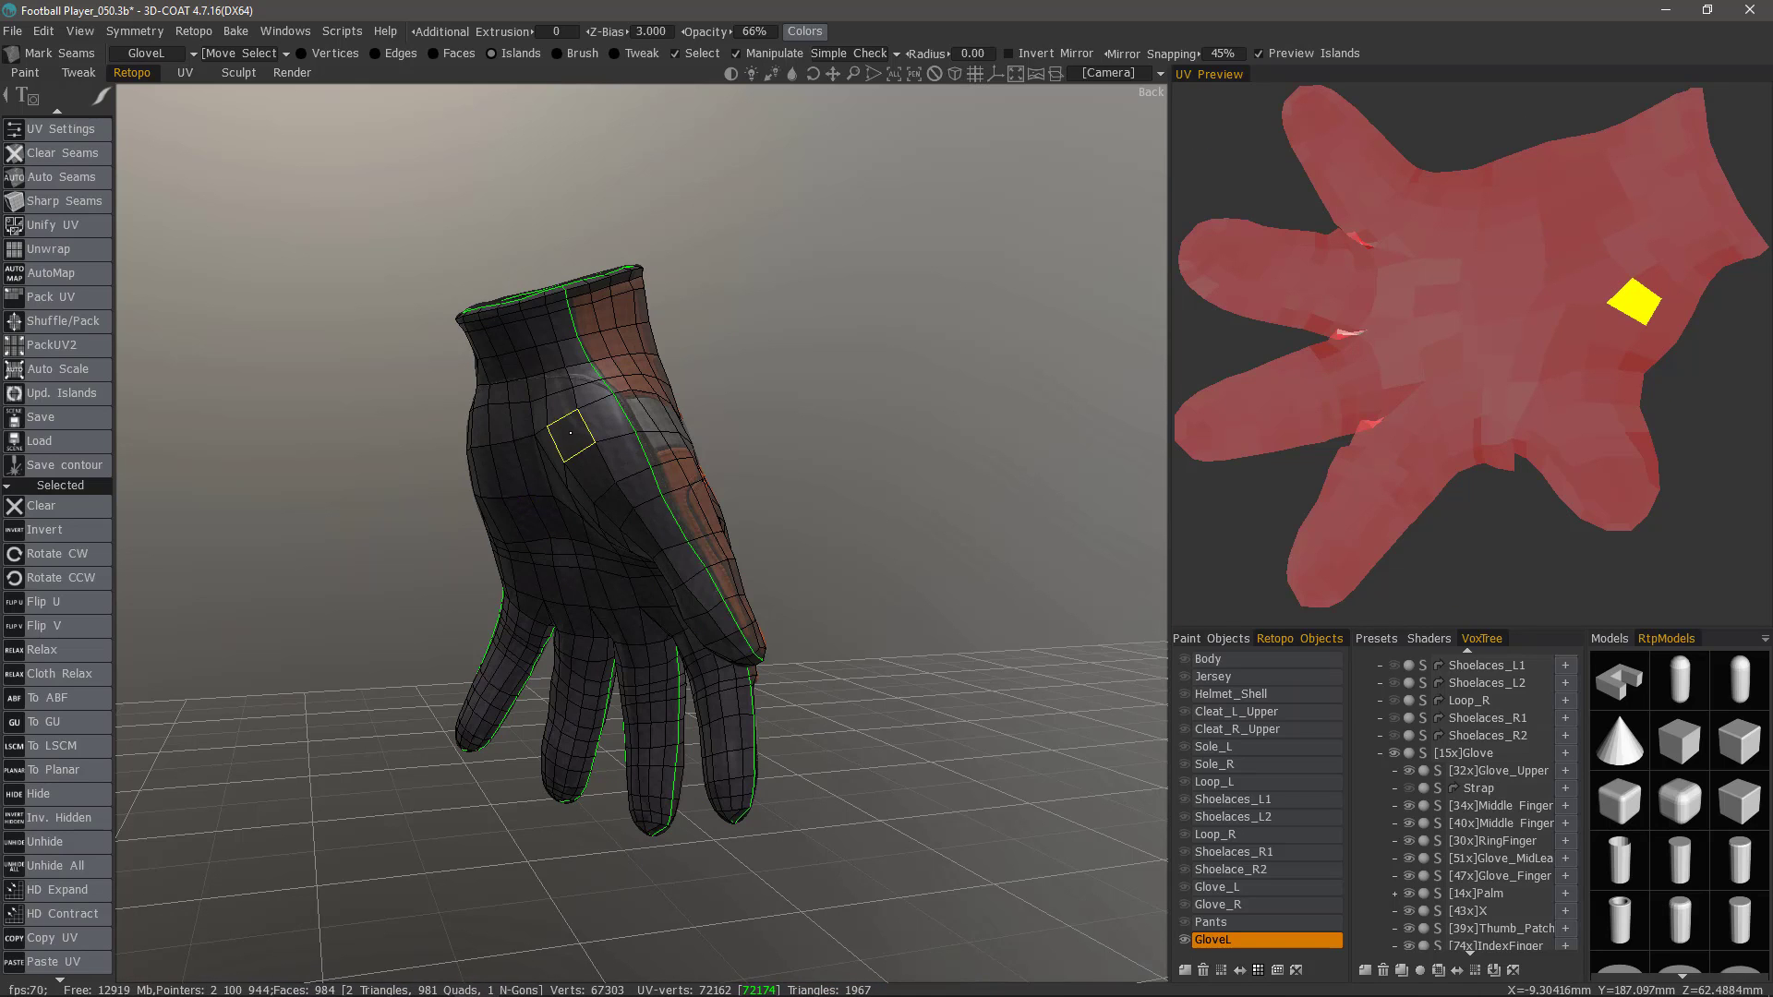
Locate the palm and back-of-hand UV islands by selecting their faces on the glove mesh, clearing each selection.
left_click(569, 434)
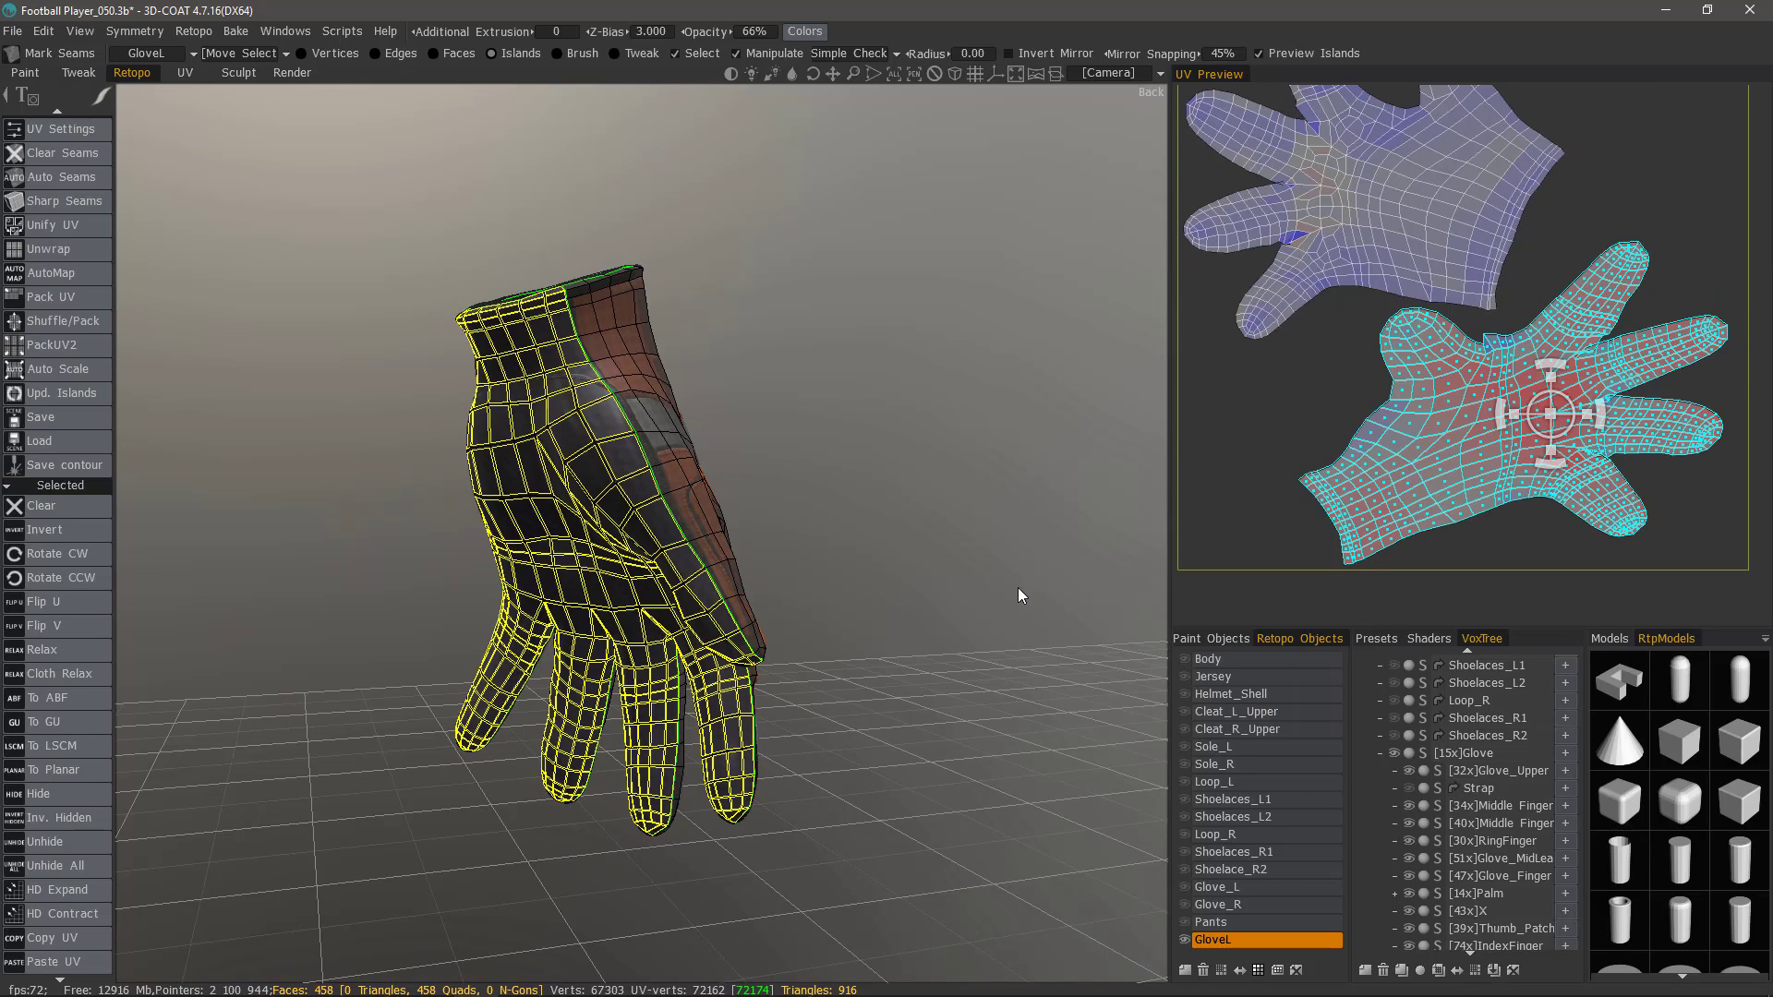
left_click_drag(1016, 594, 1108, 434)
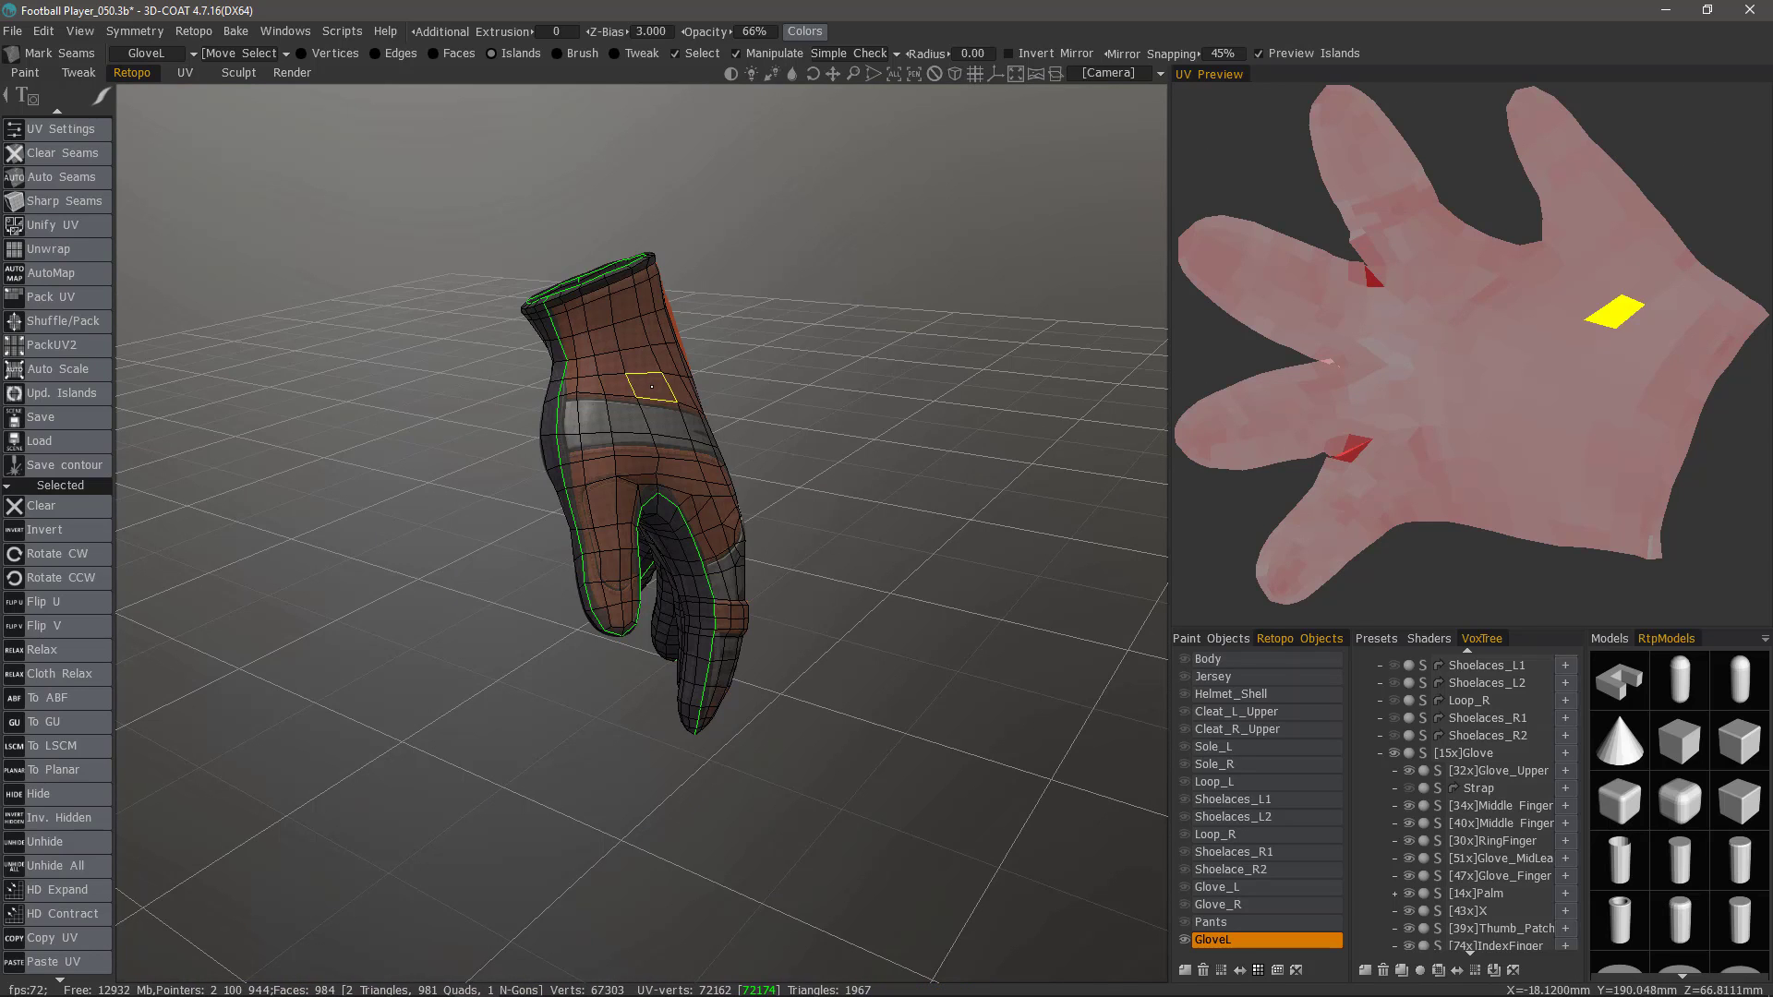
left_click(648, 385)
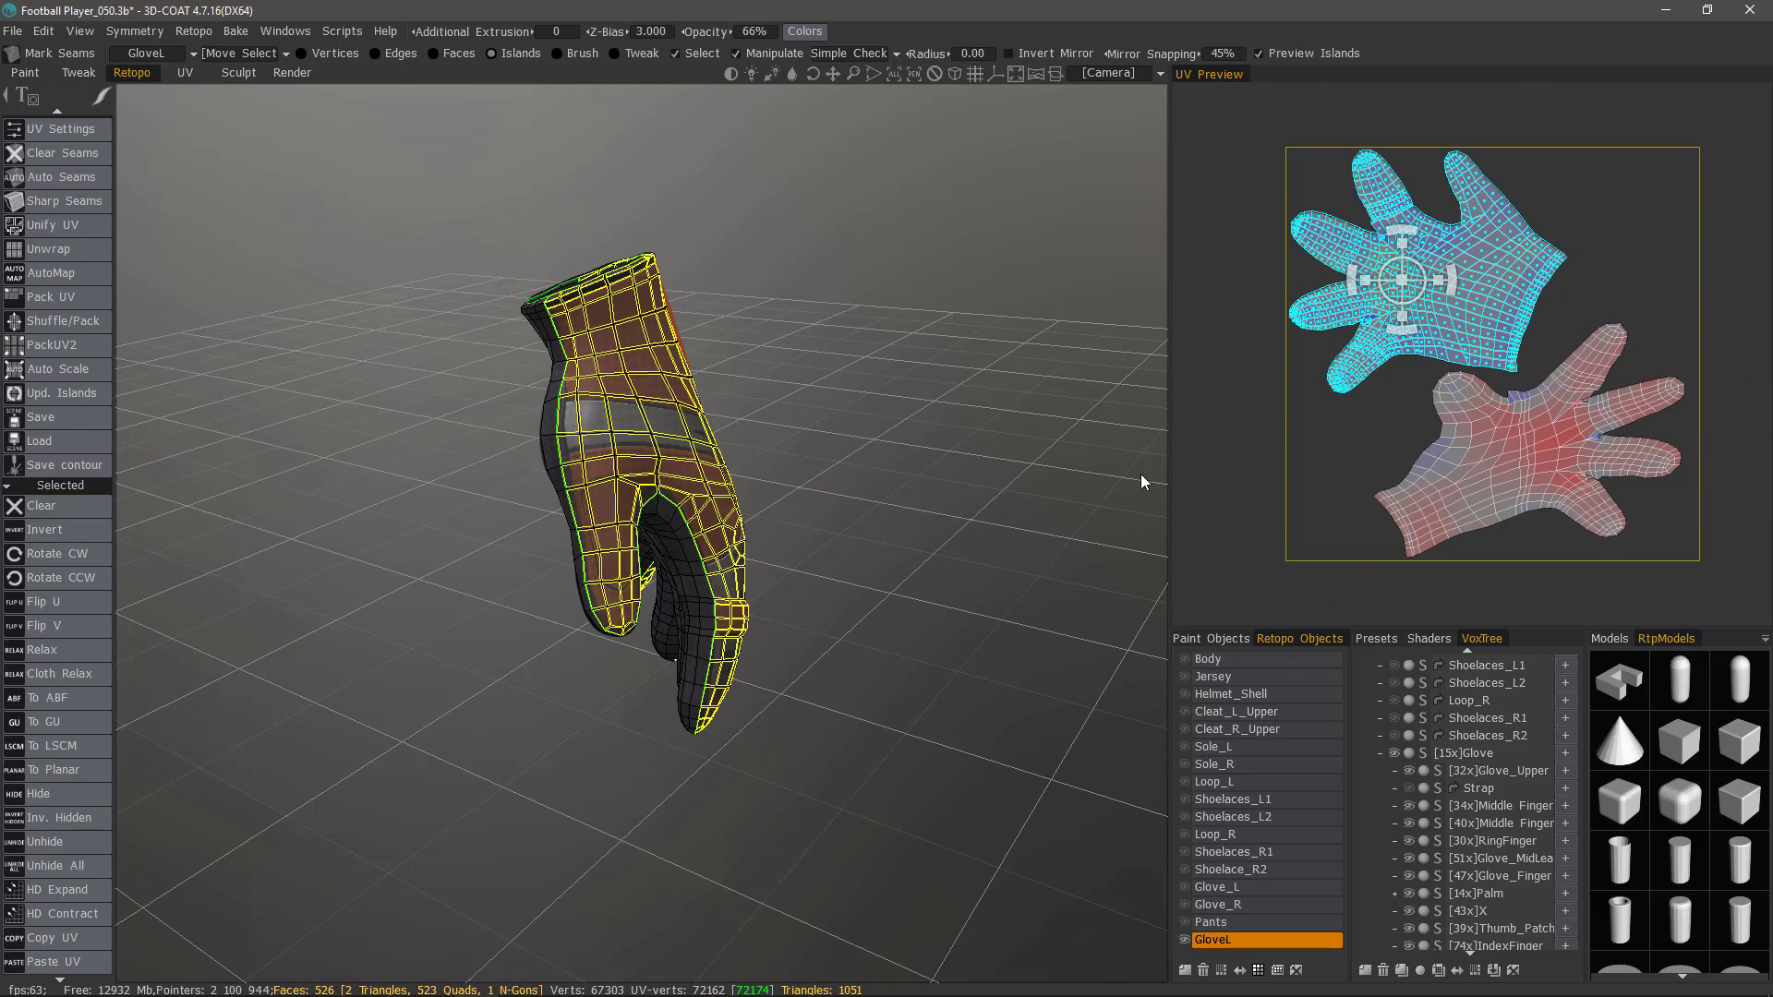
left_click(1477, 301, "ctrl")
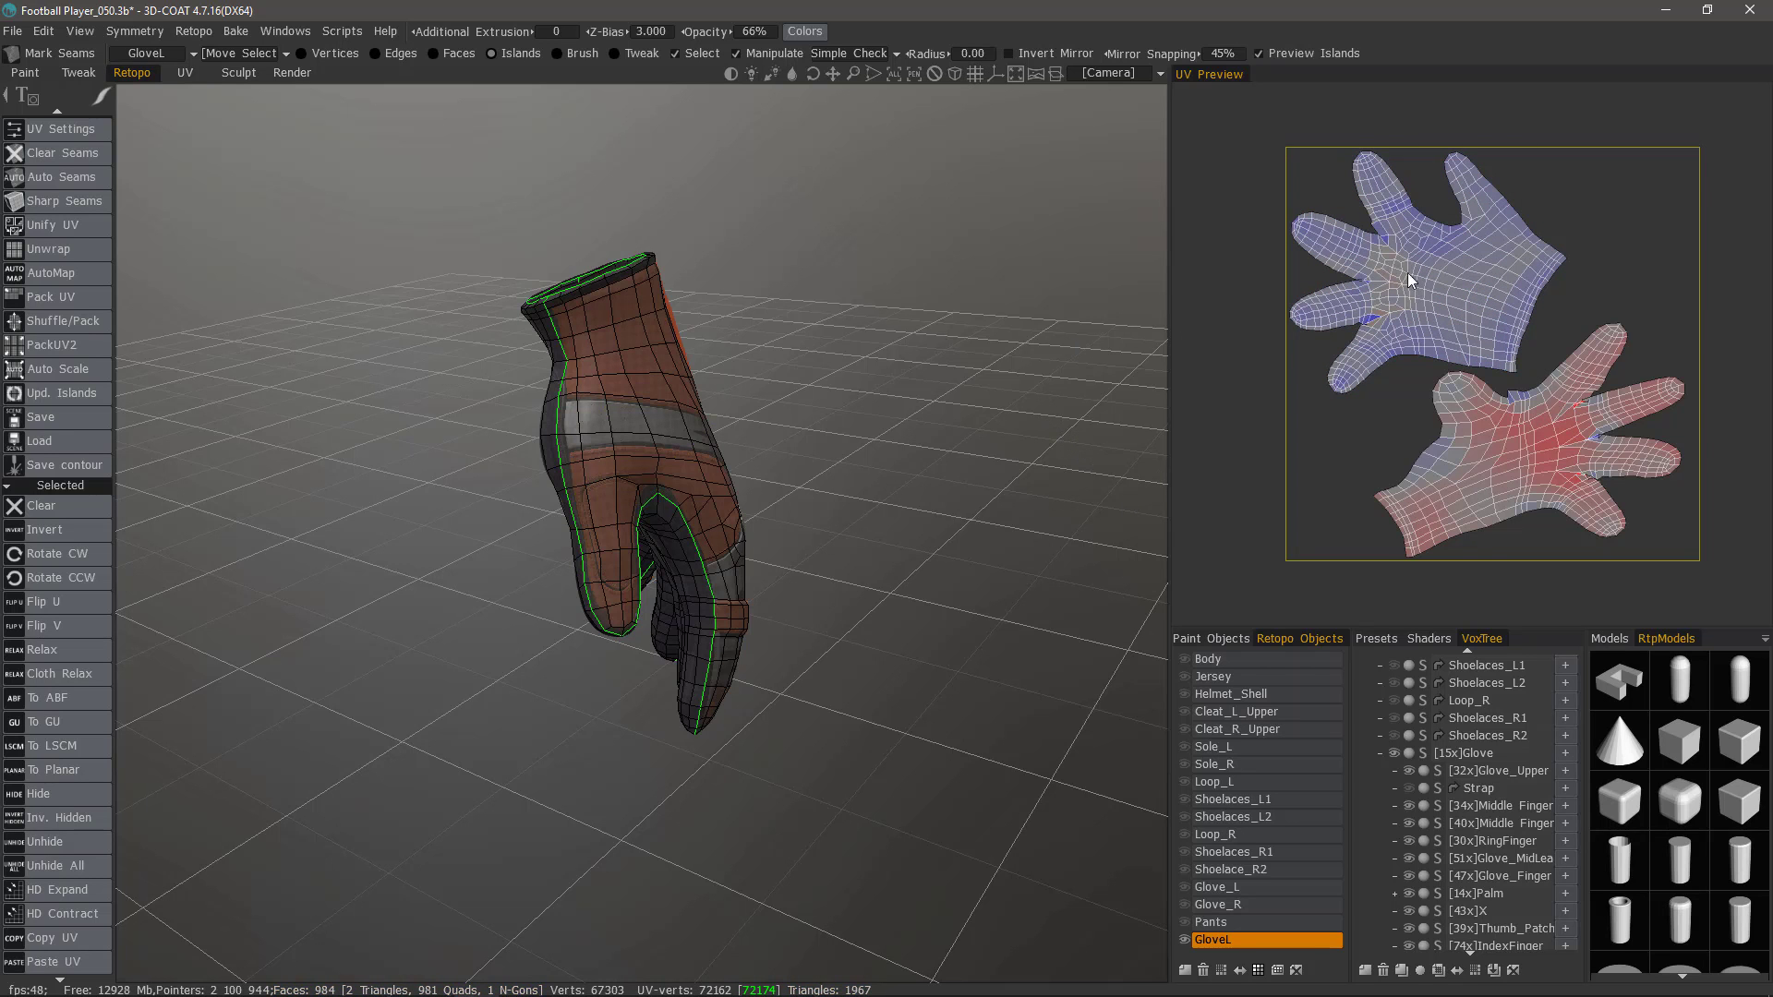
Try copying the palm island's UVs and pasting them onto the back-of-hand island with Paste UV, and clear the selection.
scroll(772, 388, "down", 4)
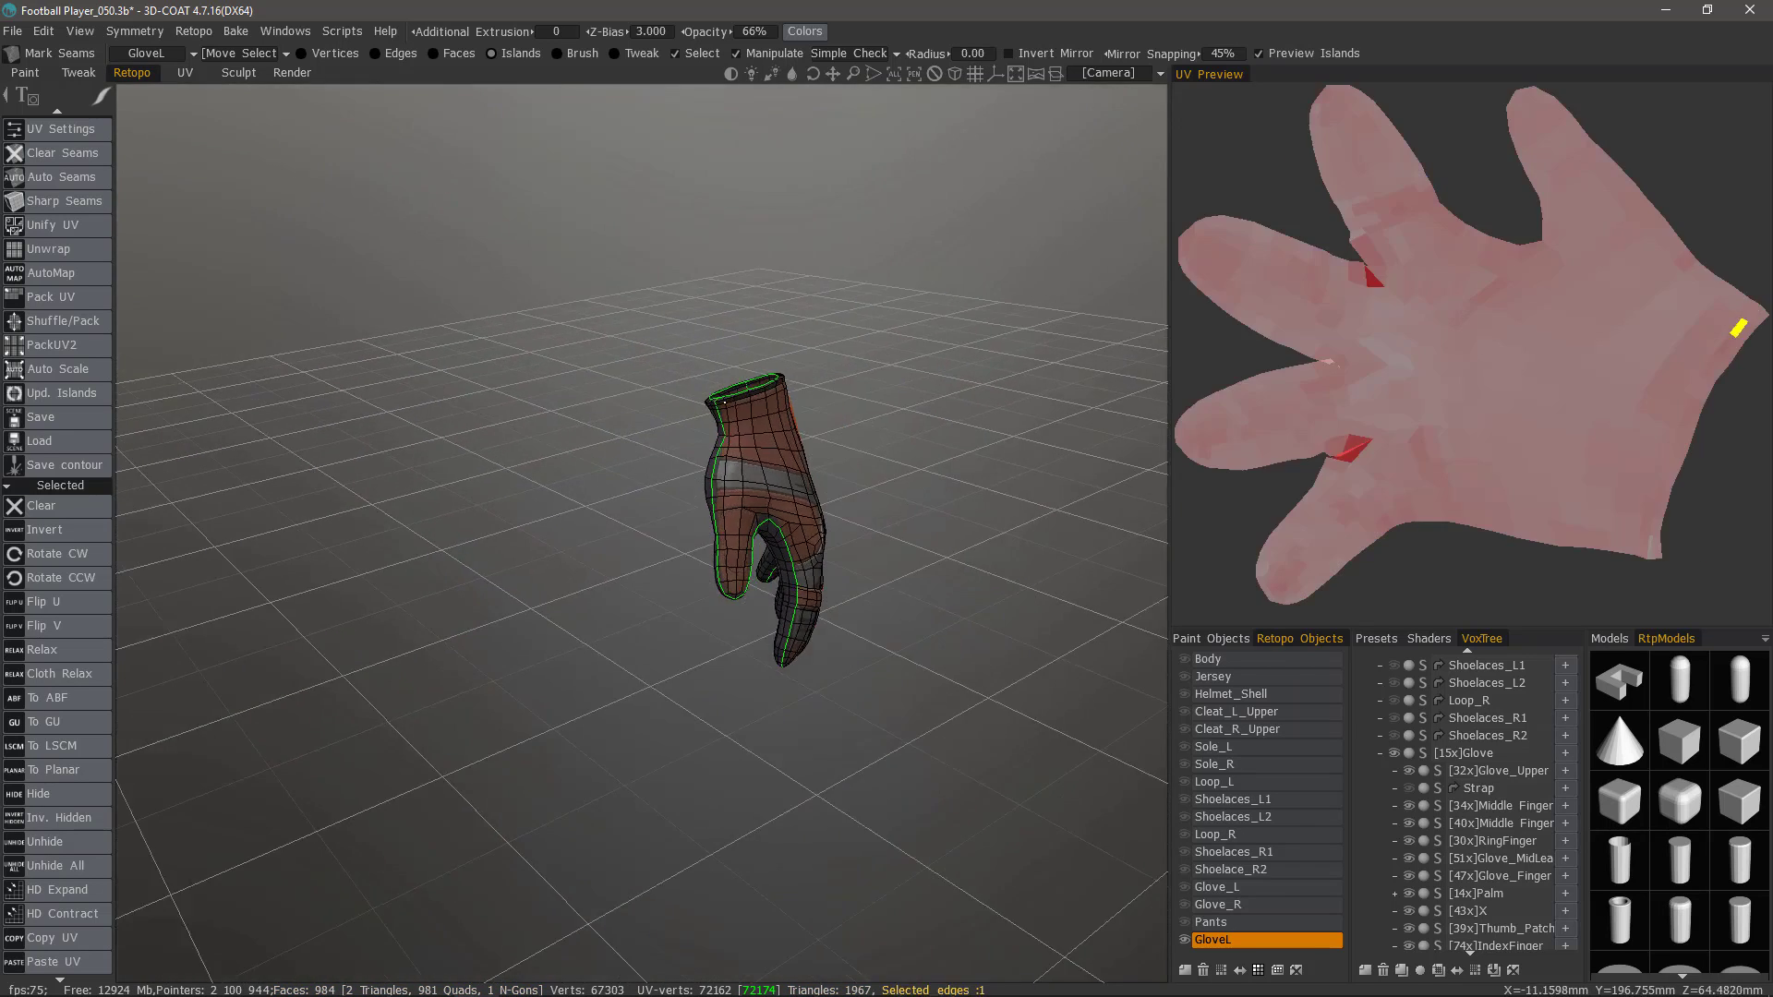
left_click_drag(772, 388, 283, 338, "alt")
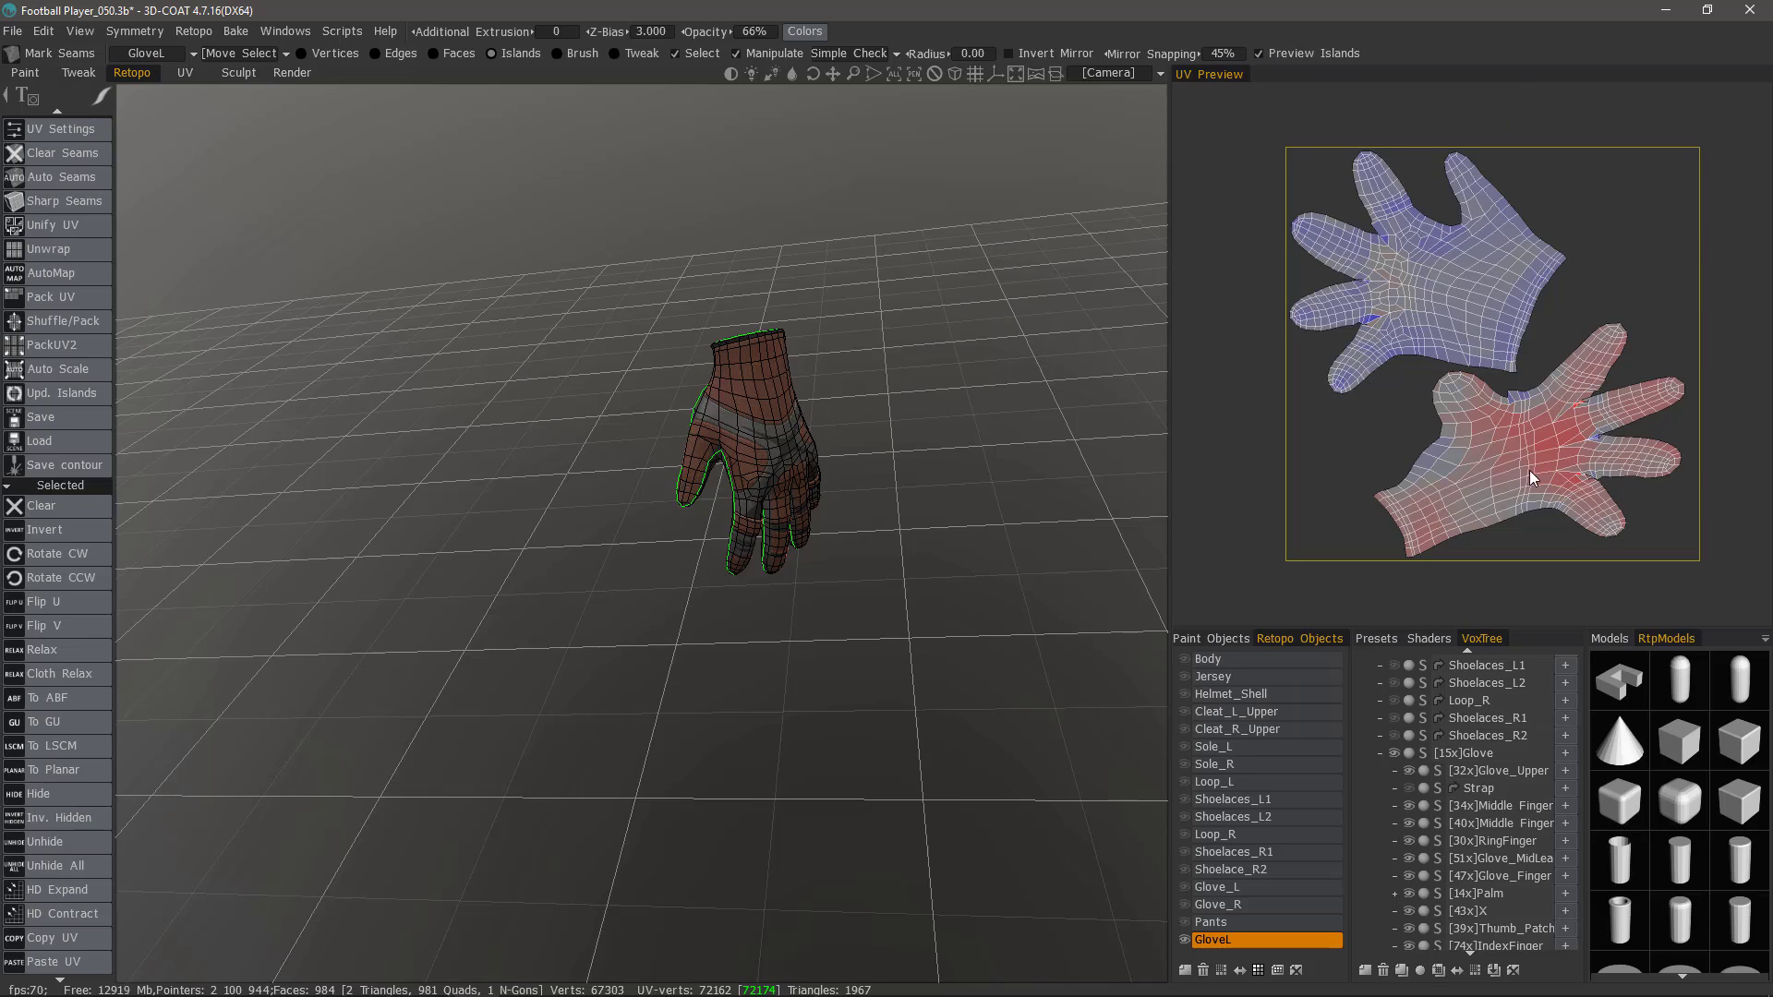
left_click(1568, 448)
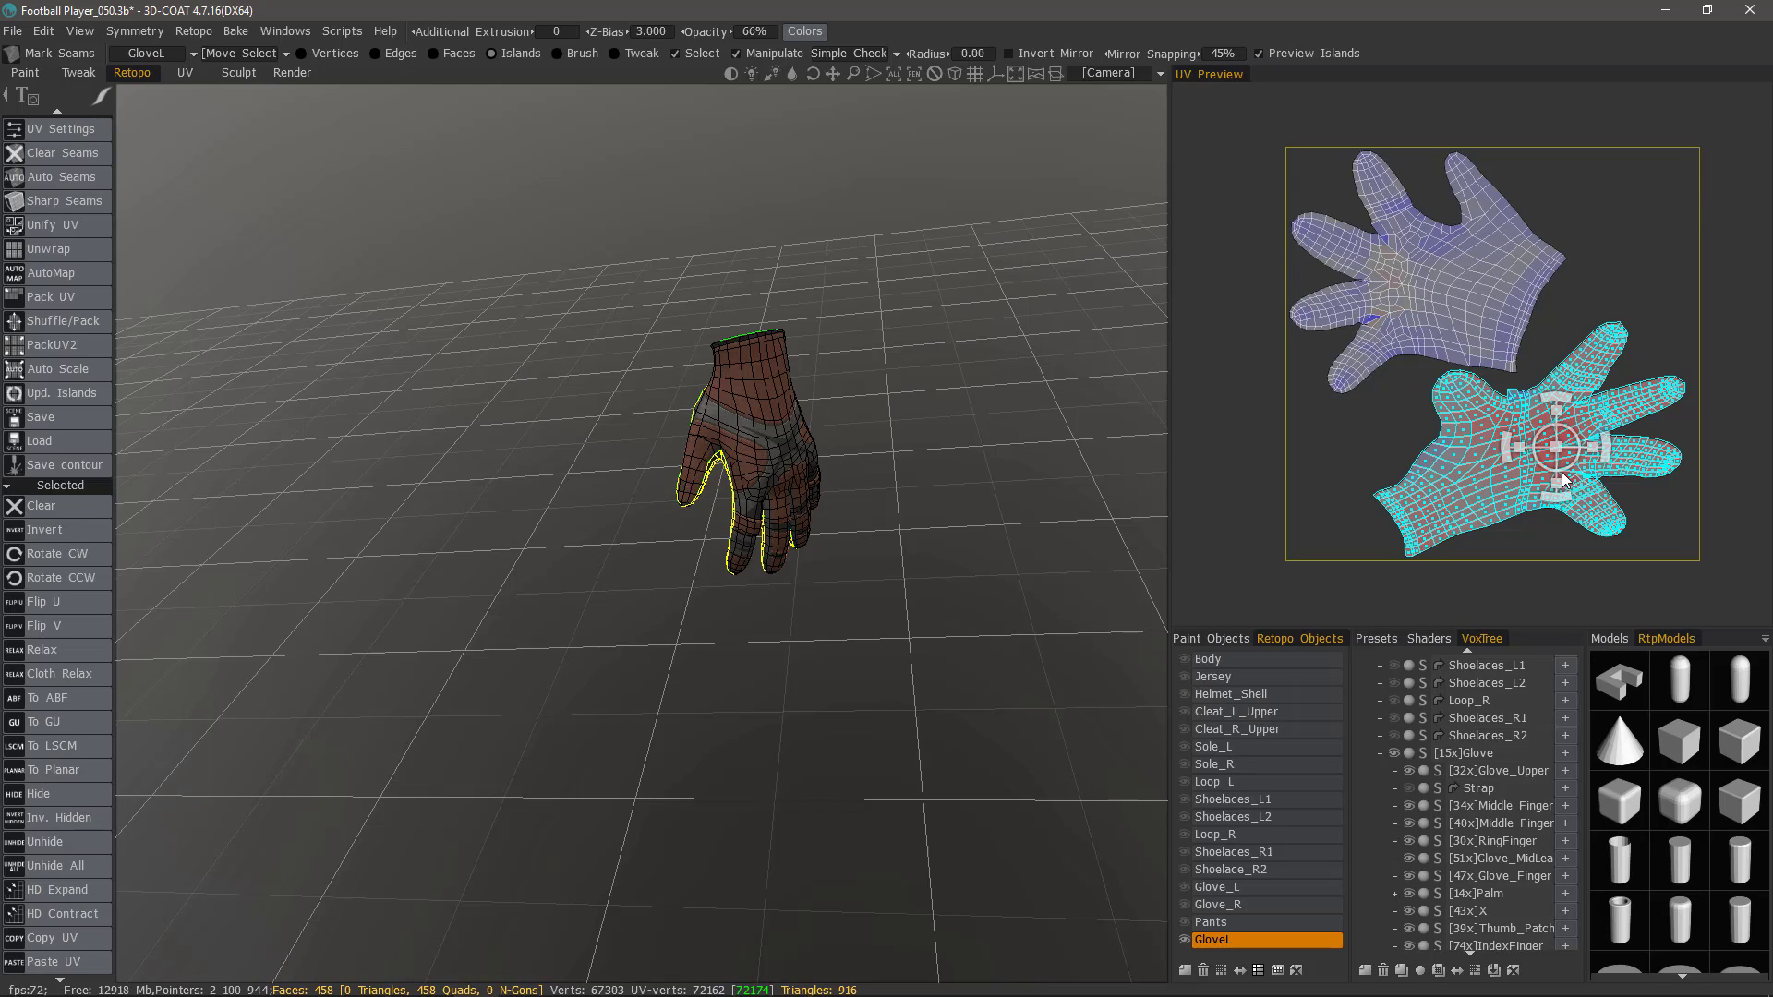
key("ctrl+c")
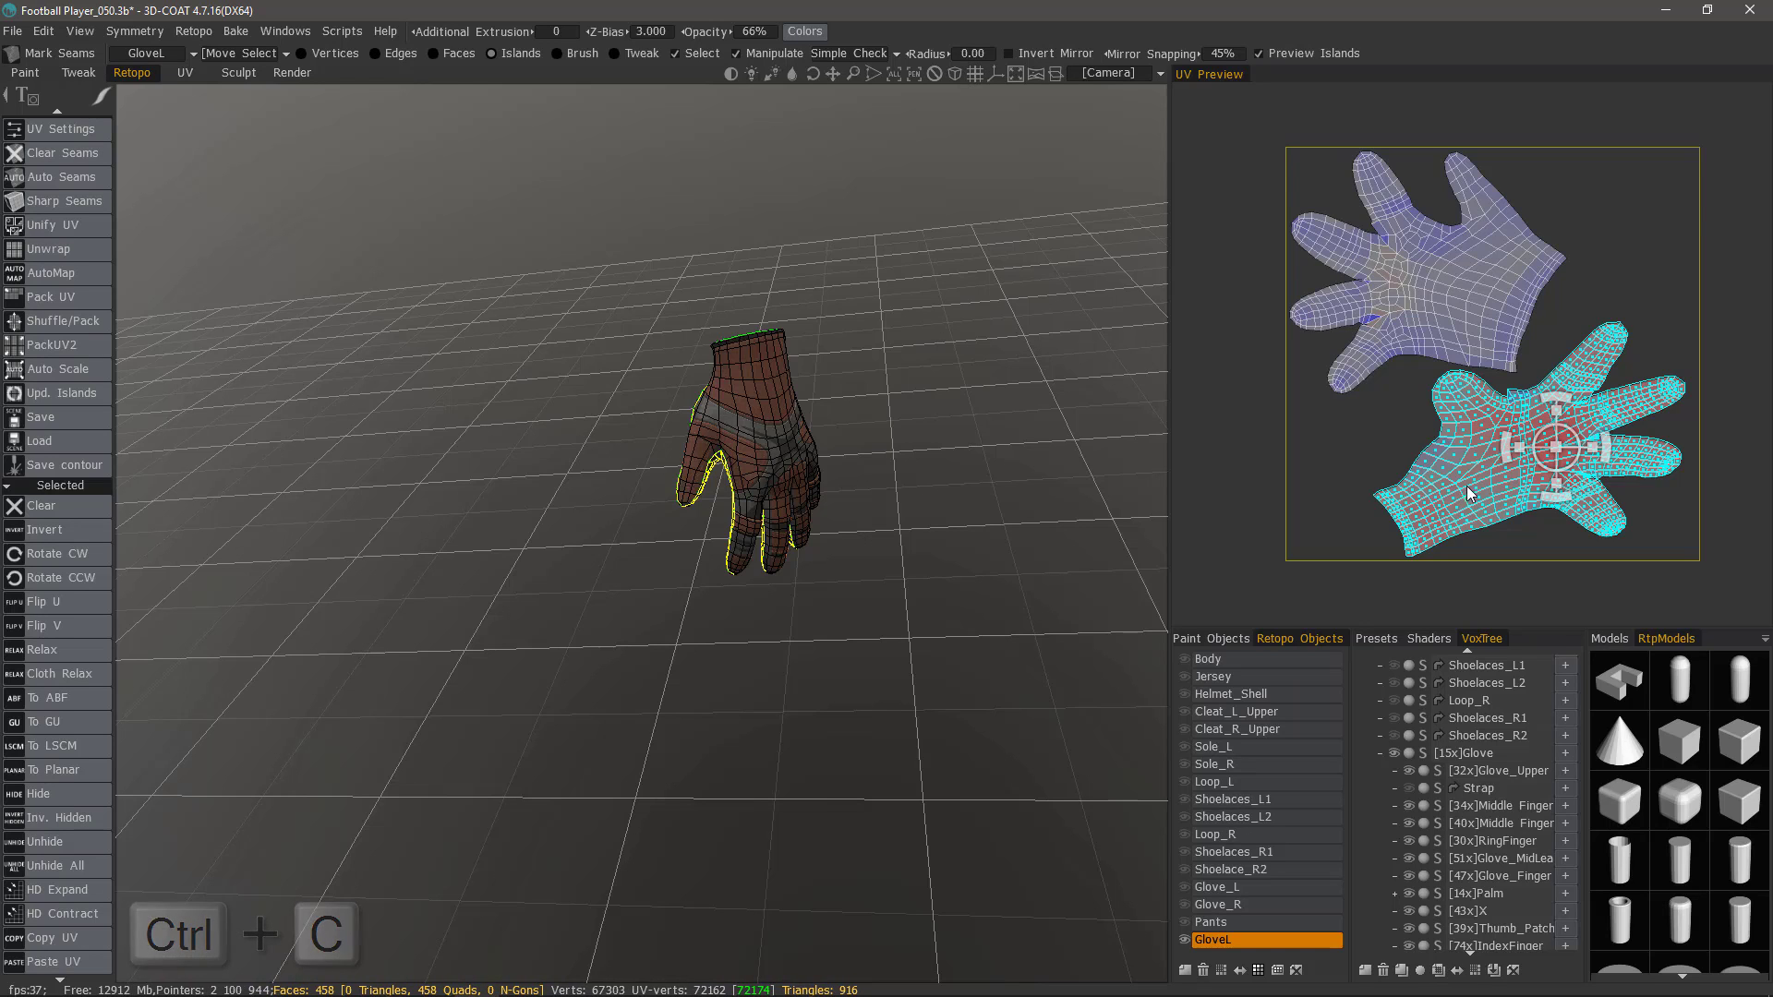
left_click(1434, 281)
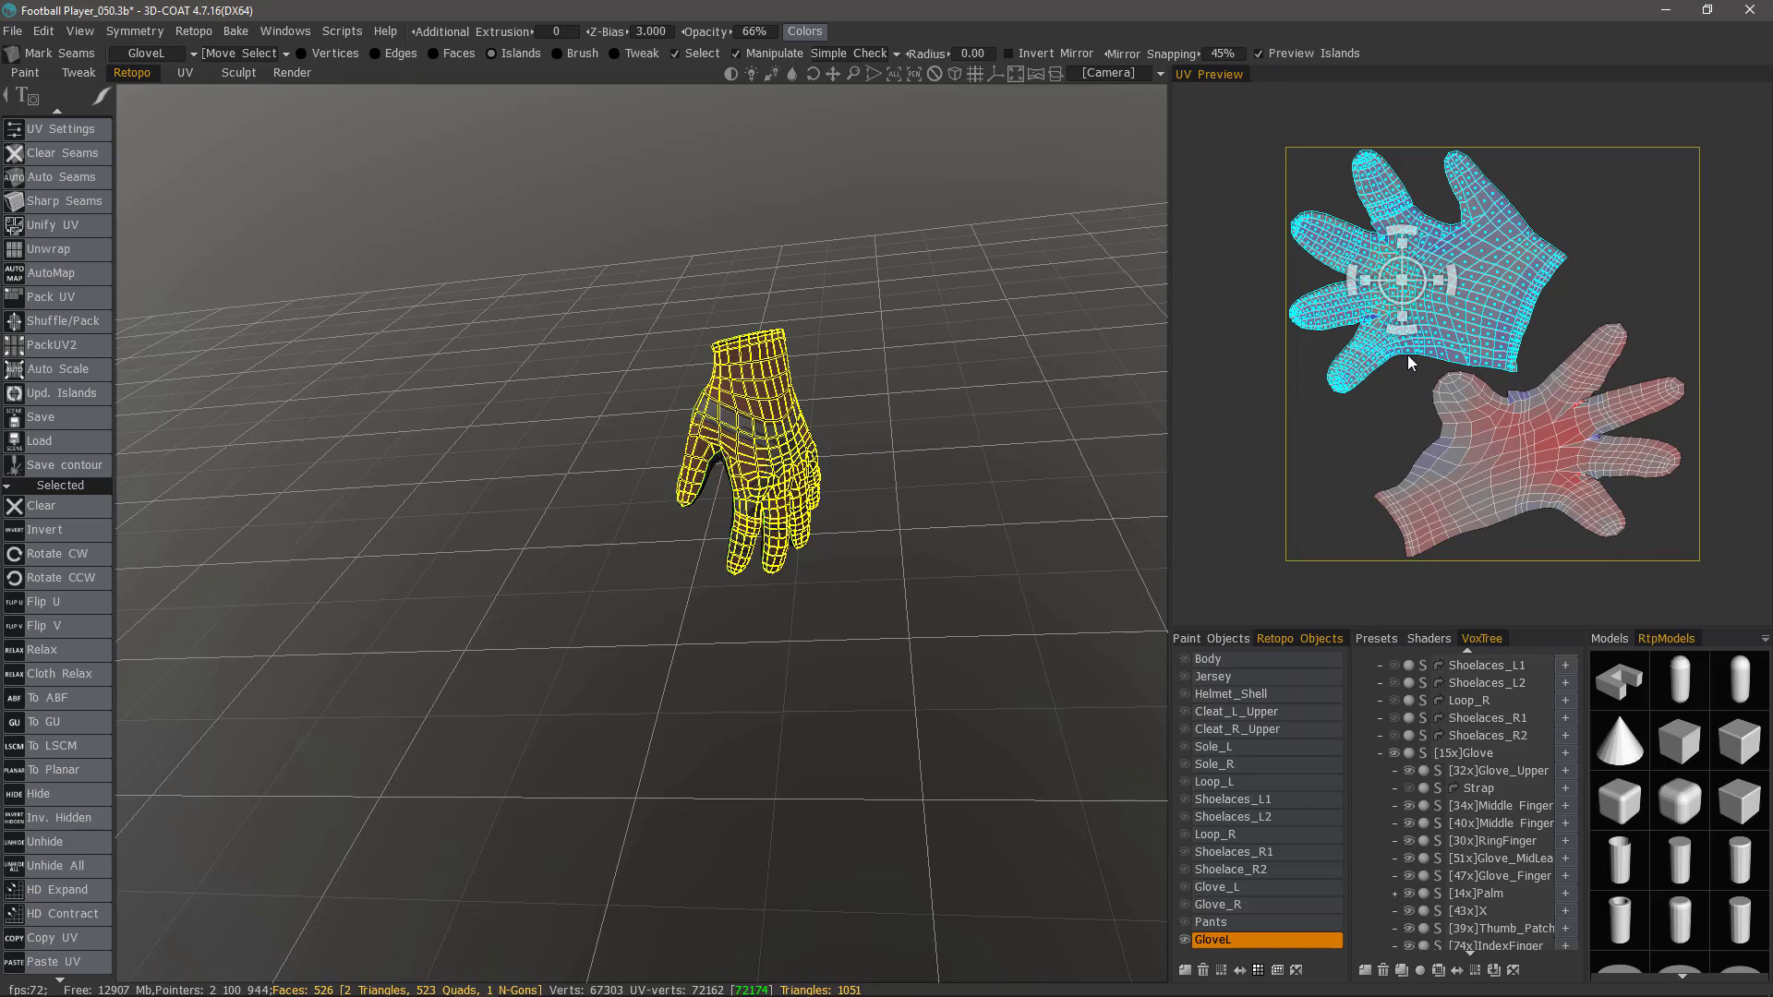
key("ctrl+v")
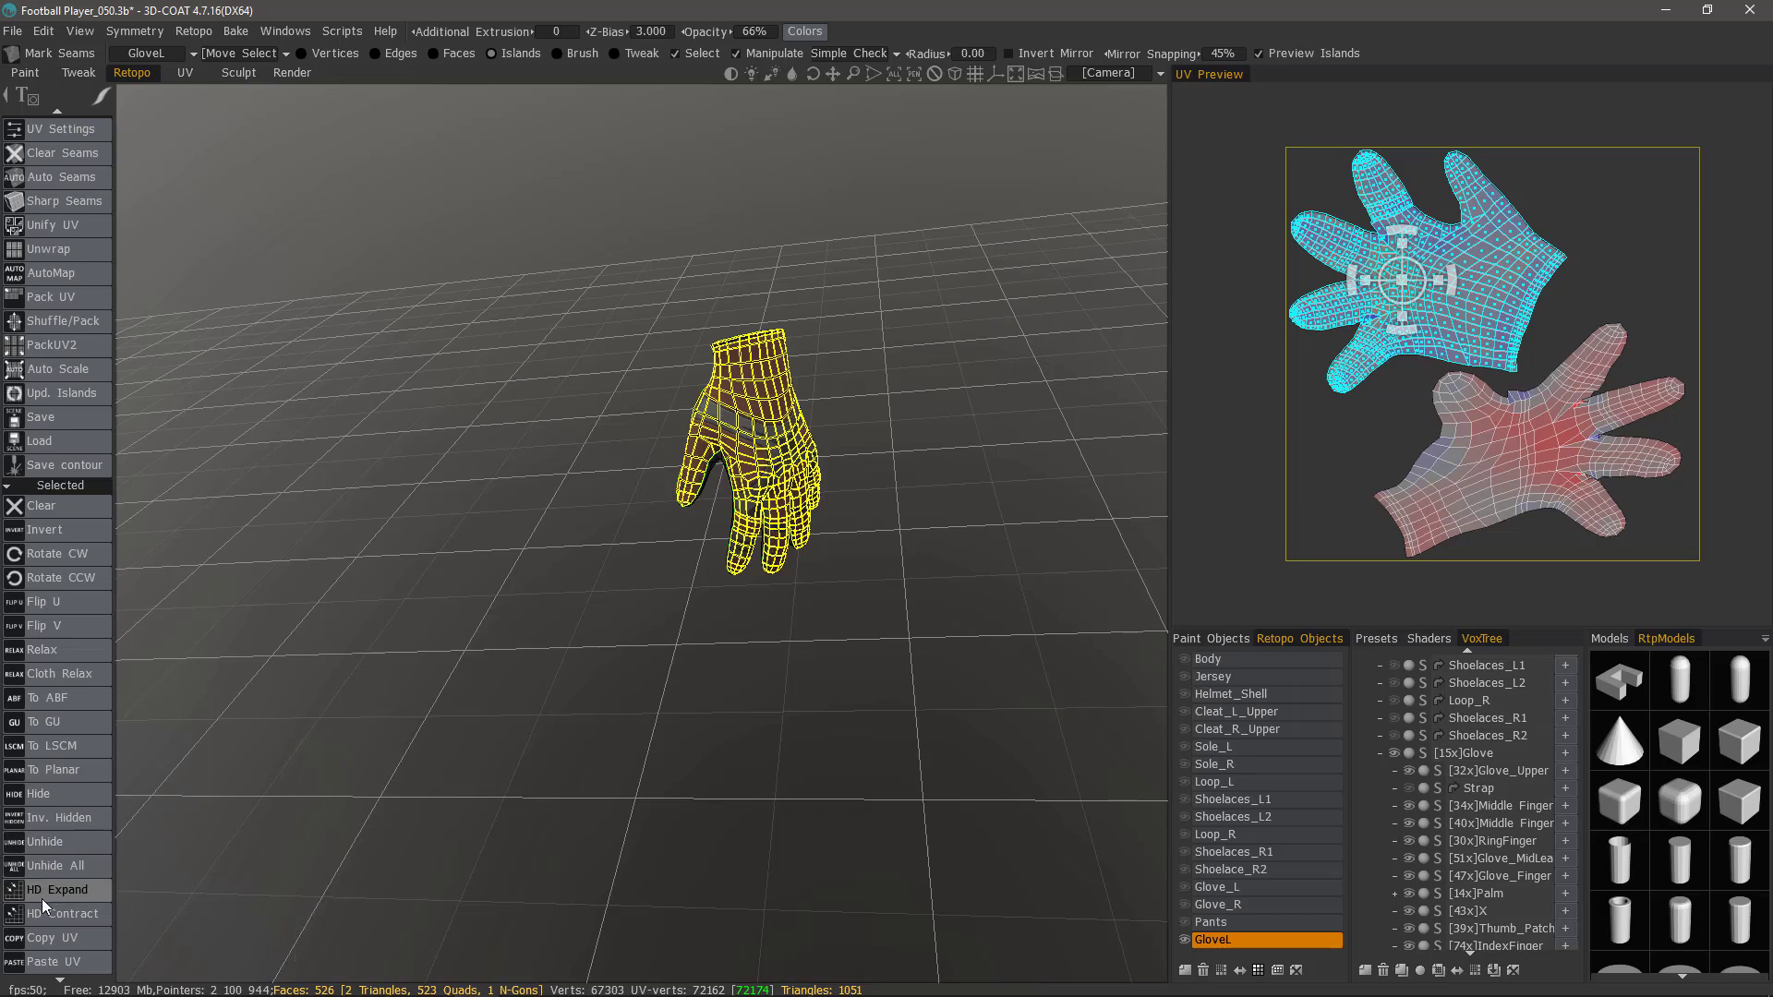
scroll(42, 899, "down", 1)
scroll(100, 805, "up", 1)
scroll(83, 865, "down", 1)
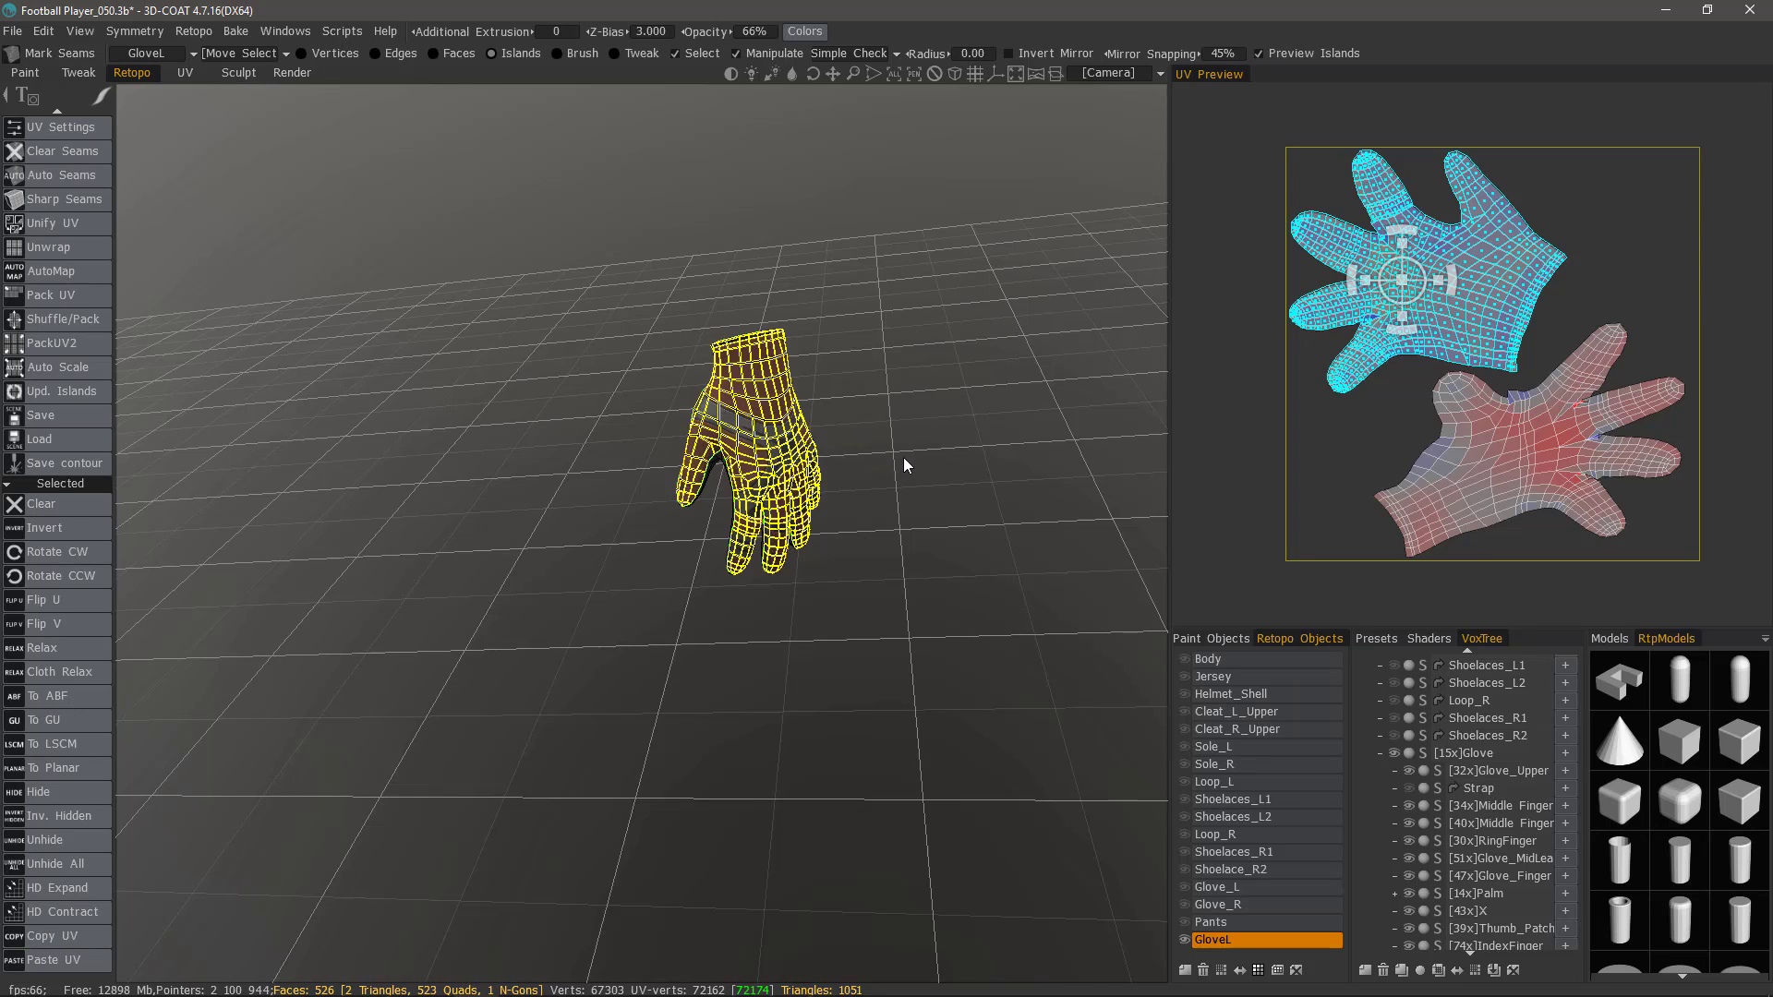
key("space")
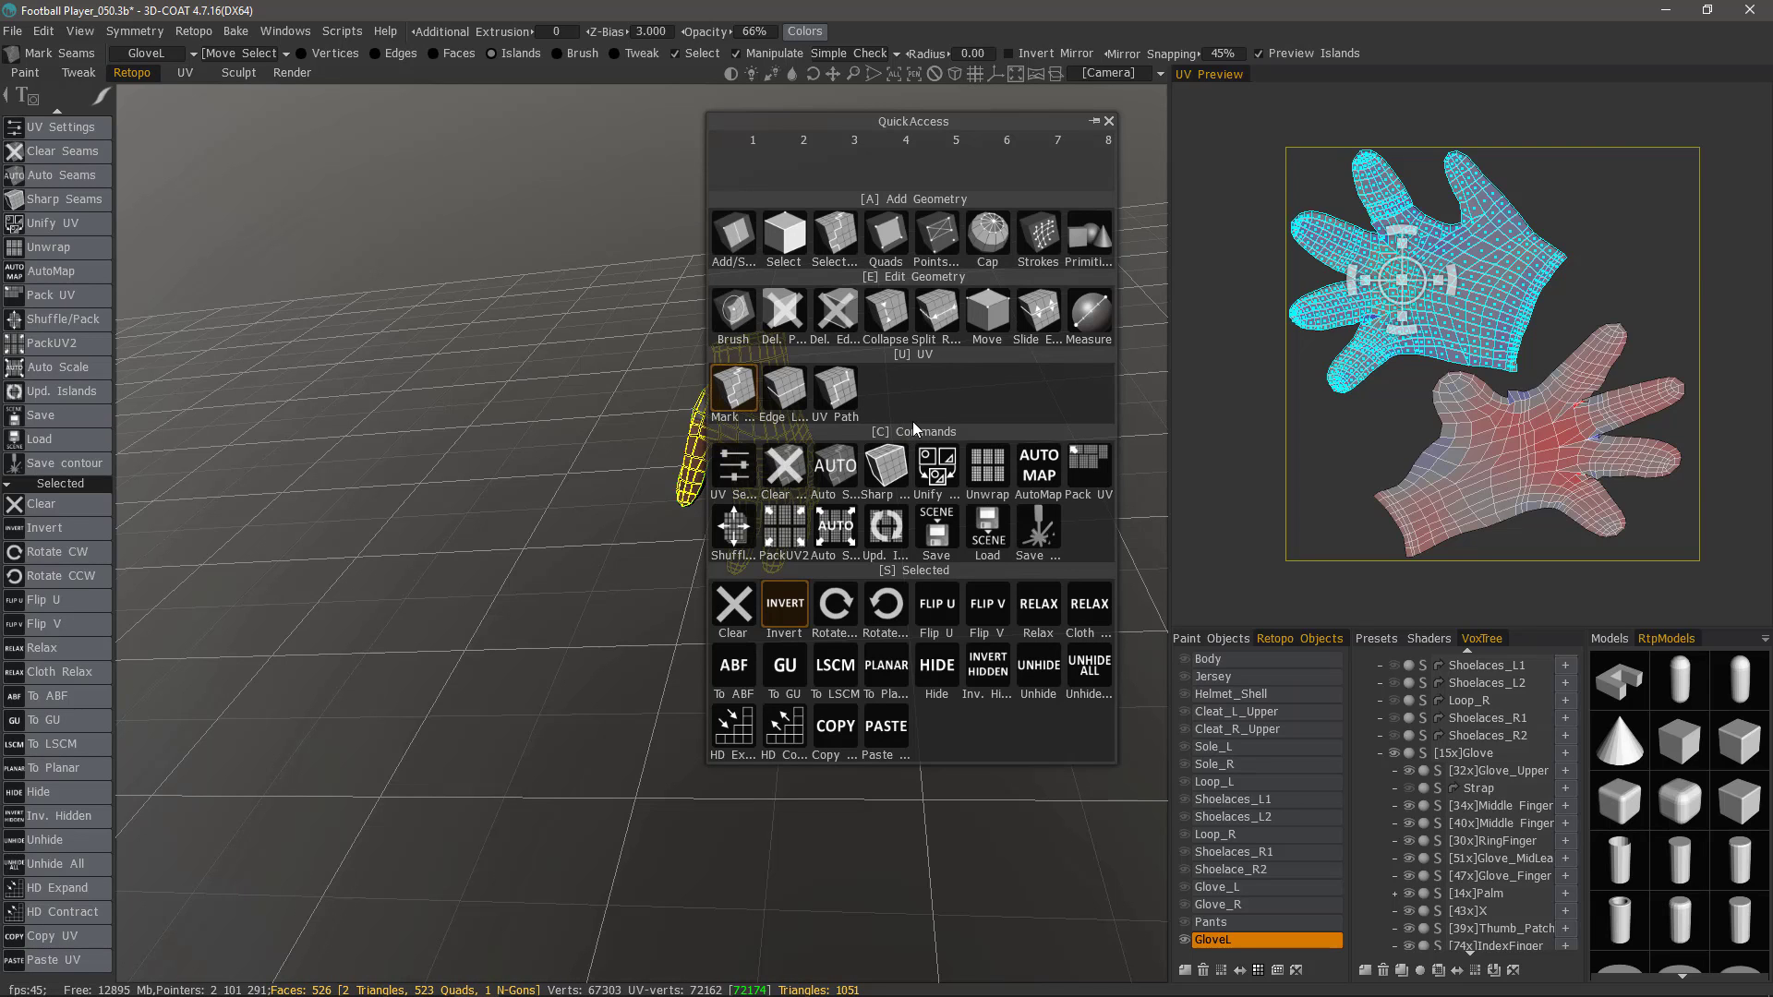
left_click(870, 729)
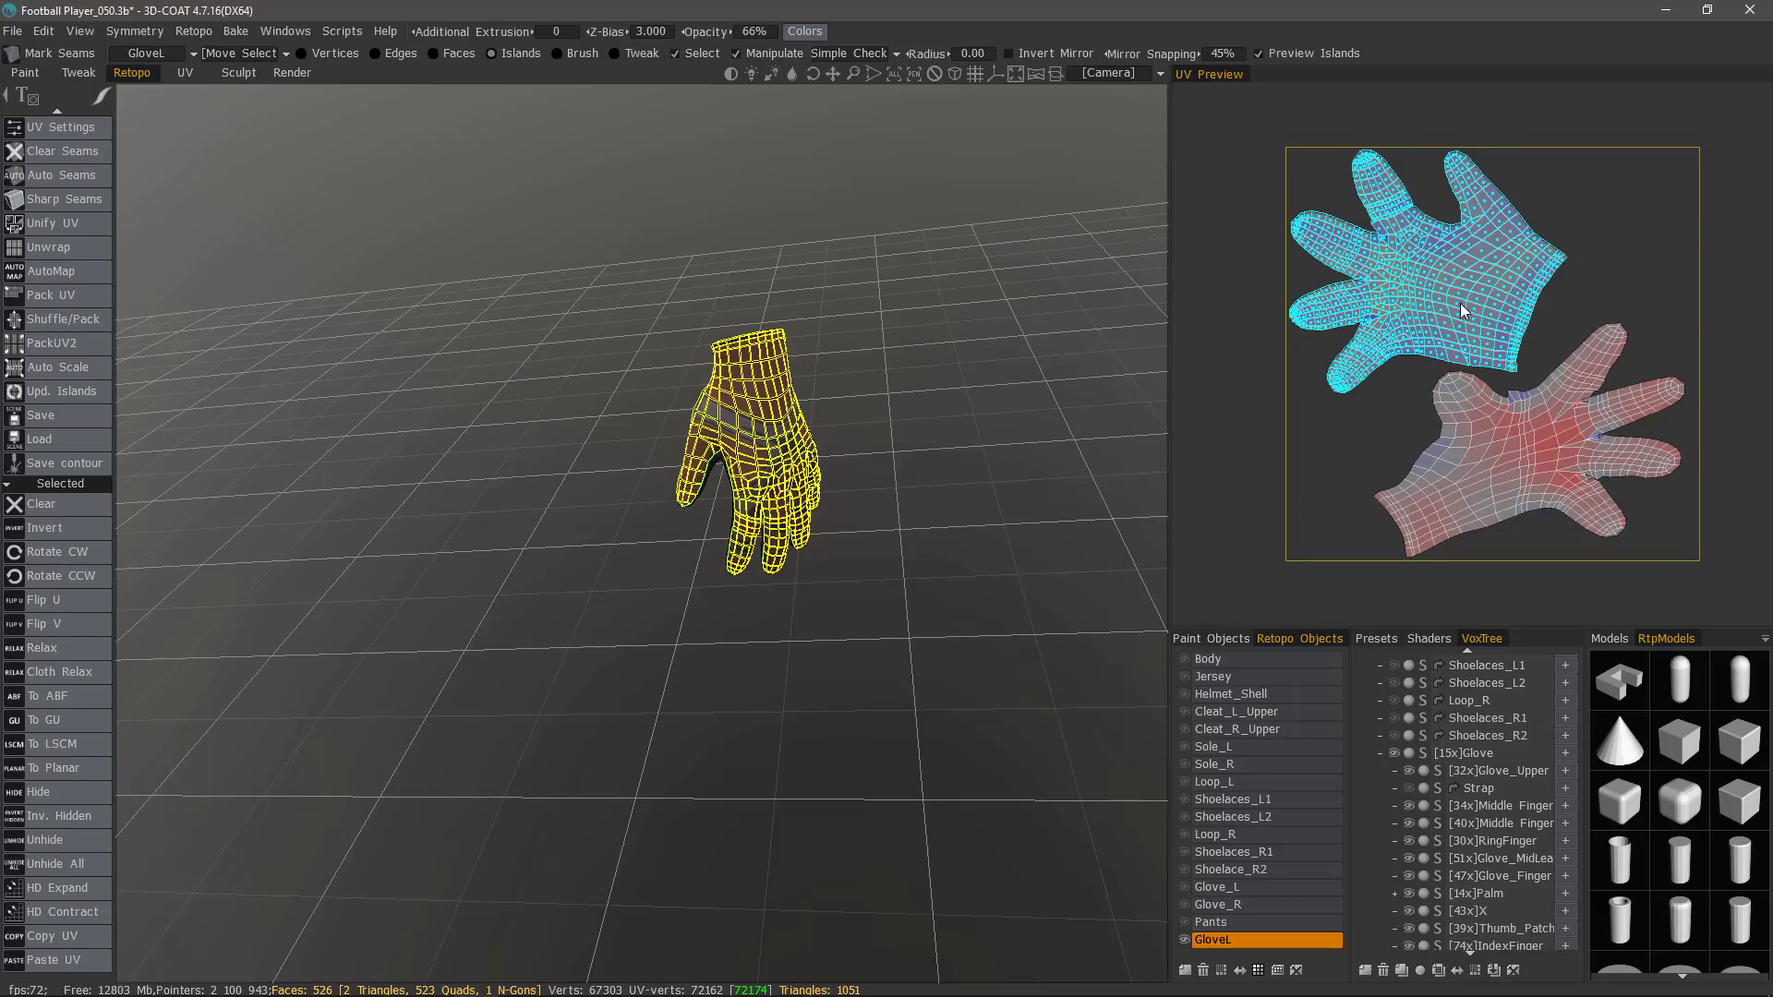
left_click(1260, 443)
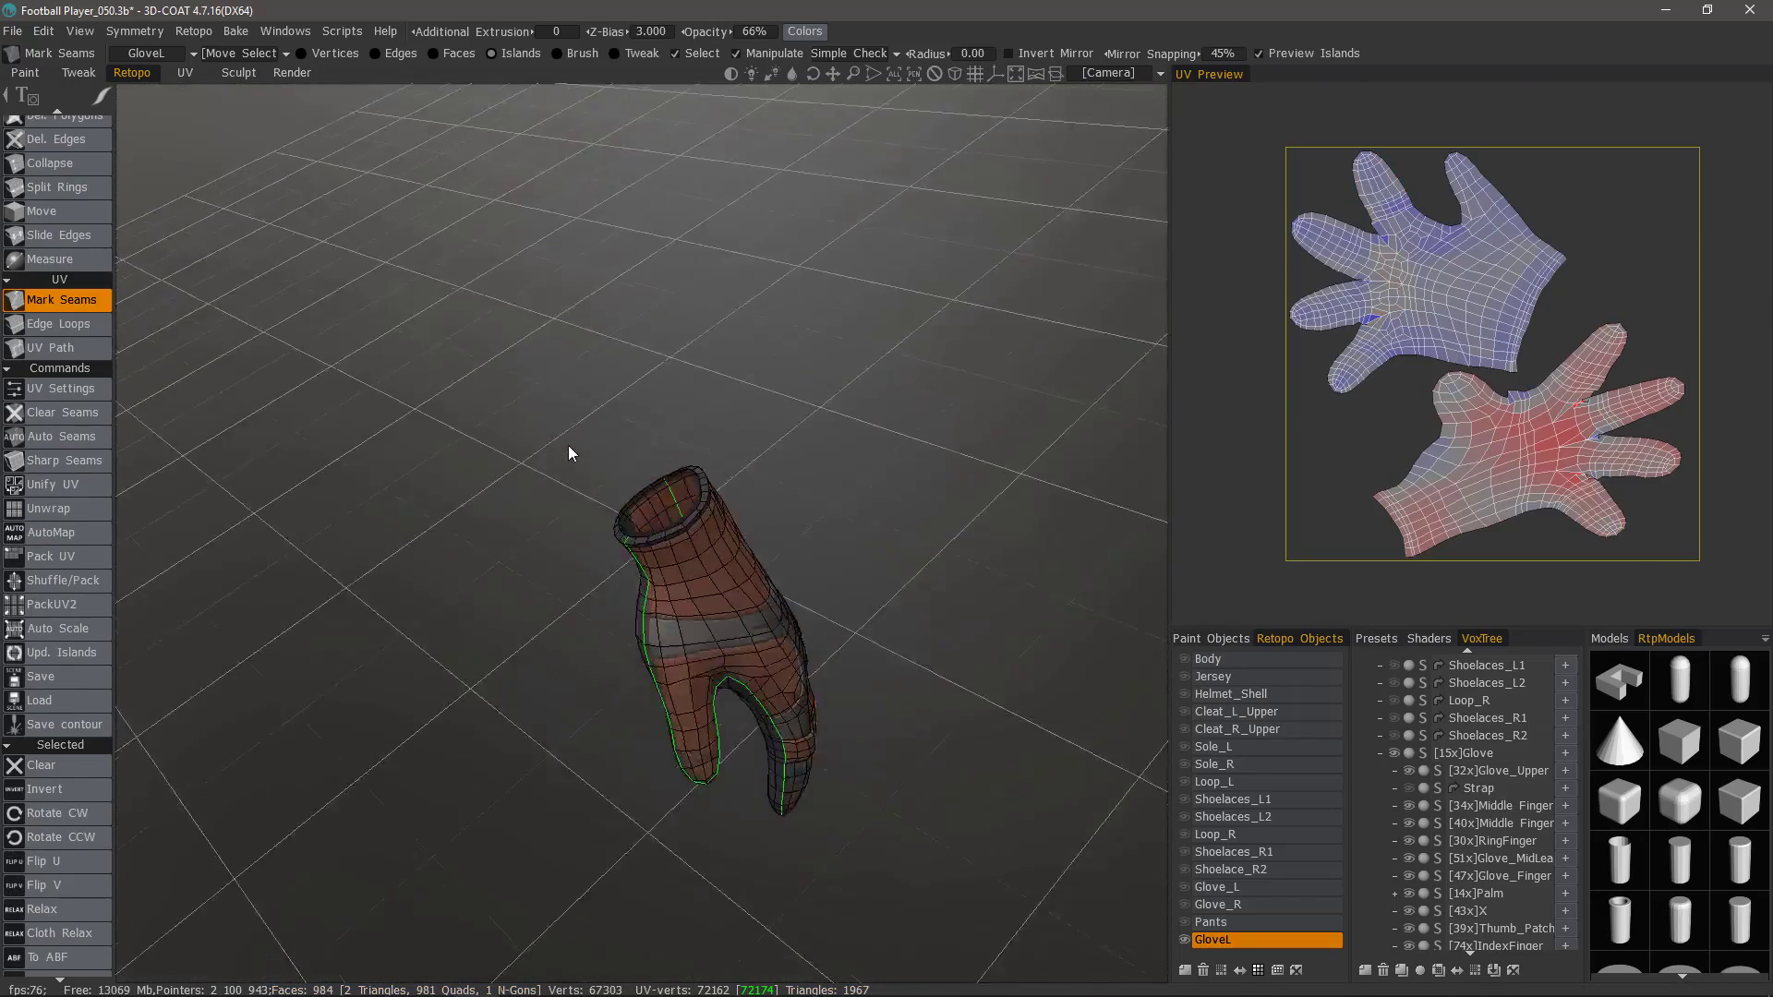
Replace the glove's marked seams with automatically generated ones using Auto Seams, and inspect them around the cuff and fingers.
scroll(568, 445, "up", 6)
left_click(802, 699, "shift")
scroll(458, 701, "down", 4)
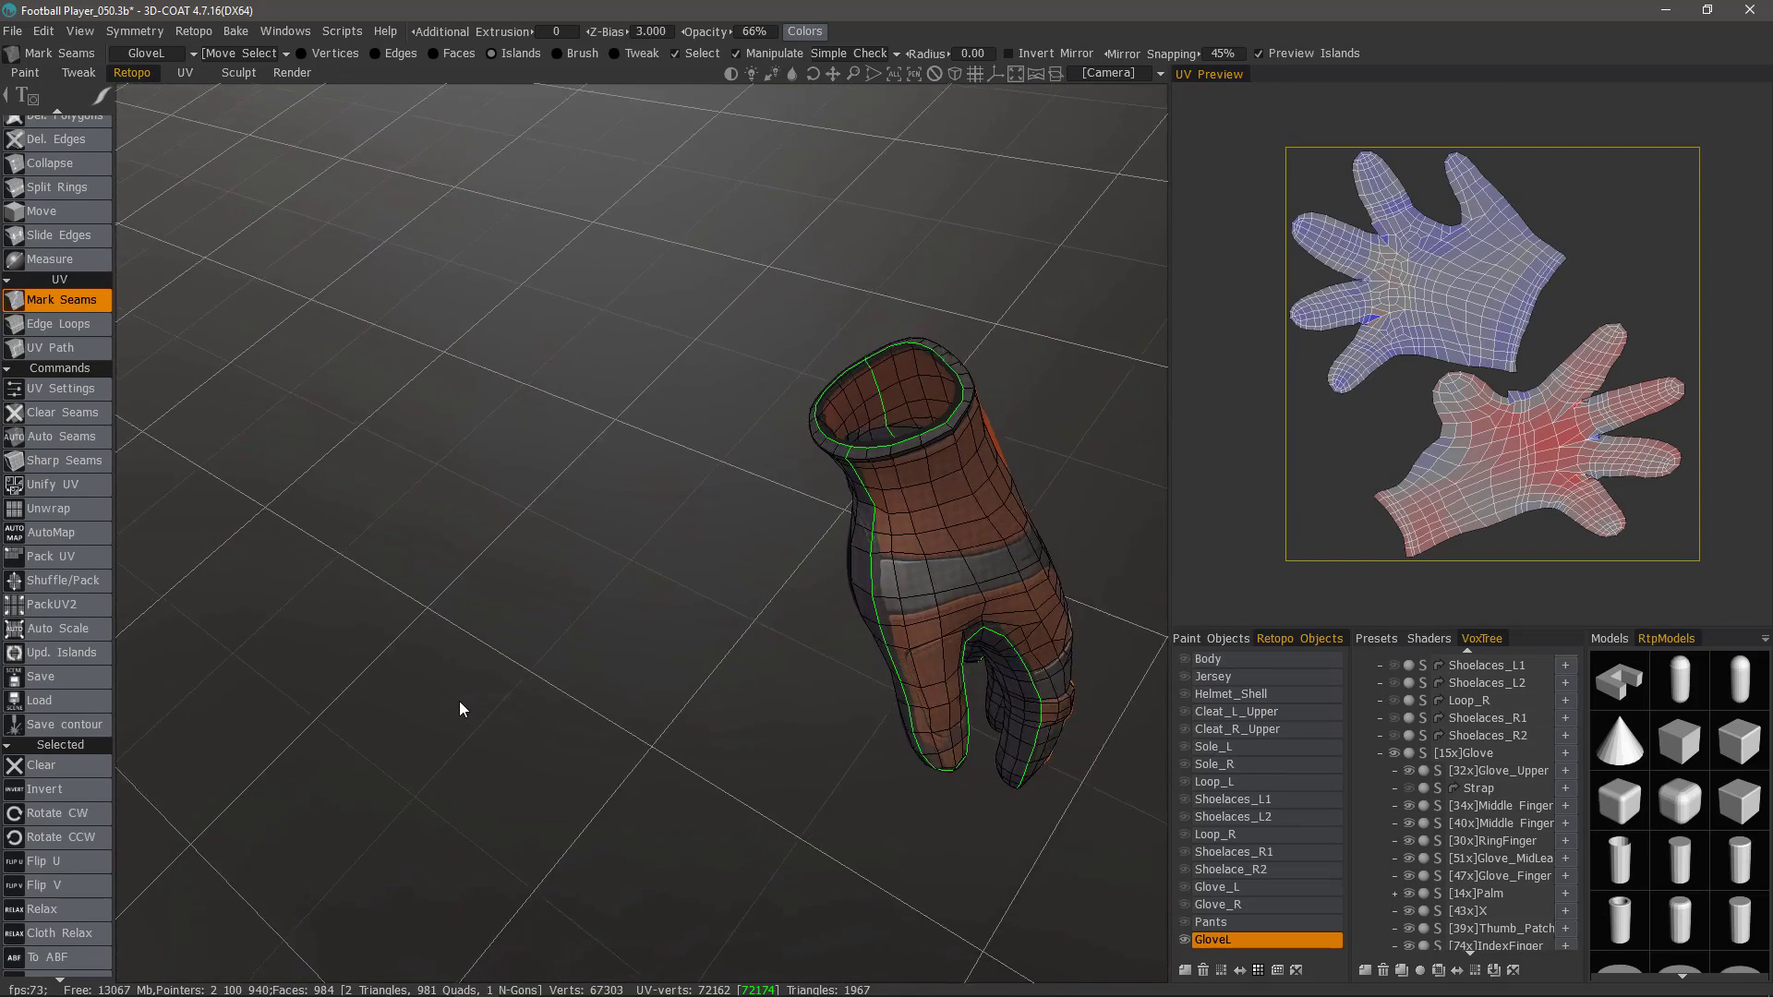
left_click_drag(458, 701, 499, 674, "alt")
left_click(62, 416)
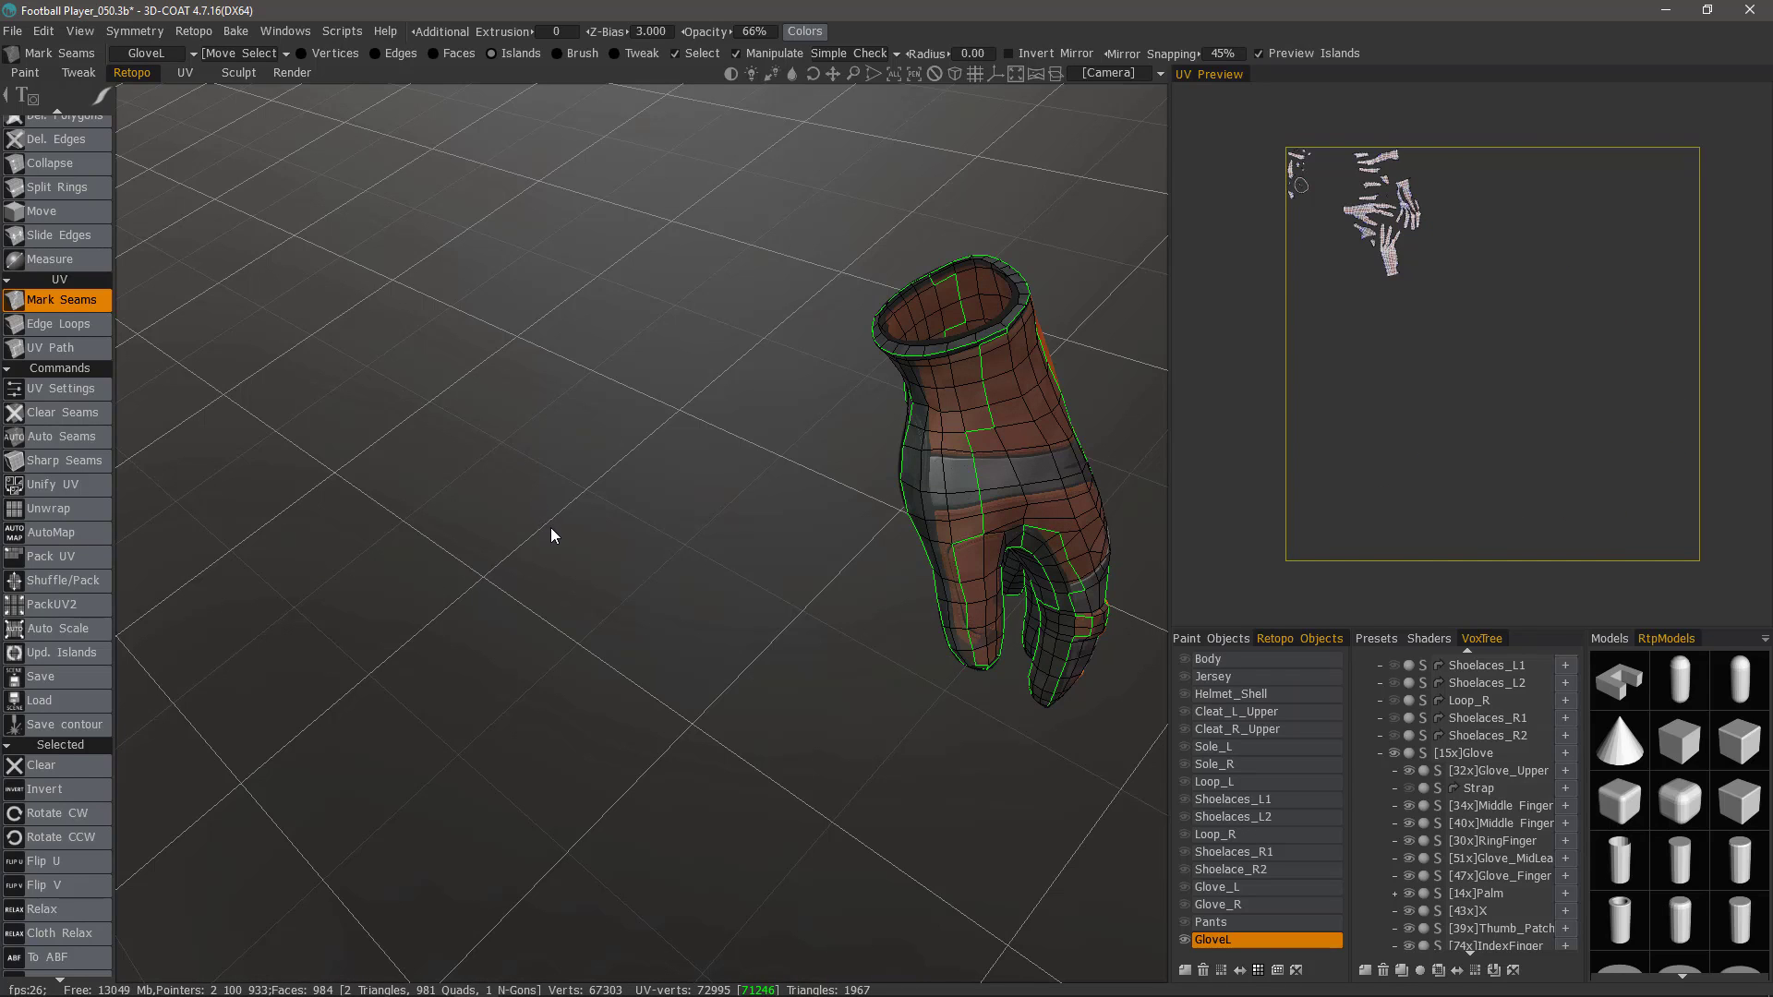
left_click_drag(550, 528, 718, 381)
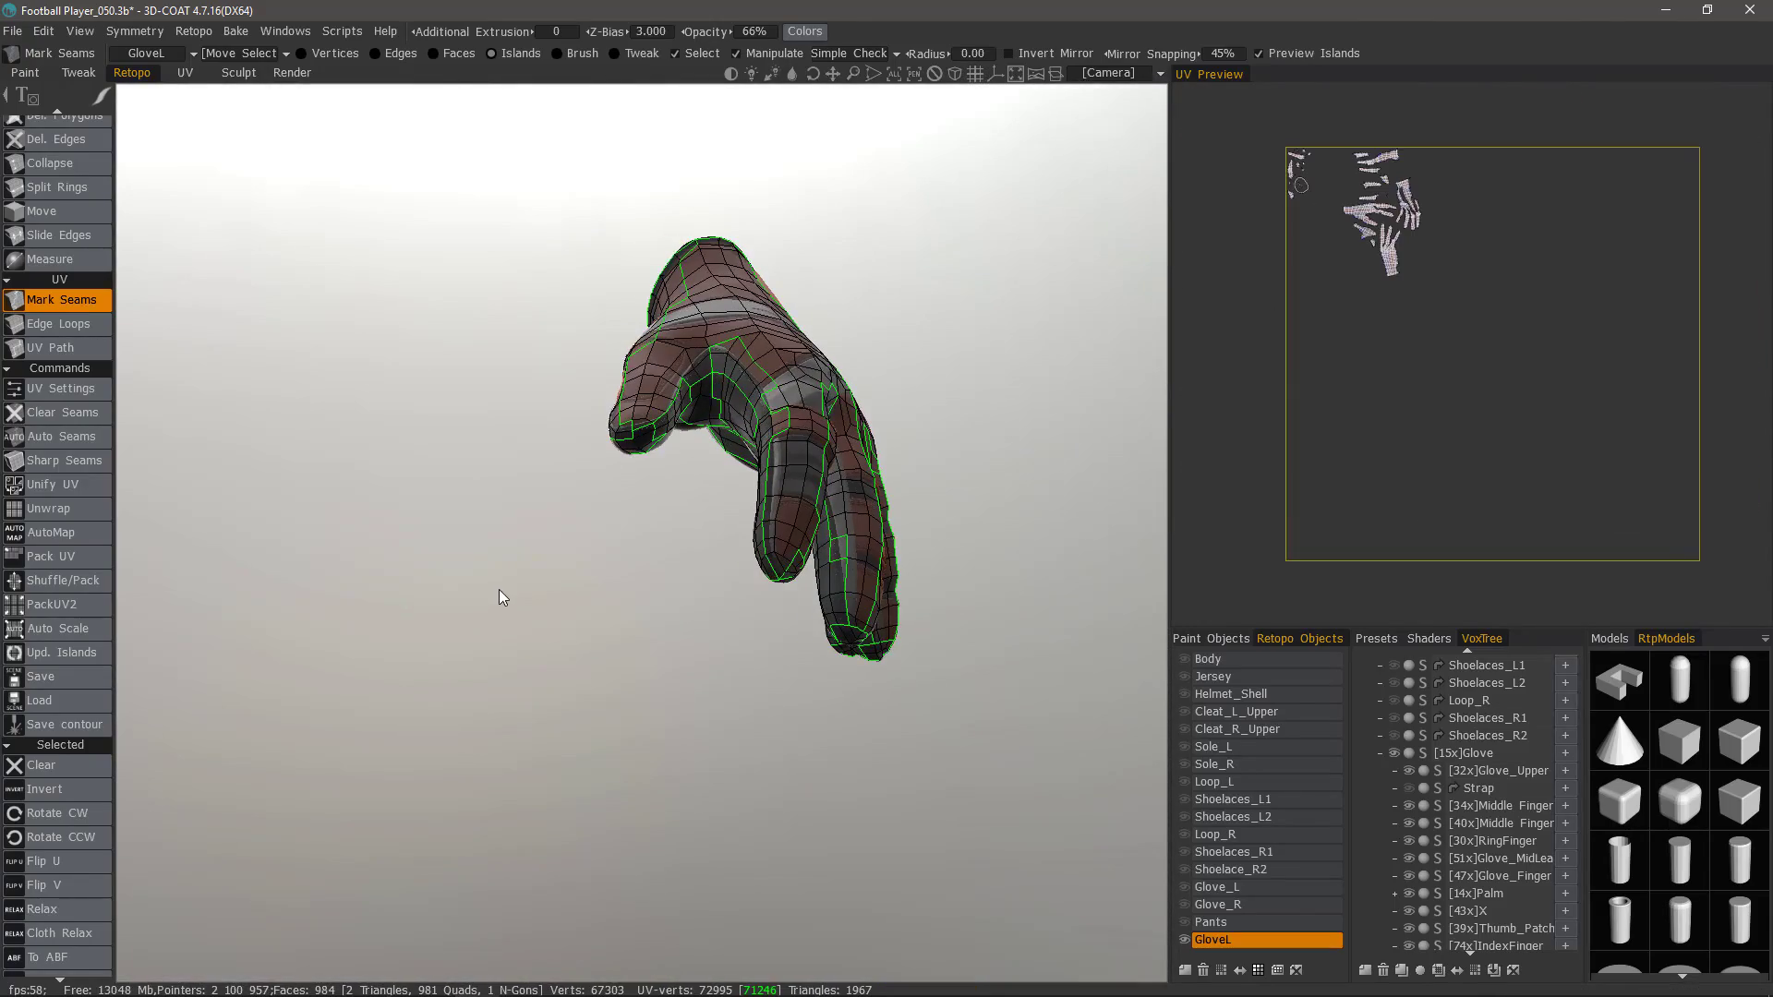
left_click_drag(498, 589, 785, 554)
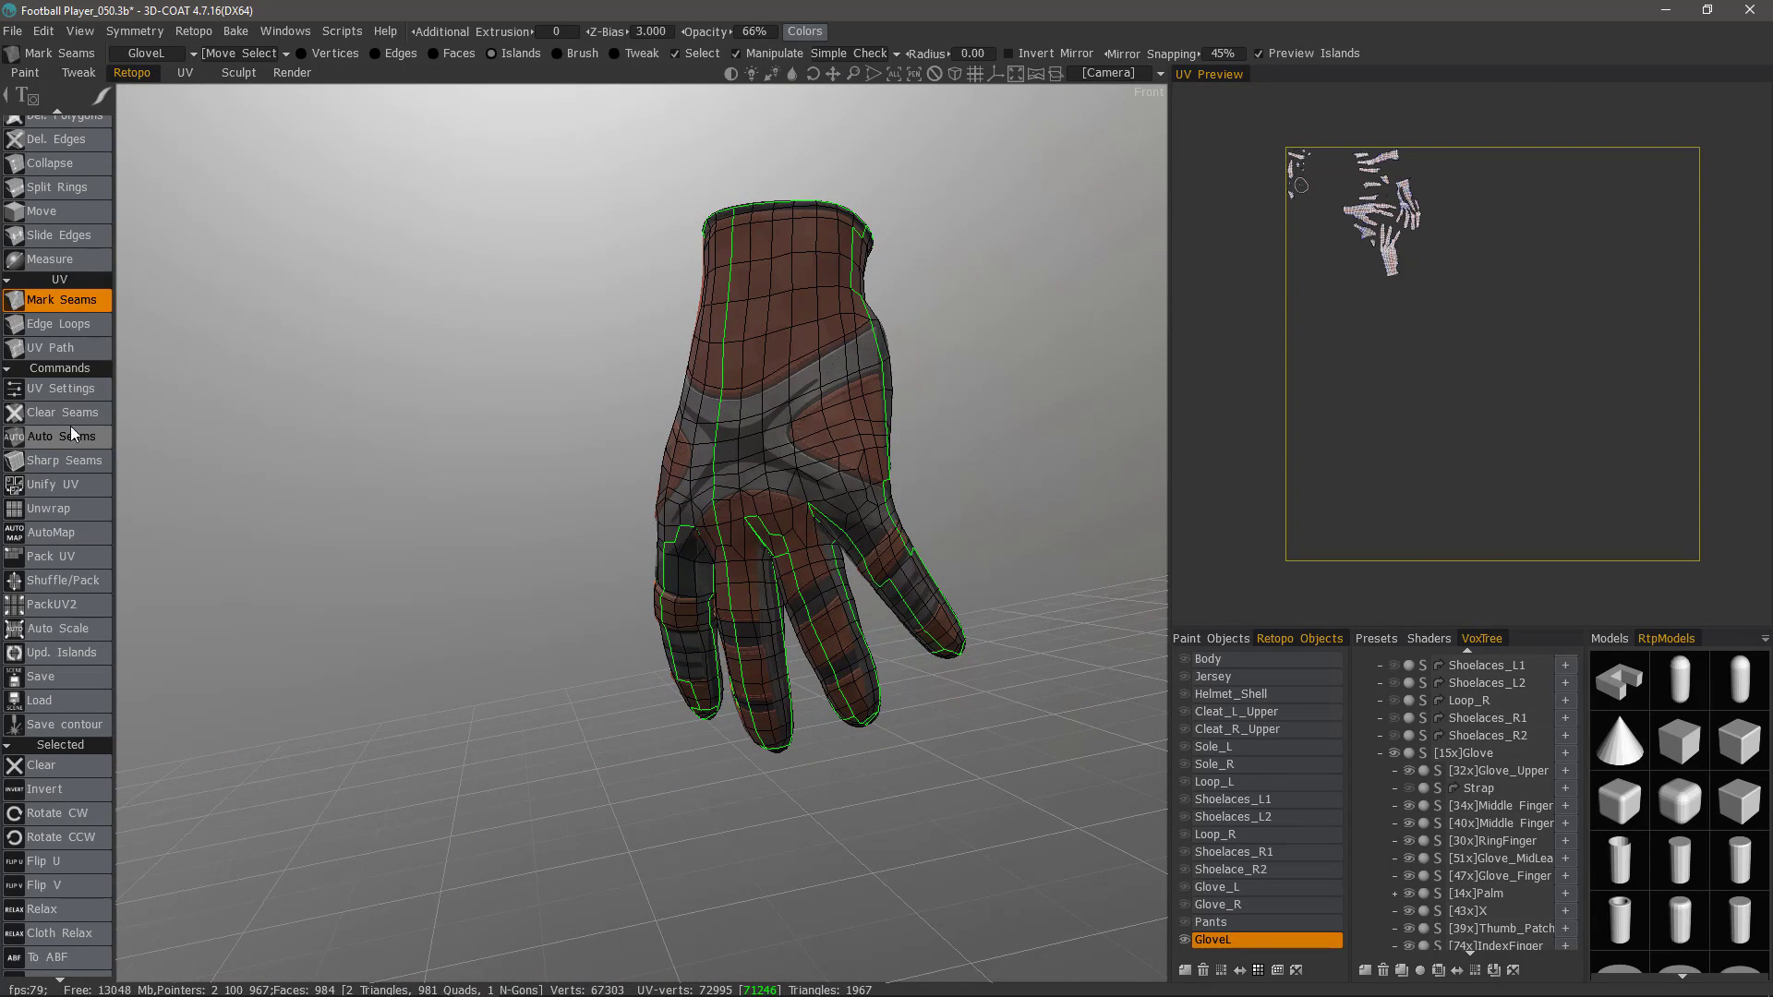
Regenerate the automatic seams once more, inspect them on the glove, and clear all seams from the mesh.
left_click(66, 412)
left_click(69, 438)
mouse_move(348, 514)
left_mouse_down()
mouse_move(463, 507)
mouse_move(304, 495)
mouse_move(336, 483)
left_mouse_up()
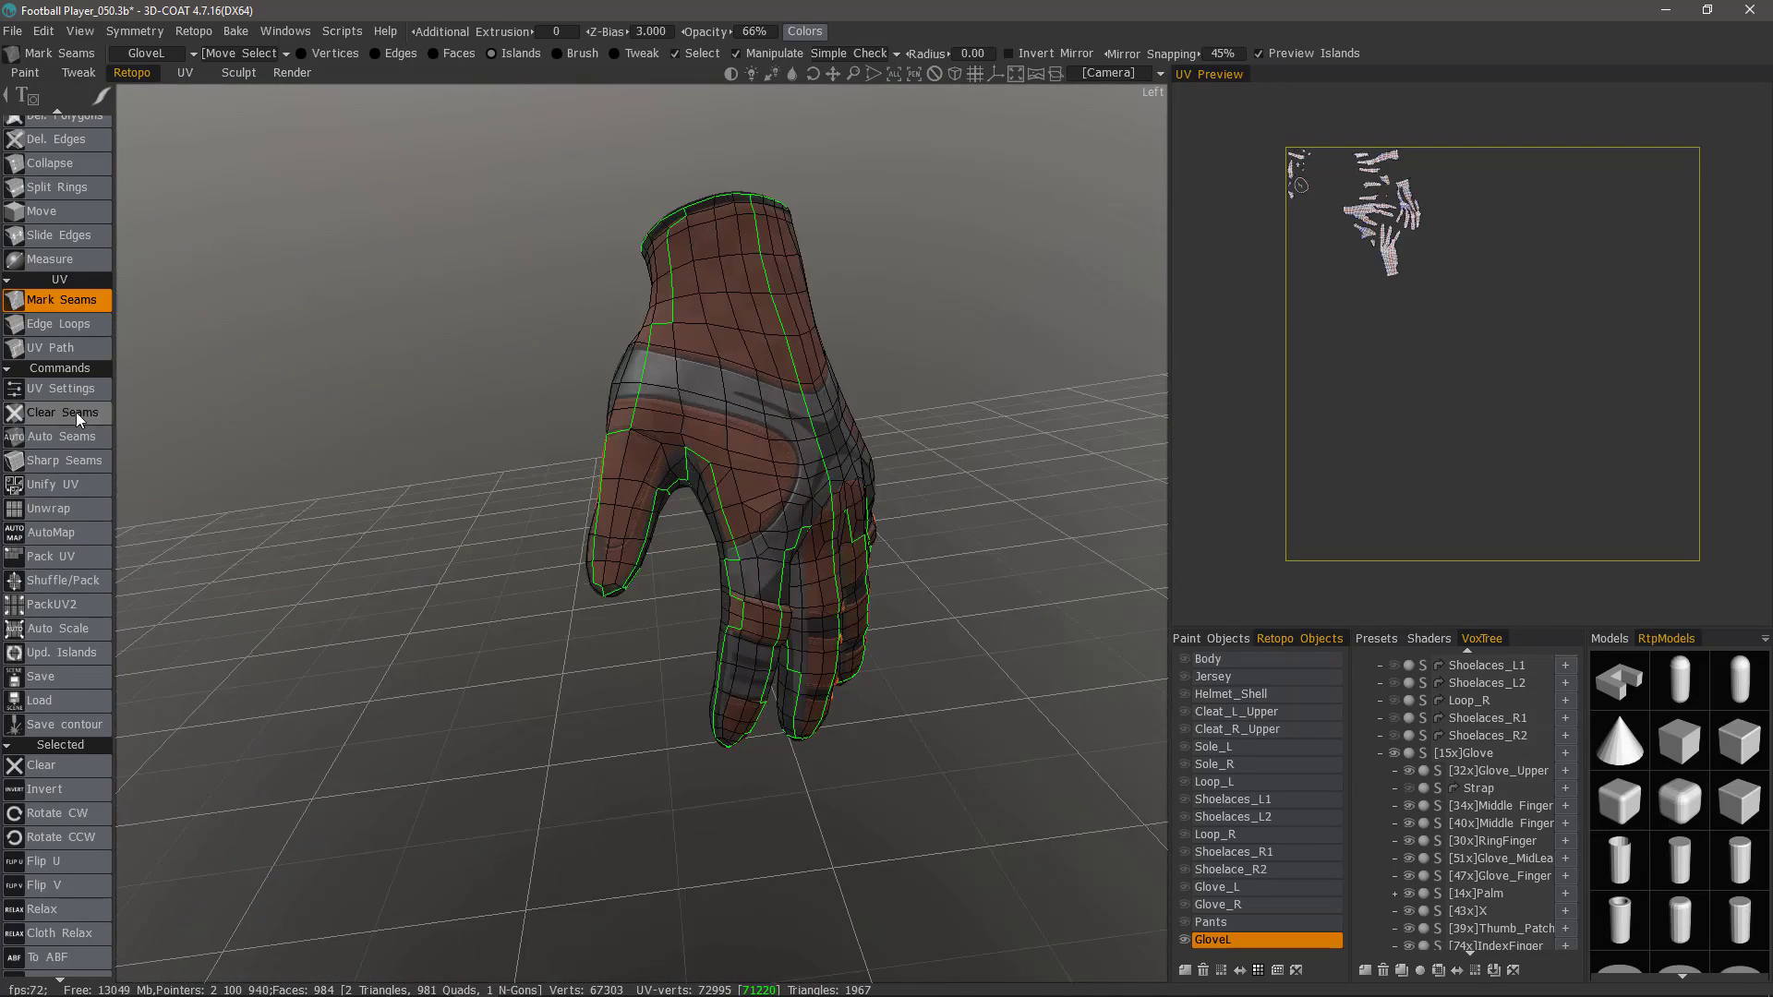
left_click(76, 412)
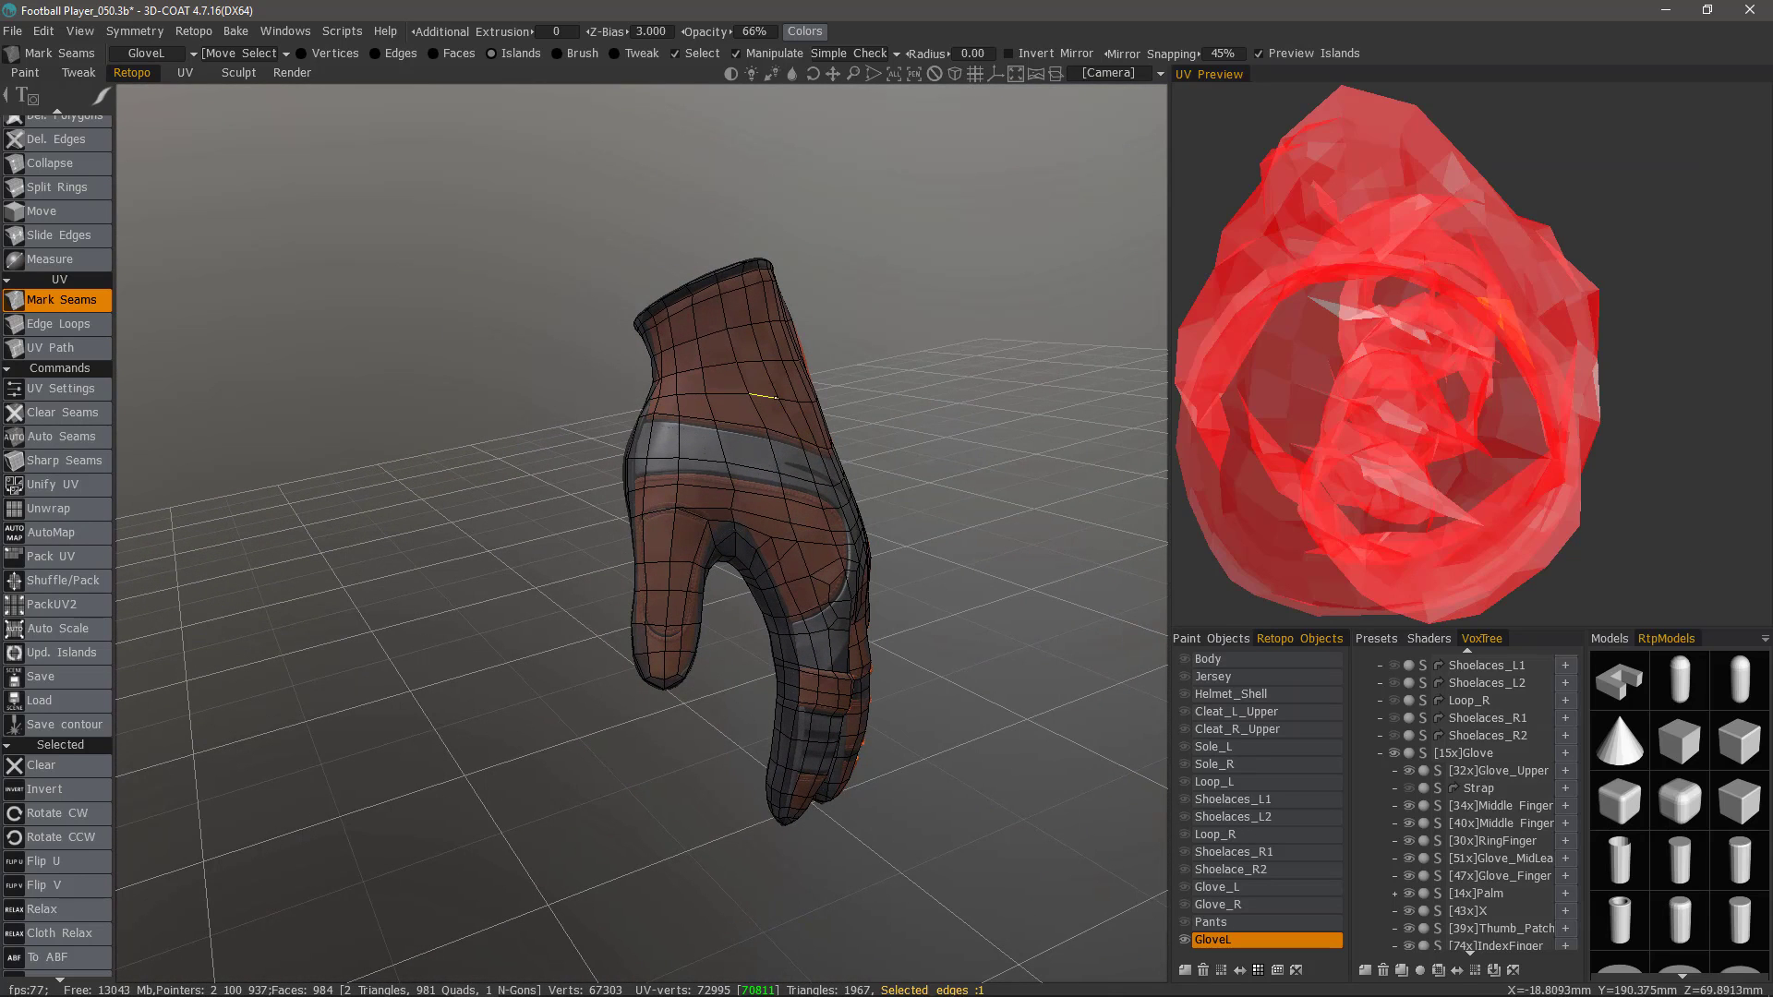
Start a UV Path seam at the glove's cuff rim and run it along the thumb's outer side to the thumb tip.
left_click(74, 347)
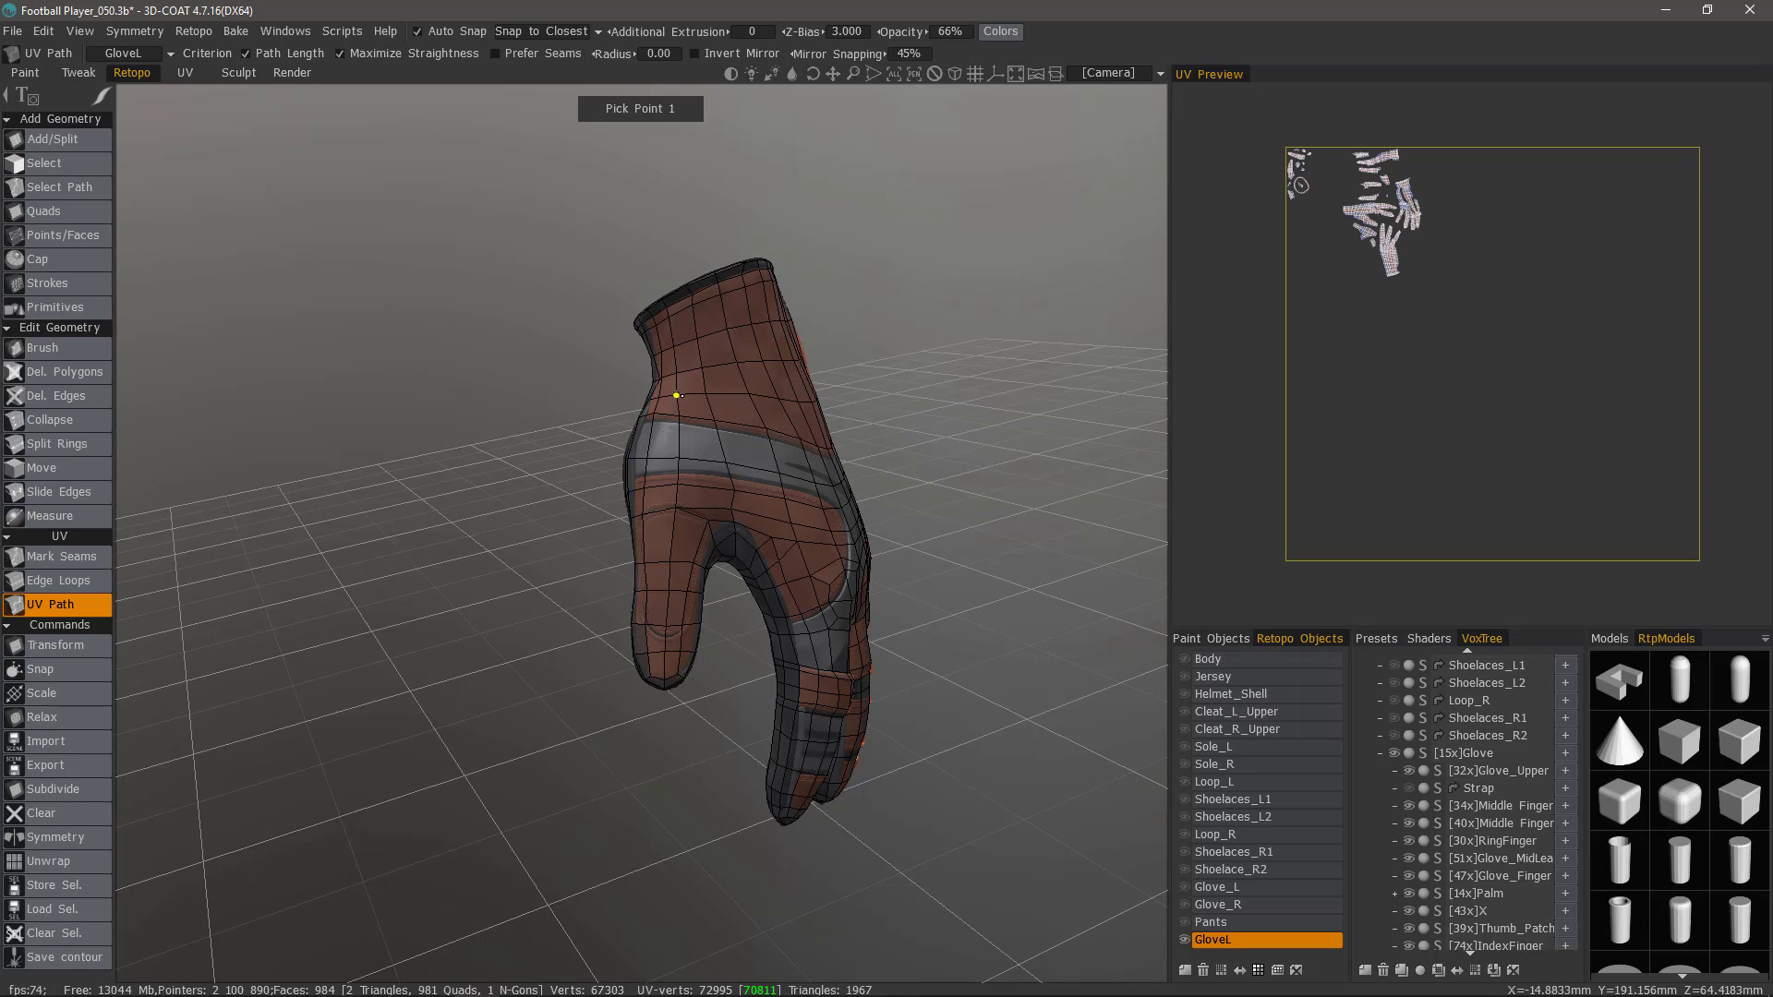
mouse_move(729, 472)
middle_mouse_down()
mouse_move(716, 434)
mouse_move(712, 492)
middle_mouse_up()
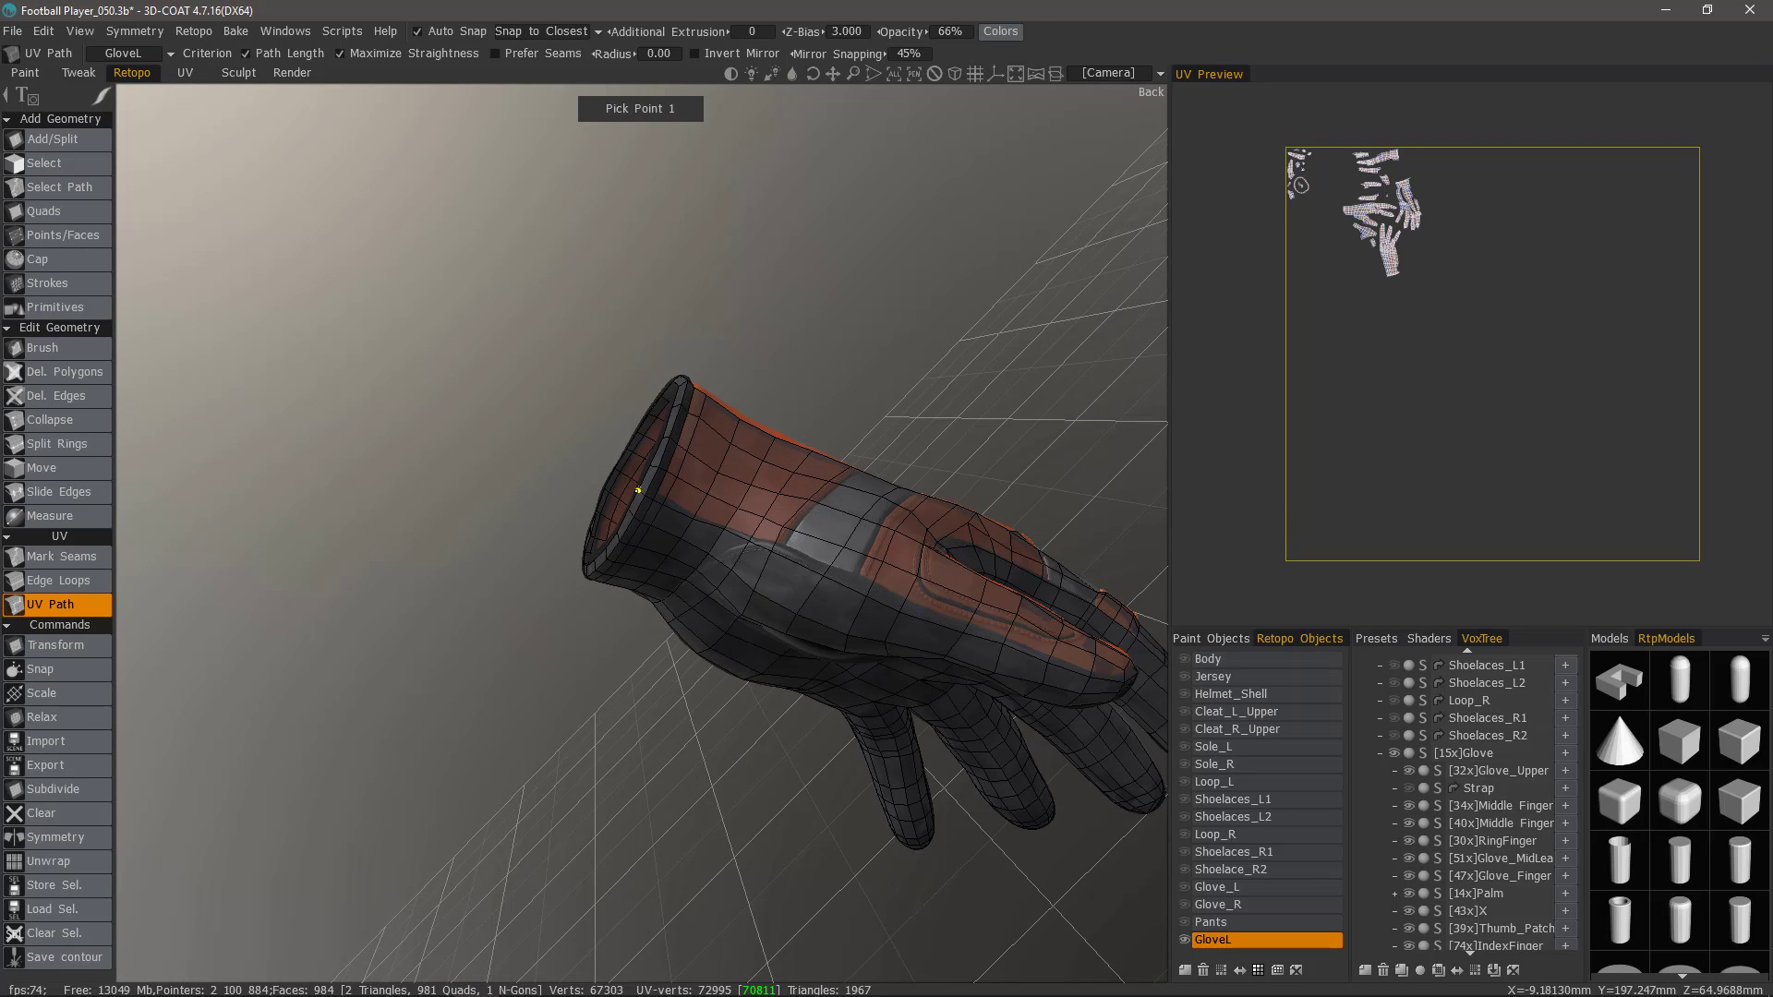
left_click(637, 490)
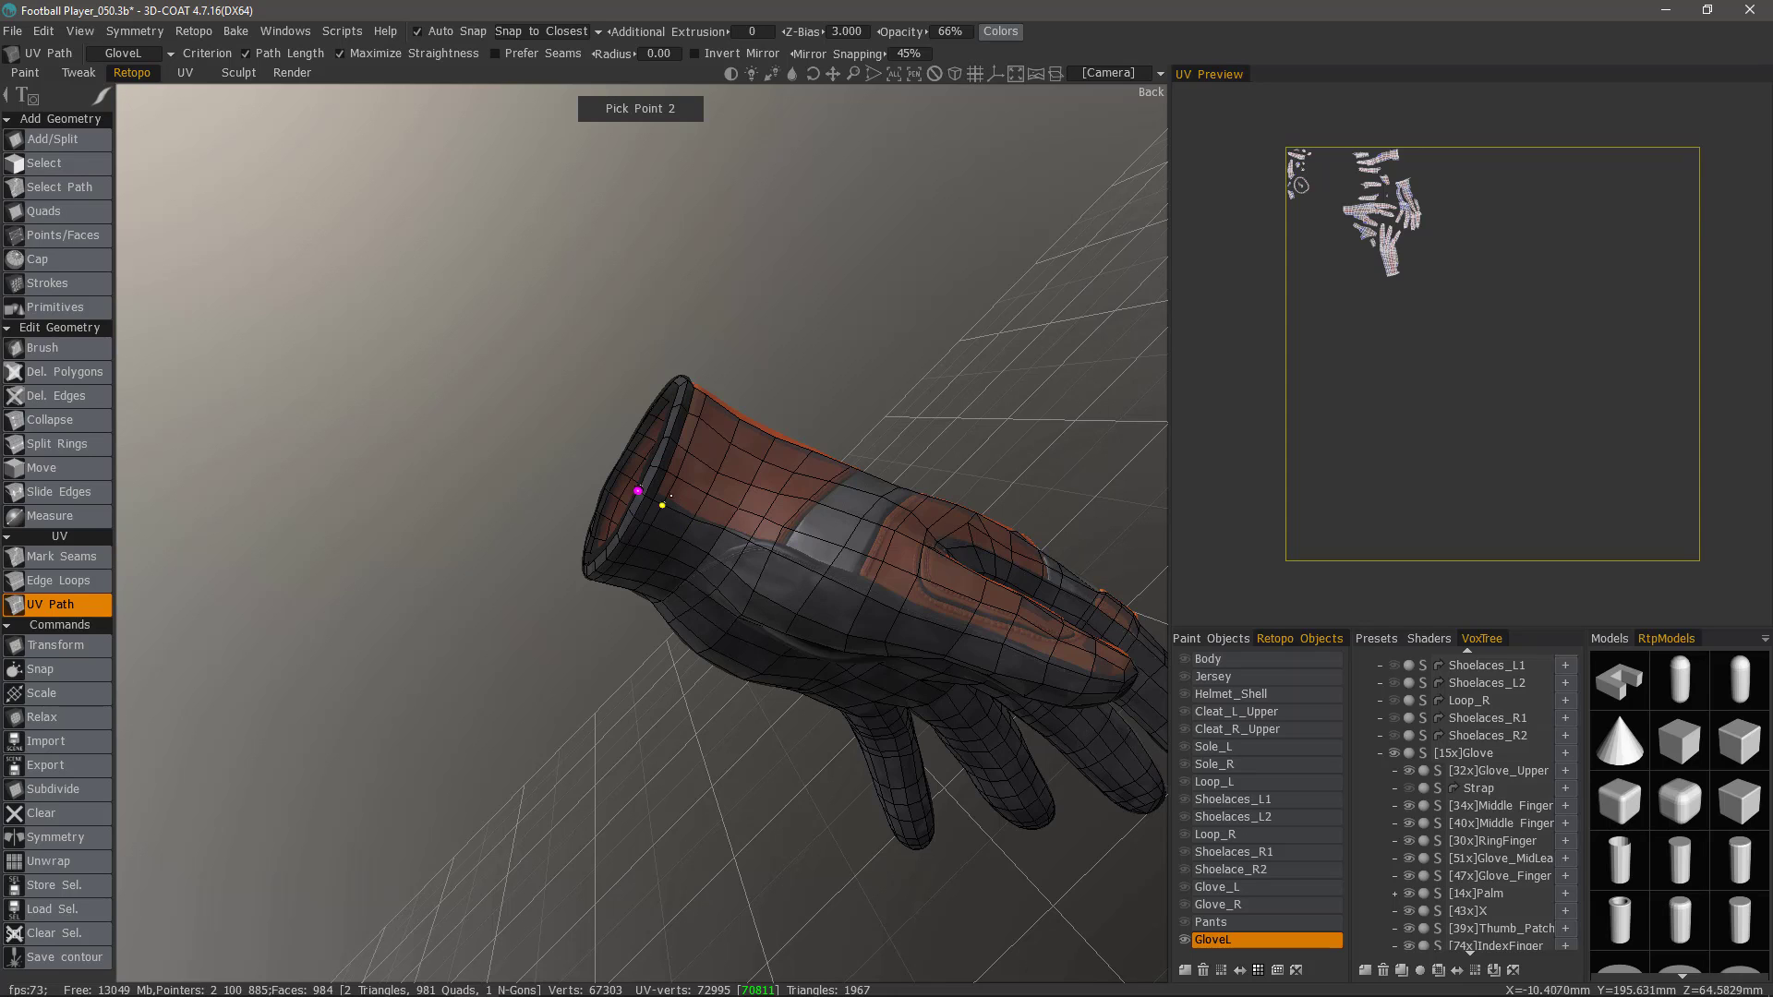
left_click(1124, 683)
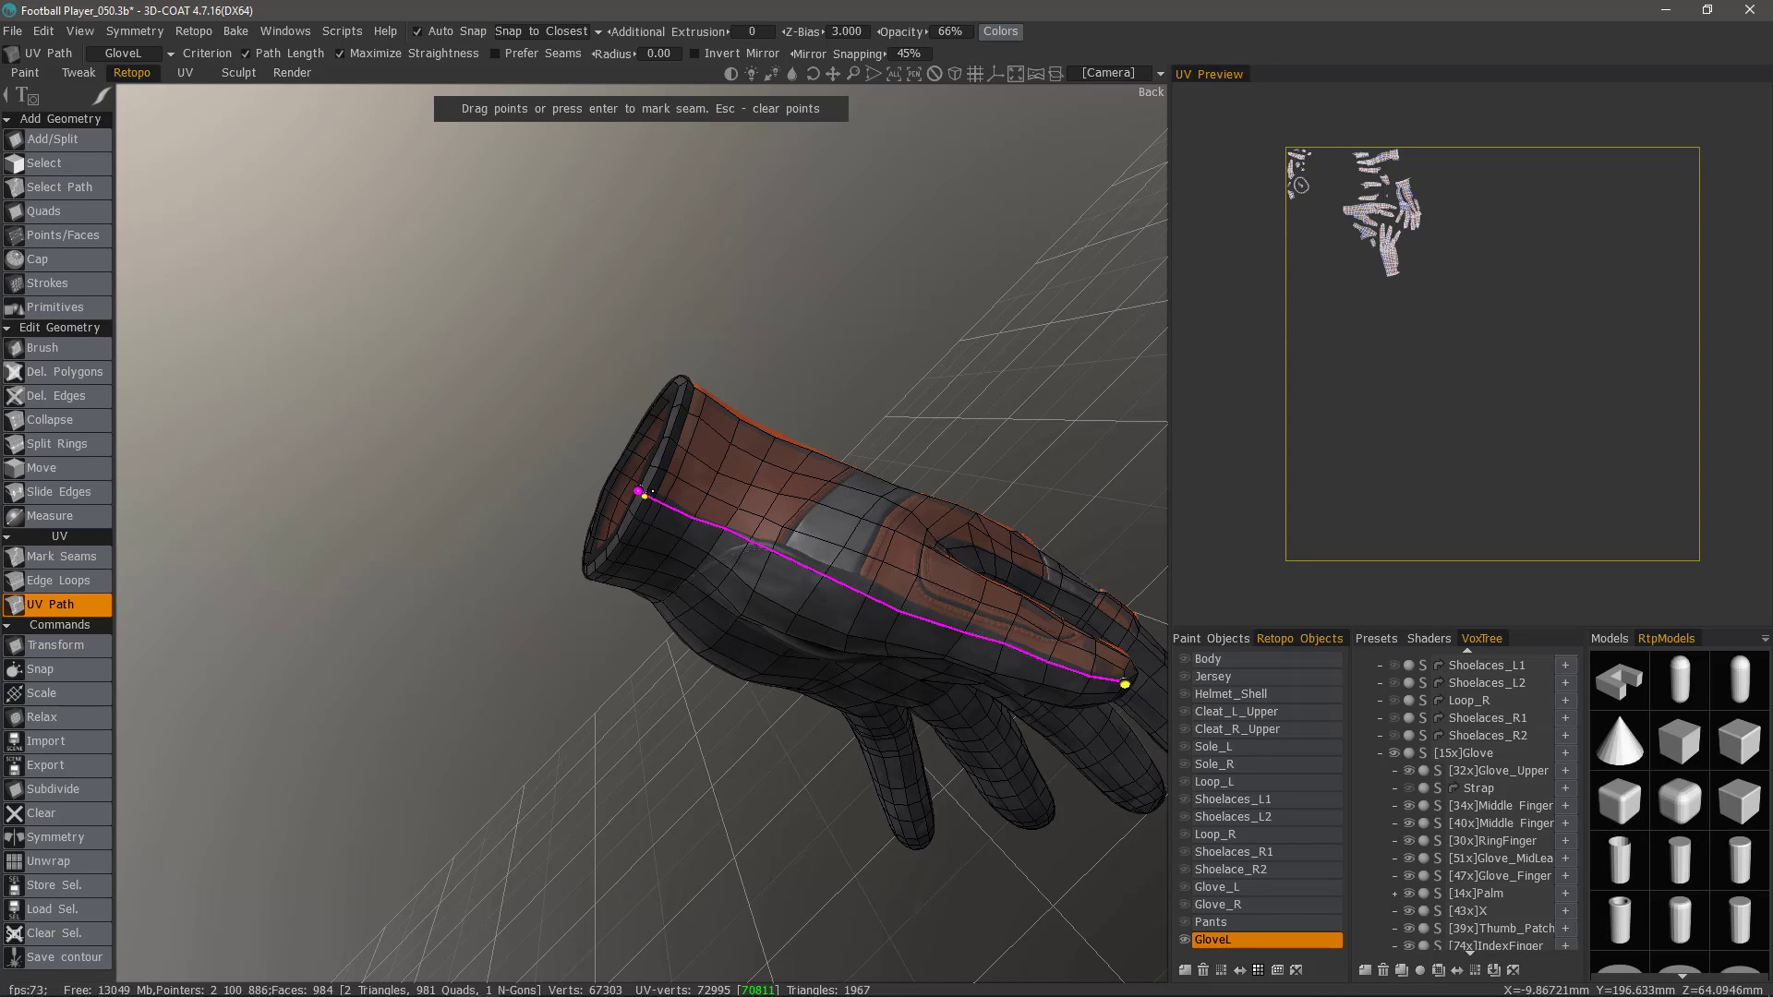
Extend the seam path around the thumb to the web beside the index finger, and on to the index fingertip.
left_click_drag(1099, 658, 688, 323, "alt")
middle_click_drag(688, 324, 788, 427, "alt")
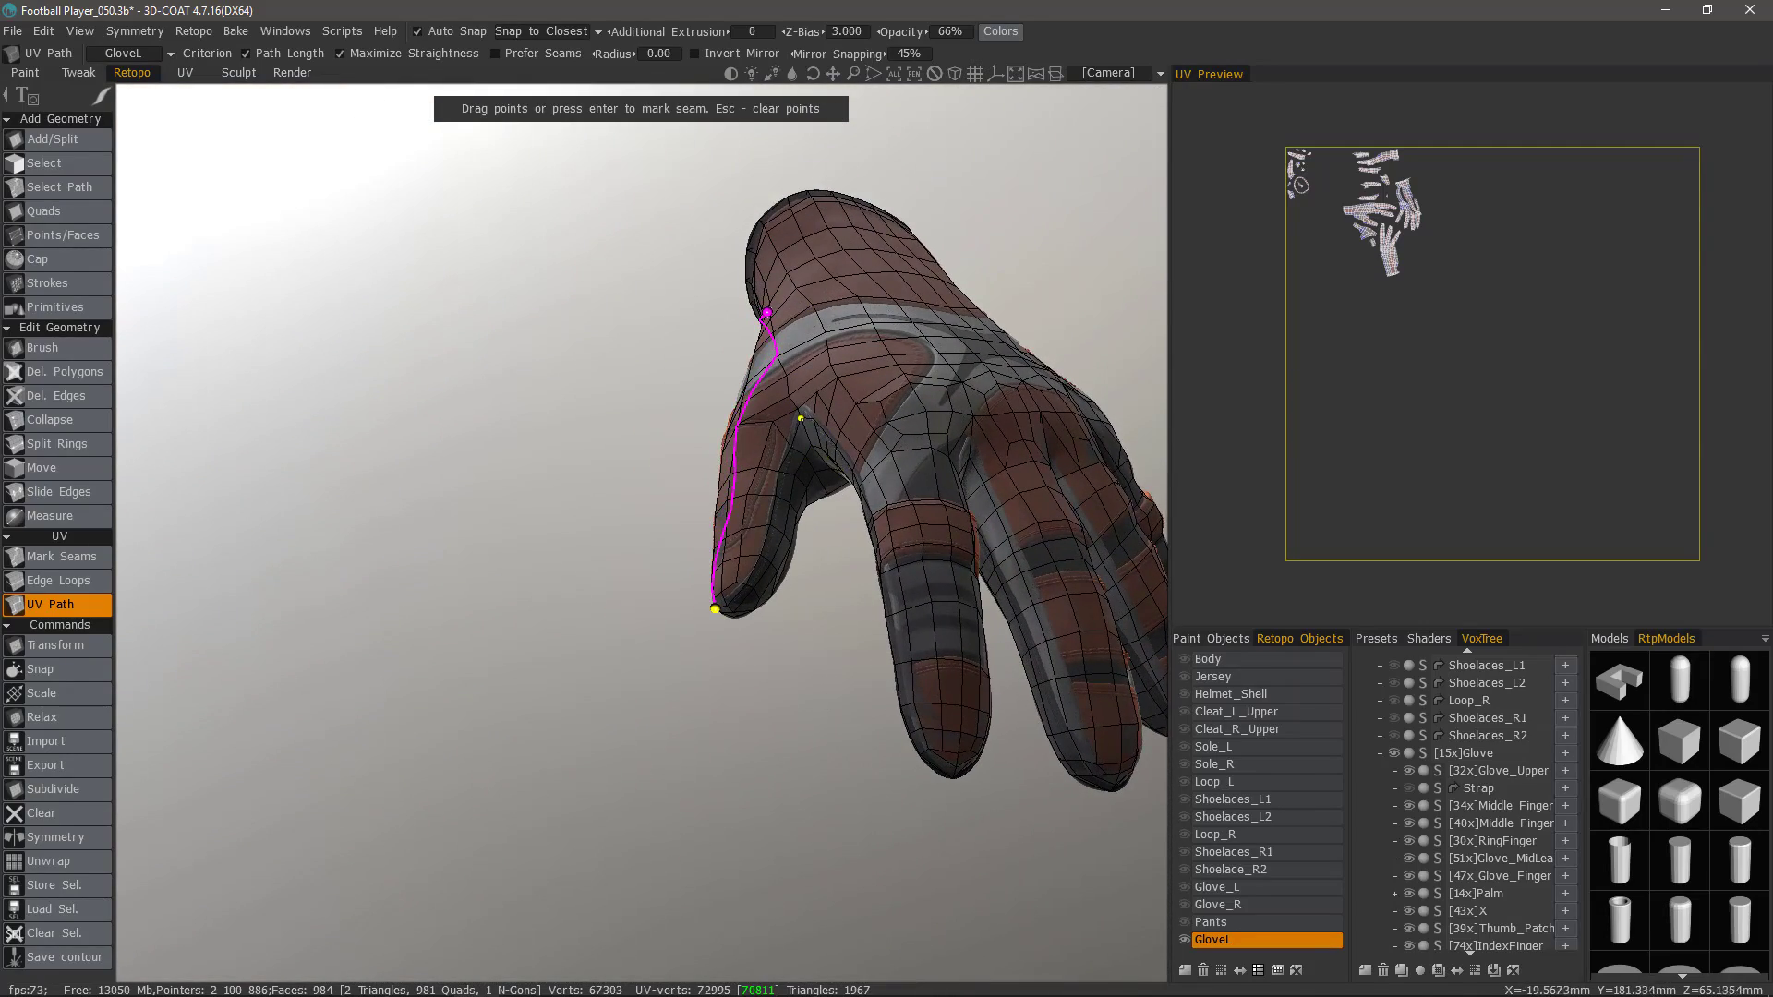
left_click(801, 418)
left_click_drag(801, 419, 593, 389, "alt")
left_click(980, 518)
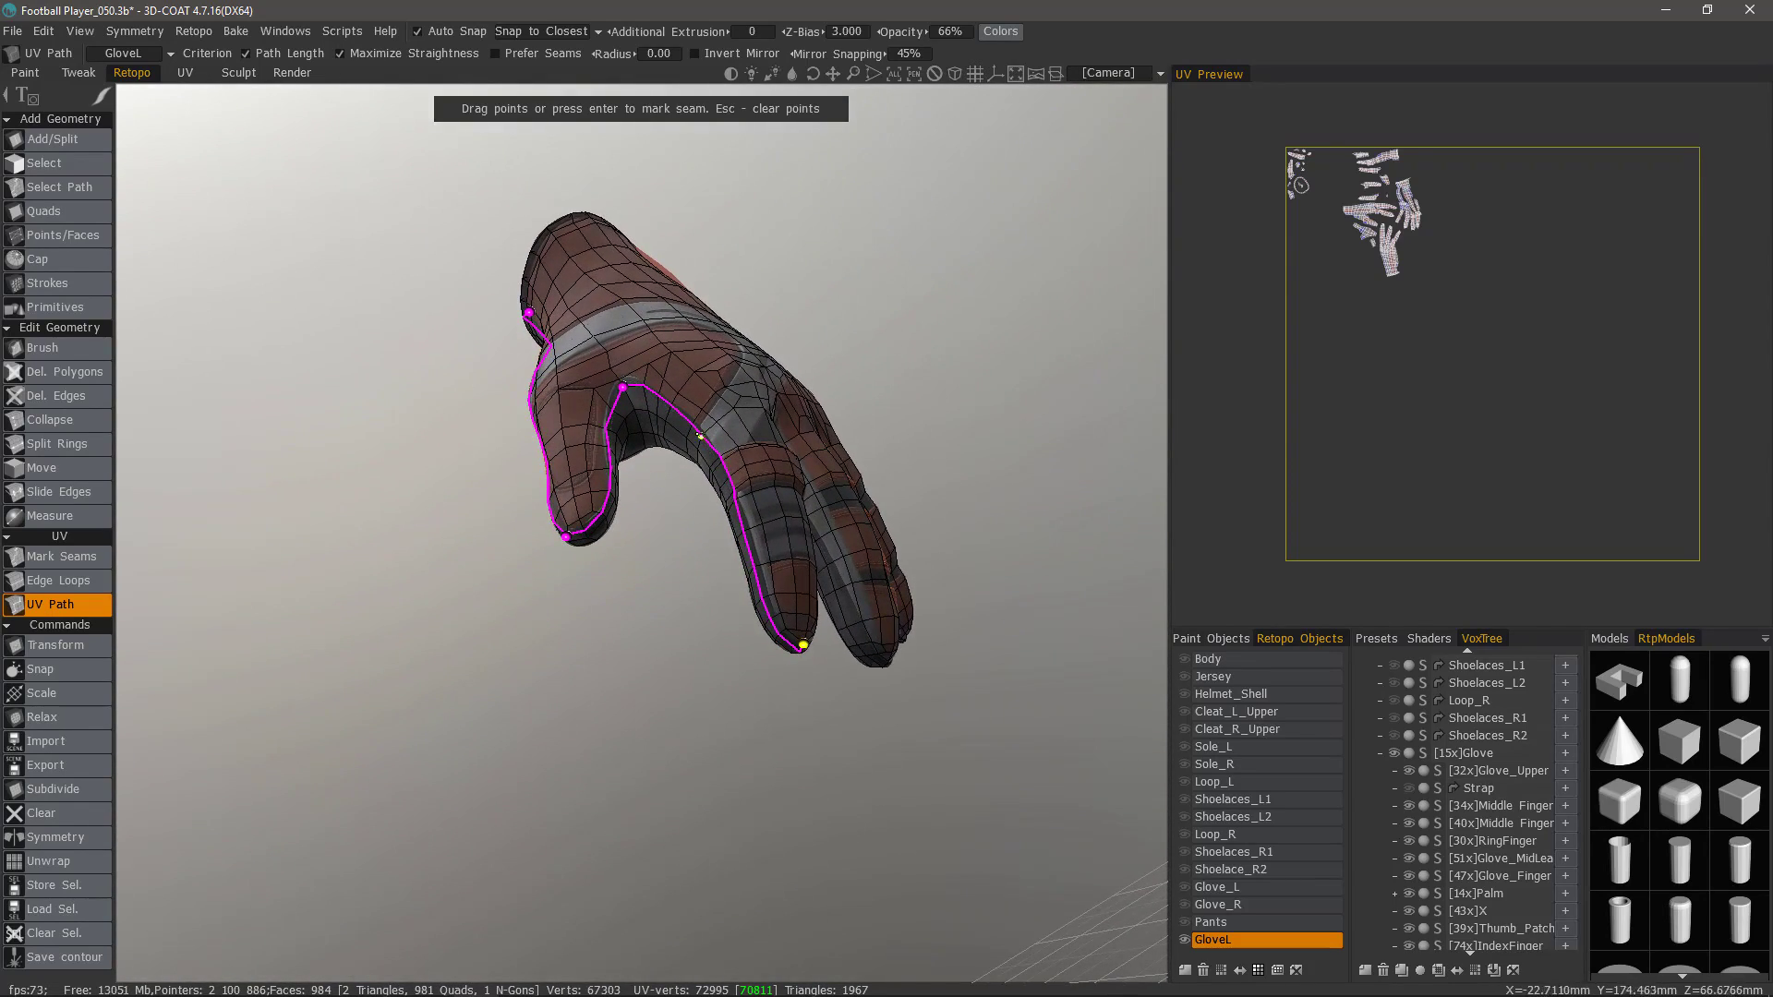
Adjust the path points at the index fingertip and near the finger's base to reroute the seam along its side.
left_click_drag(761, 598, 827, 502, "alt")
right_click_drag(827, 502, 822, 508, "alt")
middle_click_drag(822, 508, 719, 520, "alt")
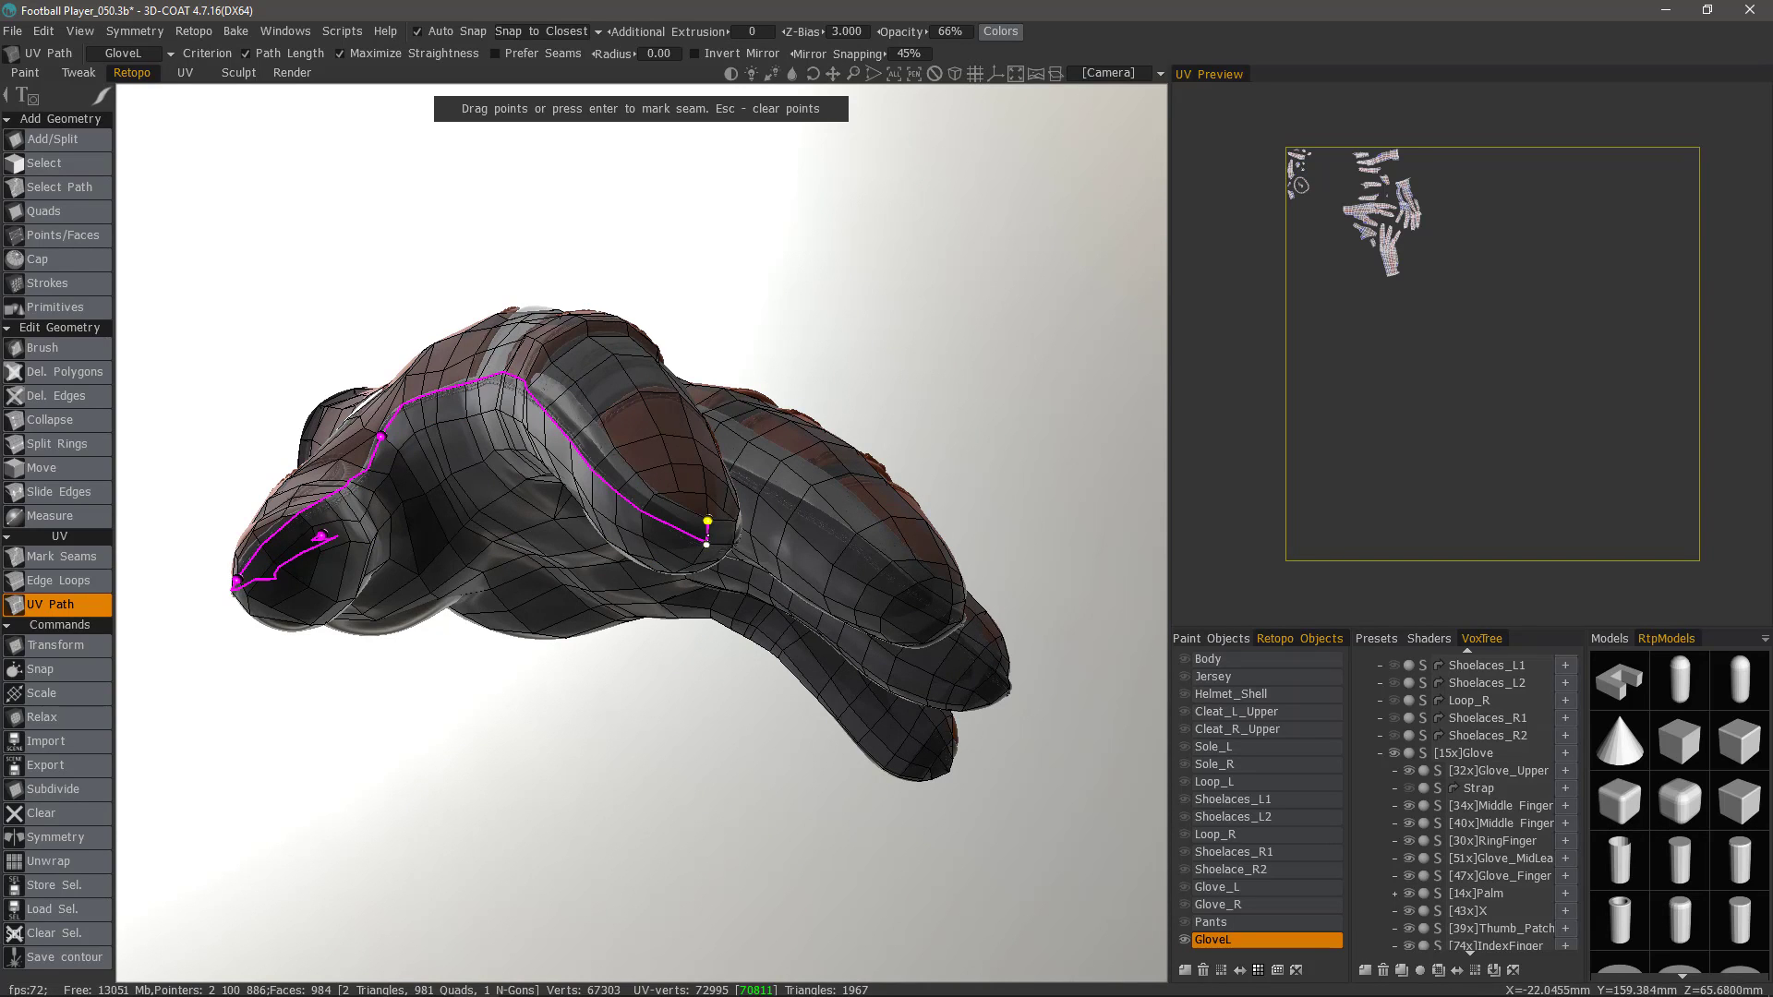
mouse_move(707, 522)
left_mouse_down()
mouse_move(736, 518)
mouse_move(689, 561)
mouse_move(706, 545)
left_mouse_up()
left_click(708, 521)
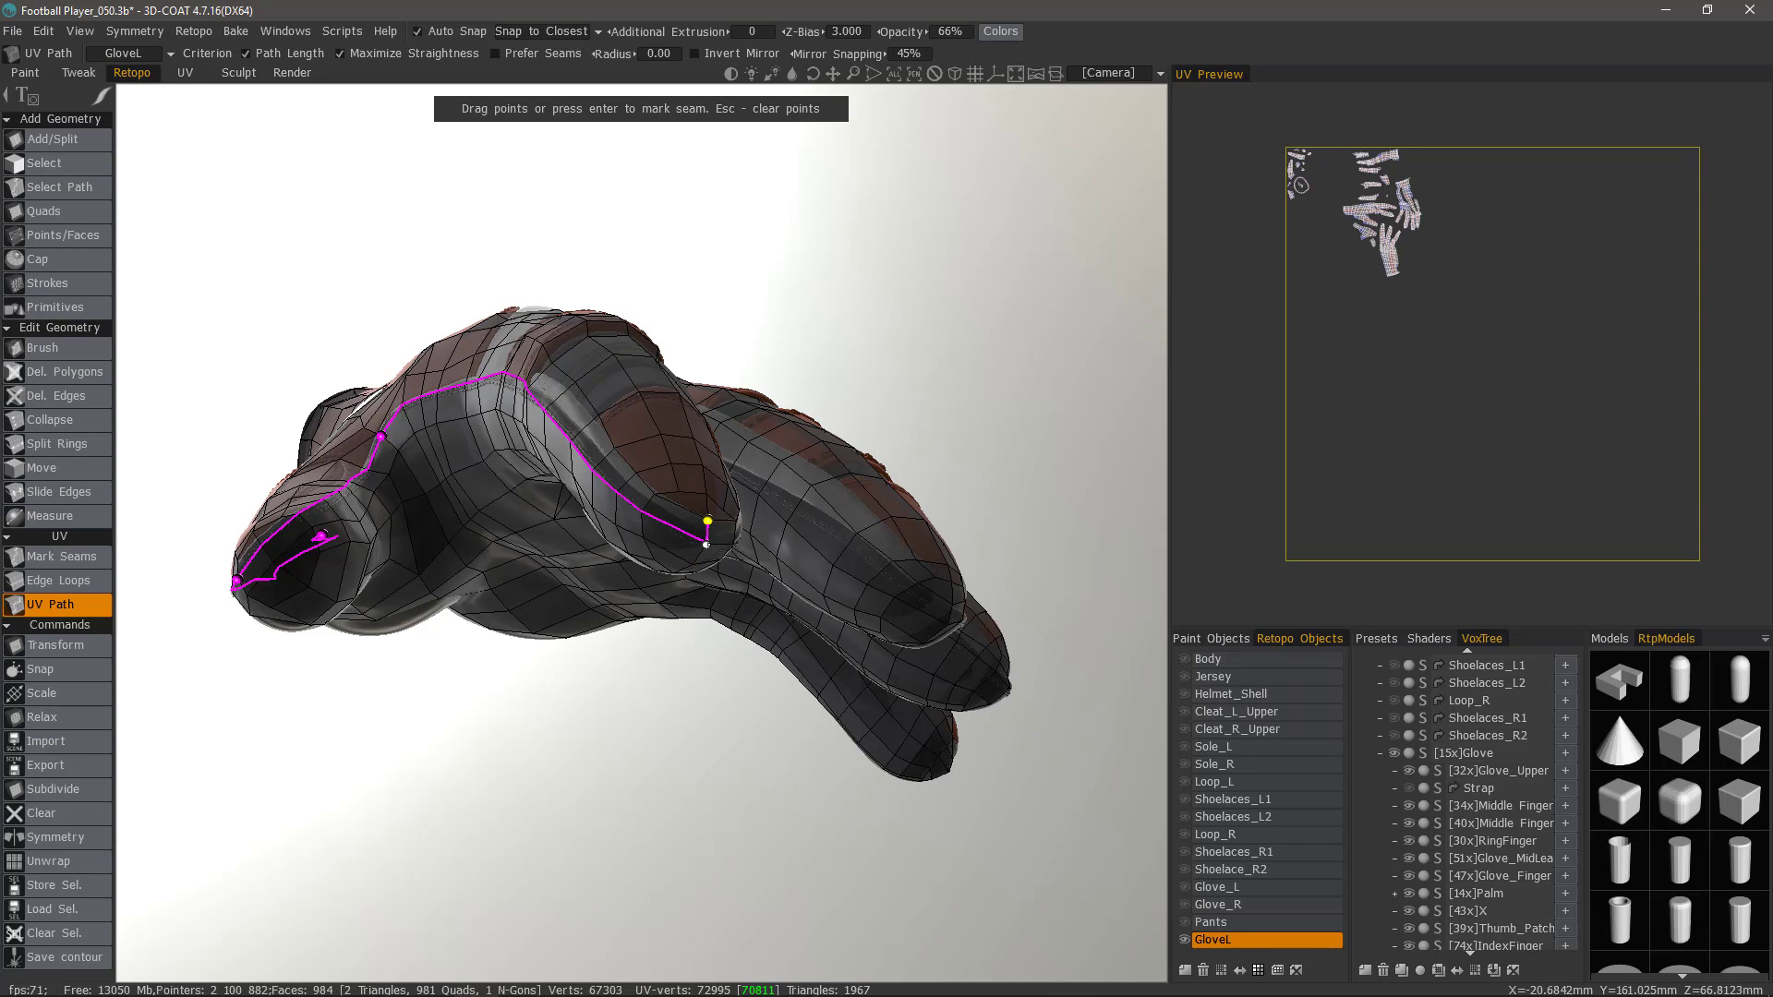
mouse_move(707, 544)
left_mouse_down()
mouse_move(641, 514)
mouse_move(661, 508)
mouse_move(635, 473)
mouse_move(691, 520)
left_mouse_up()
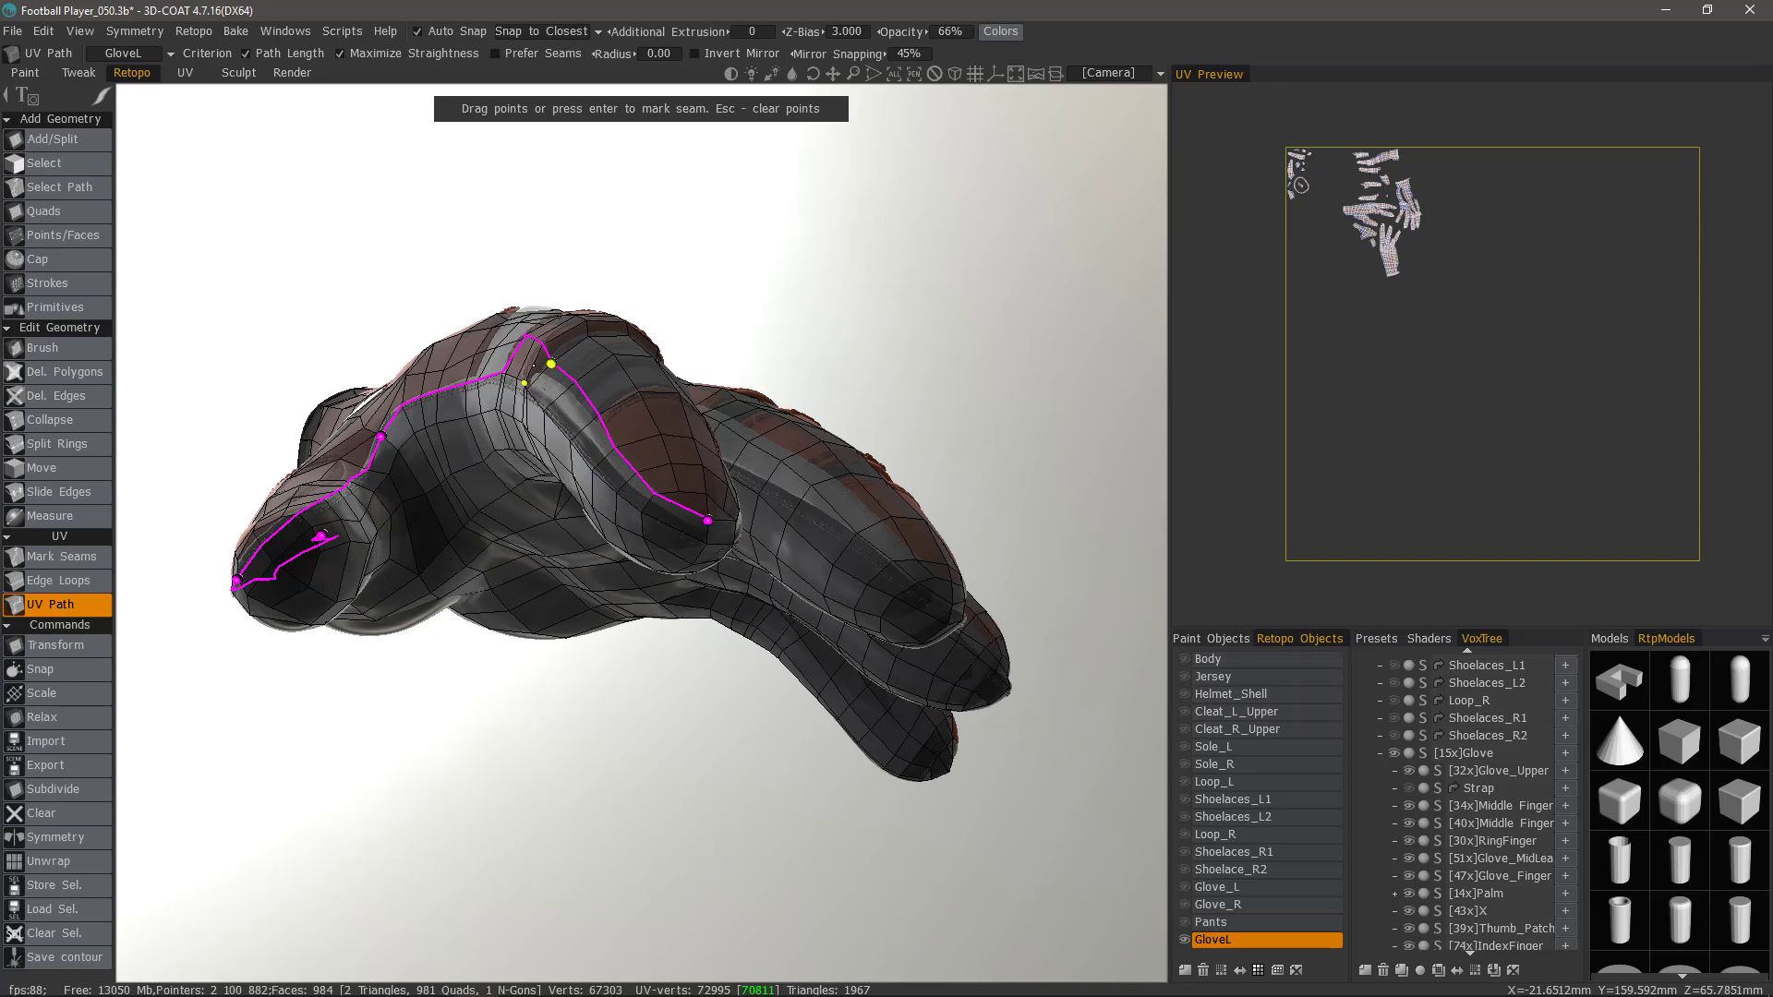
left_click(513, 358)
left_click_drag(505, 375, 737, 470)
scroll(601, 461, "up", 3)
scroll(601, 461, "down", 3)
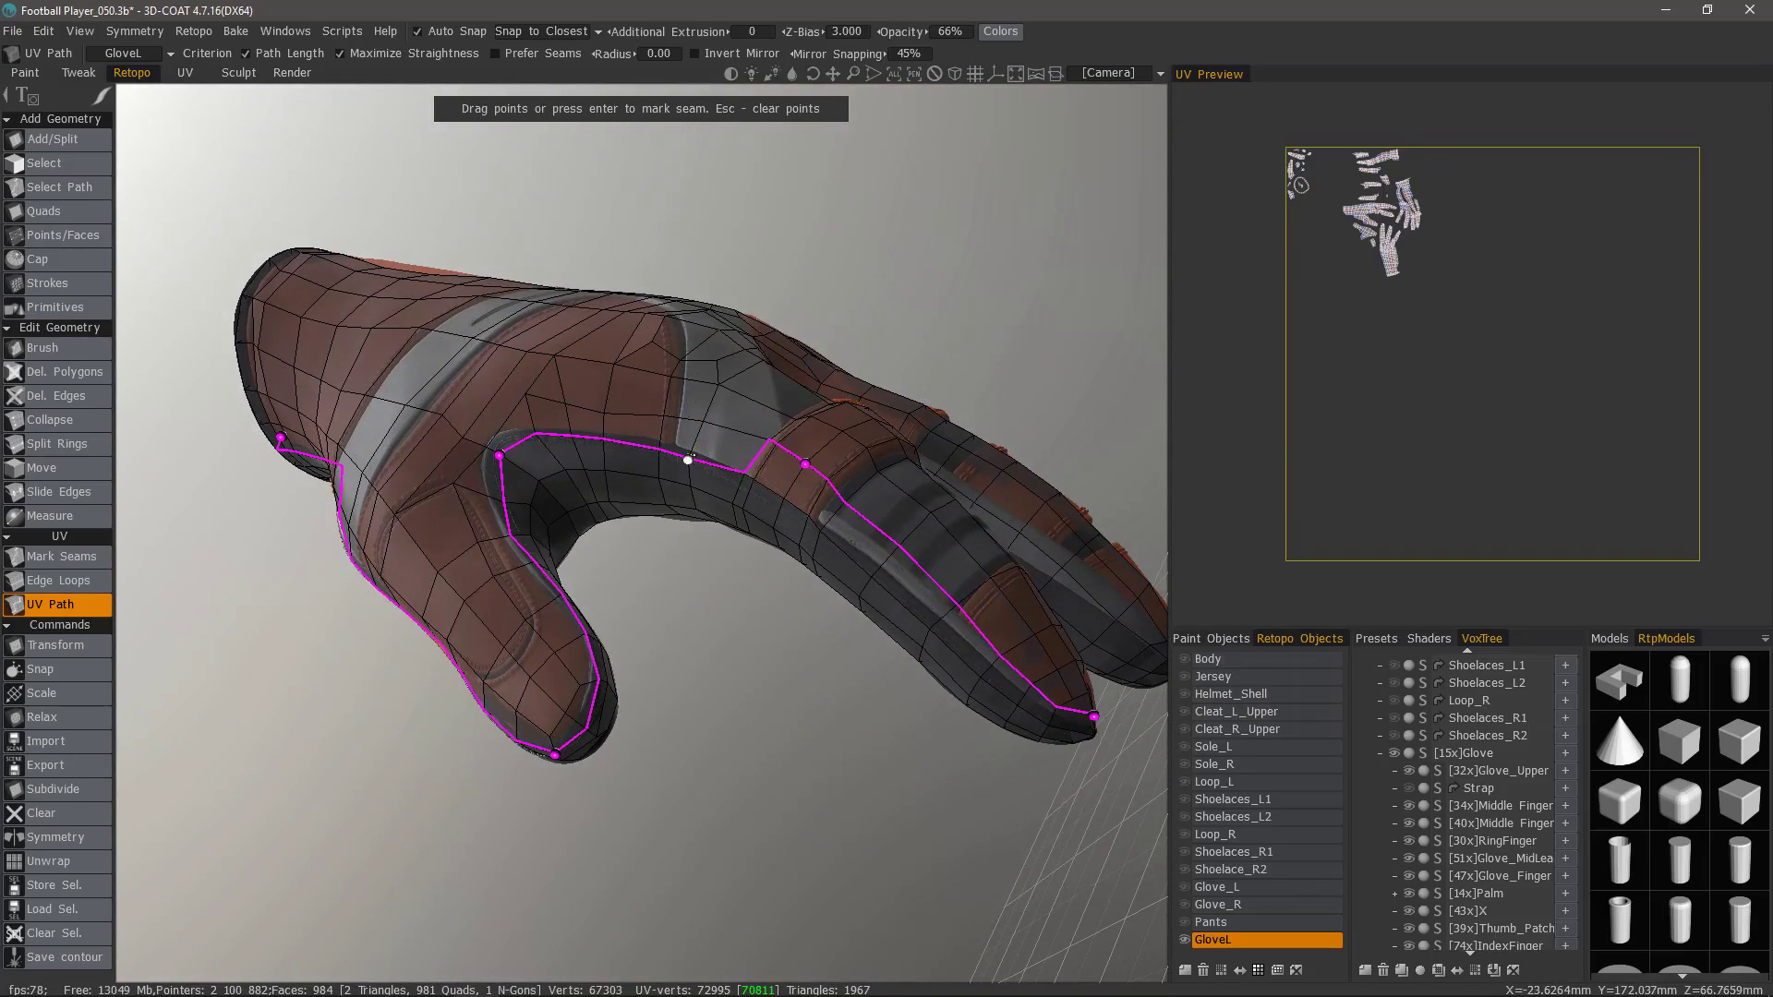
Add and reposition path points between the thumb web and index finger so the seam follows one continuous edge line along the side.
left_click_drag(688, 459, 603, 415)
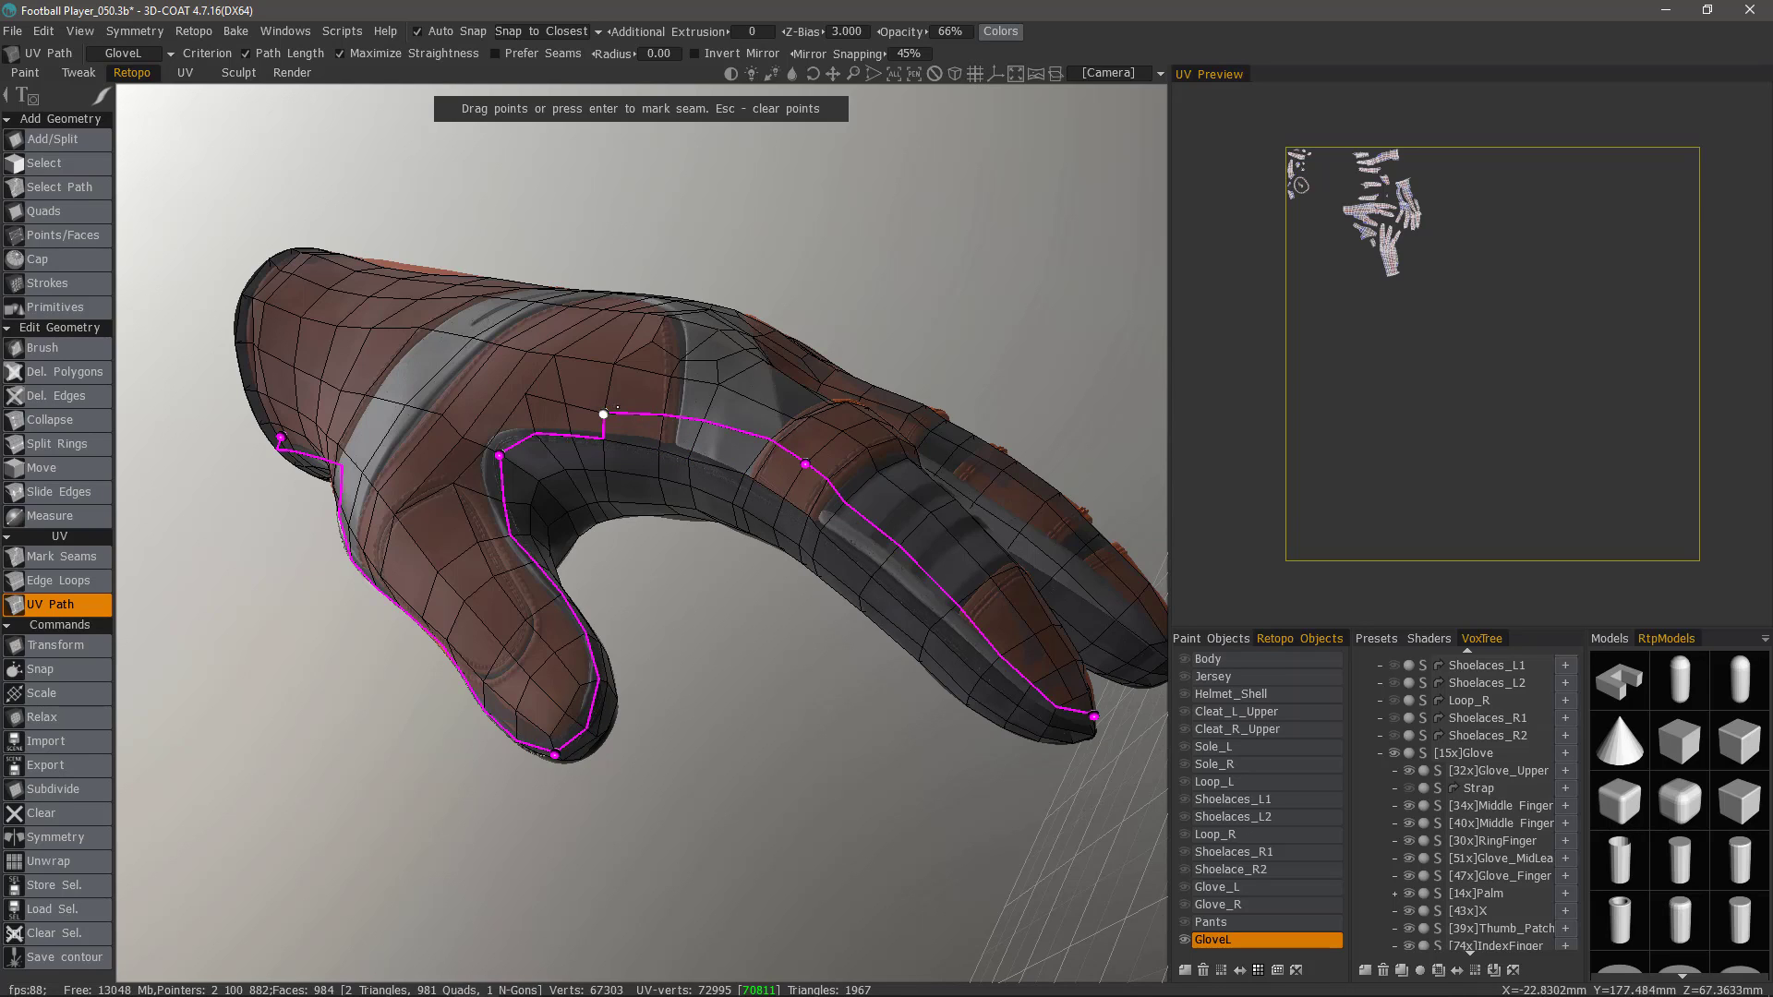
left_click(871, 577)
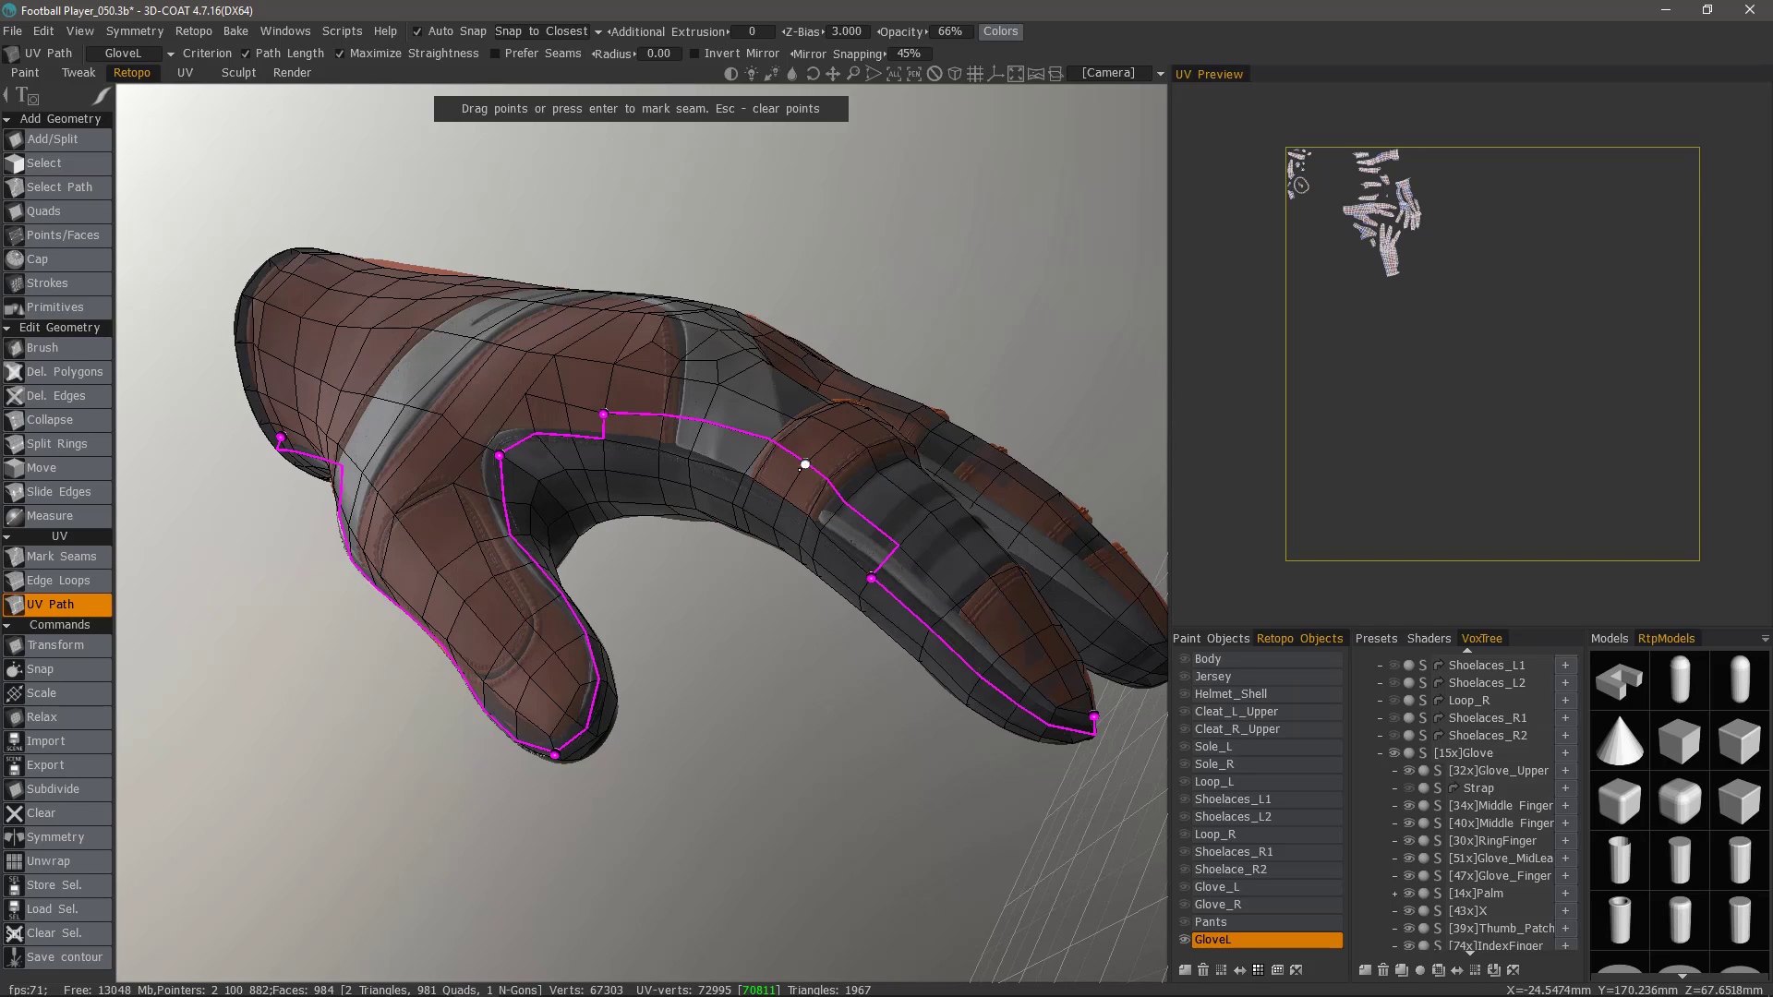
left_click_drag(806, 465, 783, 499)
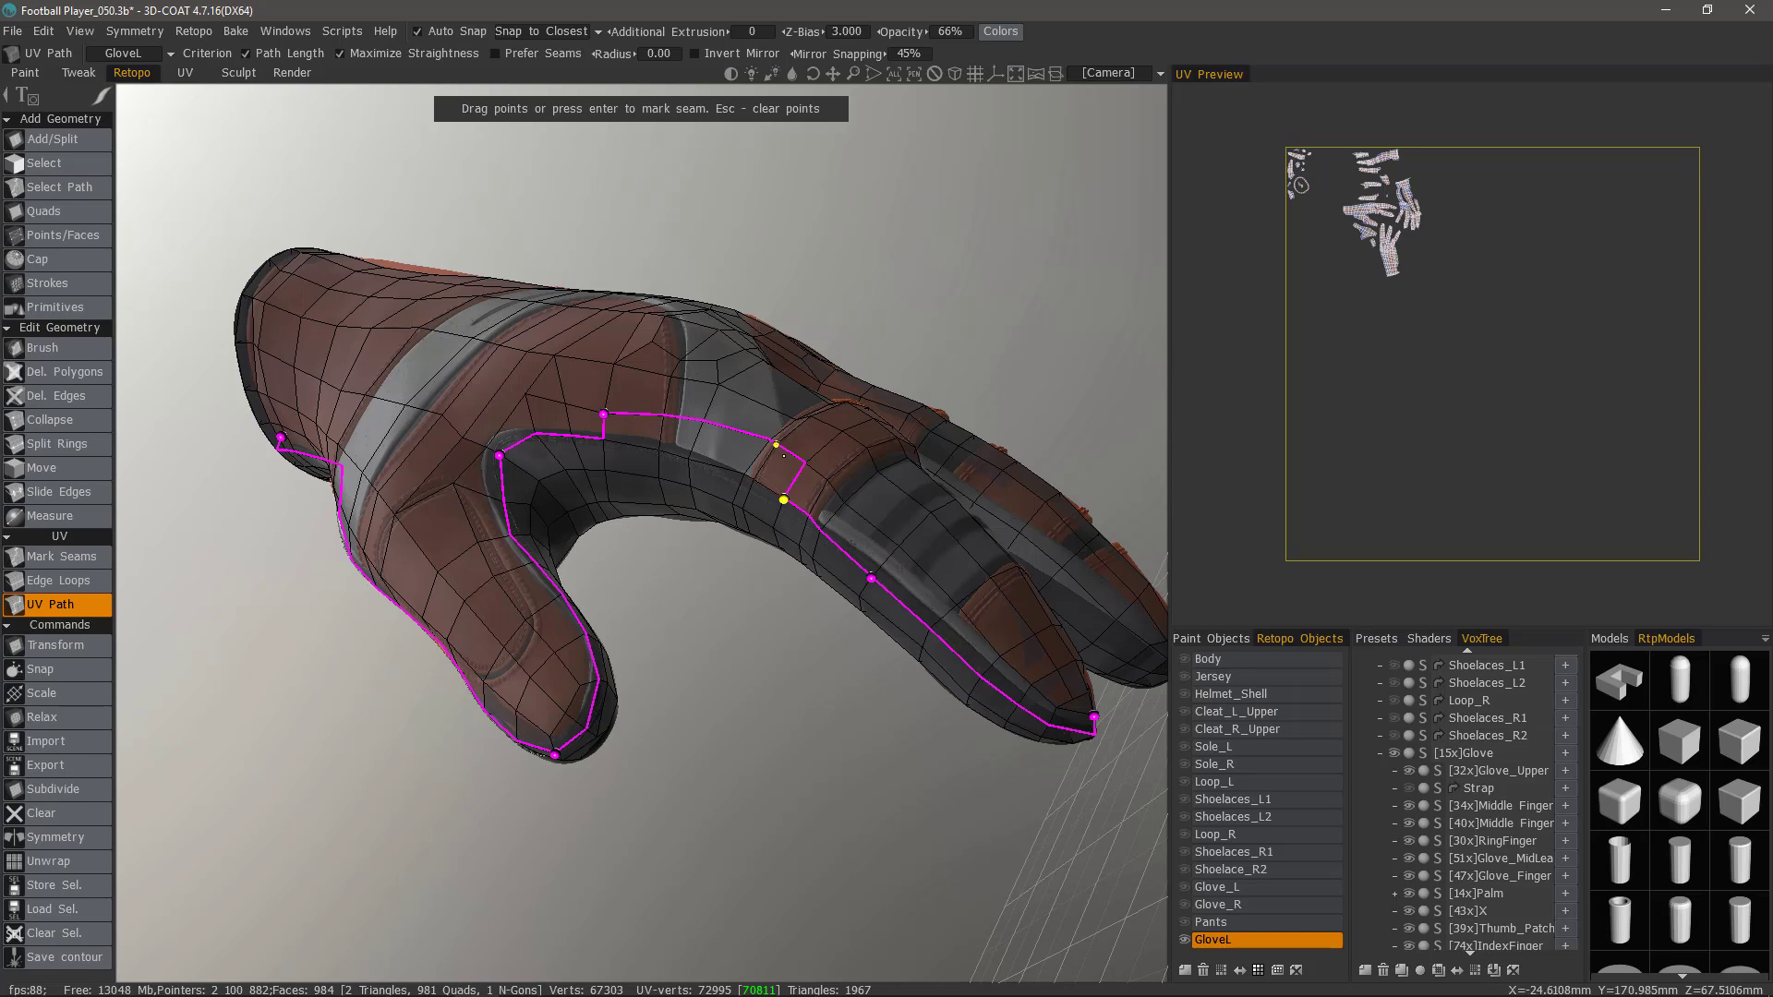
left_click_drag(776, 444, 688, 460)
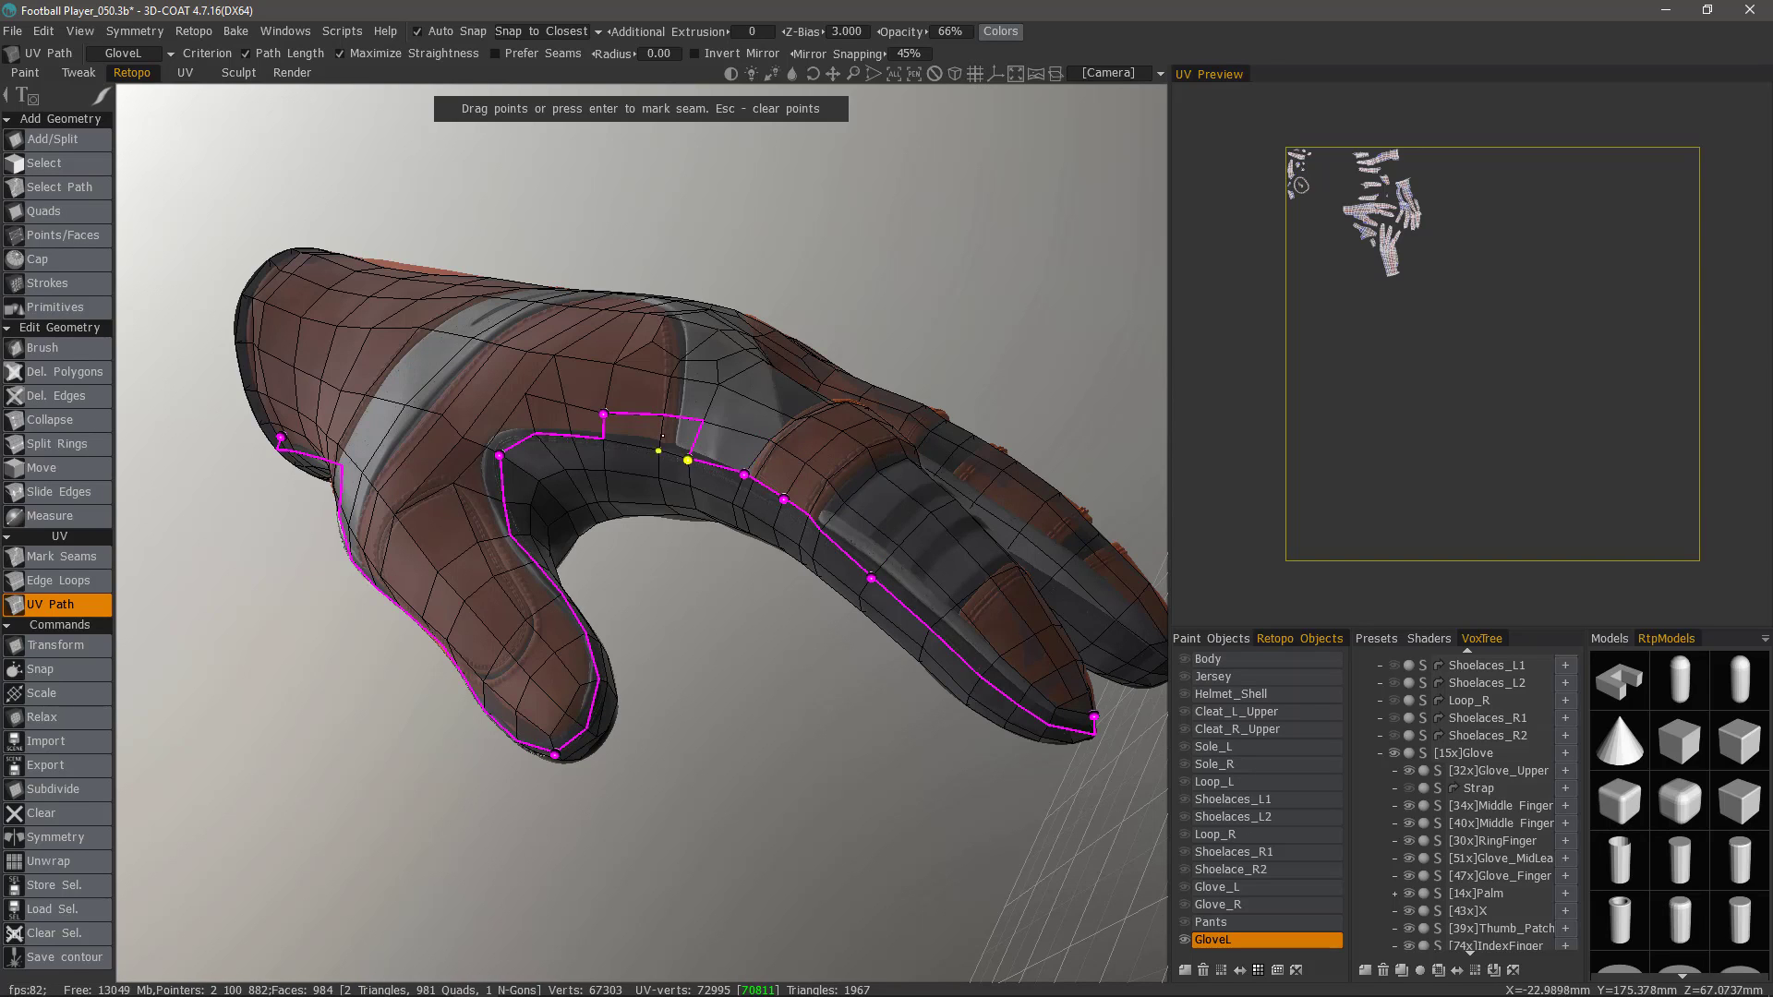
left_click_drag(603, 415, 603, 440)
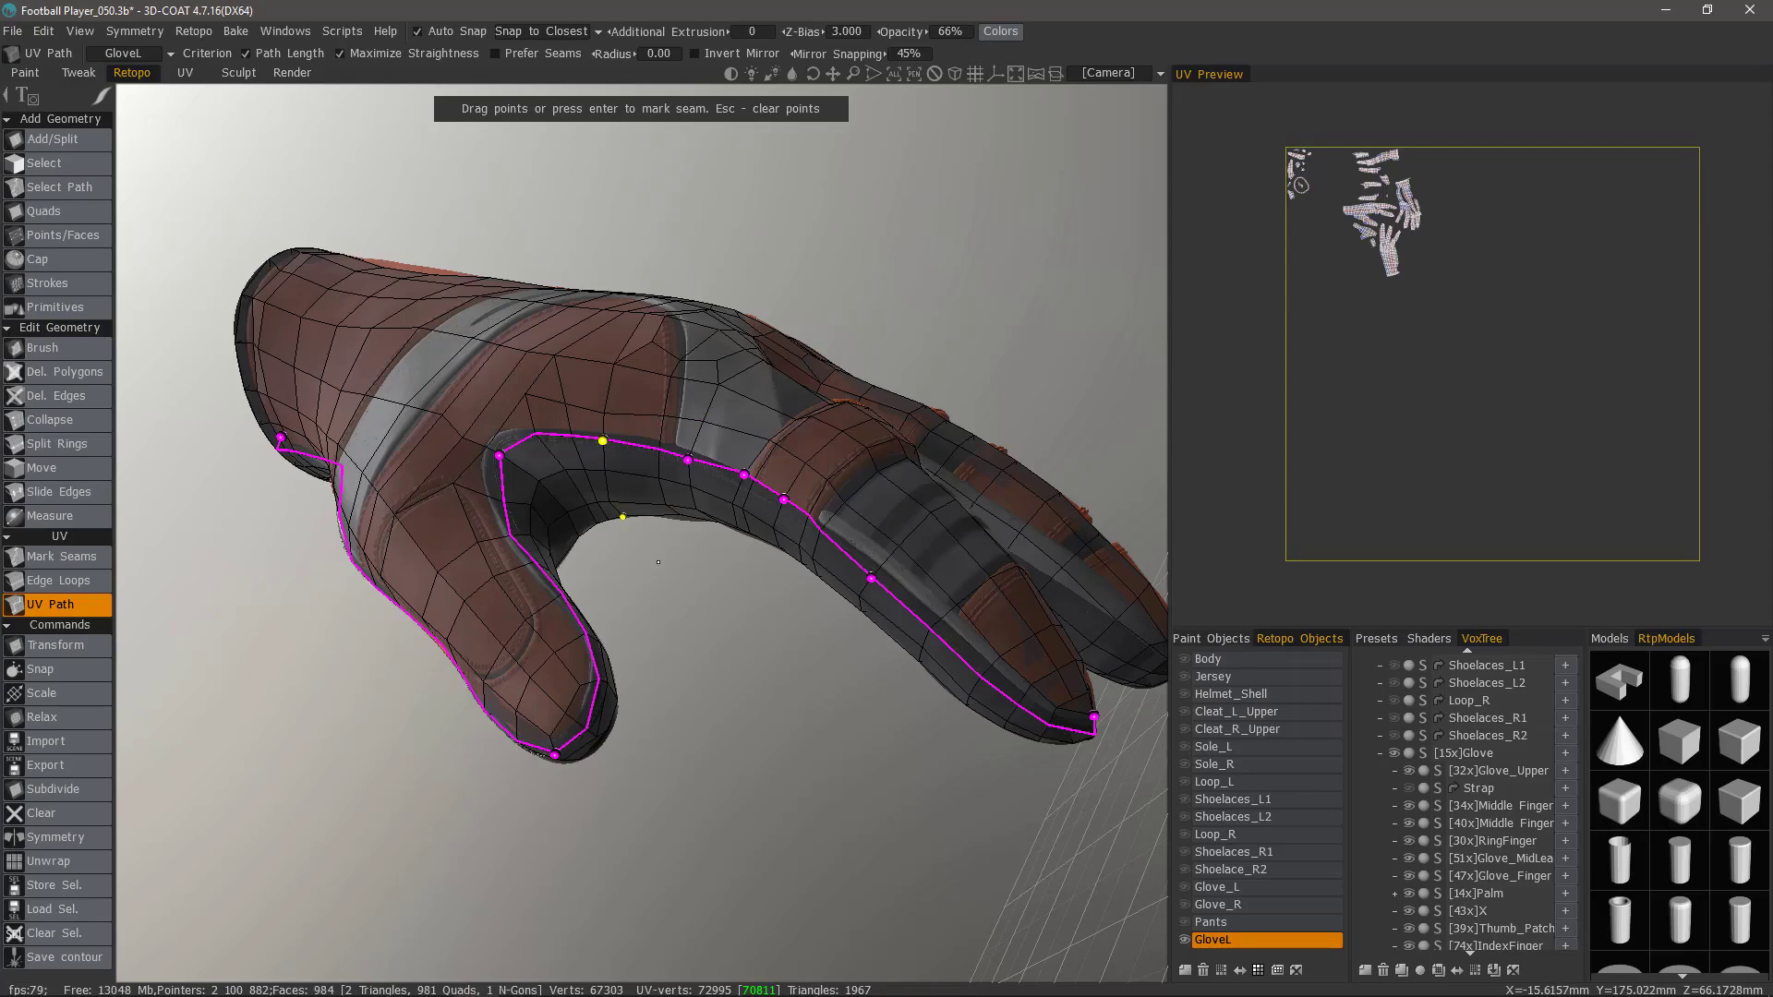
Continue the seam path around the index fingertip and between the remaining fingers to the tip of the little finger.
left_click_drag(680, 564, 847, 357)
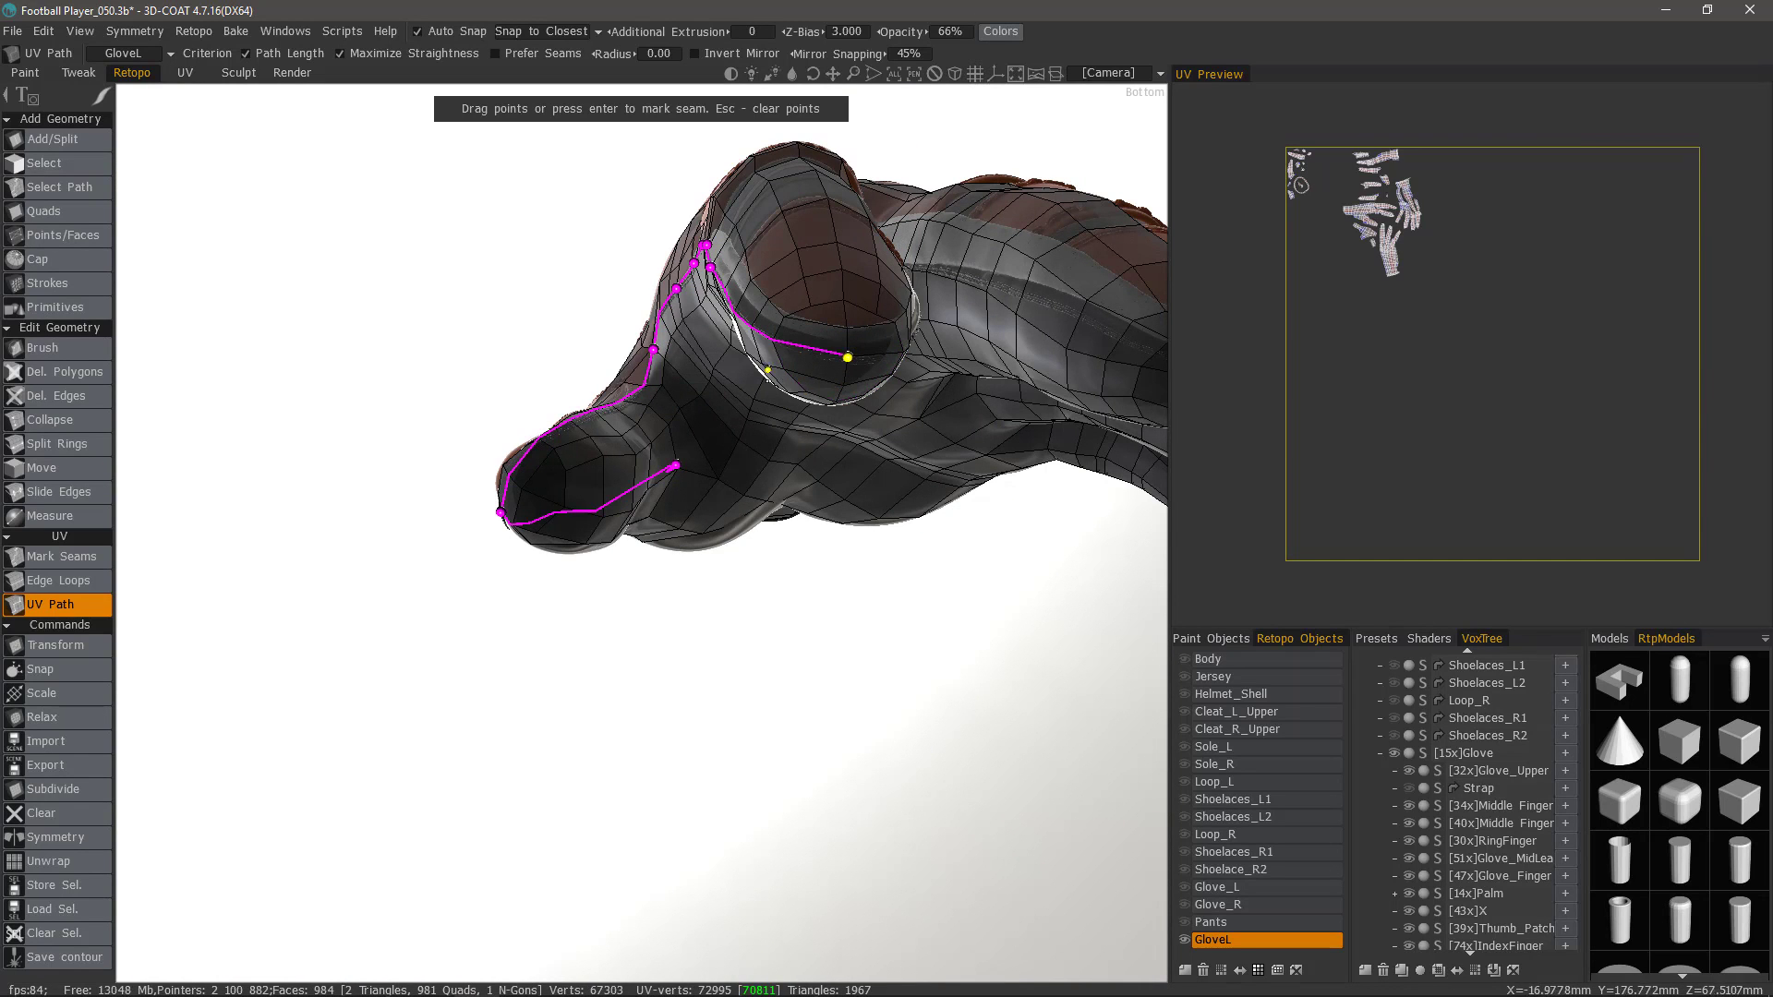
left_click_drag(554, 647, 439, 495)
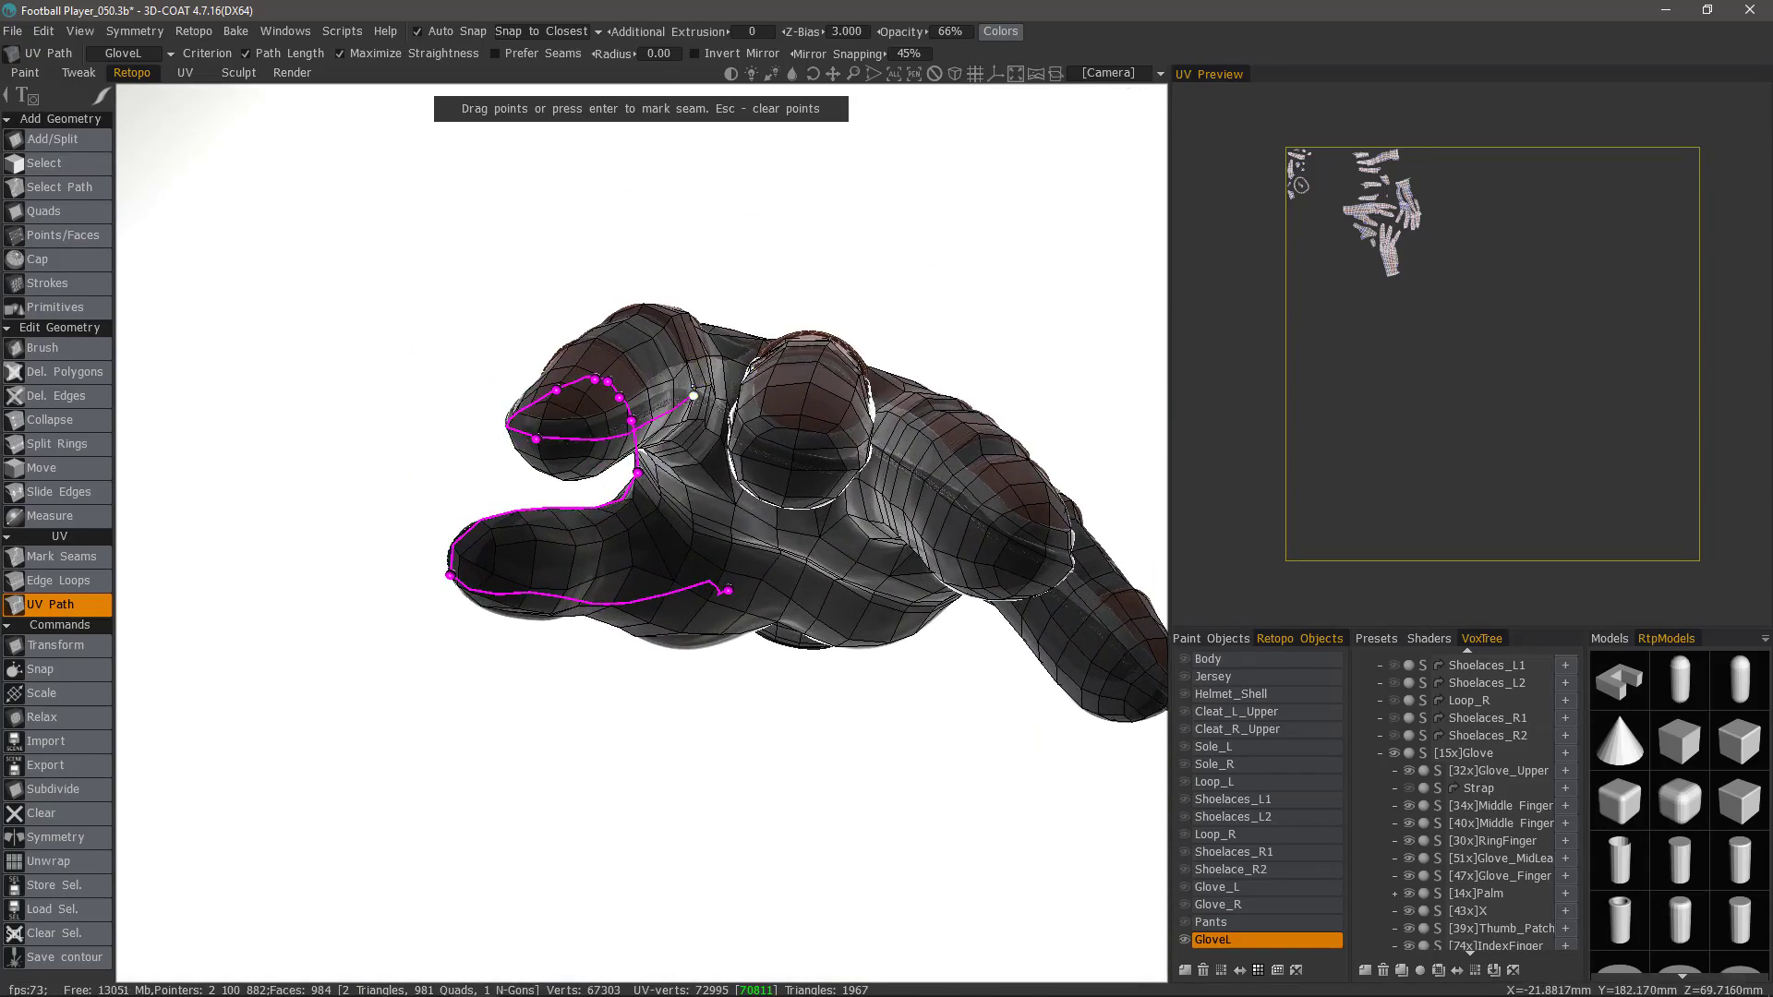
left_click_drag(692, 391, 552, 580, "alt")
left_click_drag(746, 335, 595, 434, "alt")
left_click(706, 545)
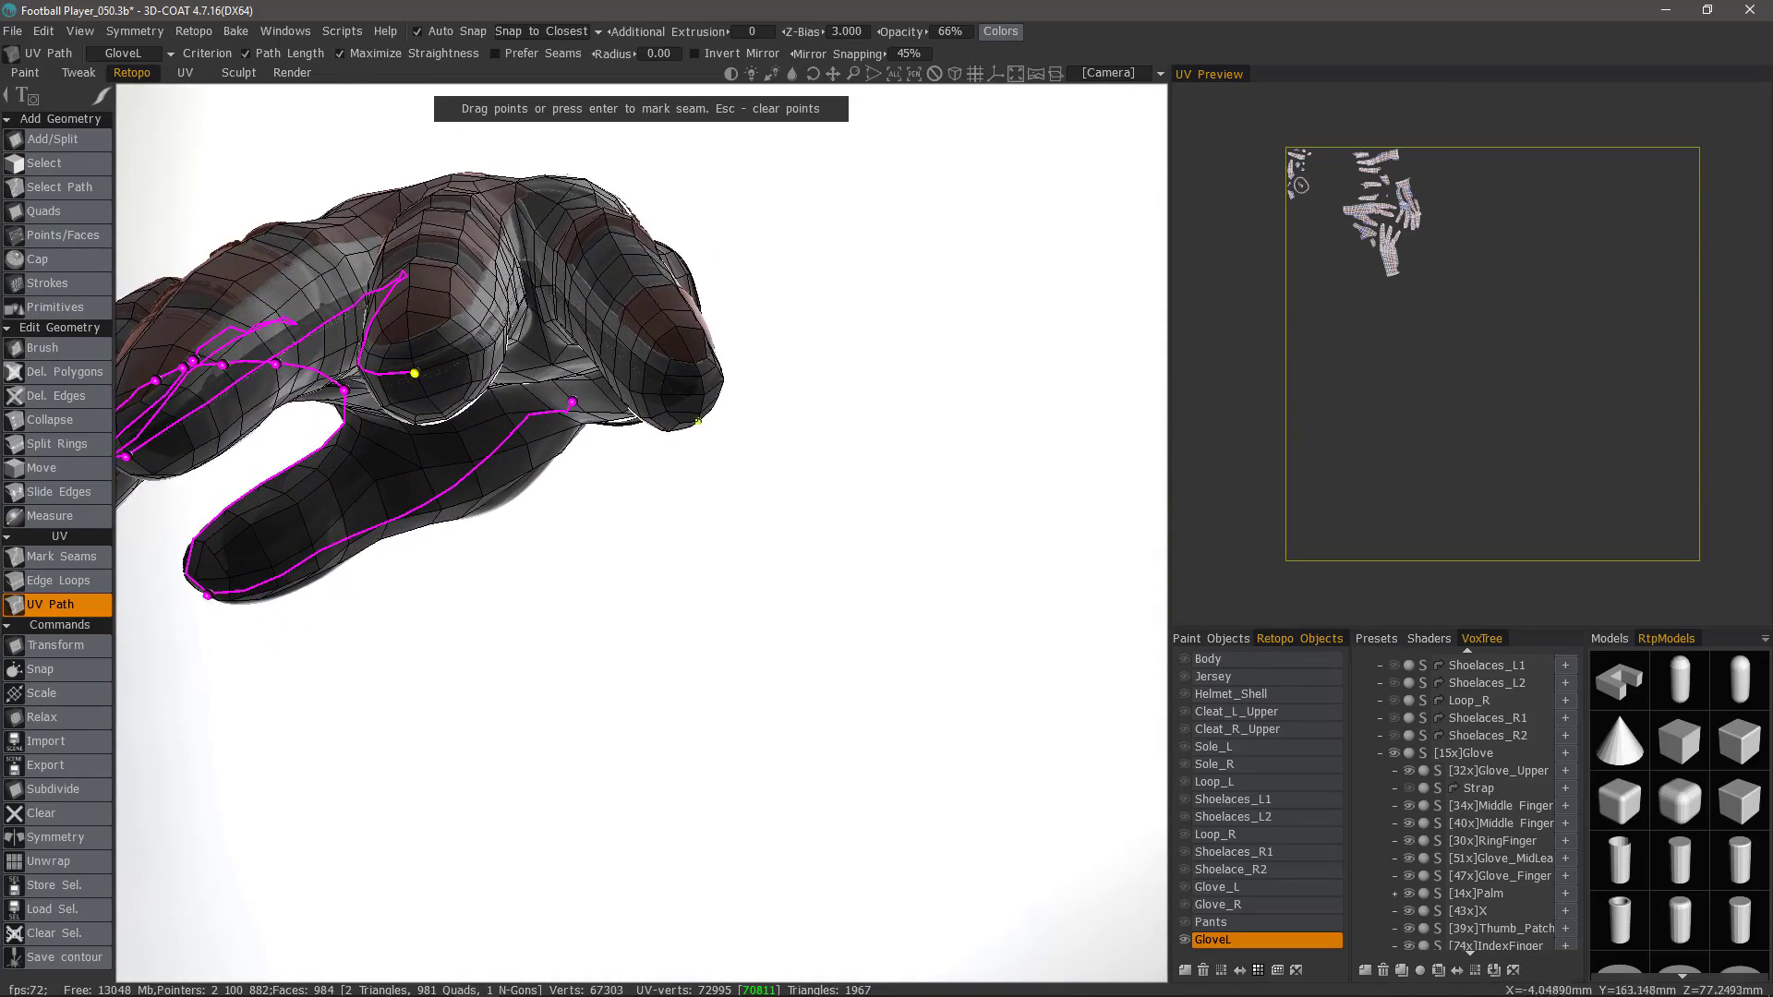
left_click(701, 376)
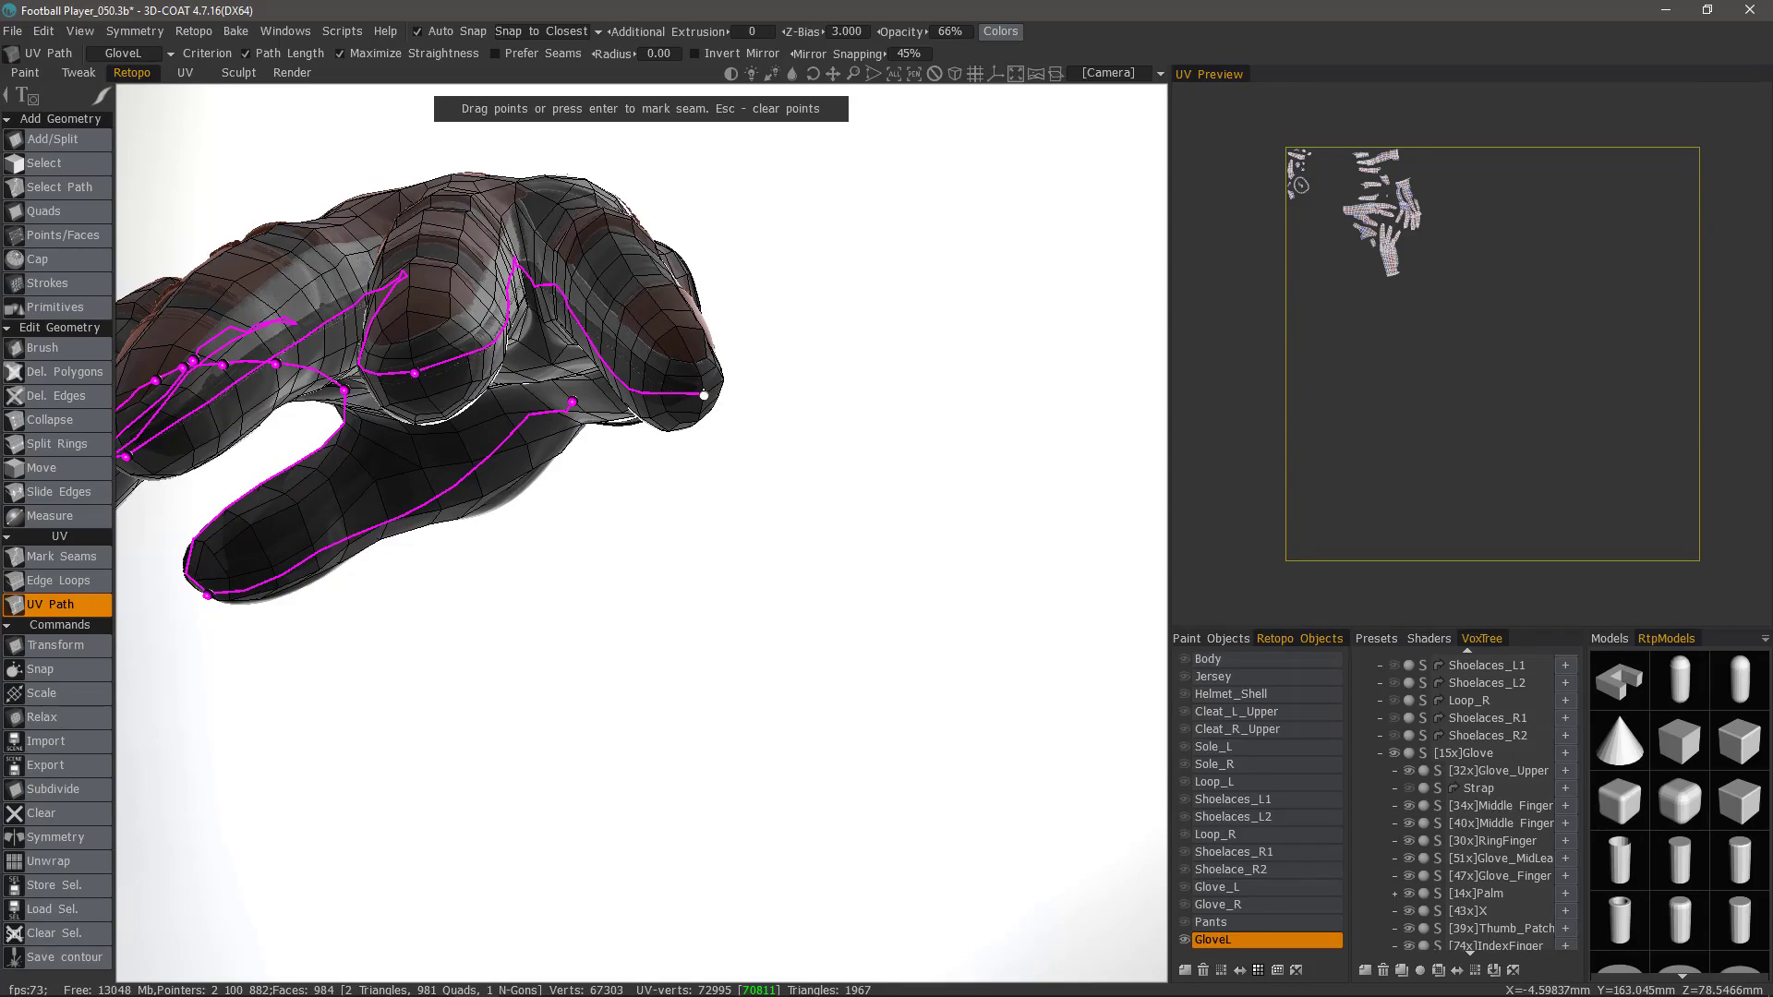
Run the path from the little finger to the opposite side of the cuff rim, mark it as a seam, and clear the leftover path point.
left_click_drag(704, 393, 536, 269, "alt")
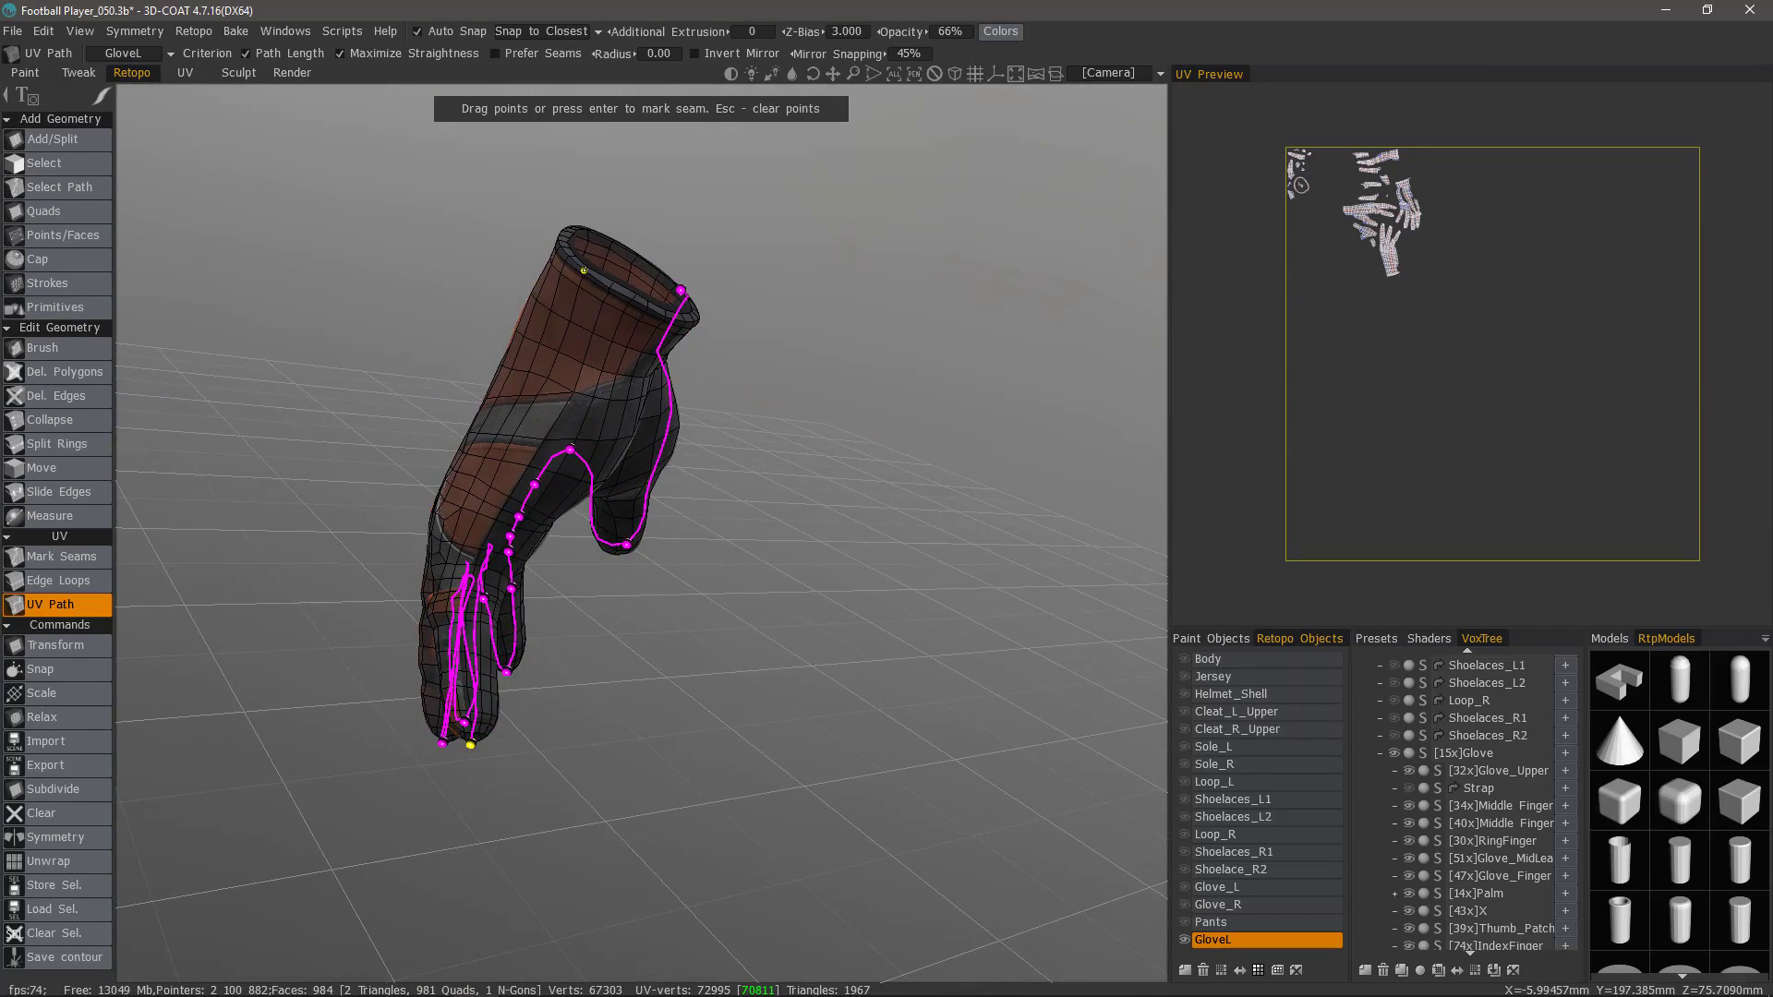
left_click(583, 270)
left_click_drag(584, 270, 672, 376, "alt")
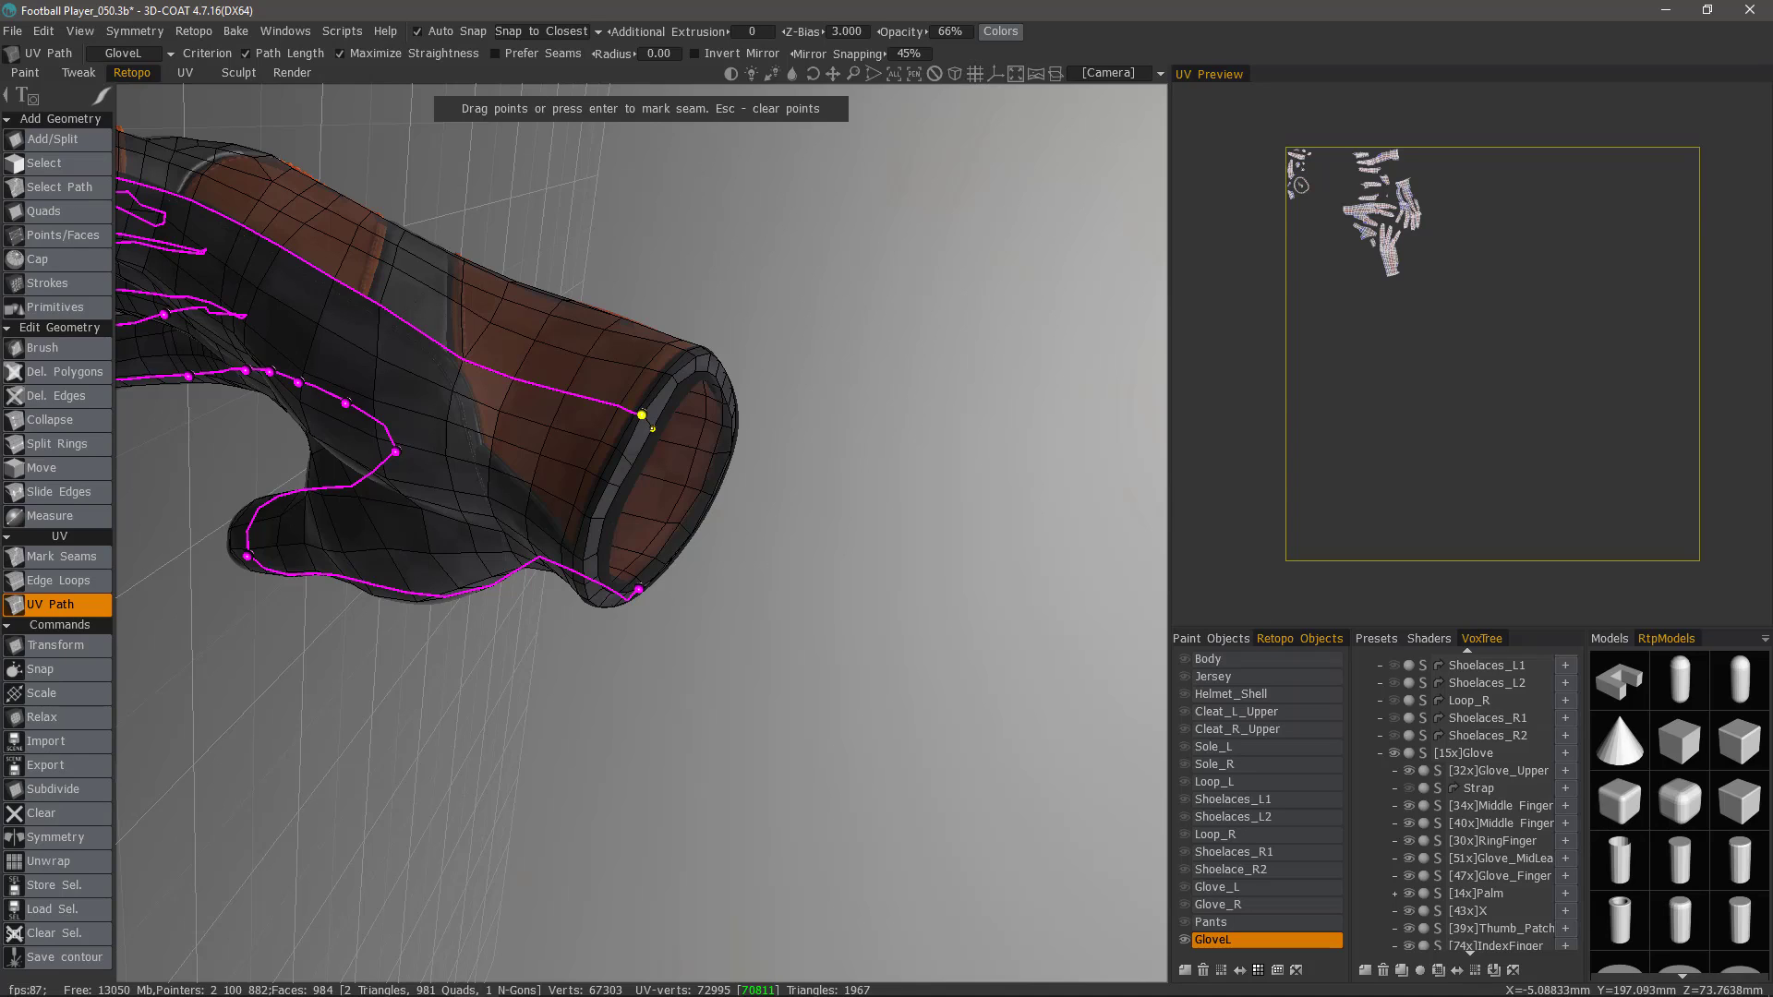
mouse_move(652, 429)
left_mouse_down("alt")
mouse_move(729, 475)
mouse_move(805, 443)
mouse_move(757, 434)
mouse_move(733, 396)
mouse_move(566, 376)
mouse_move(641, 398)
mouse_move(579, 418)
mouse_move(661, 394)
mouse_move(628, 397)
mouse_move(657, 438)
left_mouse_up("alt")
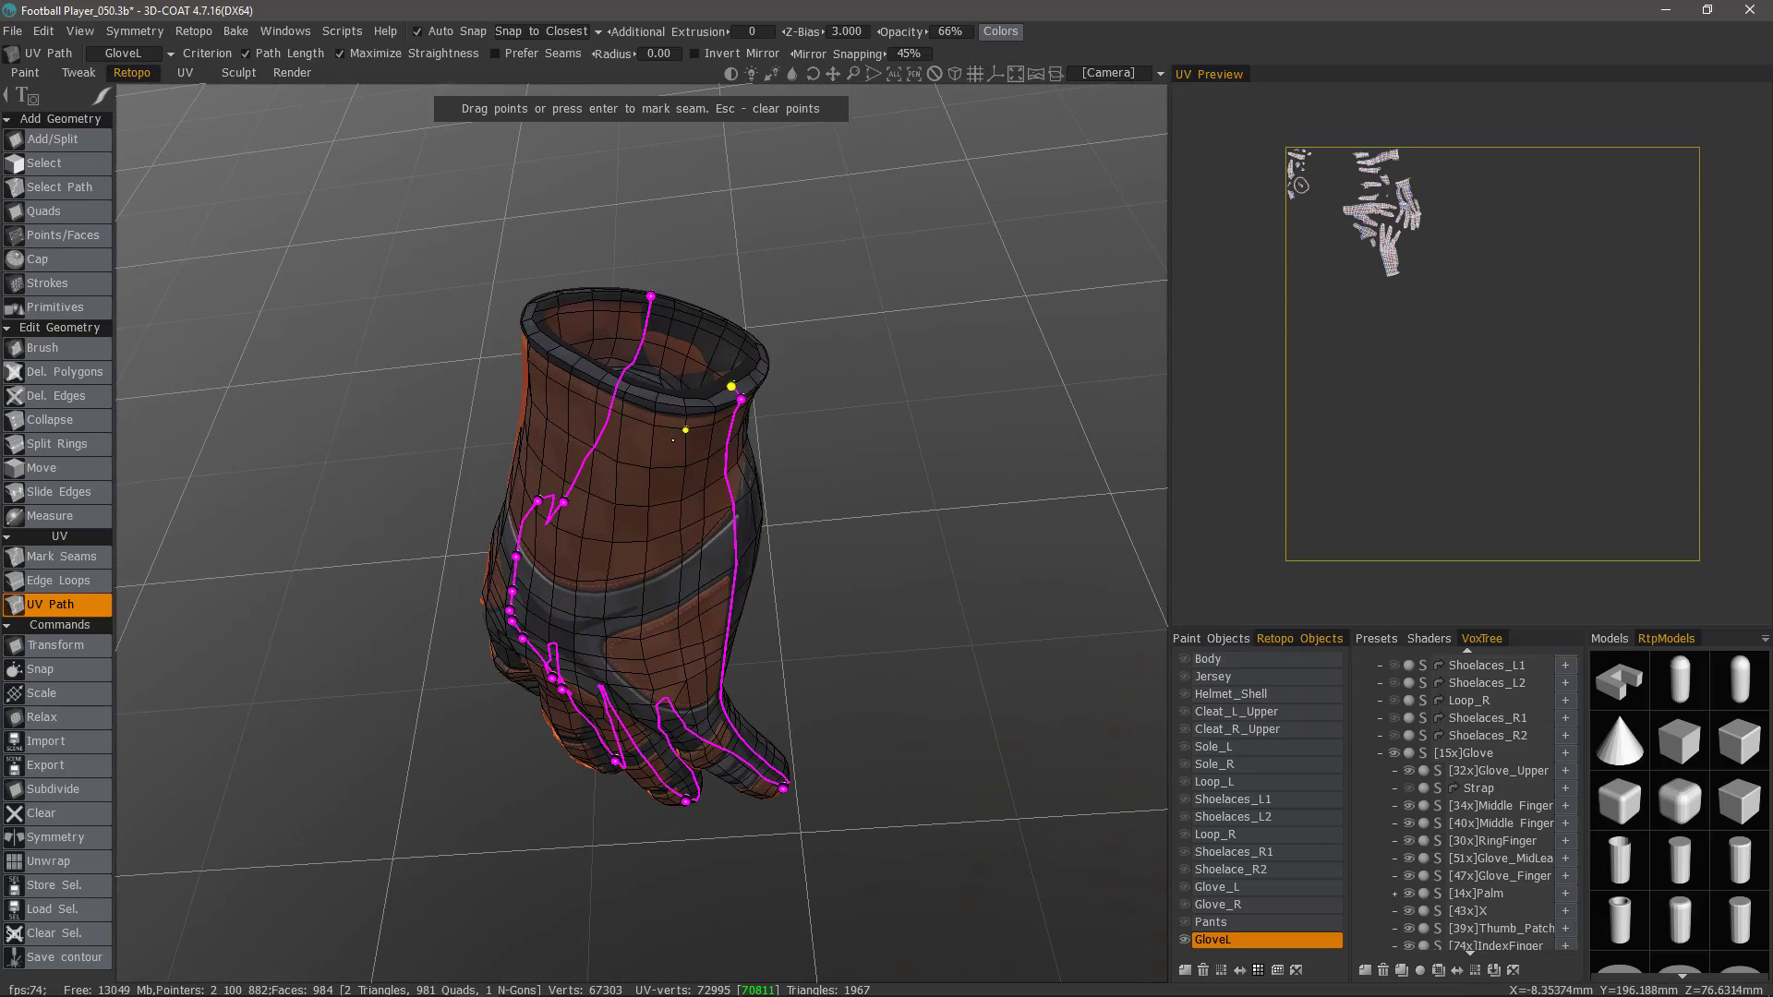
key("Return")
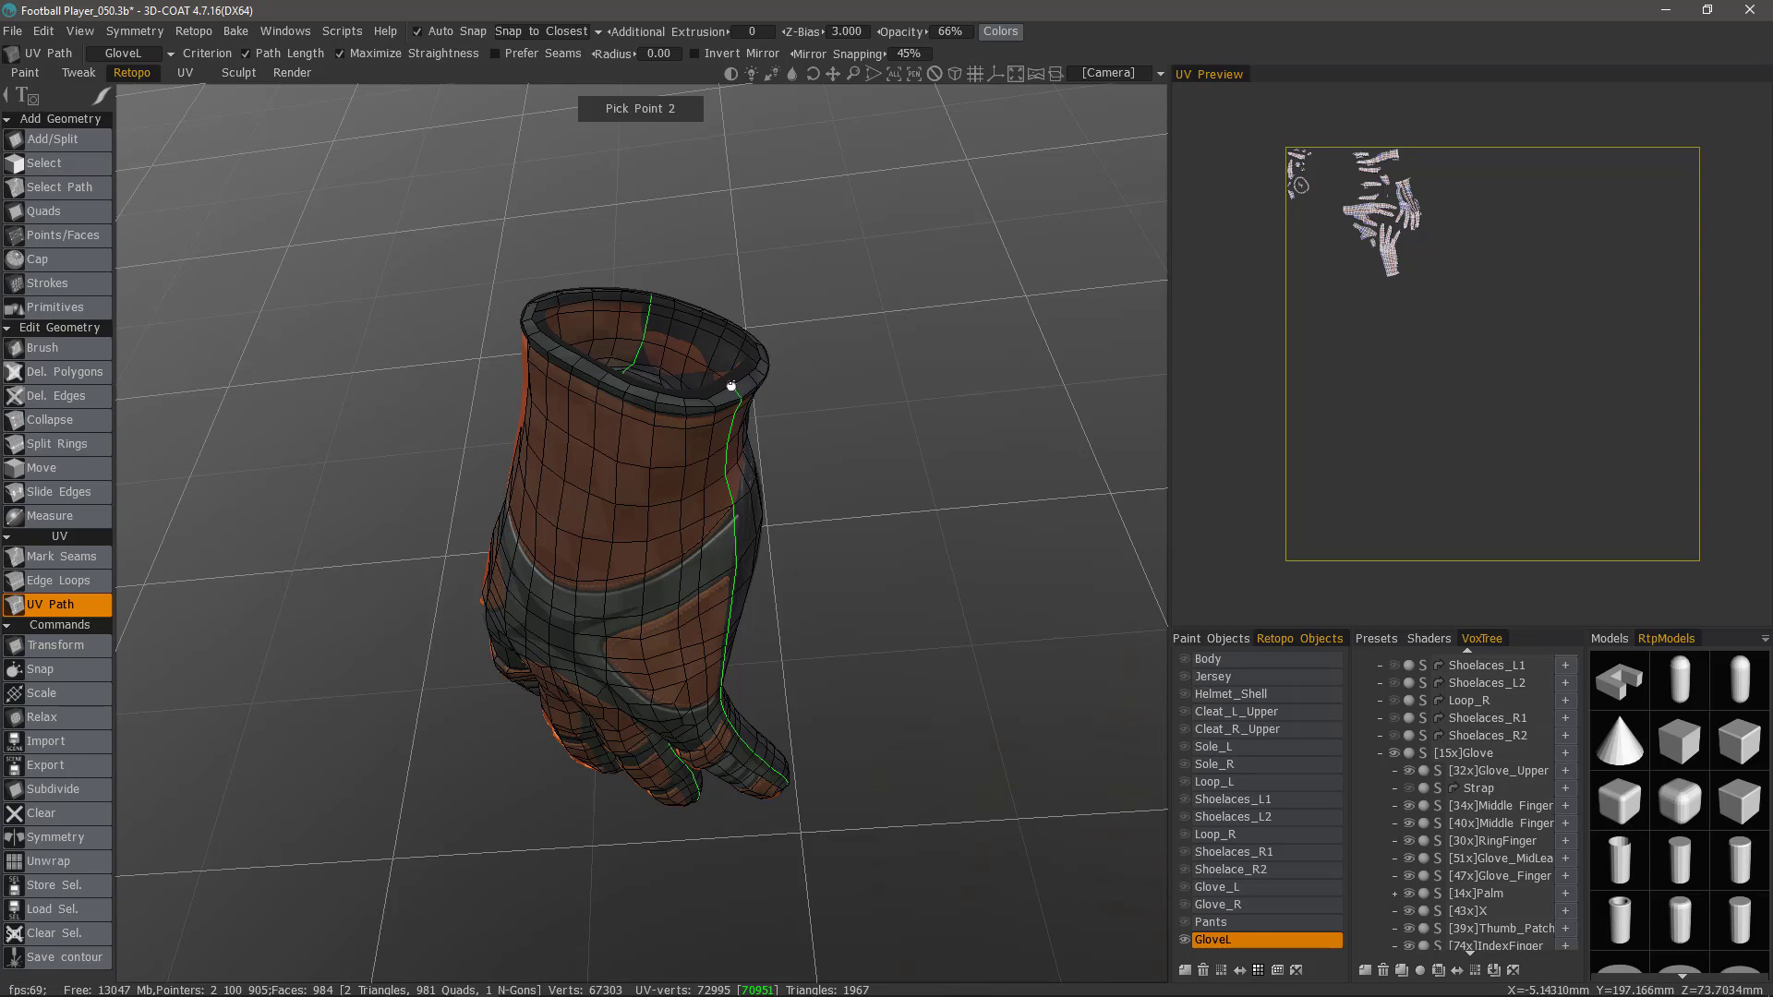
key("Escape")
key("Escape")
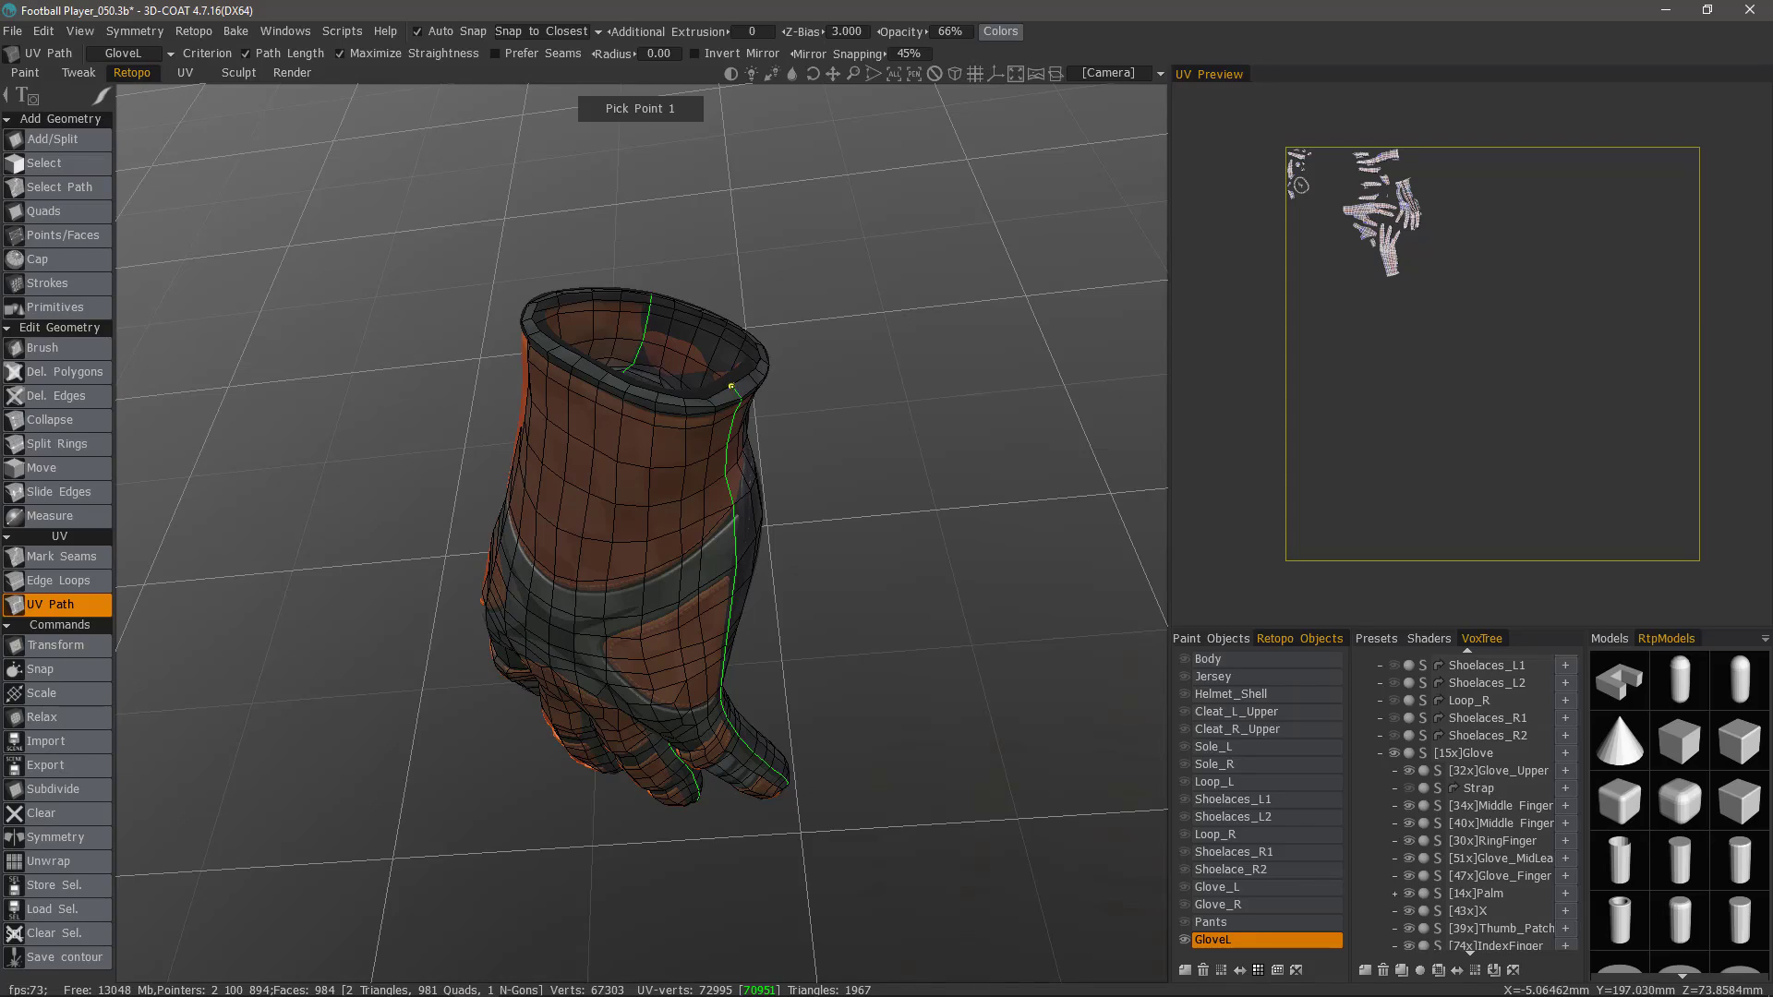
Mark a UV Path seam along the palm-side half of the cuff's inner rim, joining the two side seams.
middle_click_drag(652, 427, 600, 451)
scroll(638, 448, "up", 5)
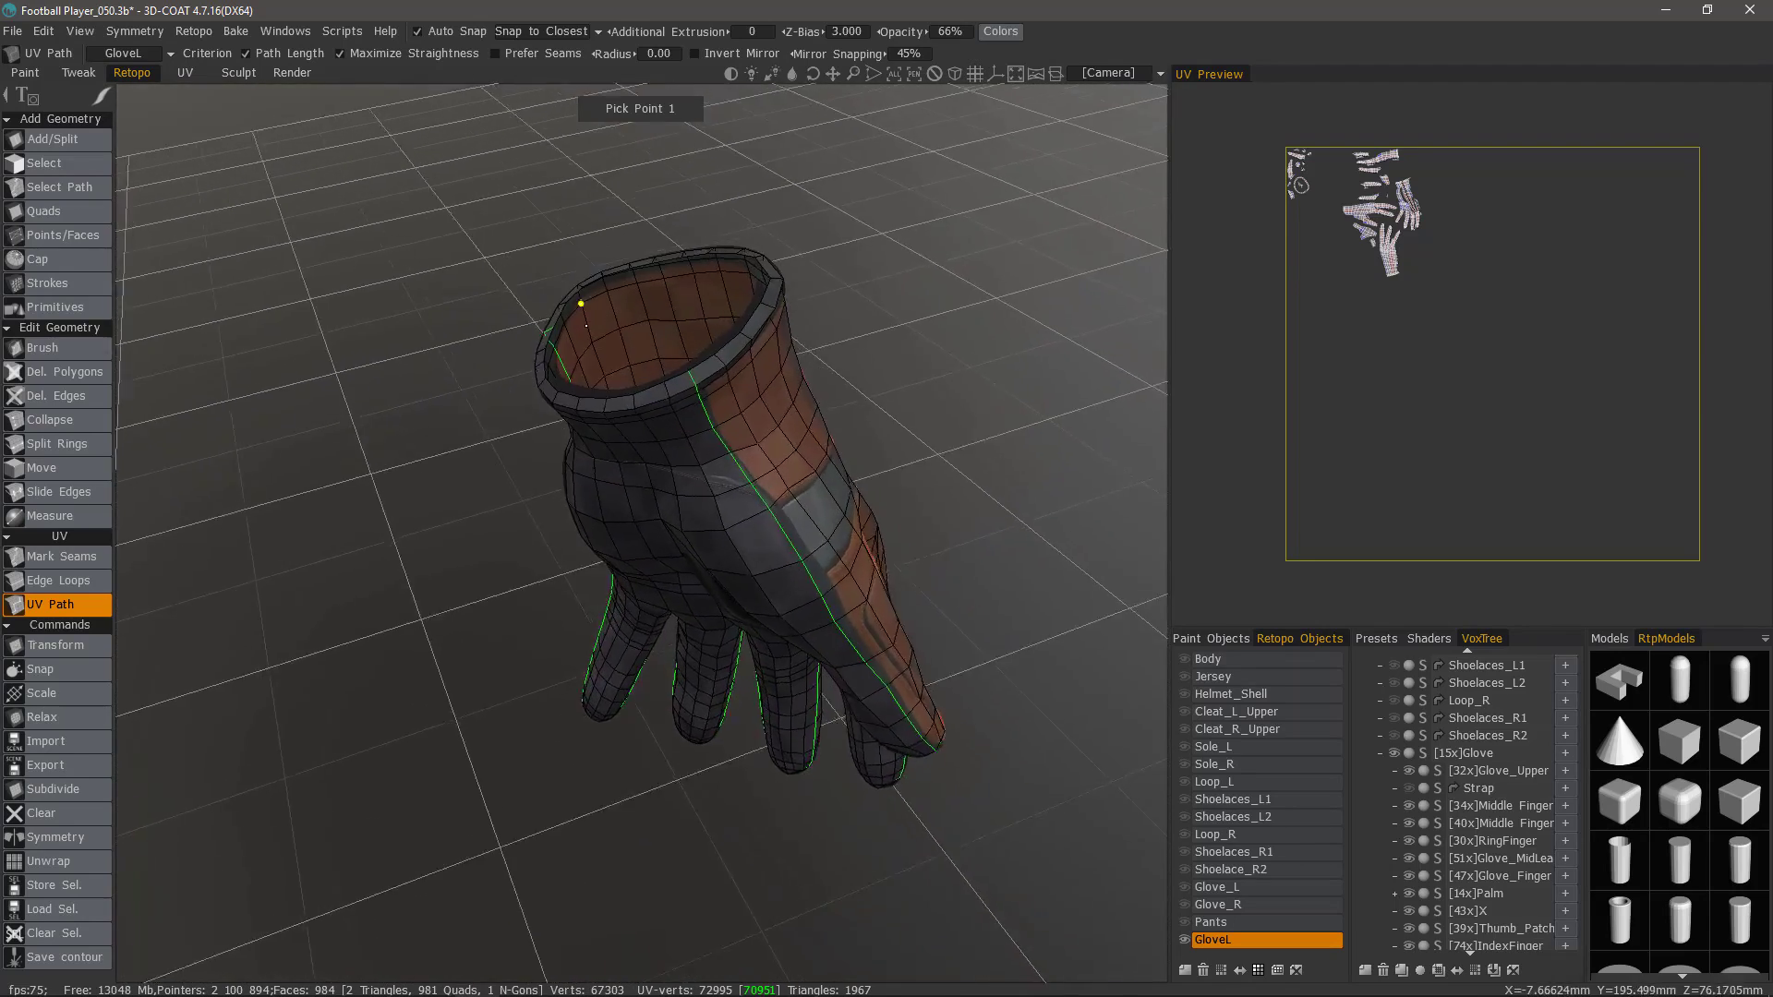
left_click(721, 374)
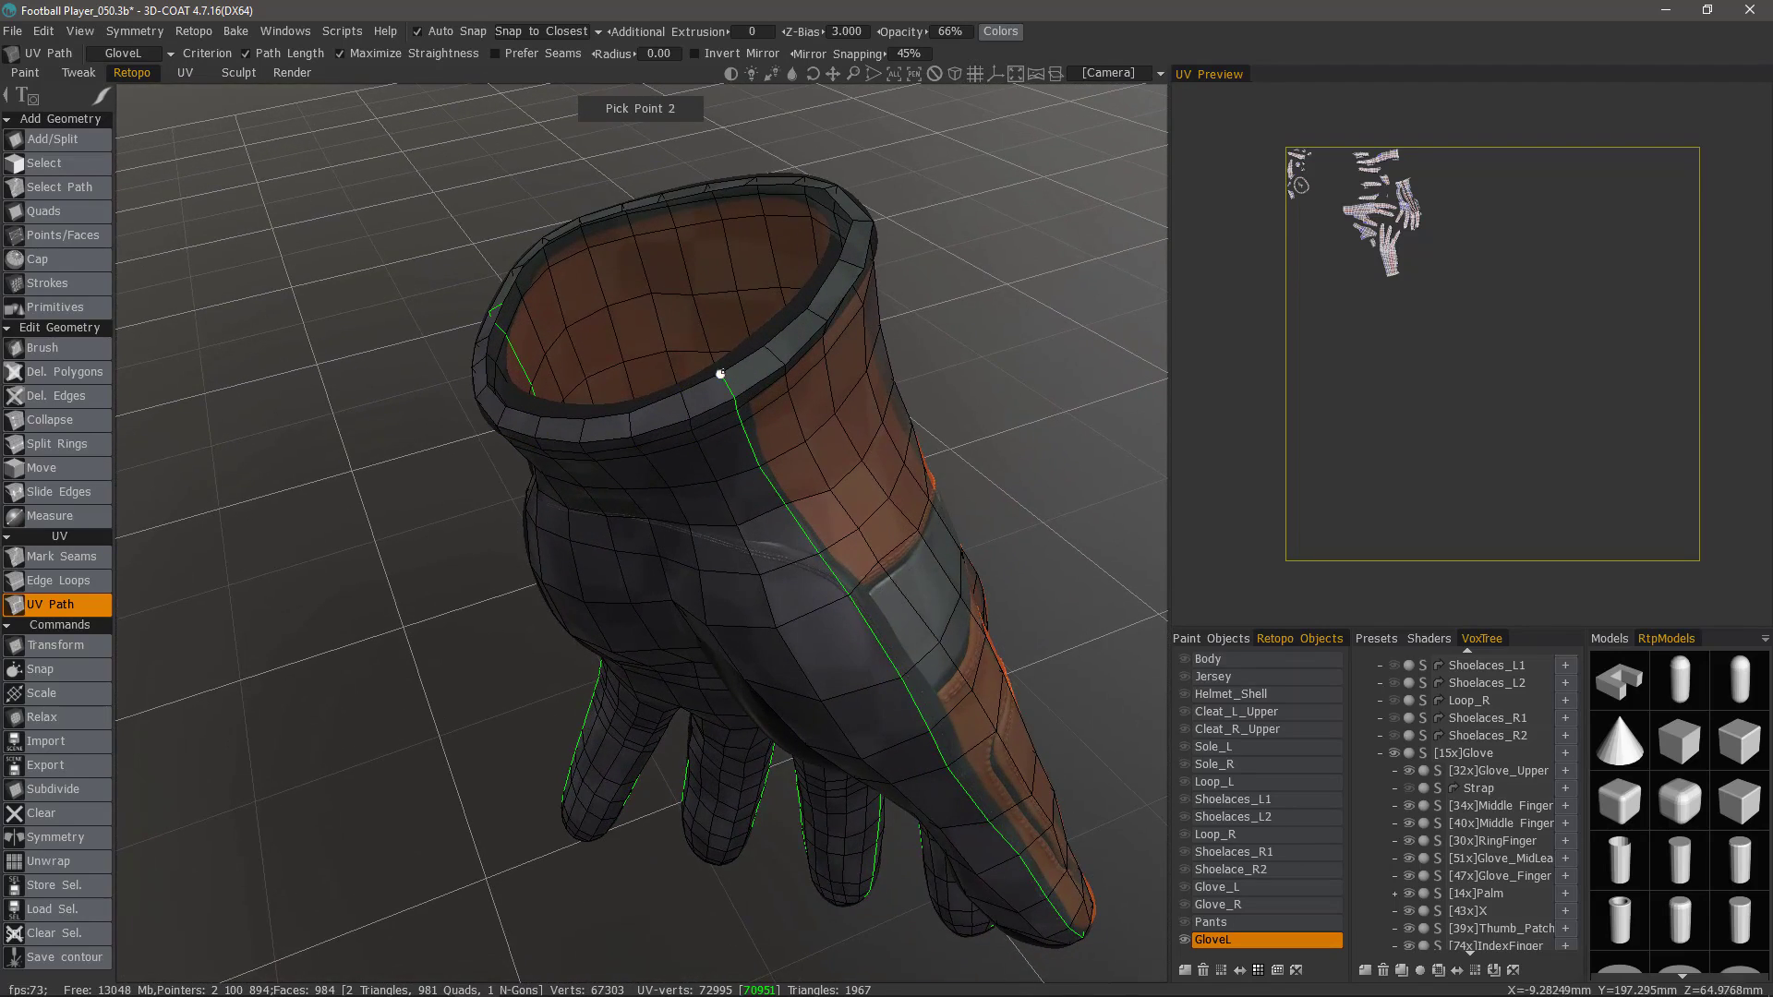
middle_click_drag(614, 422, 843, 543)
left_click(618, 342)
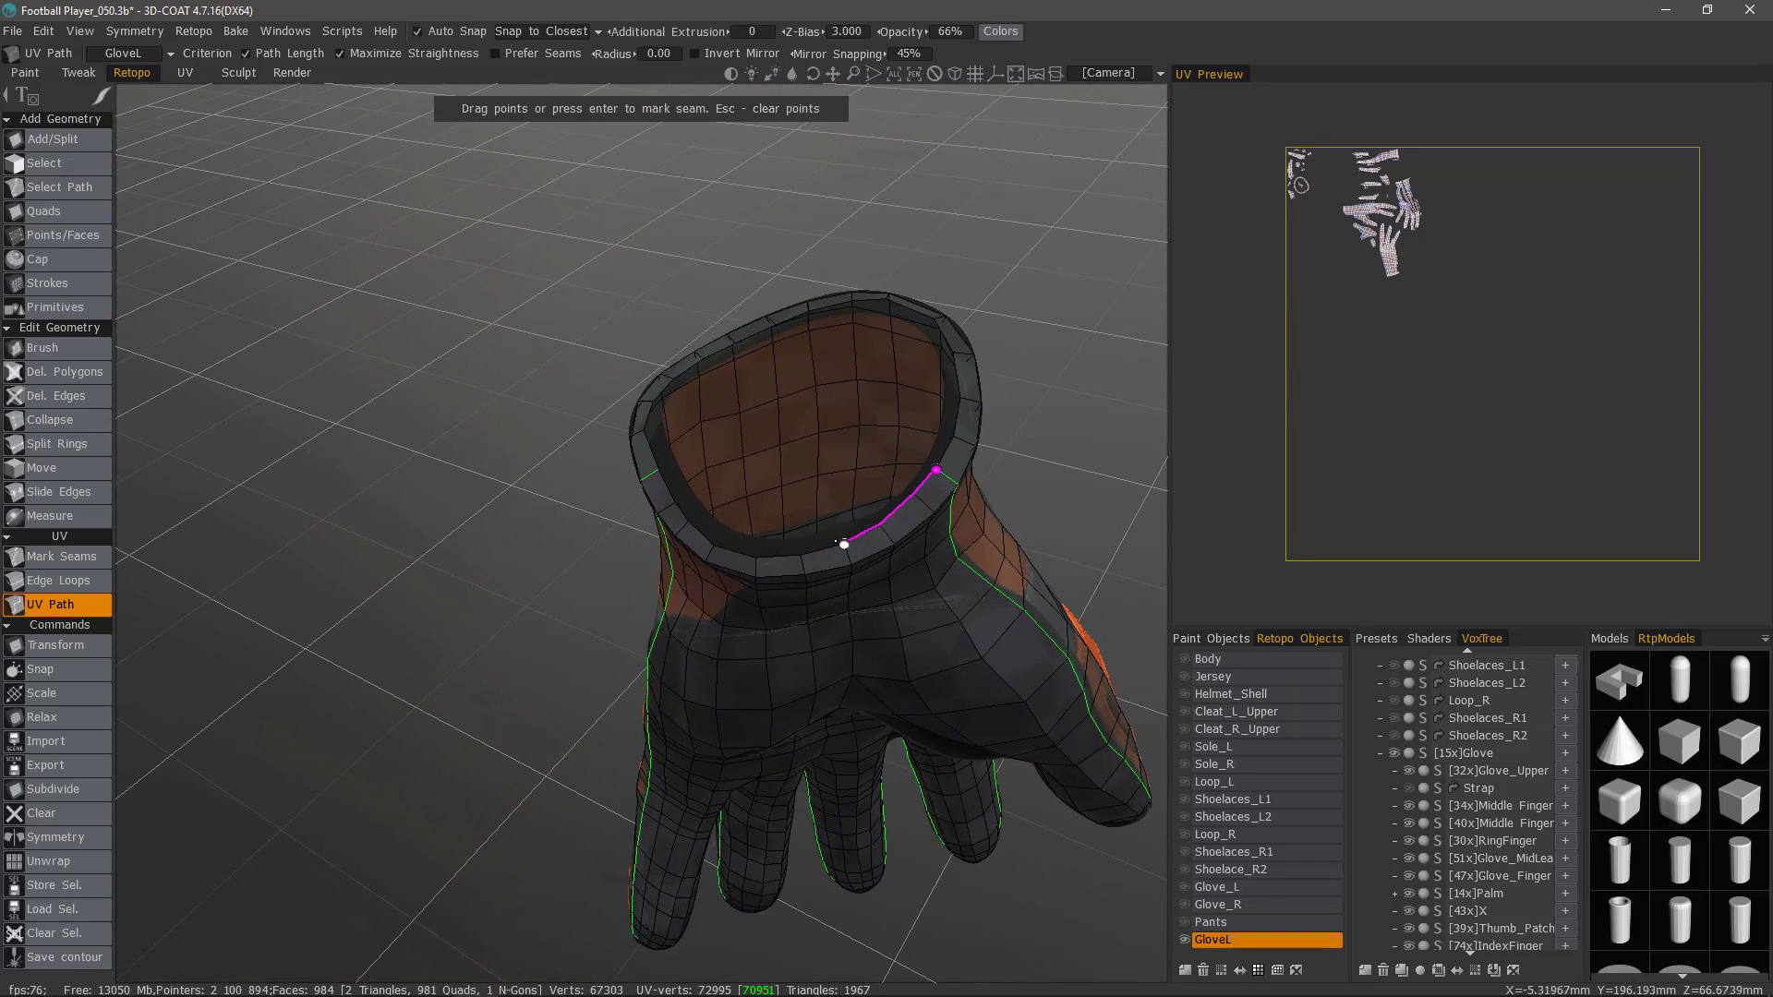
left_click_drag(844, 544, 658, 470)
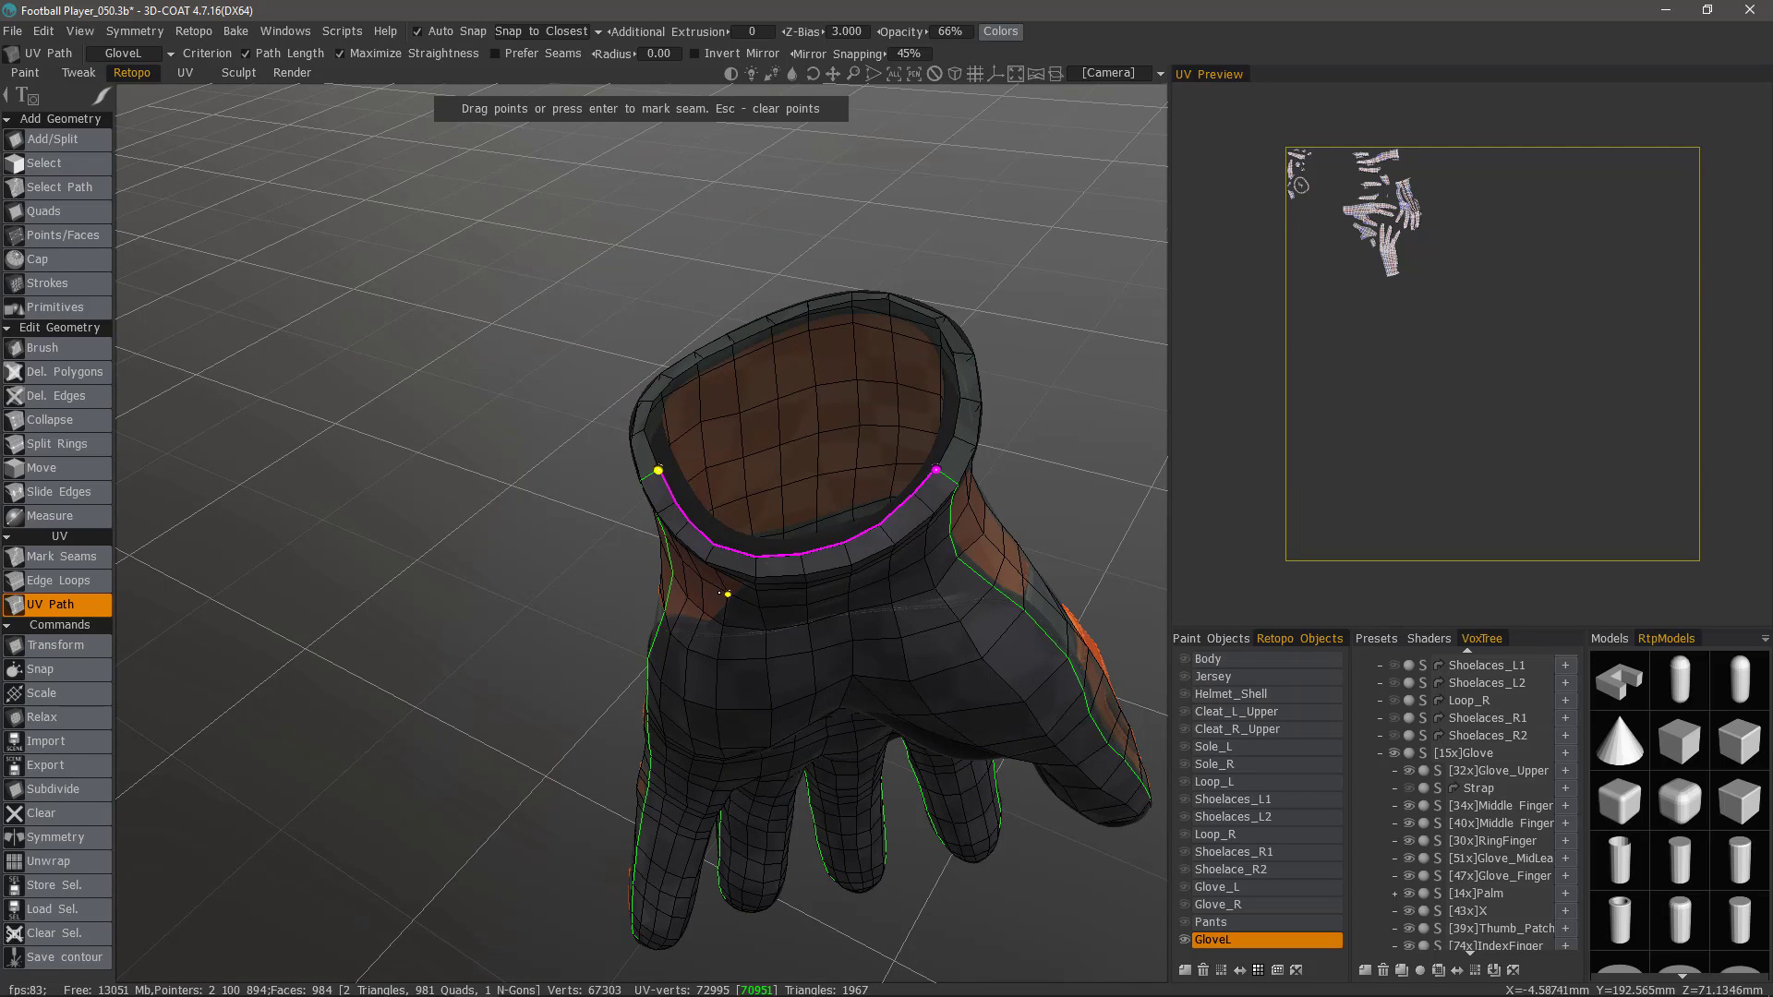
middle_click_drag(728, 594, 750, 498)
key("Return")
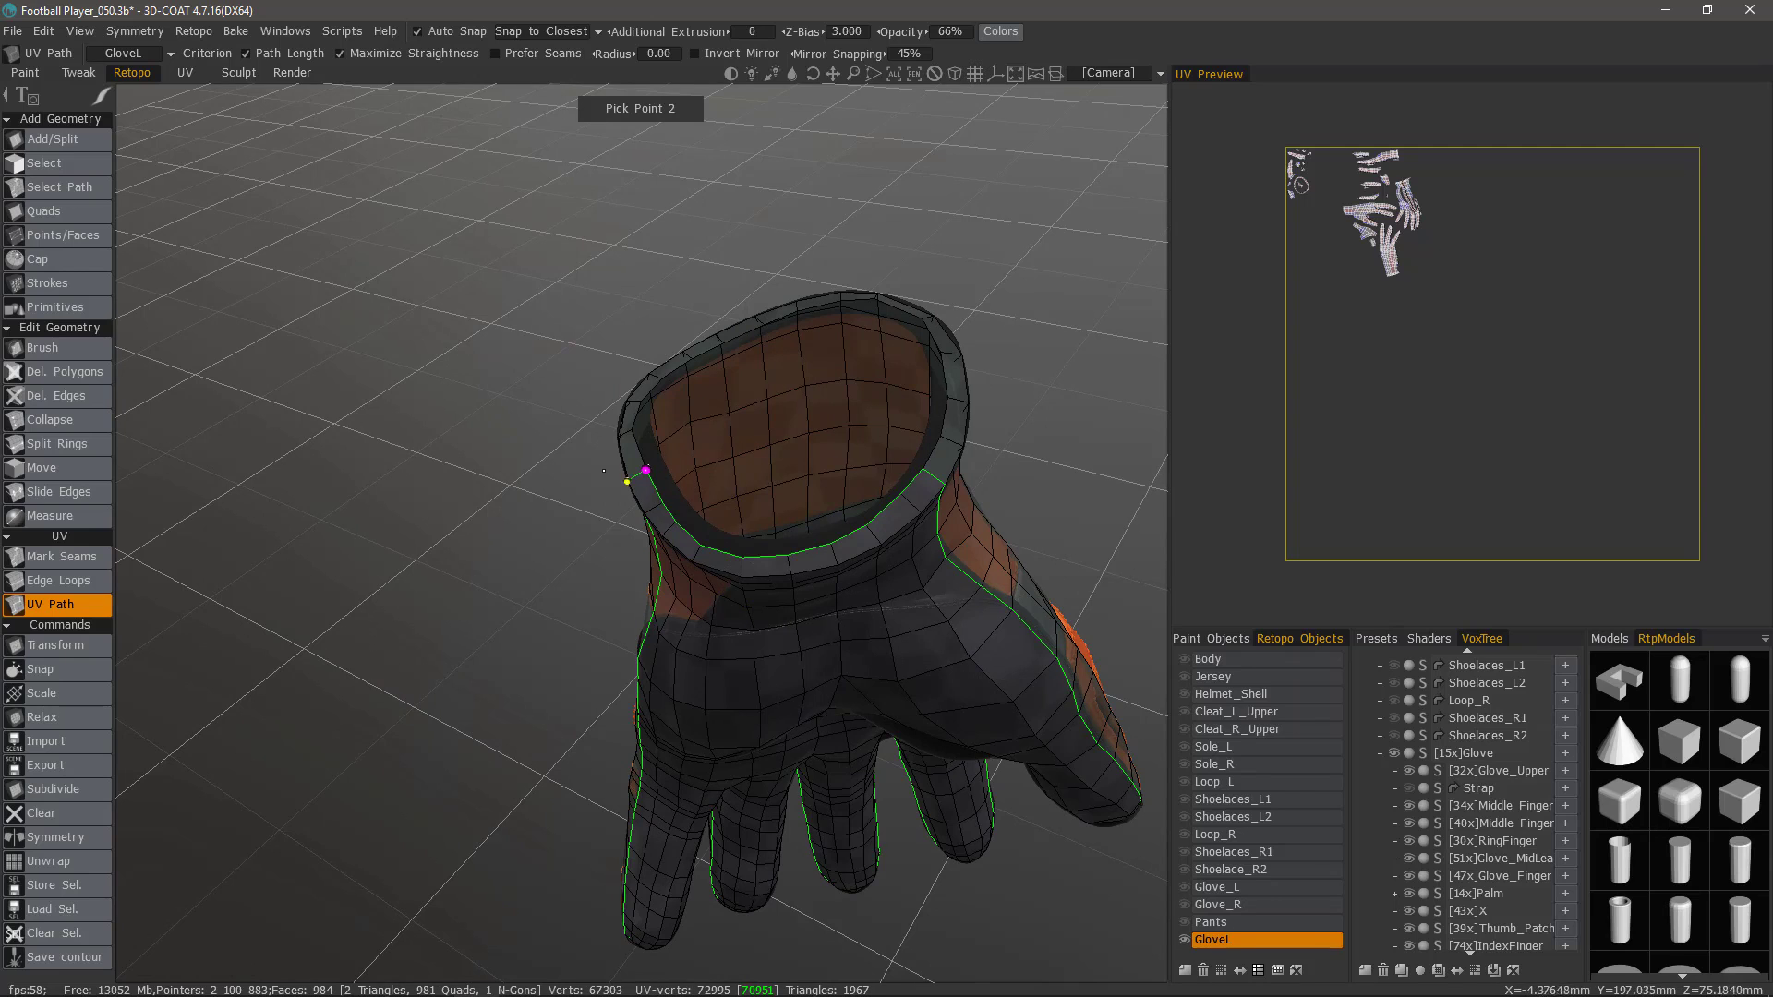
Close the cuff seam loop by marking a path along the back-of-hand half of the inner rim.
middle_click_drag(604, 471, 605, 480)
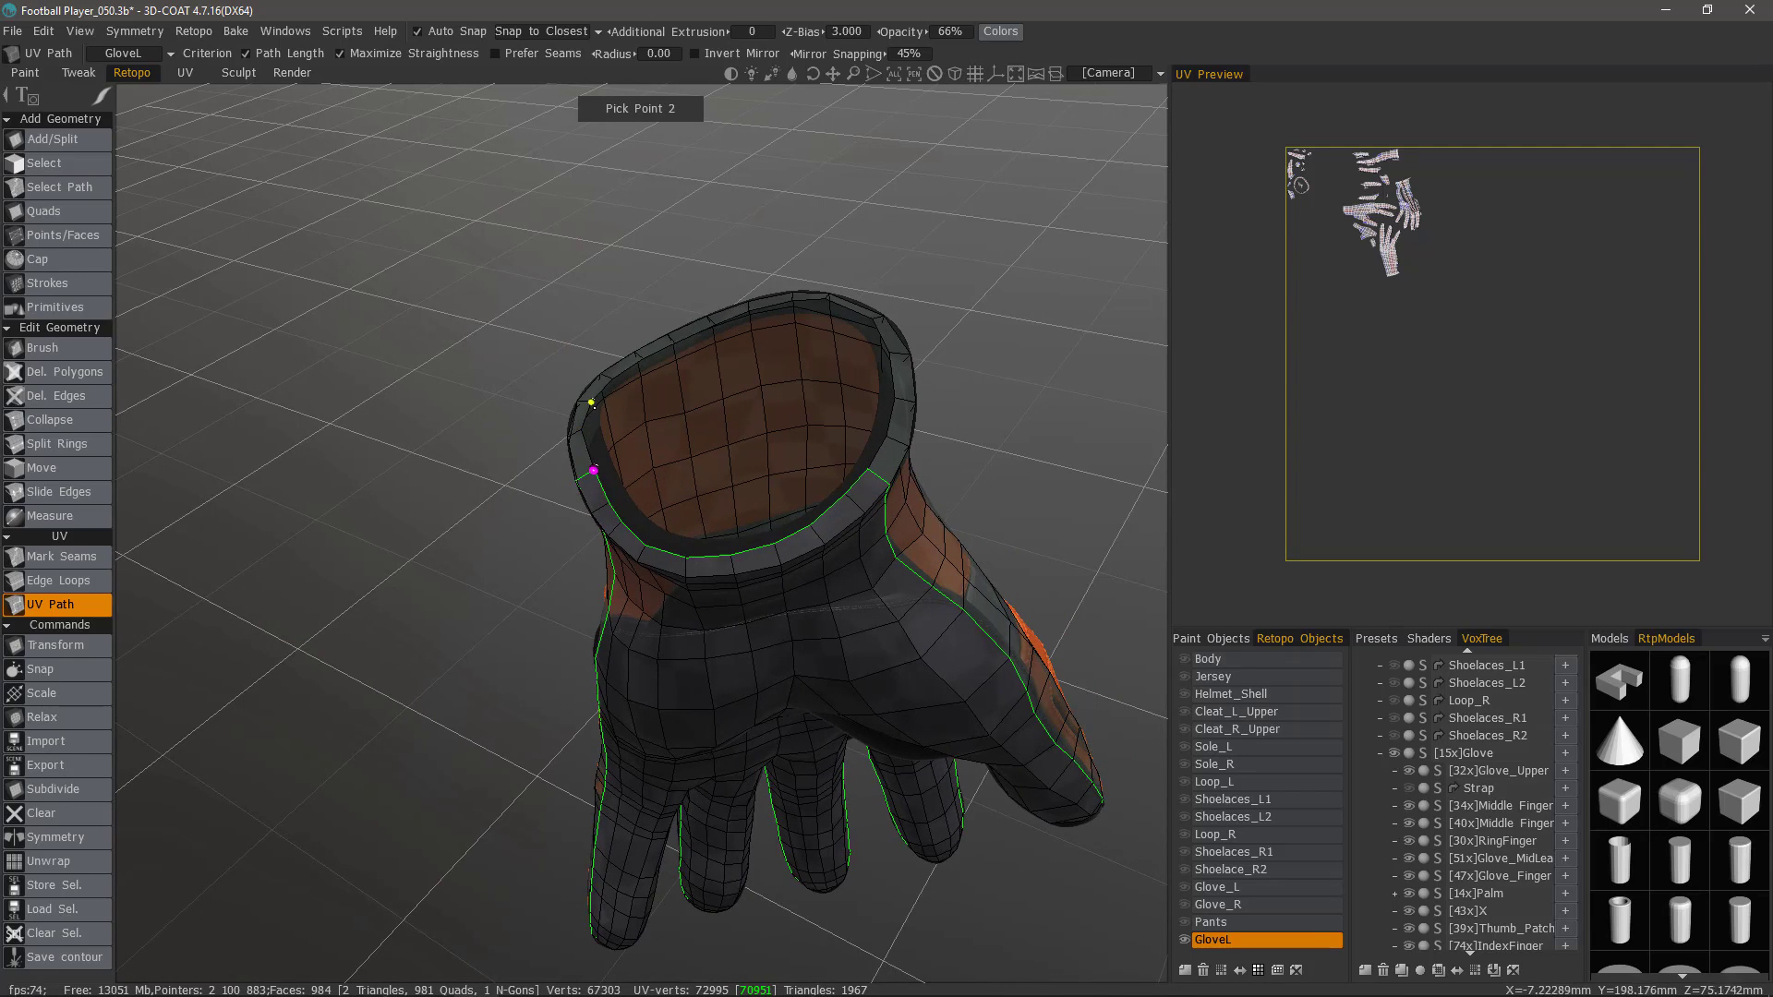
left_click_drag(612, 378, 872, 319)
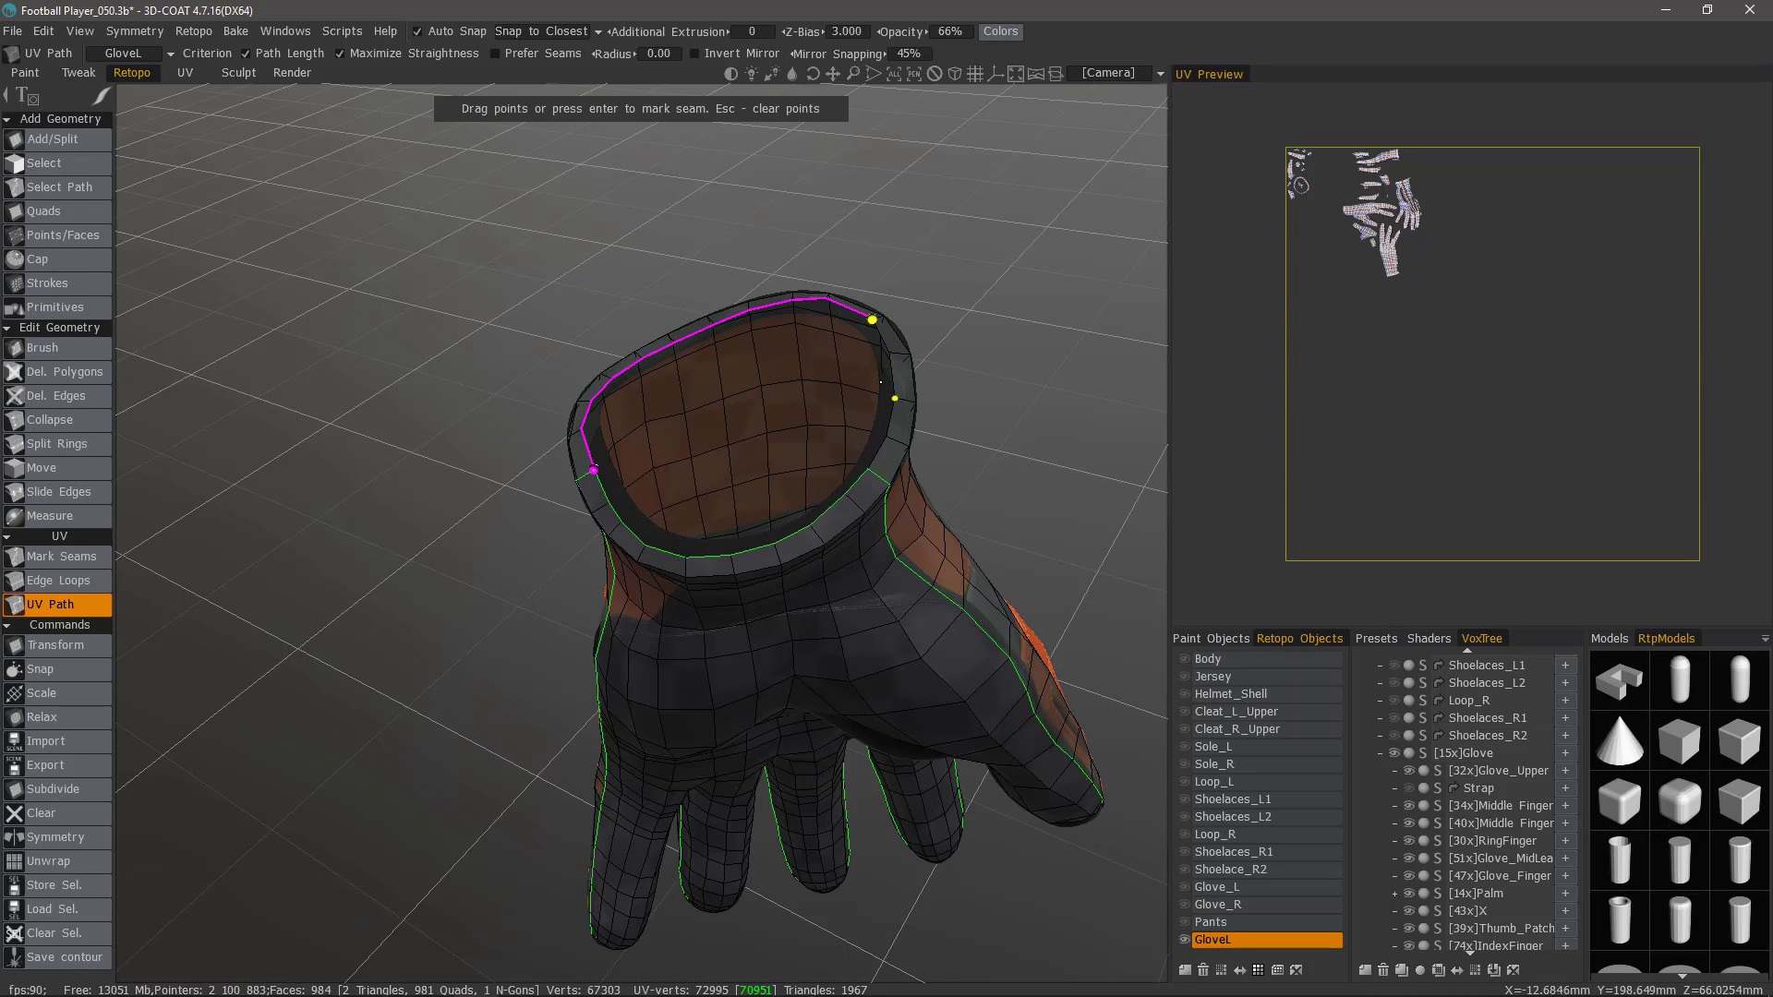
left_click_drag(895, 398, 868, 469)
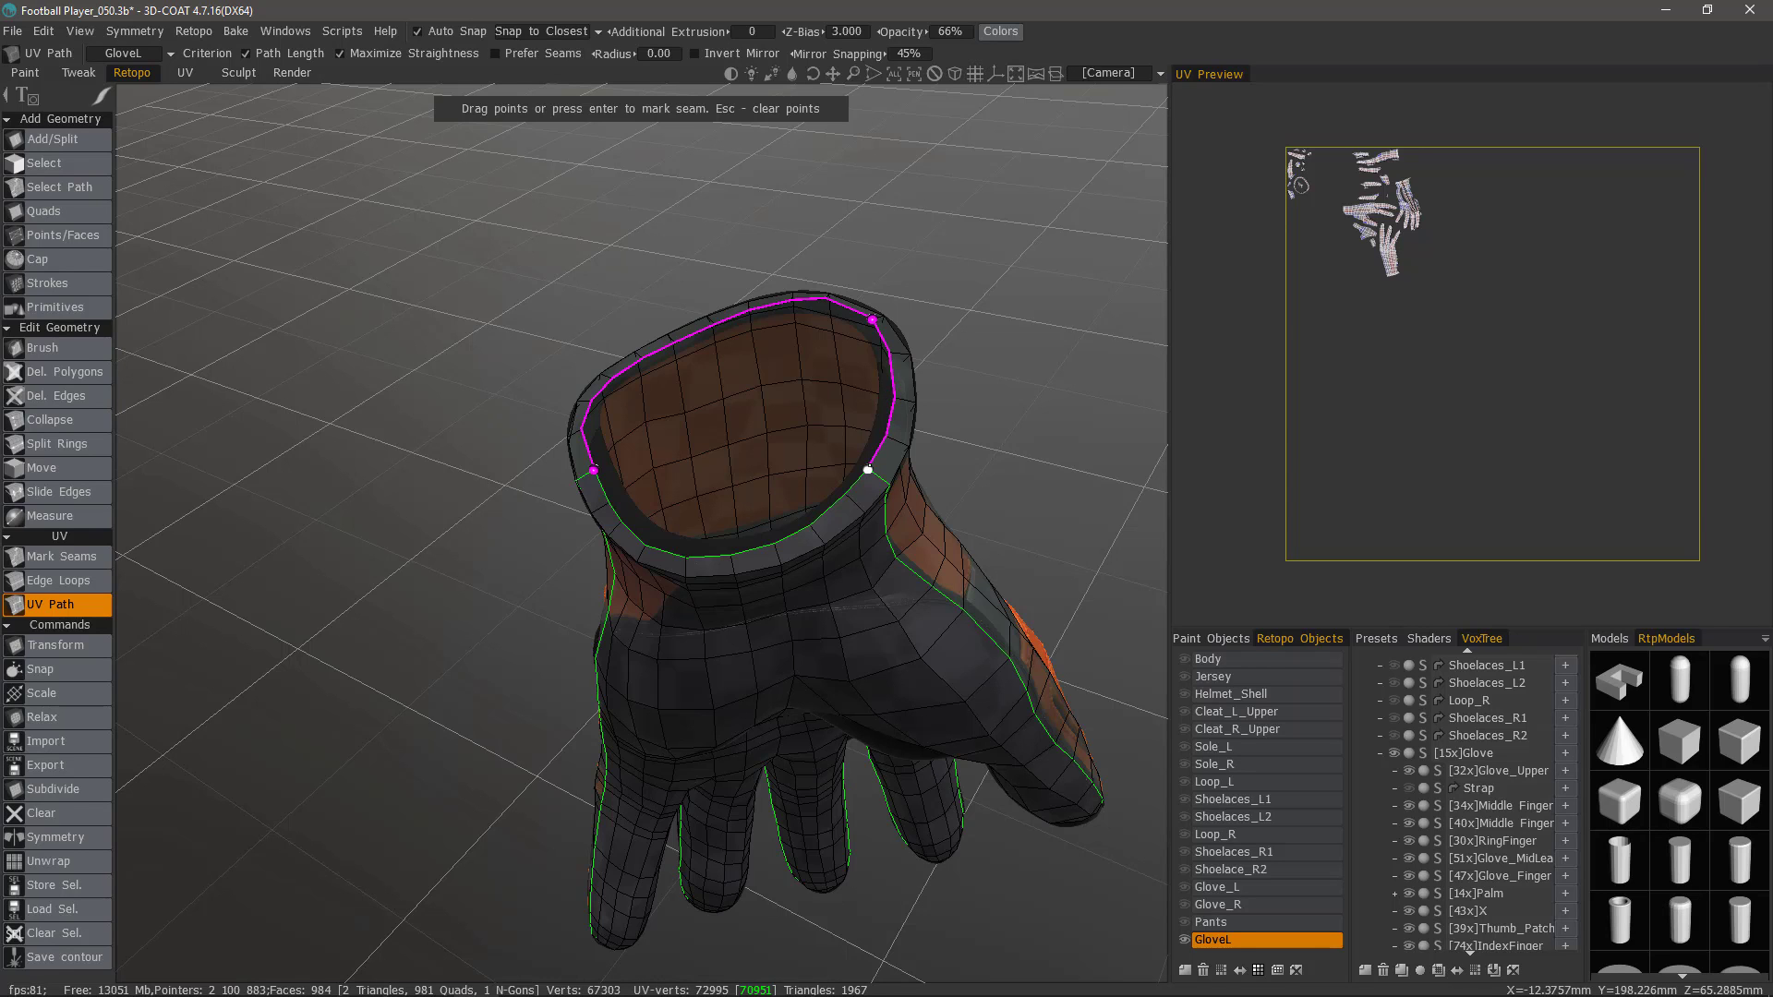
key("Return")
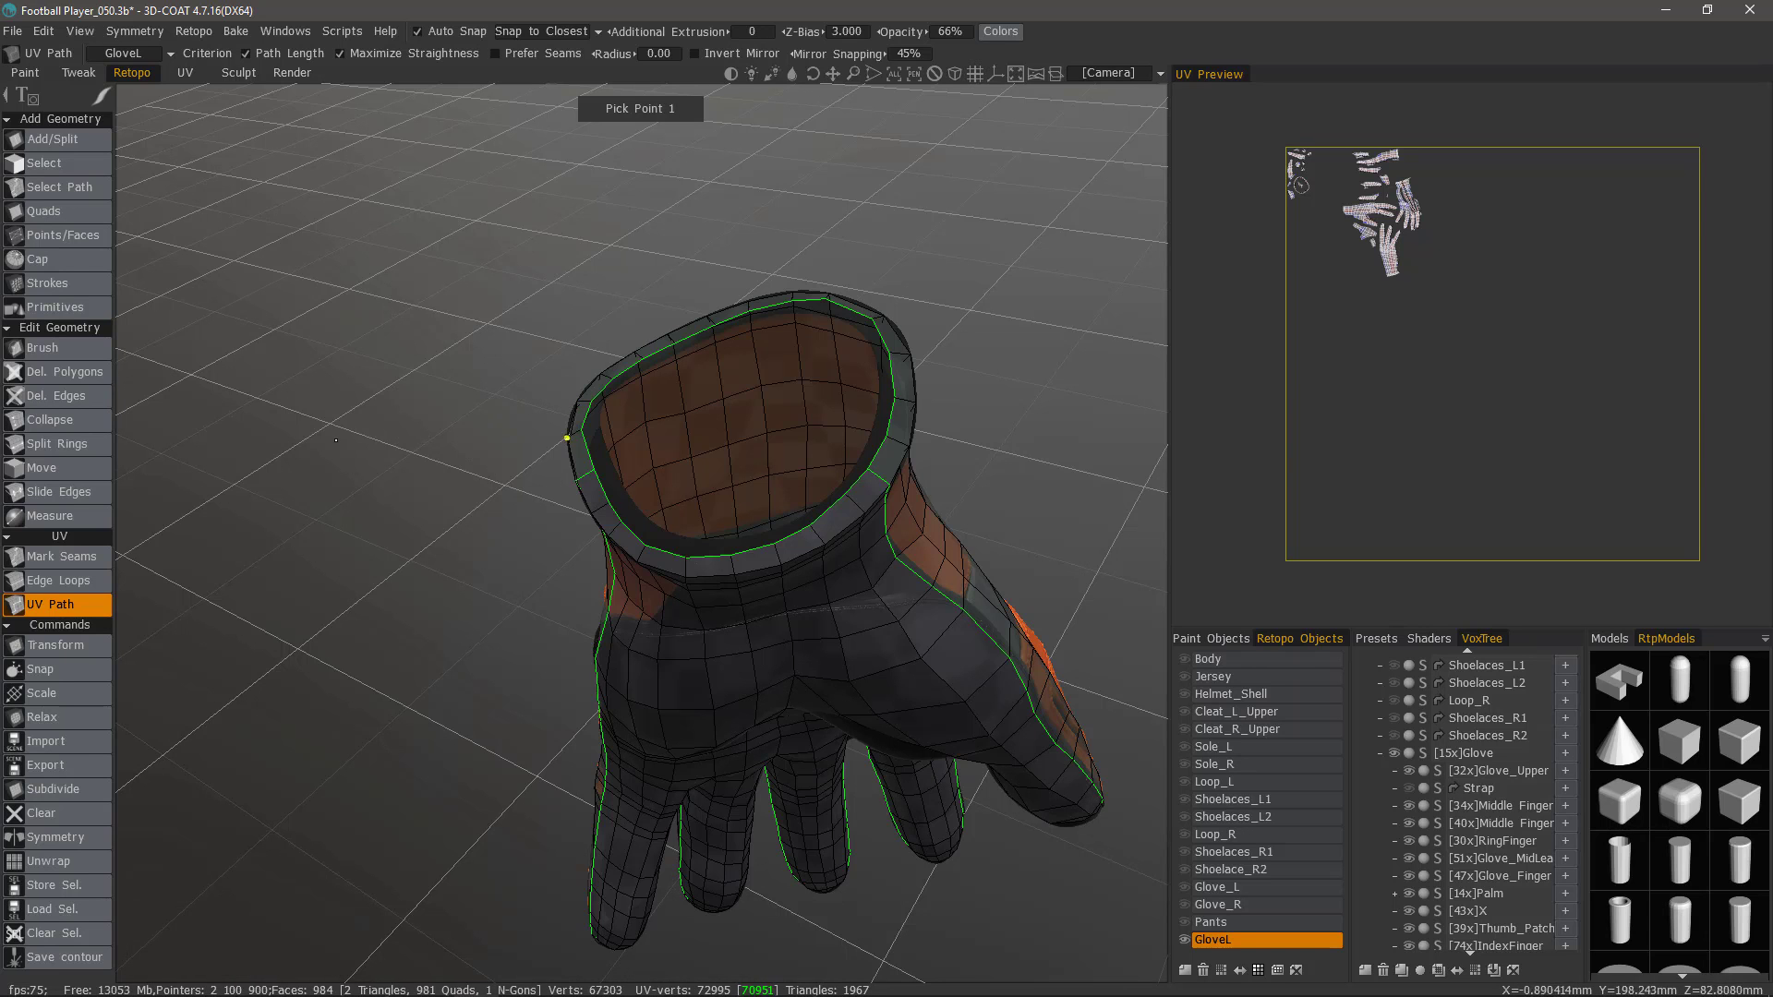
left_click(51, 609)
left_click_drag(268, 434, 517, 324)
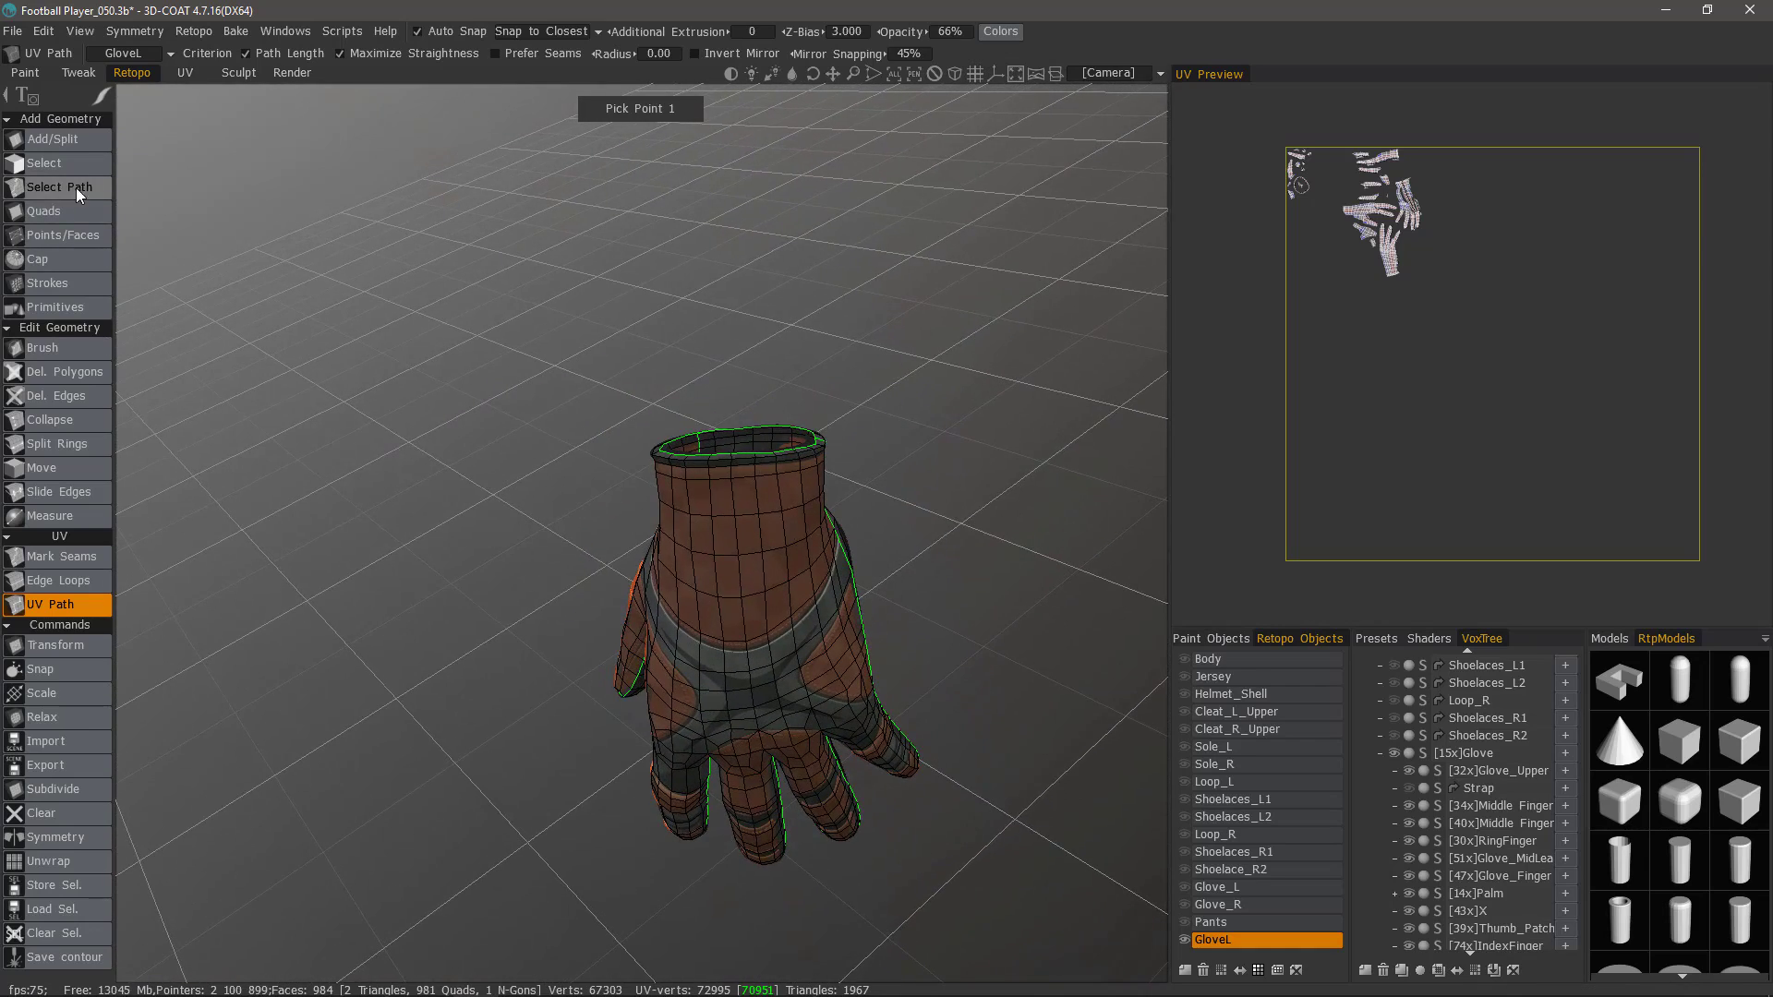
right_click_drag(383, 277, 392, 274)
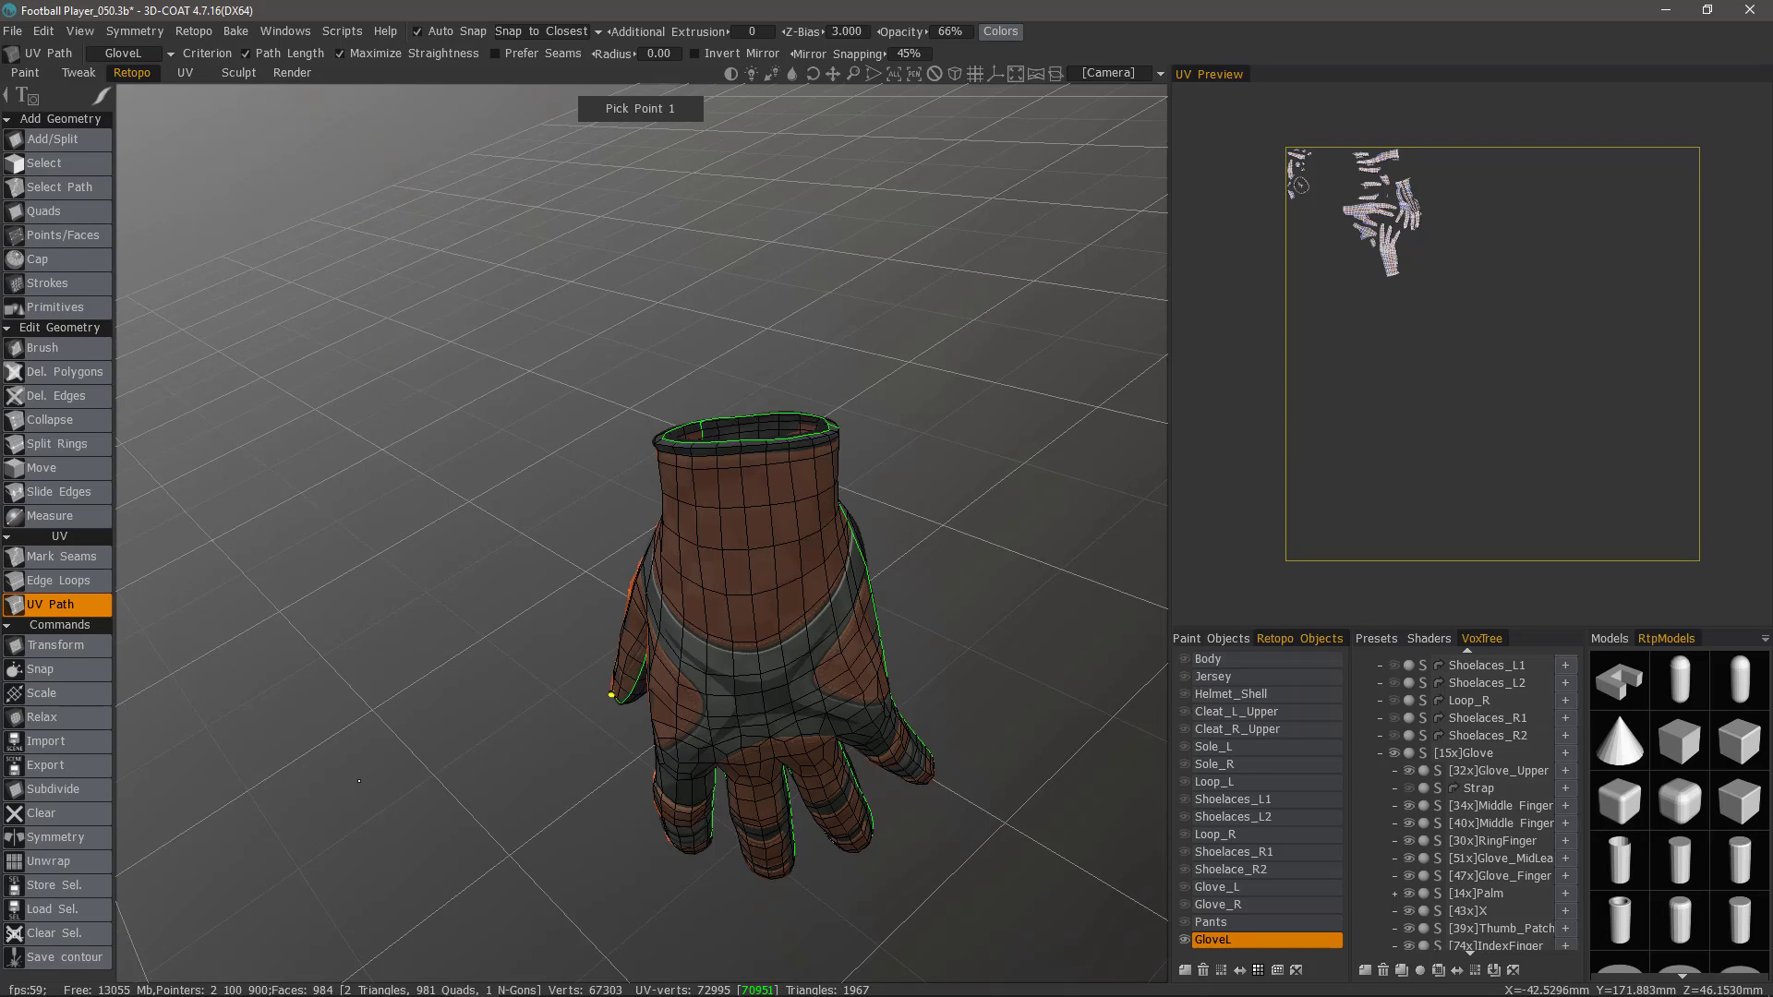
Activate Mark Seams and unwrap the glove along its marked seams into separate palm and back-of-hand UV islands.
left_click_drag(358, 790, 79, 565)
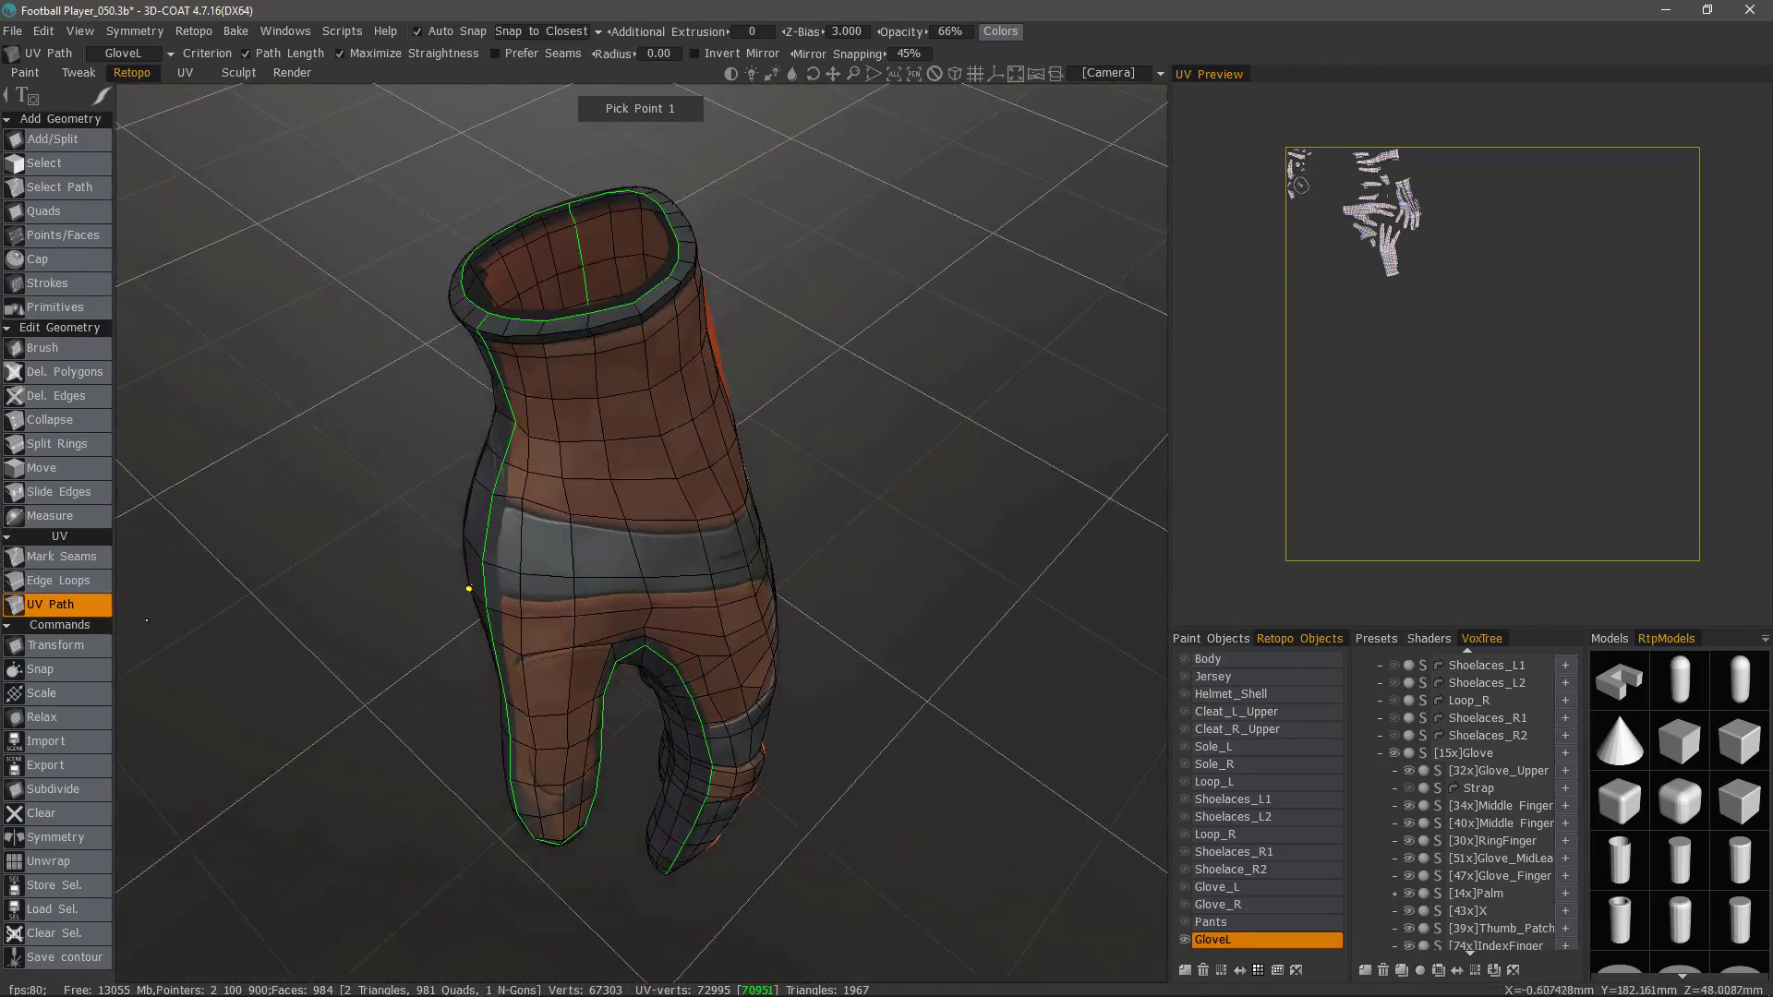
left_click(63, 557)
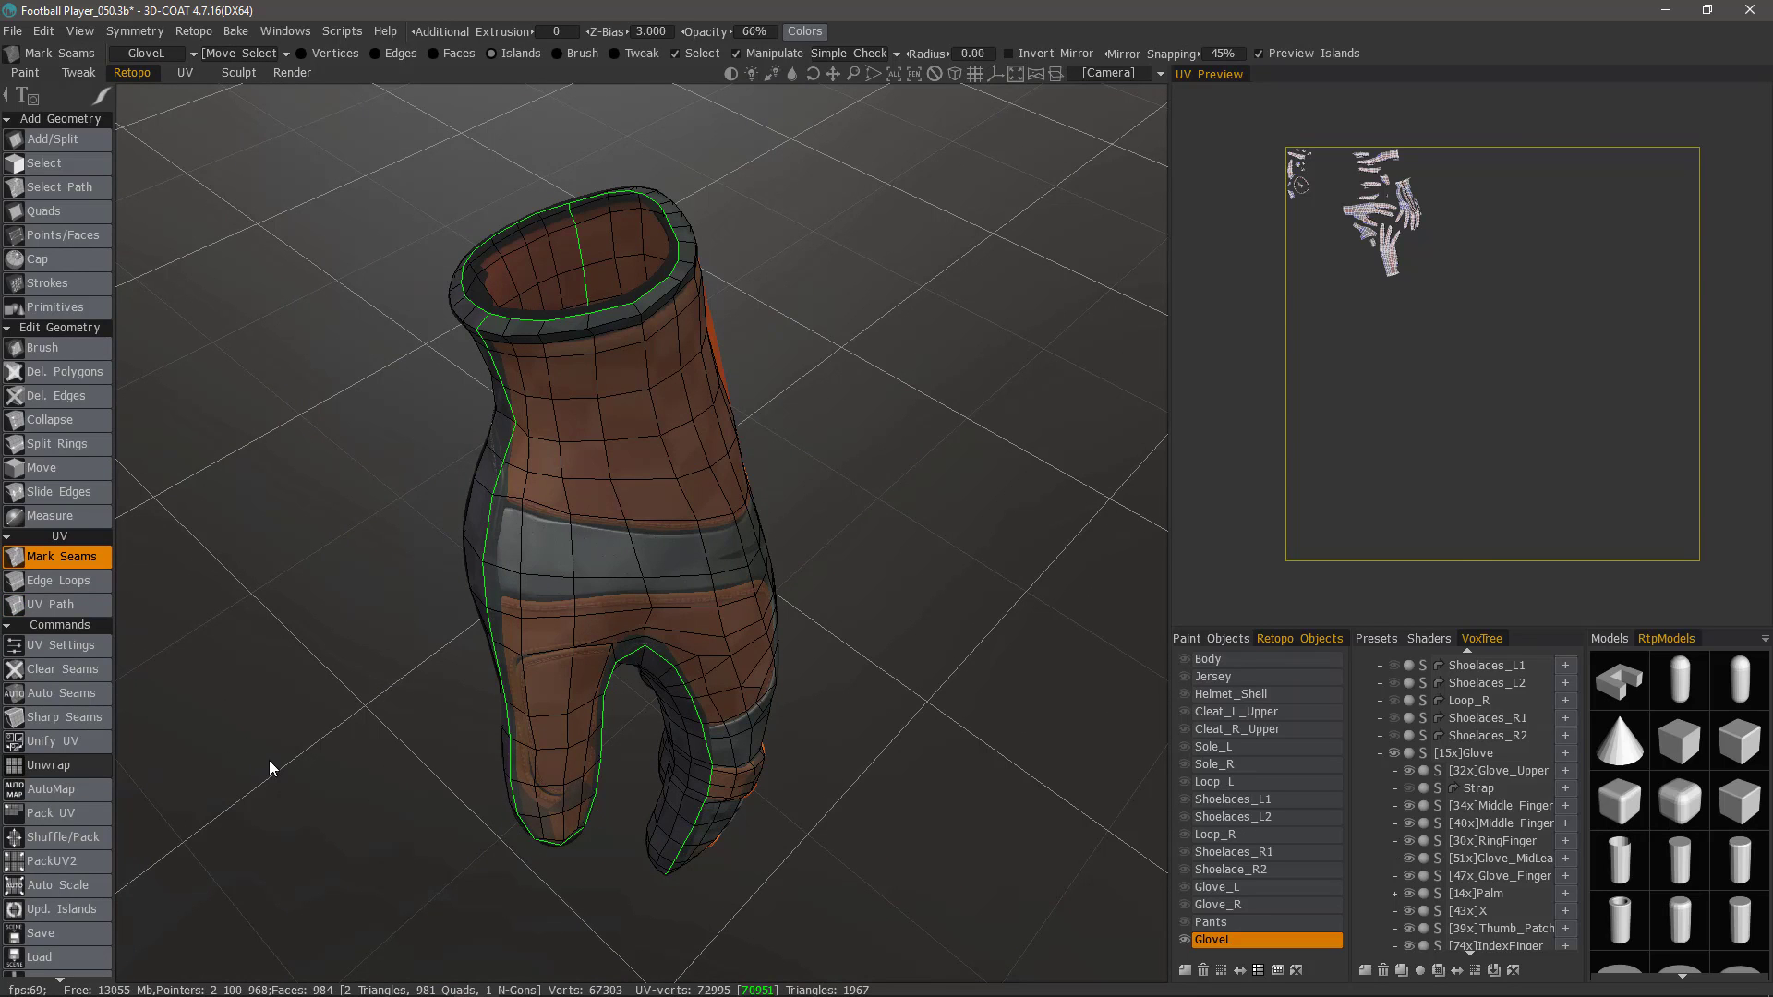
left_click_drag(279, 756, 291, 600)
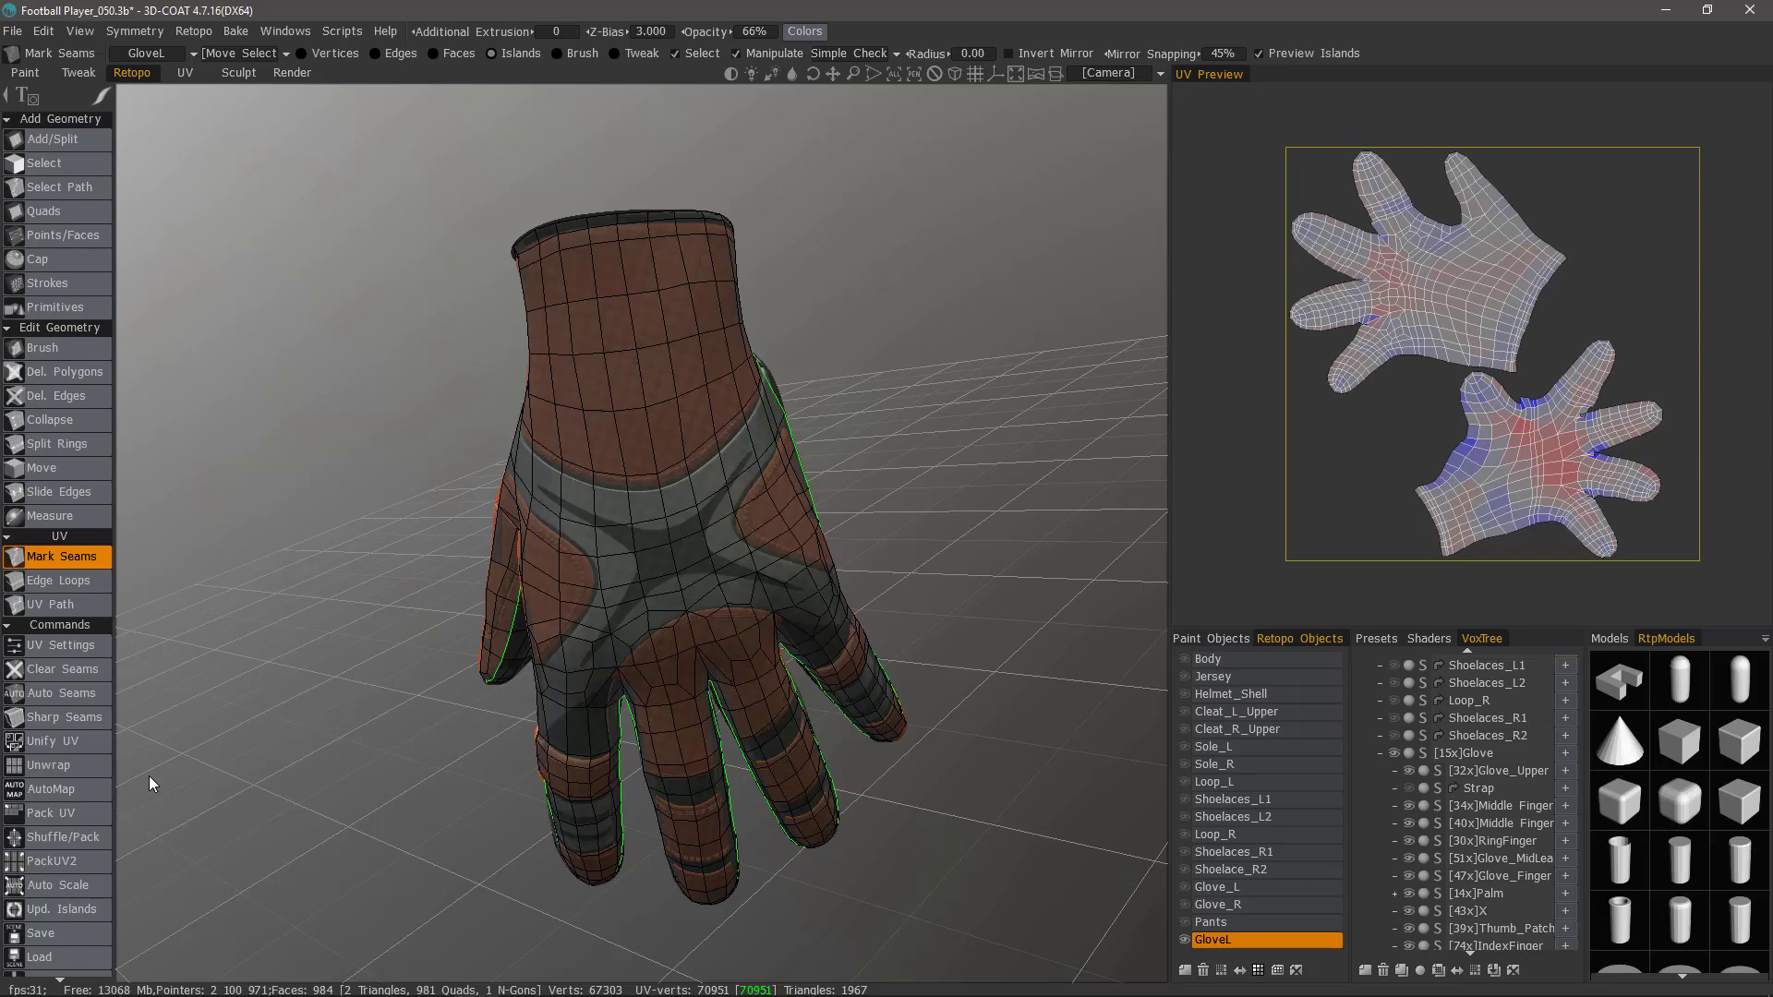
scroll(148, 776, "up", 2)
middle_click_drag(773, 421, 619, 596, "alt")
right_click_drag(570, 307, 658, 357, "alt")
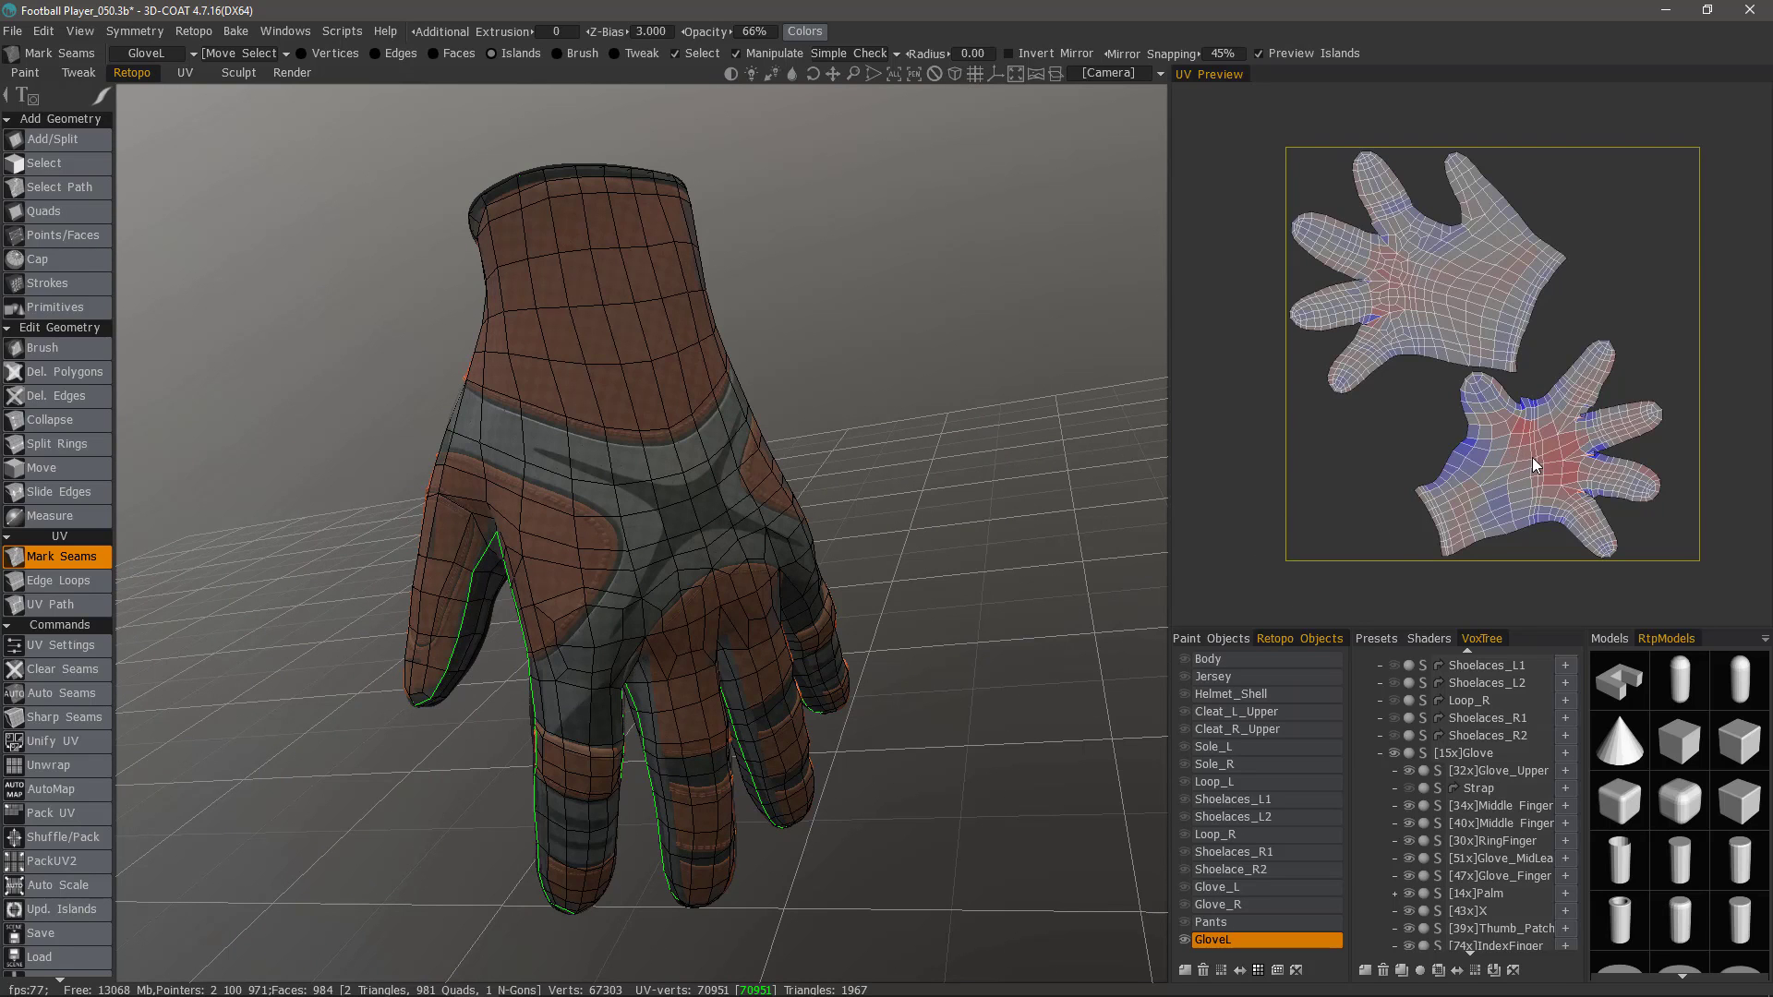
Select the palm-side UV island and examine the relax and unwrap methods offered for it, such as Cloth Relax and To ABF.
left_click(1535, 467)
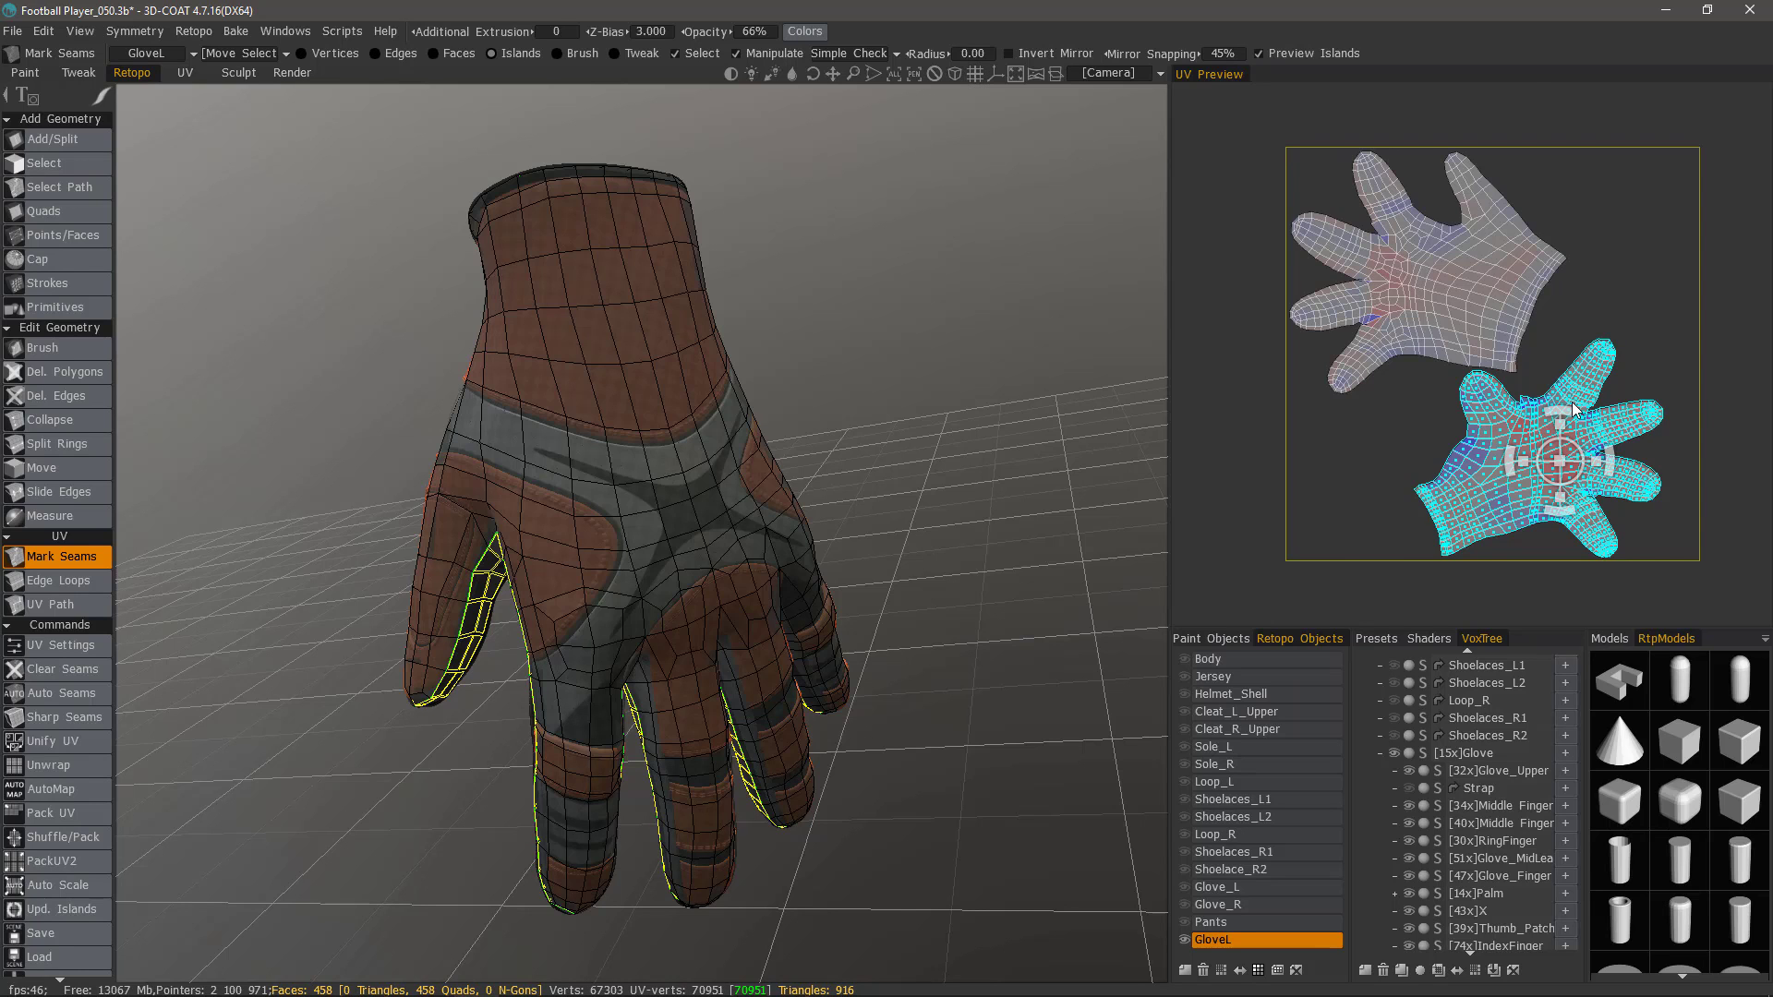
middle_click_drag(1084, 570, 1053, 568)
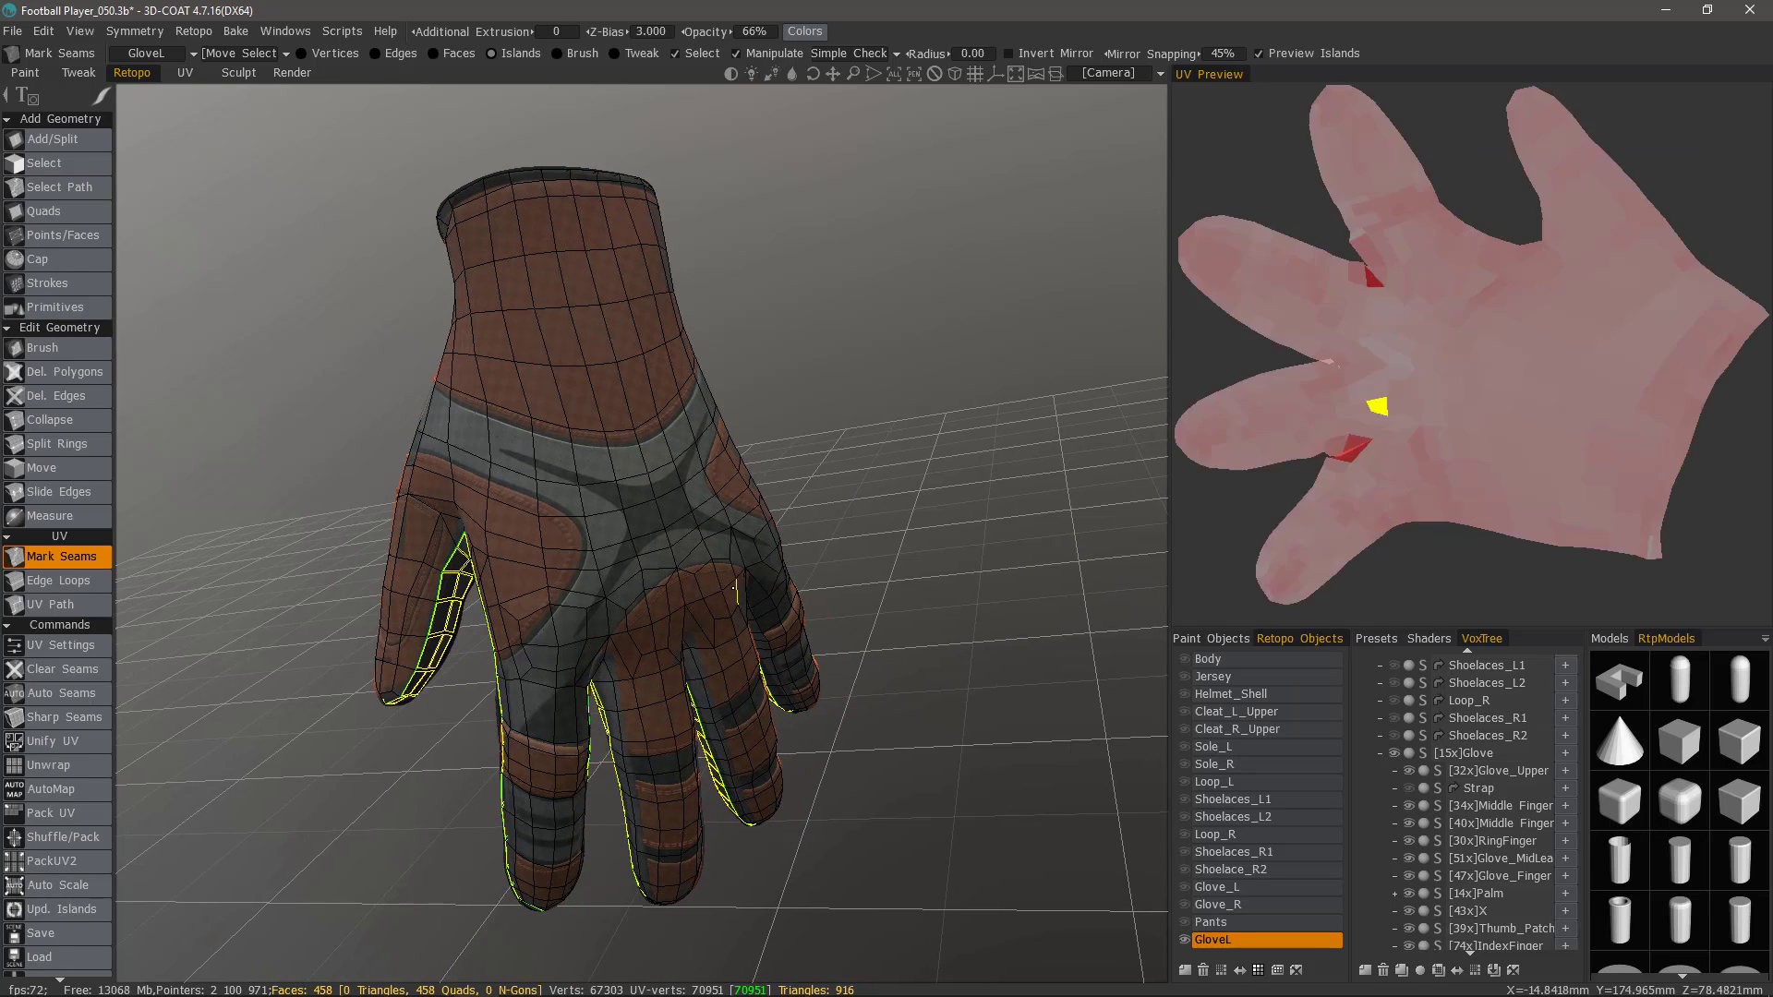
scroll(91, 759, "down", 5)
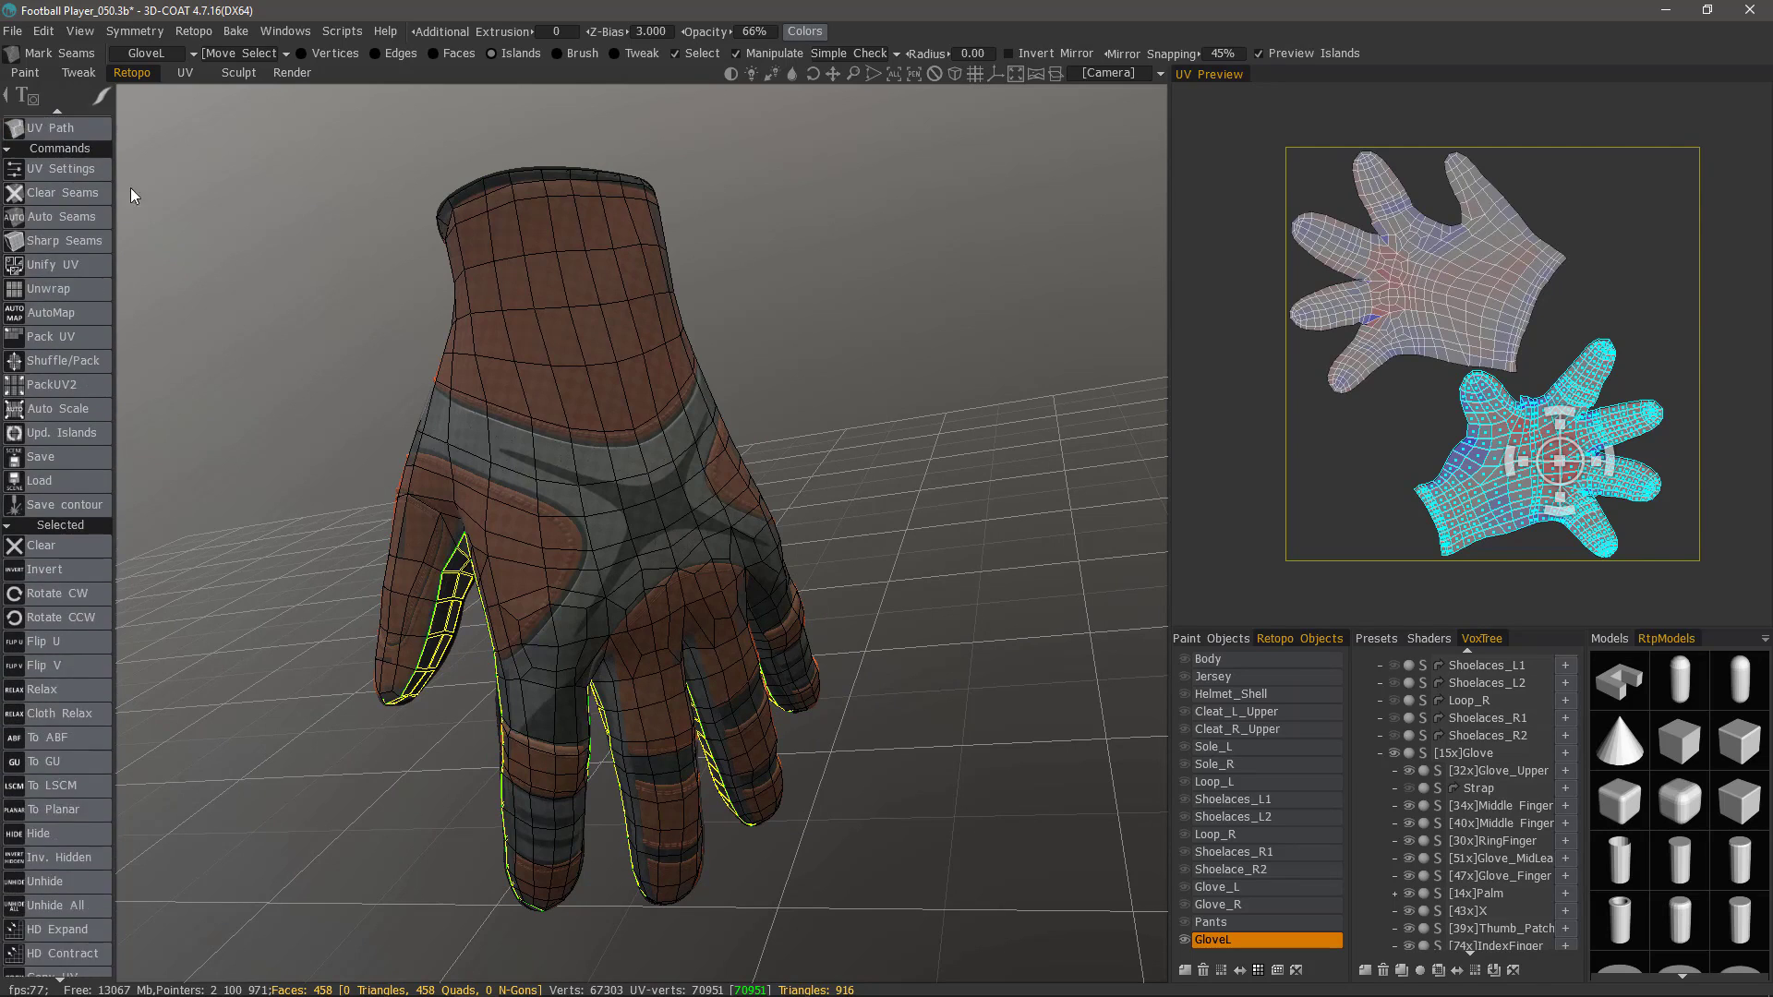
scroll(69, 259, "up", 2)
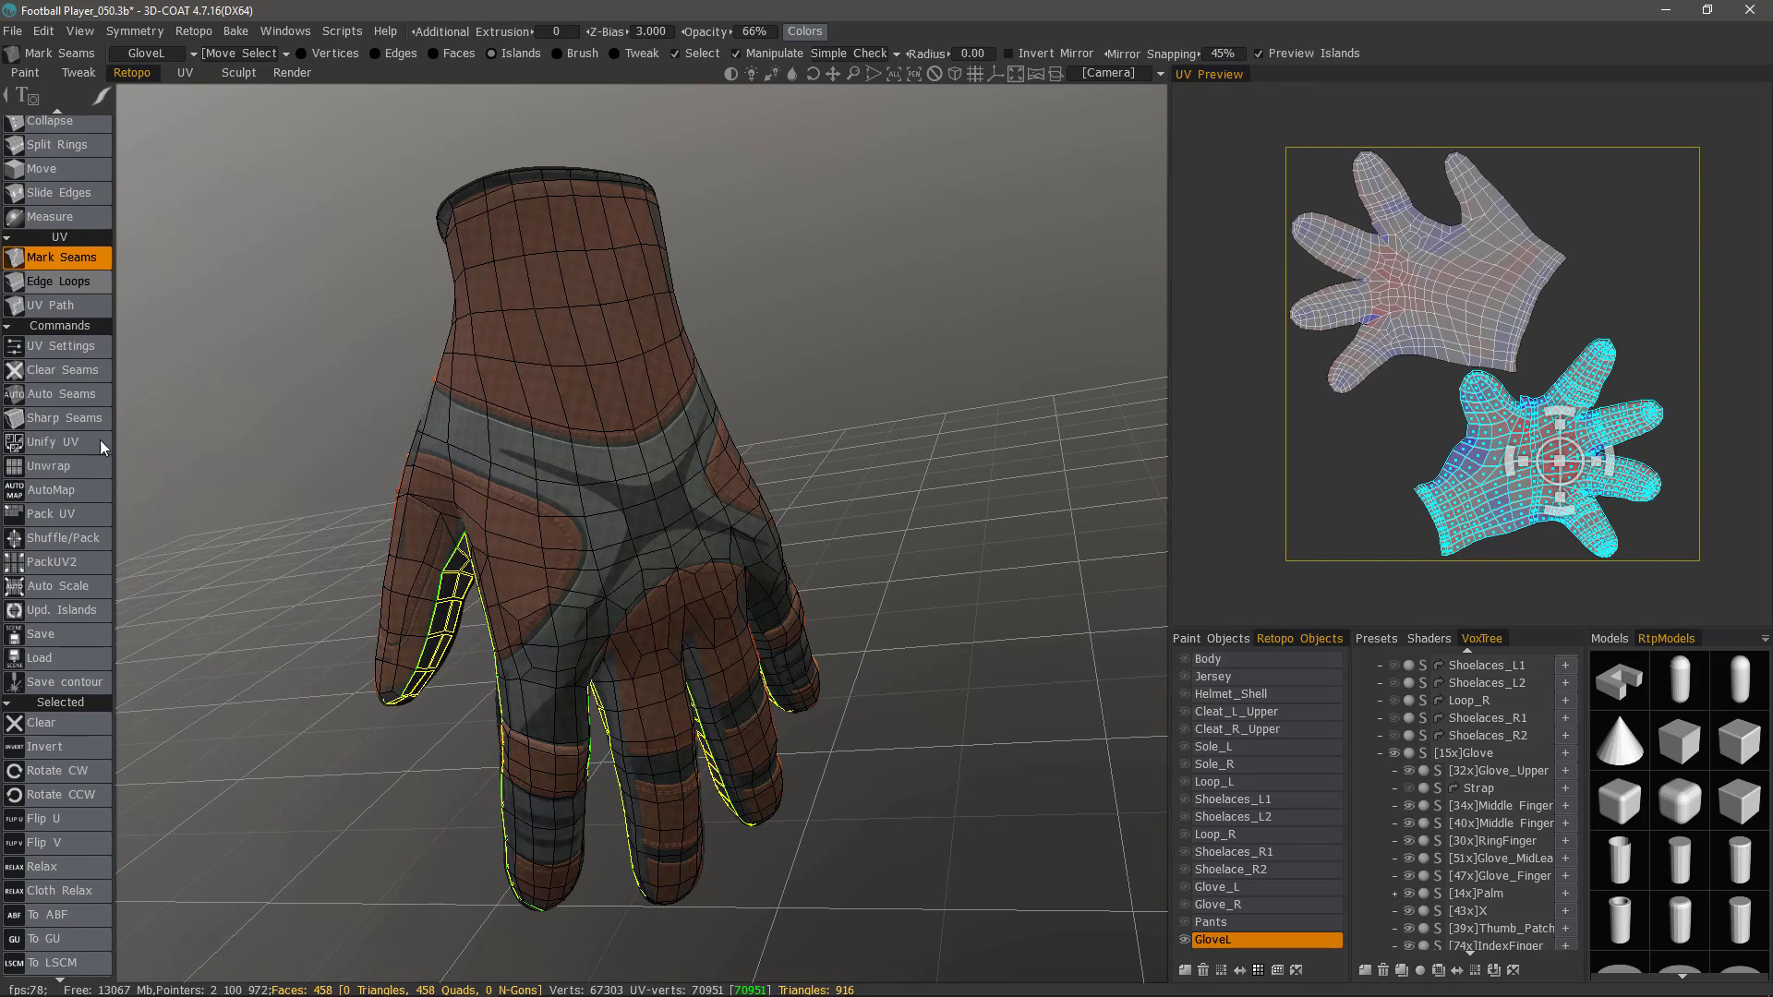
scroll(75, 626, "down", 2)
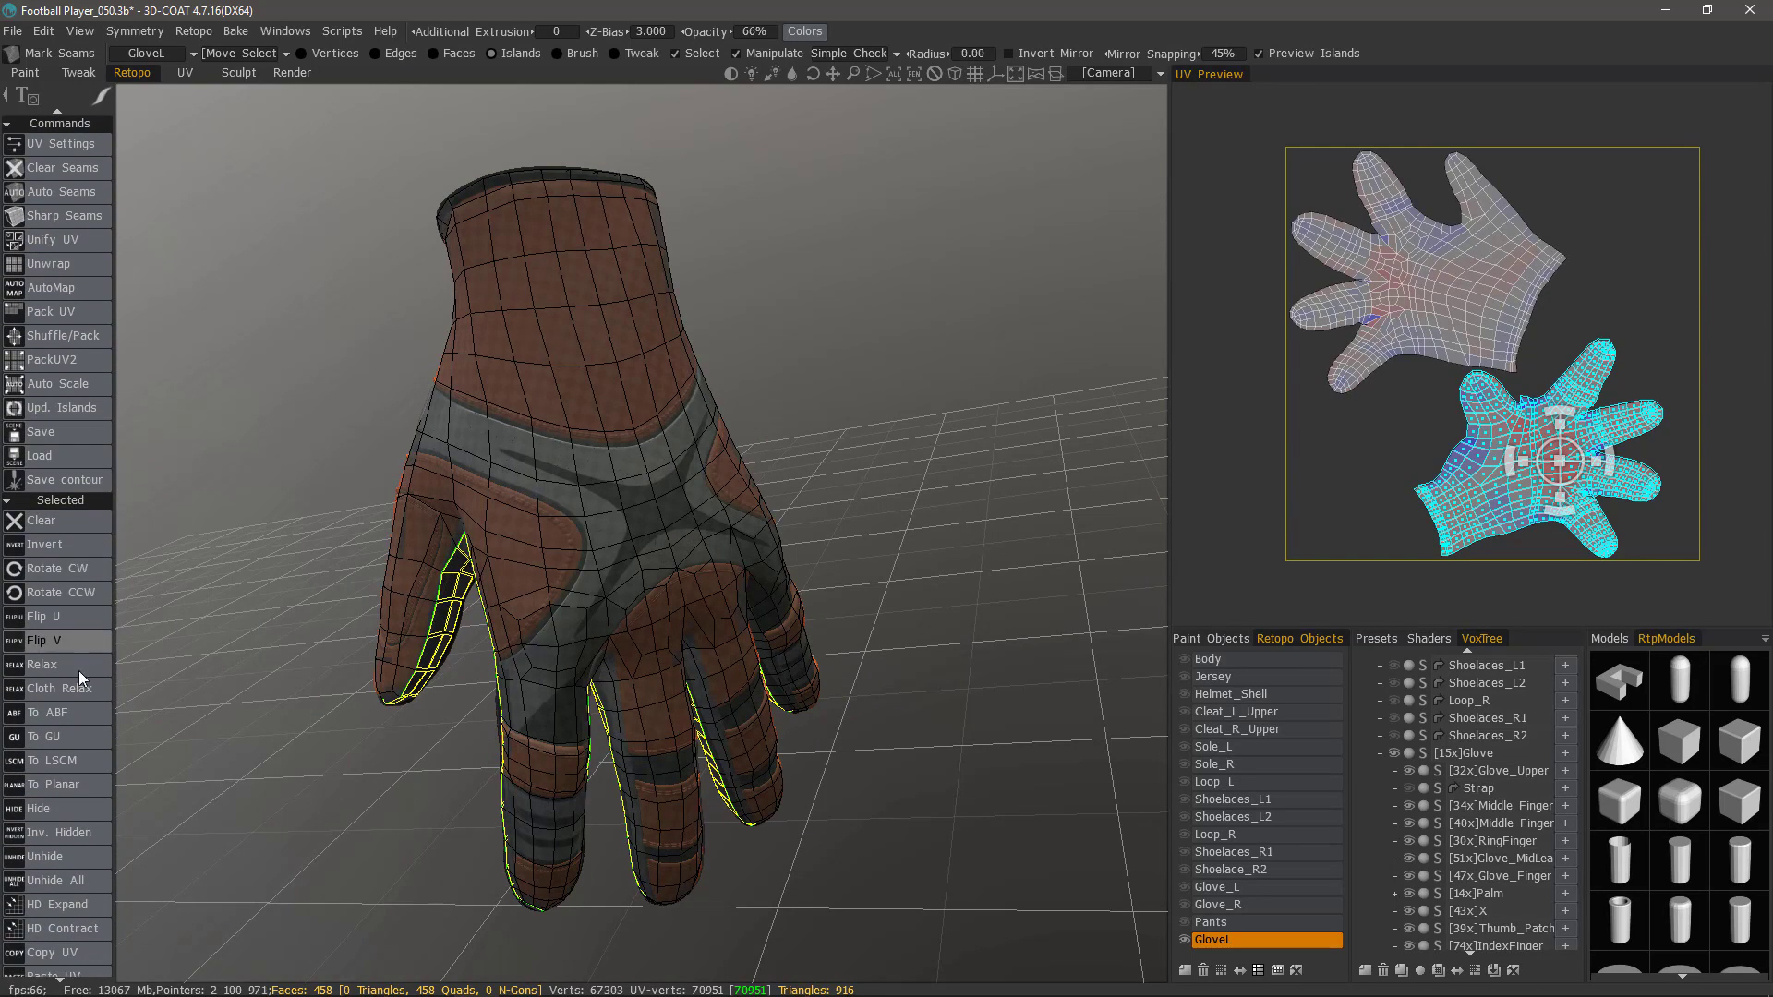
left_click(91, 689)
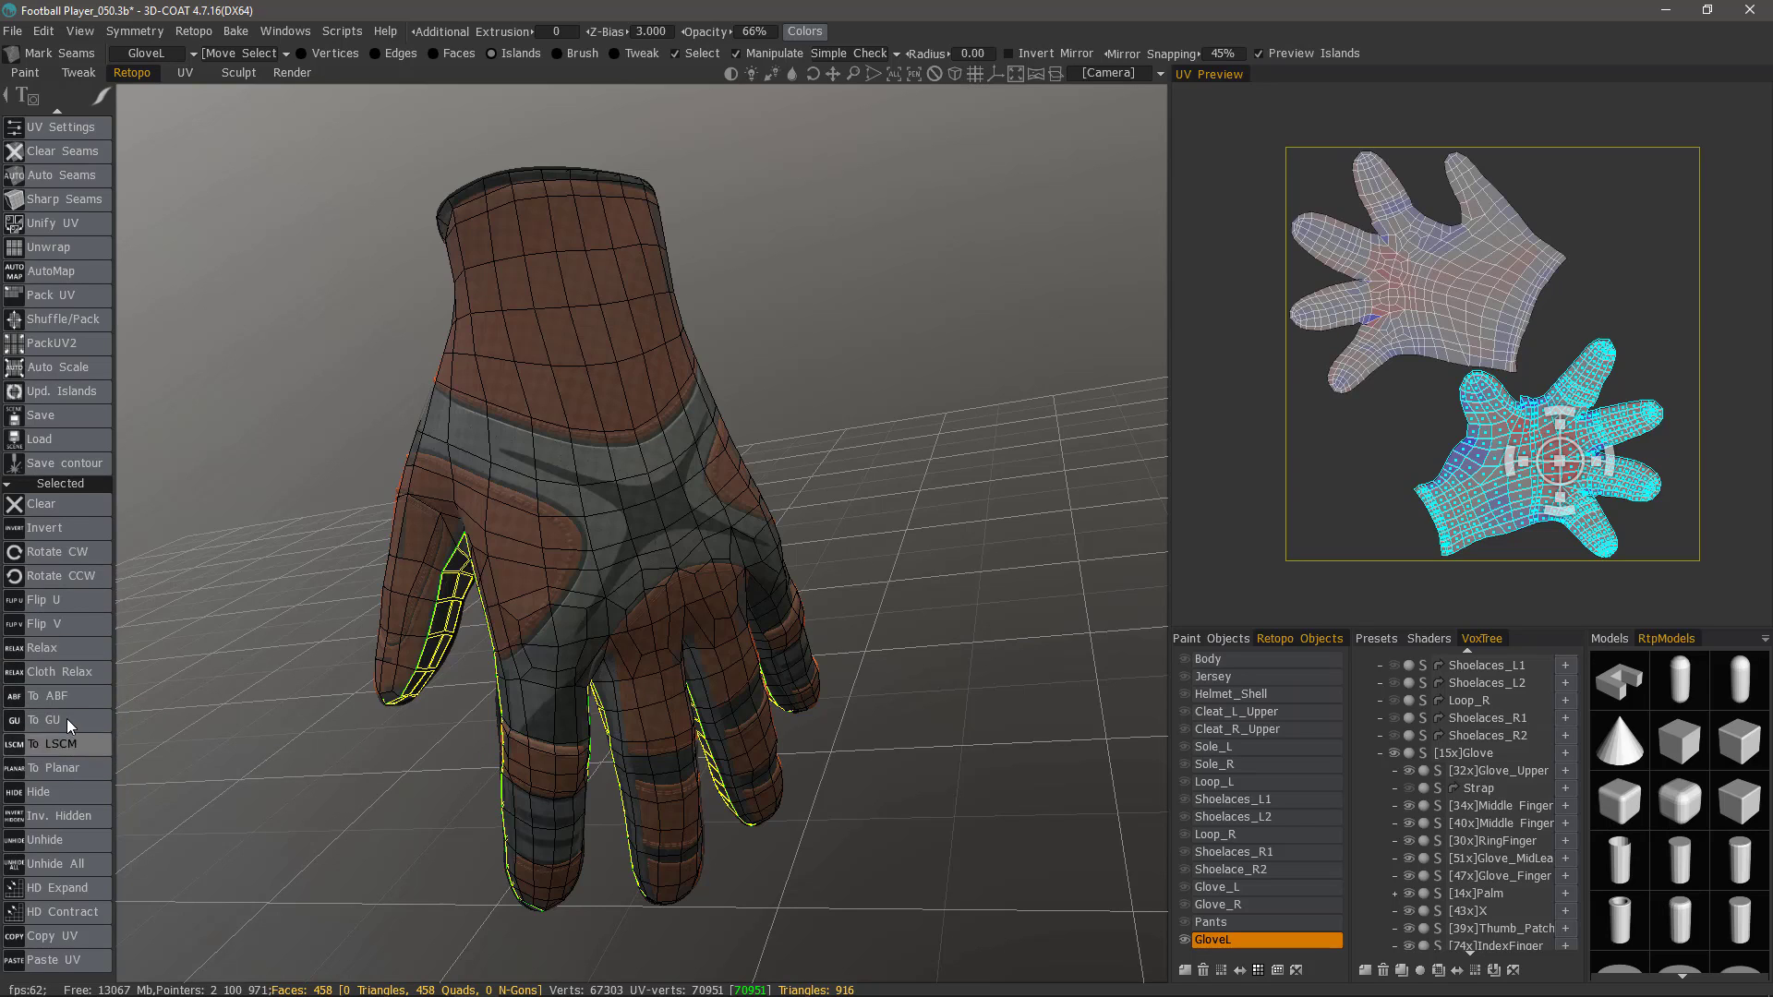
left_click(58, 698)
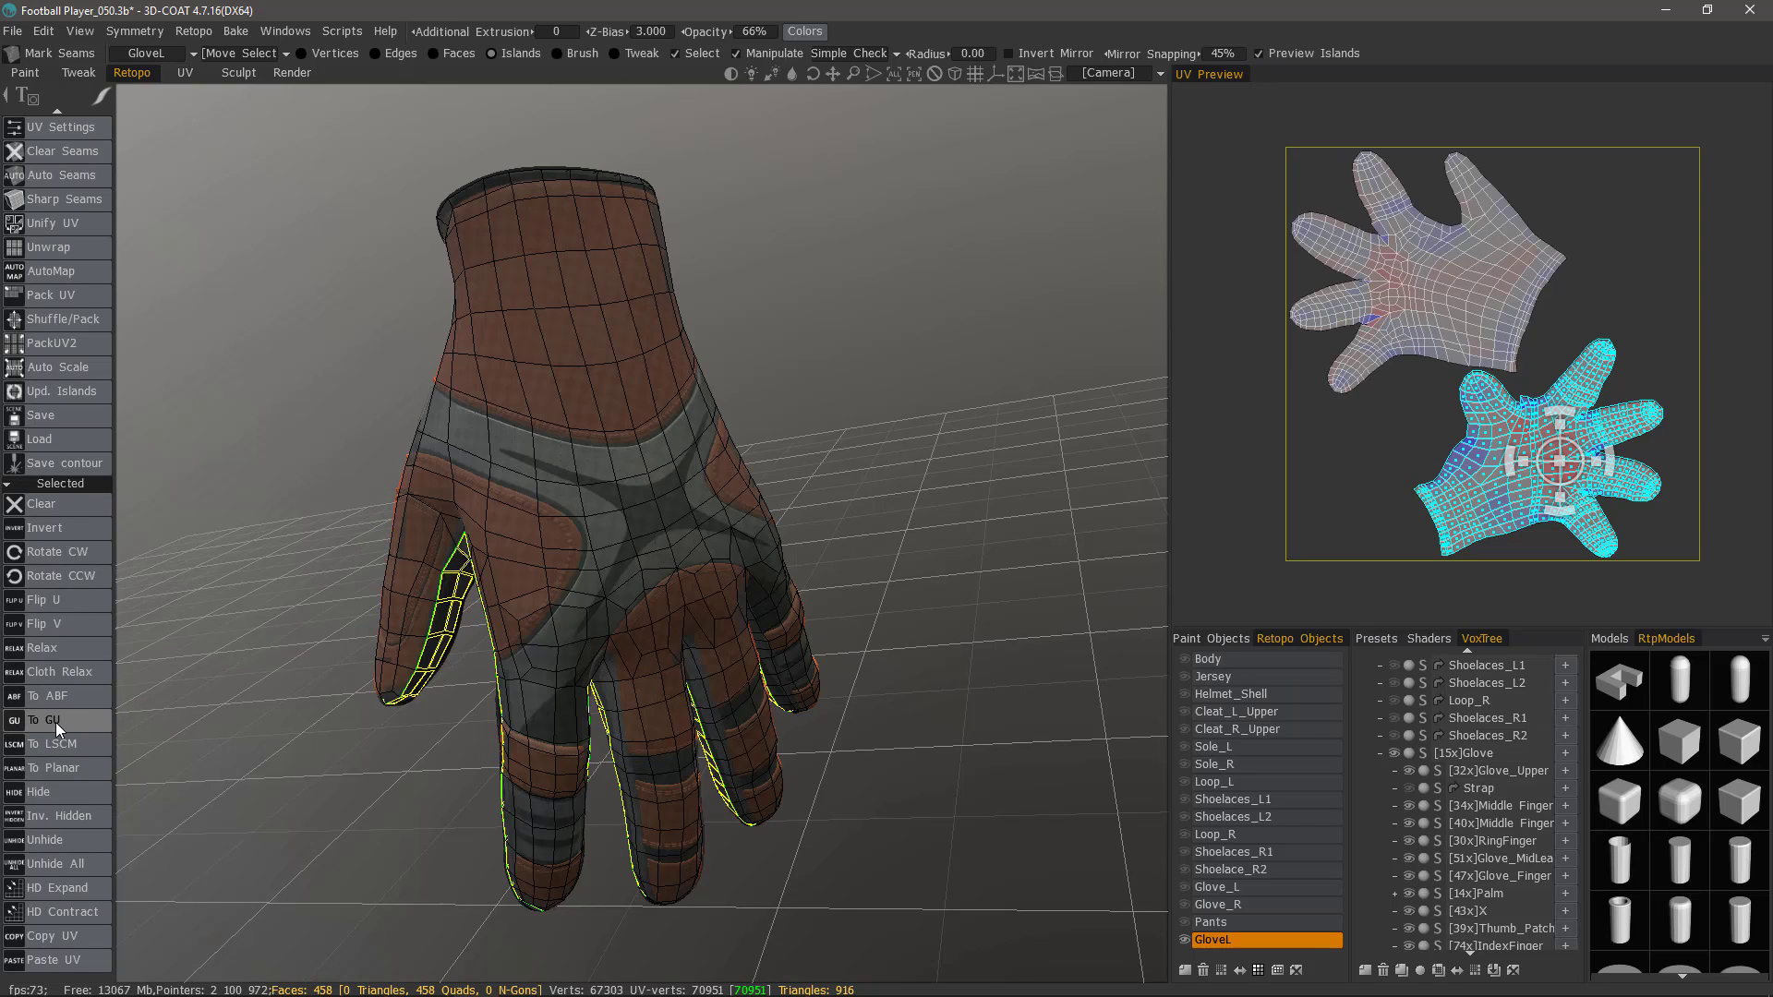